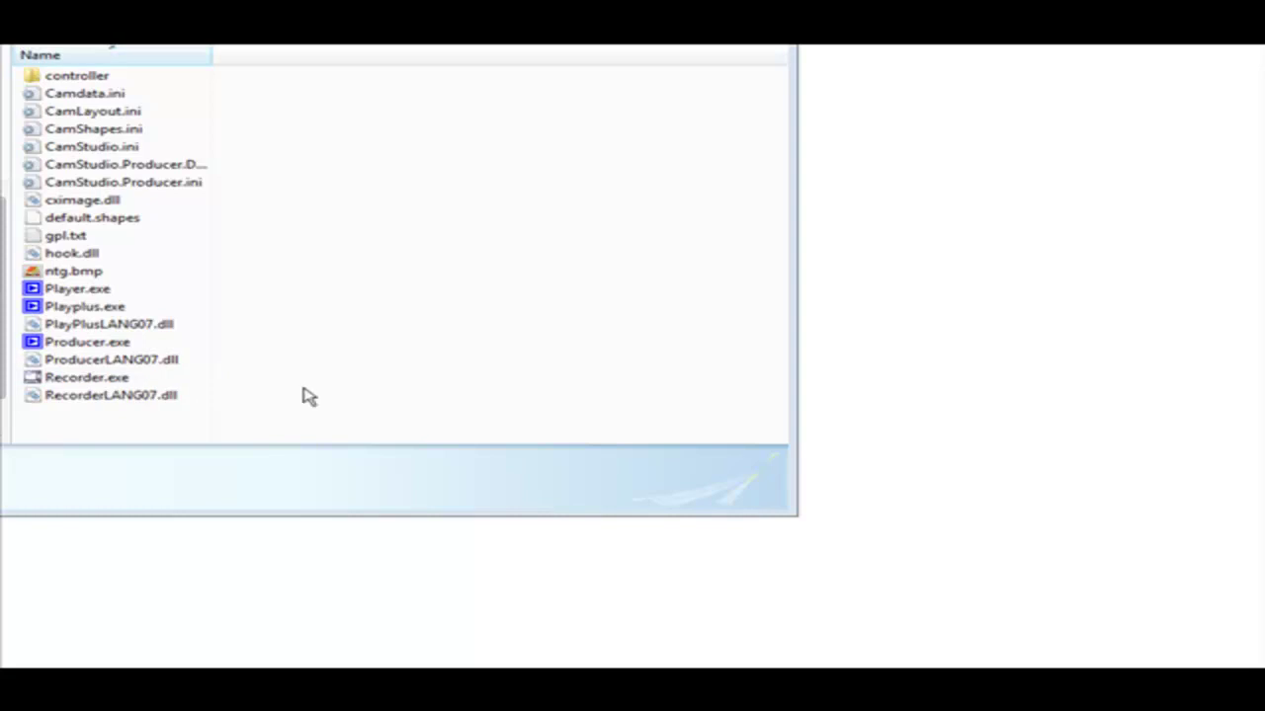
Review the compatibility mode and privilege level settings in the properties of Recorder.exe
{"action": "right_click", "coordinate": [111, 383]}
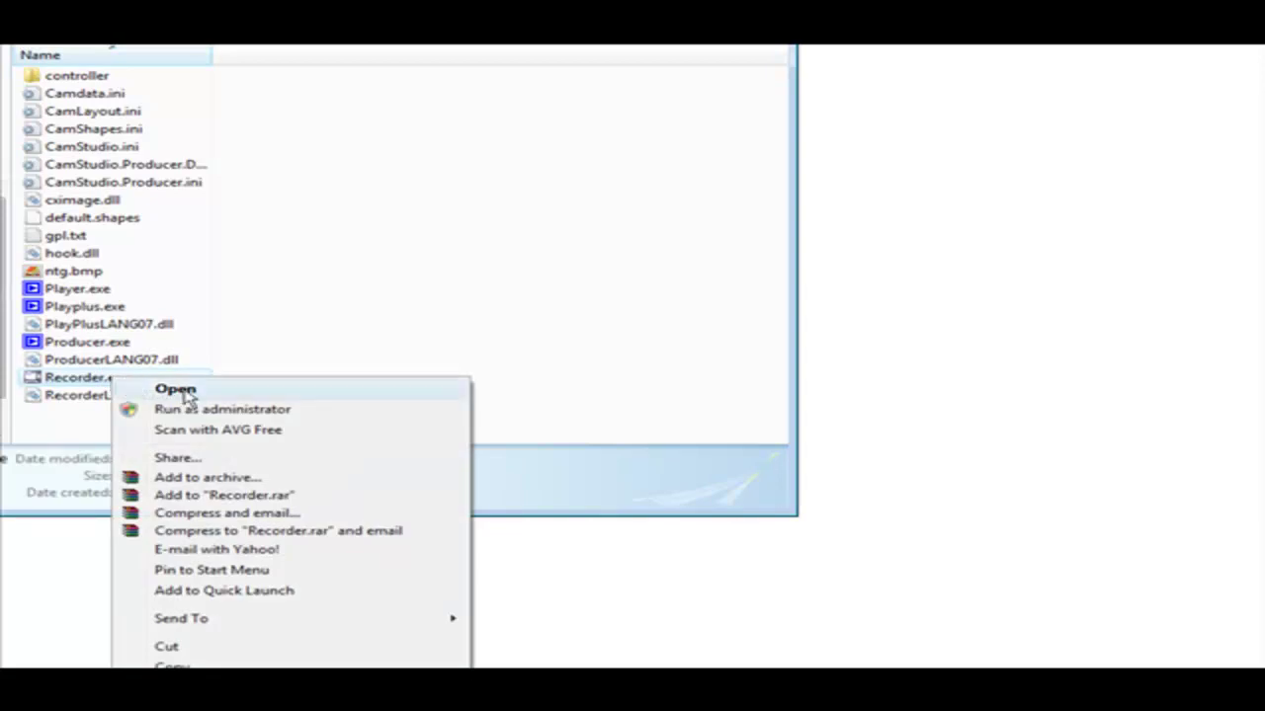
{"action": "key", "text": "r"}
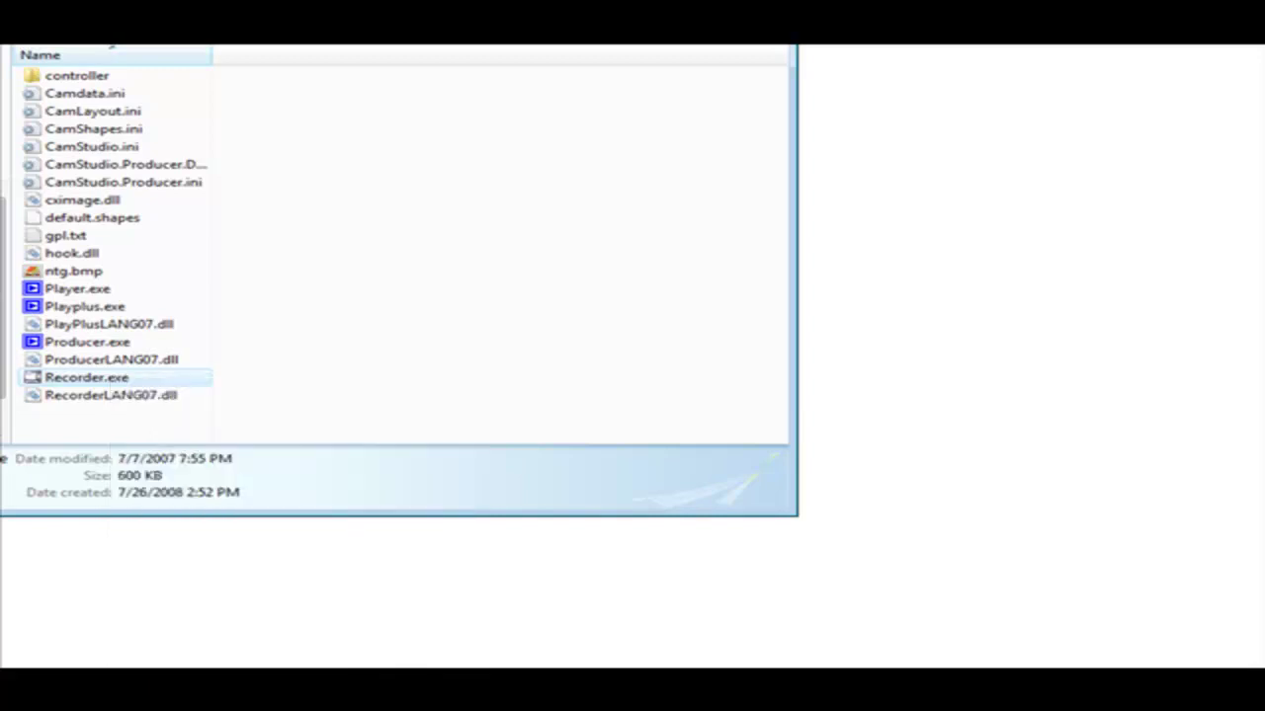
{"action": "left_click_drag", "start_coordinate": [301, 363], "coordinate": [294, 155]}
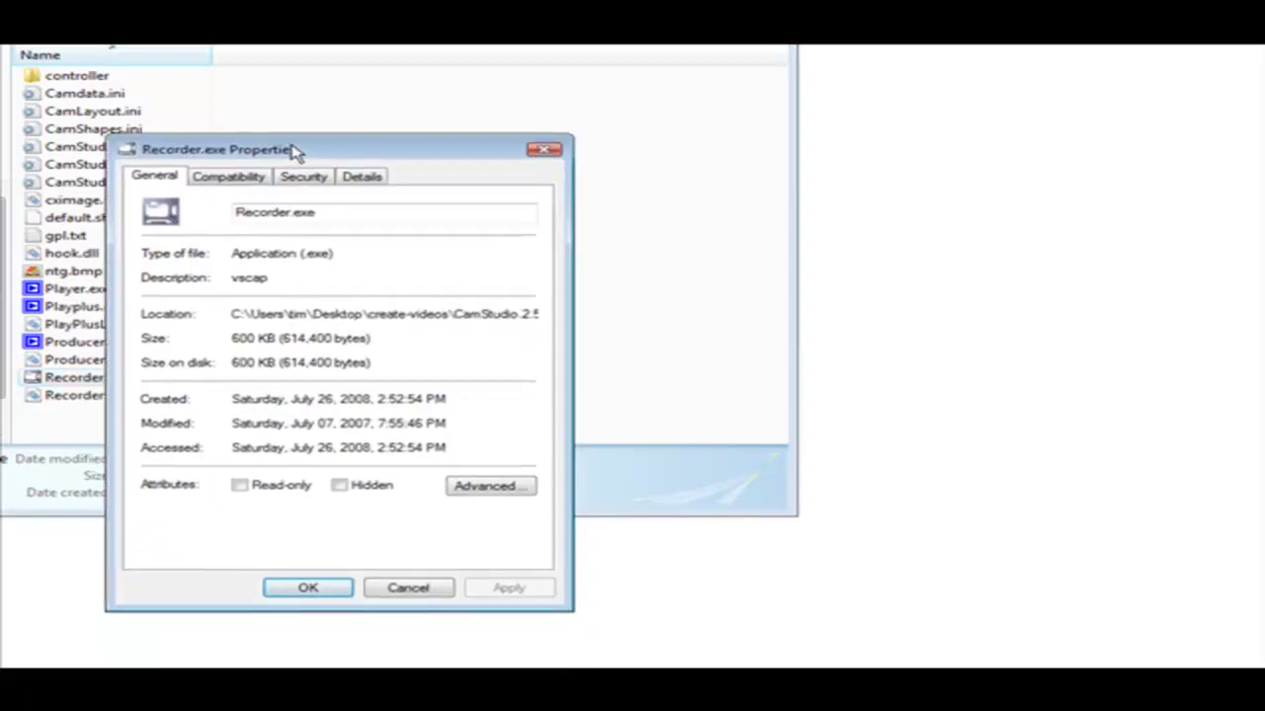
{"action": "left_click", "coordinate": [222, 178]}
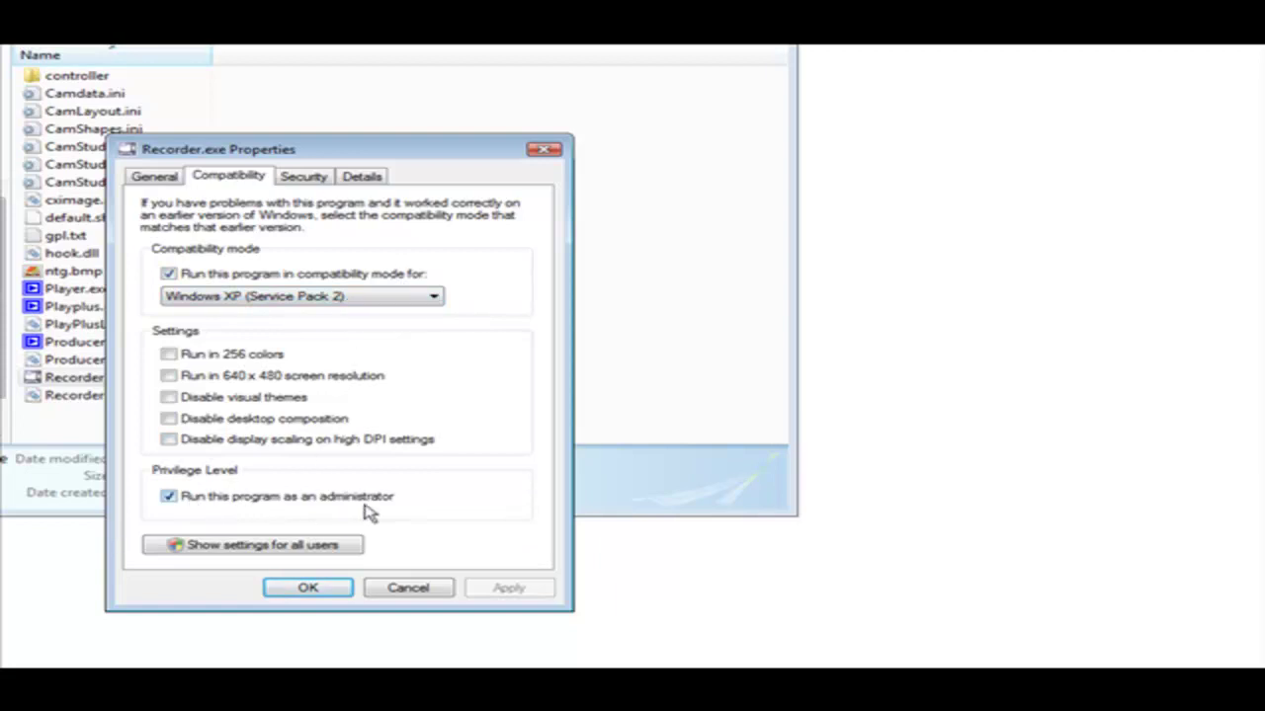
{"action": "left_click", "coordinate": [308, 588]}
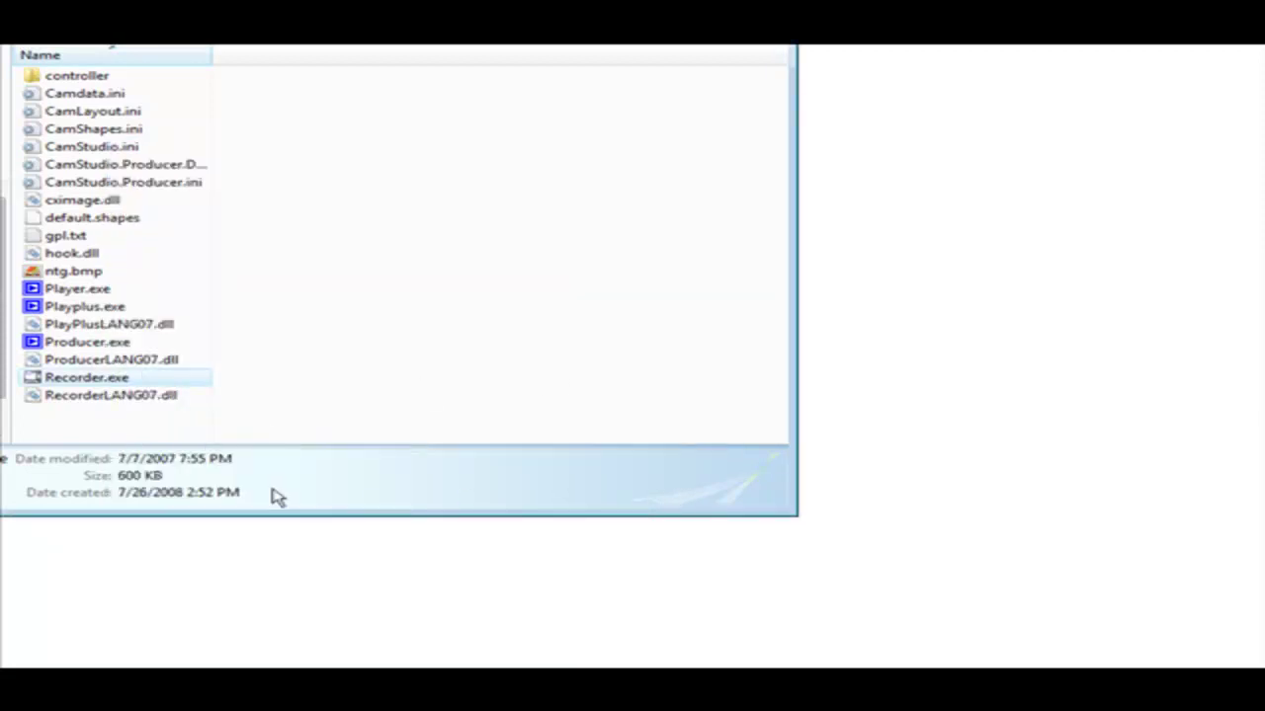
Launch Recorder.exe and move the CamStudio window over the web page
{"action": "double_click", "coordinate": [115, 381]}
{"action": "left_click_drag", "start_coordinate": [249, 57], "coordinate": [424, 118]}
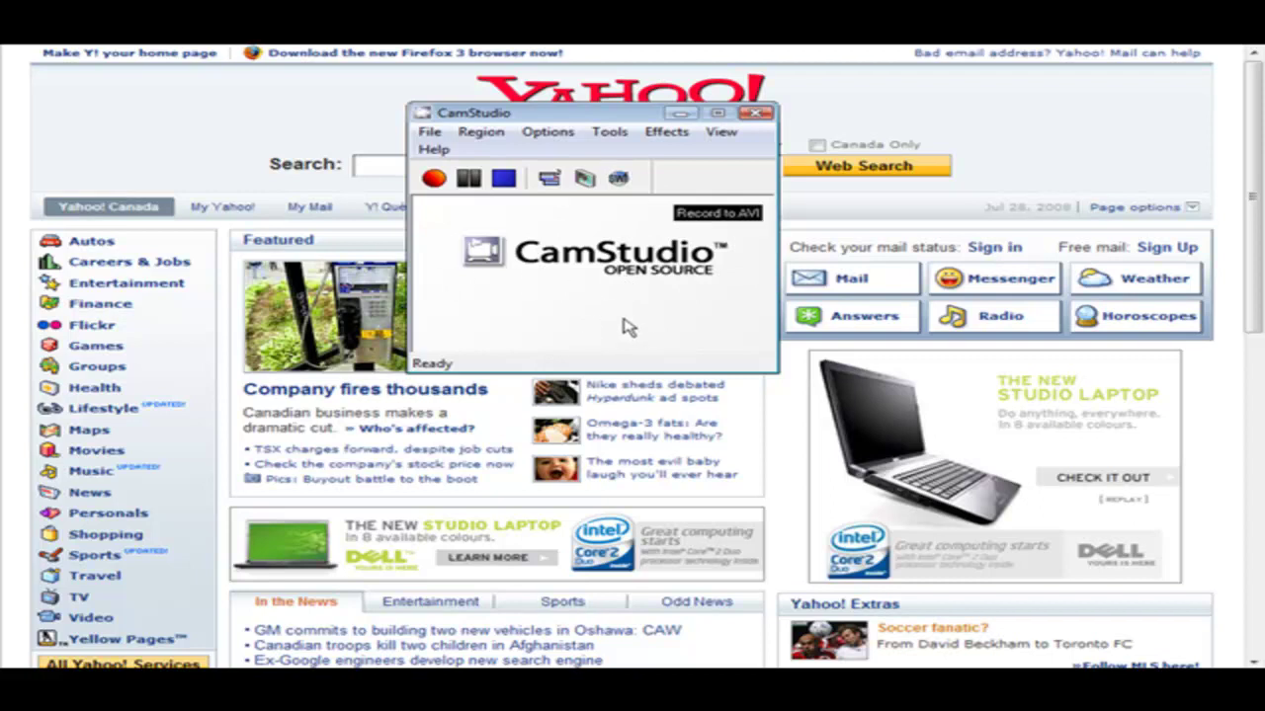
{"action": "left_click", "coordinate": [428, 134]}
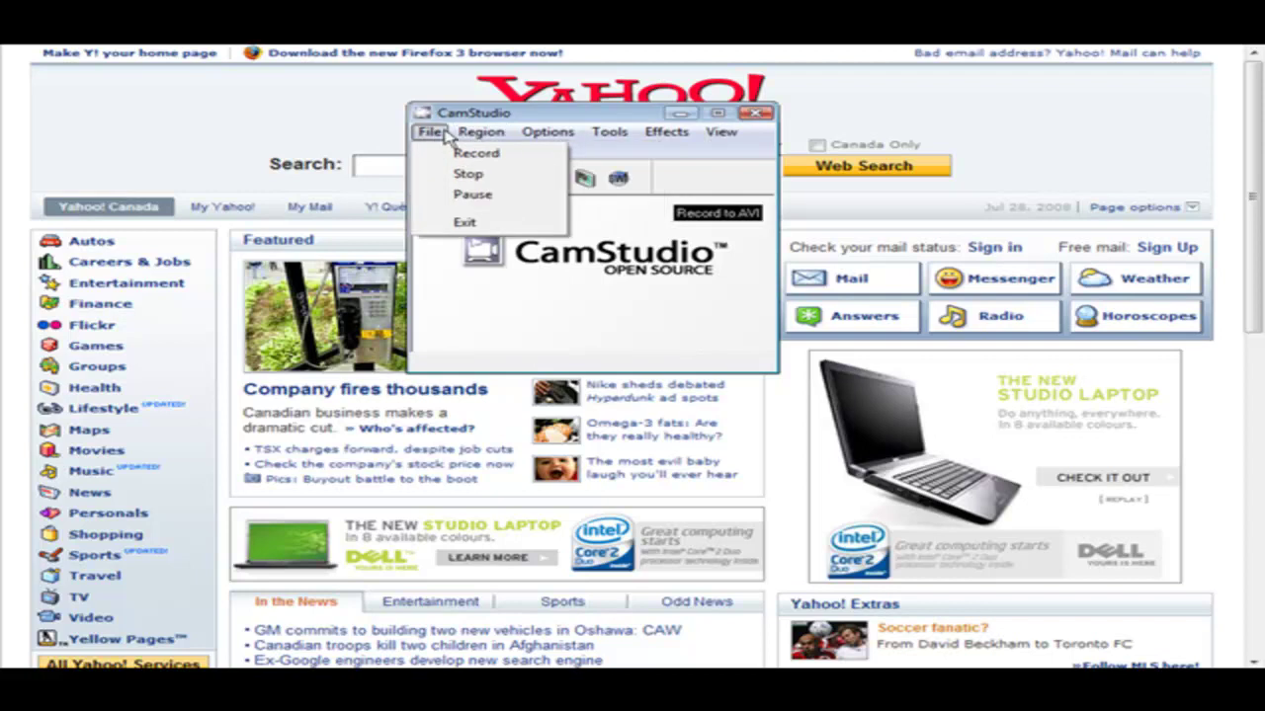
{"action": "mouse_move", "coordinate": [458, 137]}
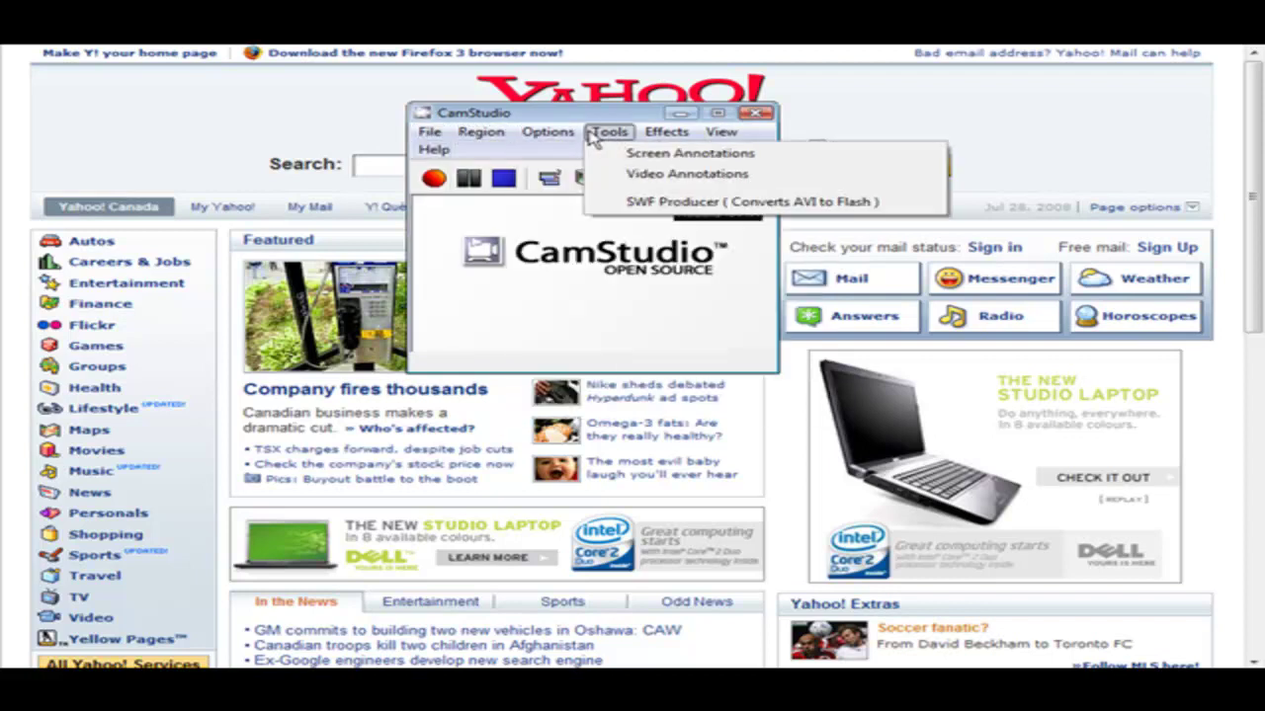
{"action": "mouse_move", "coordinate": [657, 137]}
{"action": "mouse_move", "coordinate": [716, 142]}
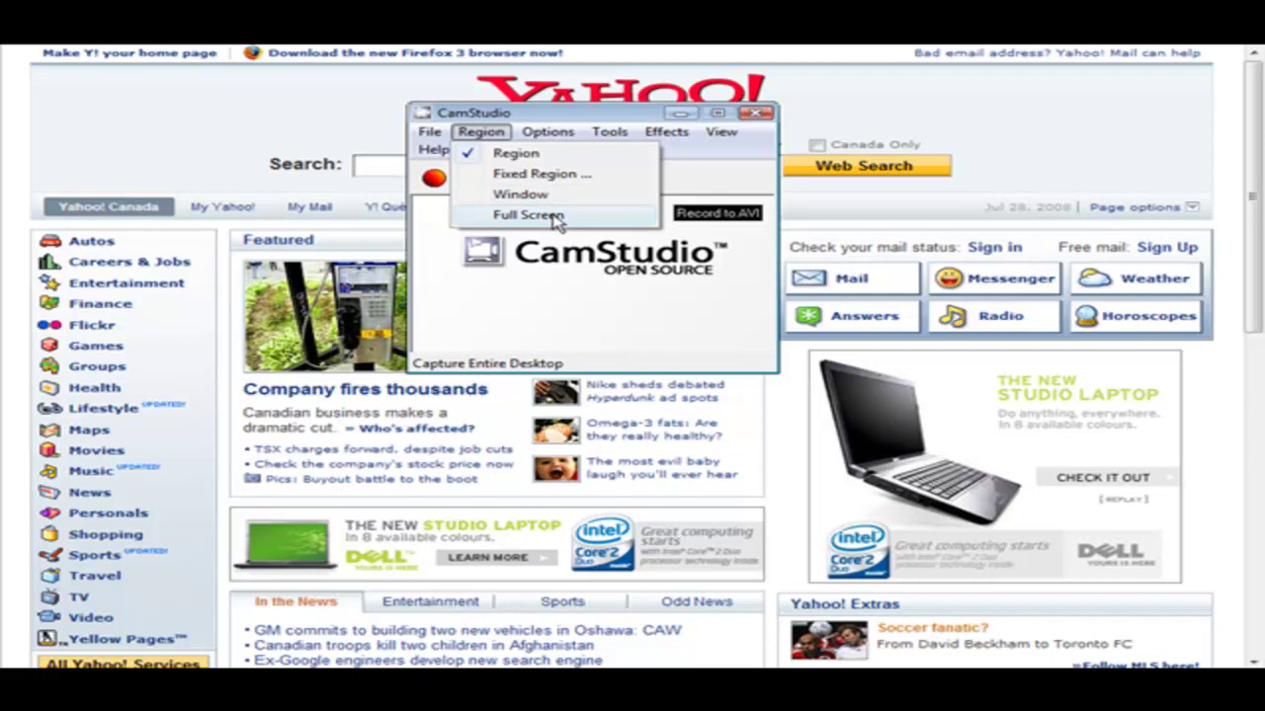
Review the video options, including the available compressors, then close the dialog with the settings as they are
{"action": "mouse_move", "coordinate": [549, 131]}
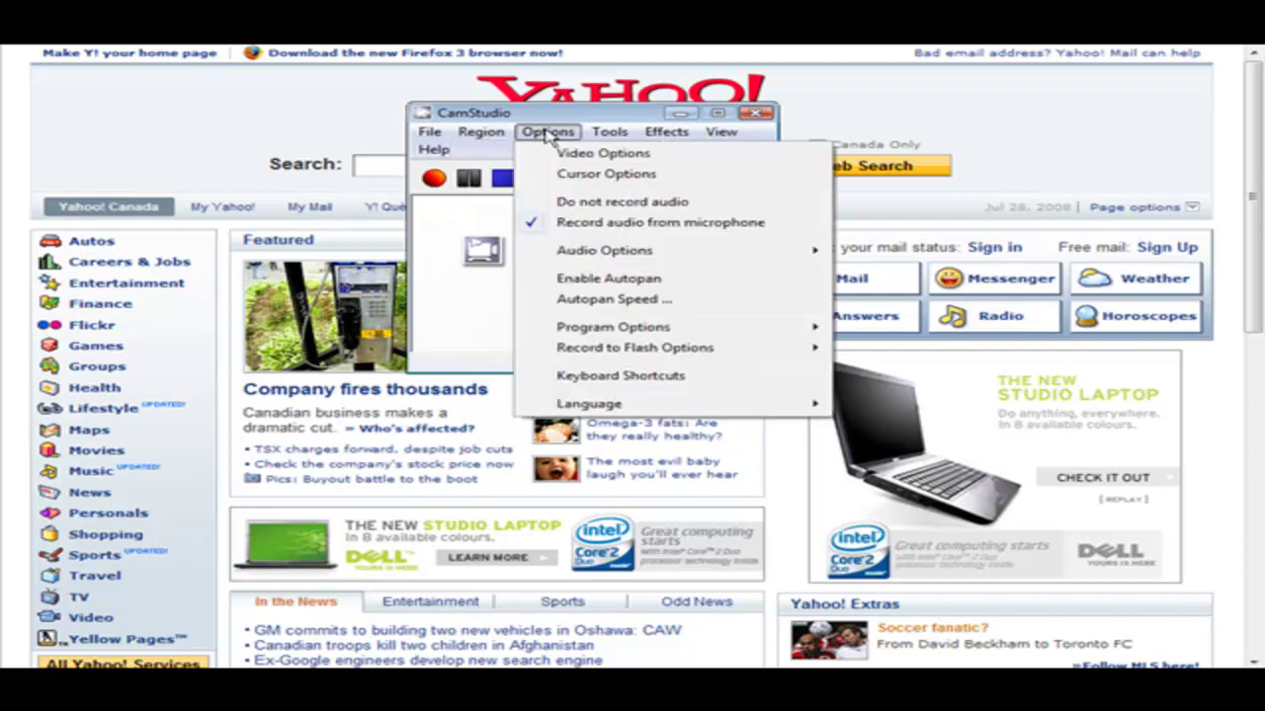
{"action": "left_click", "coordinate": [592, 153]}
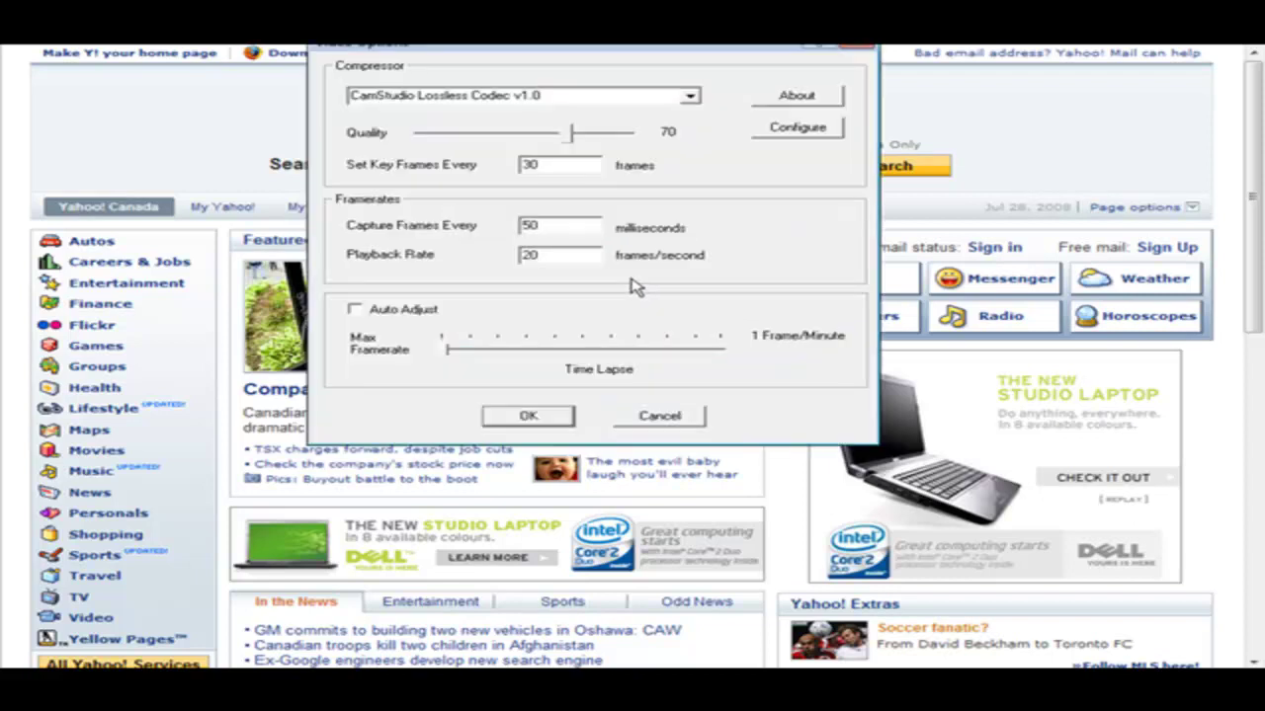
{"action": "left_click", "coordinate": [690, 95]}
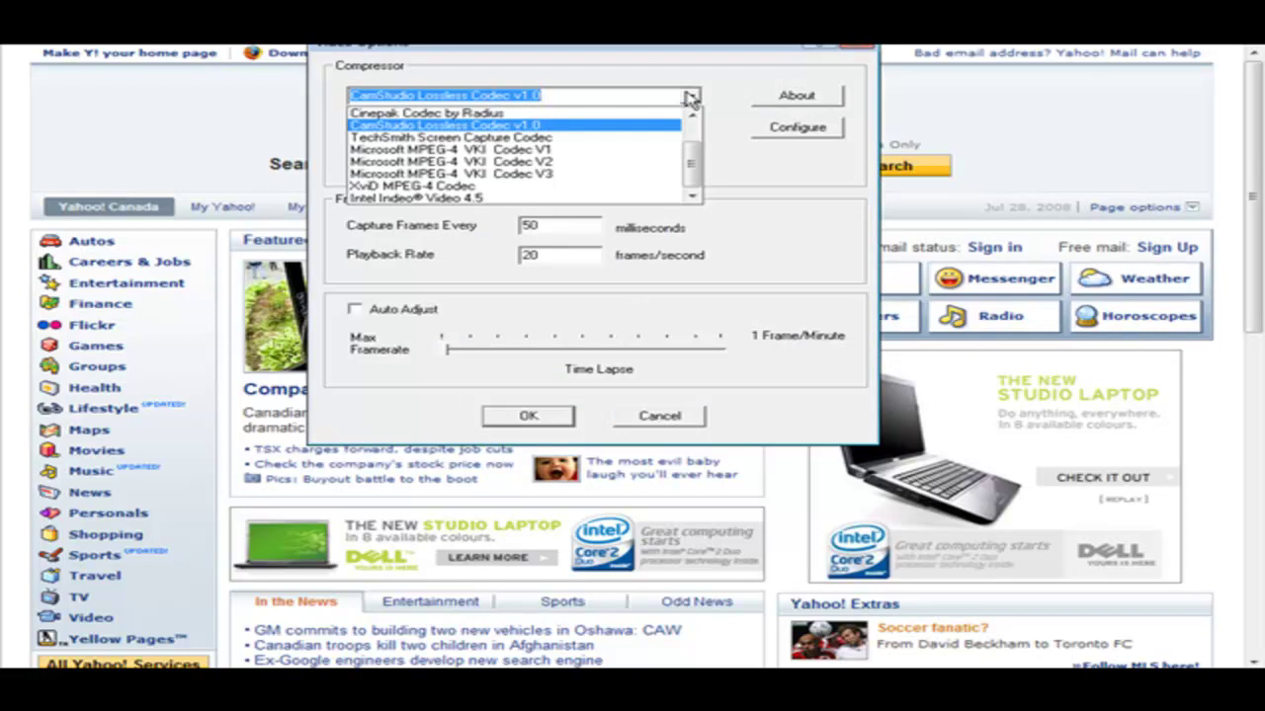
{"action": "left_click", "coordinate": [690, 98]}
{"action": "left_click", "coordinate": [470, 95]}
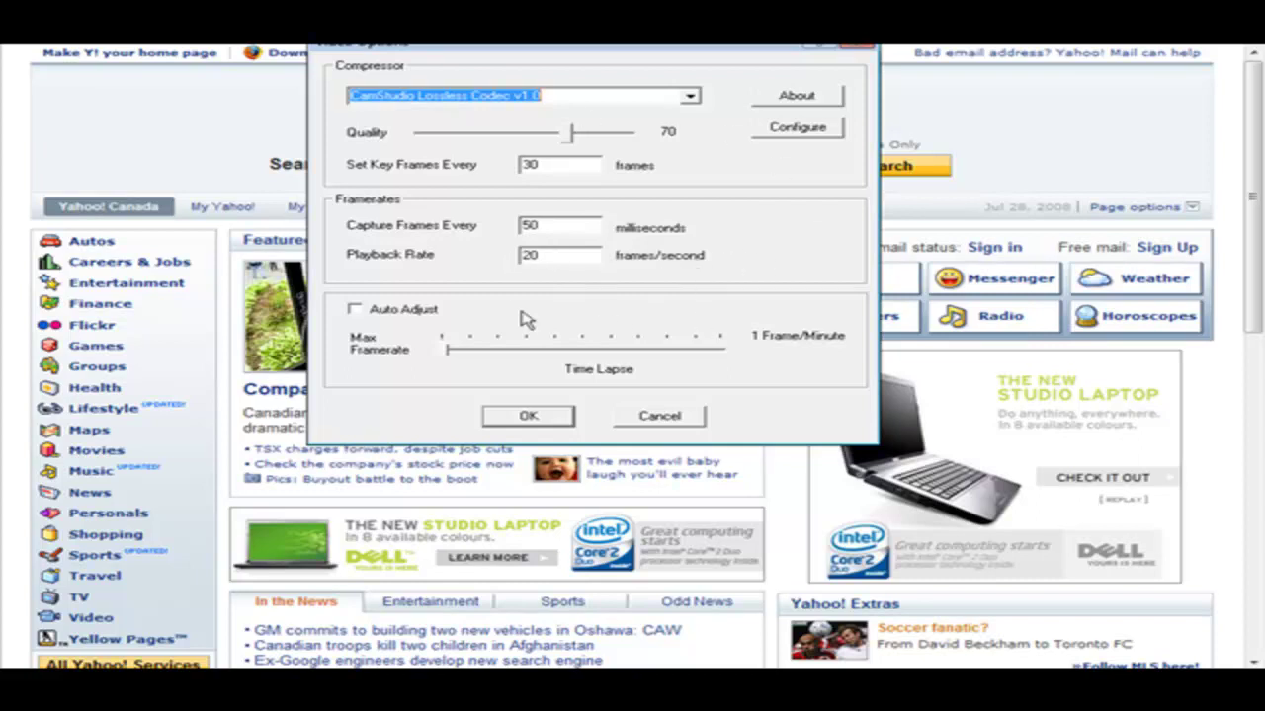
{"action": "left_click", "coordinate": [556, 416]}
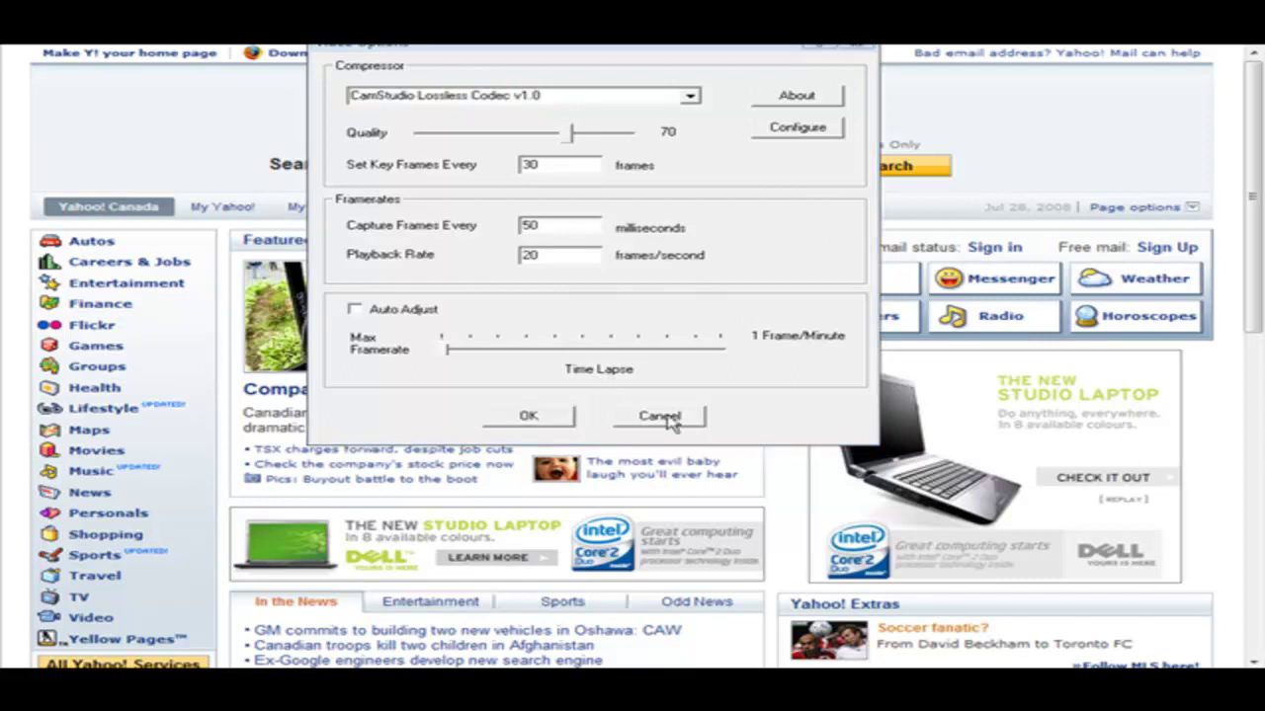
Try the Ellipse, Square and Rectangle shapes for the cursor highlight in the cursor options, then return it to Circle
{"action": "left_click", "coordinate": [548, 132]}
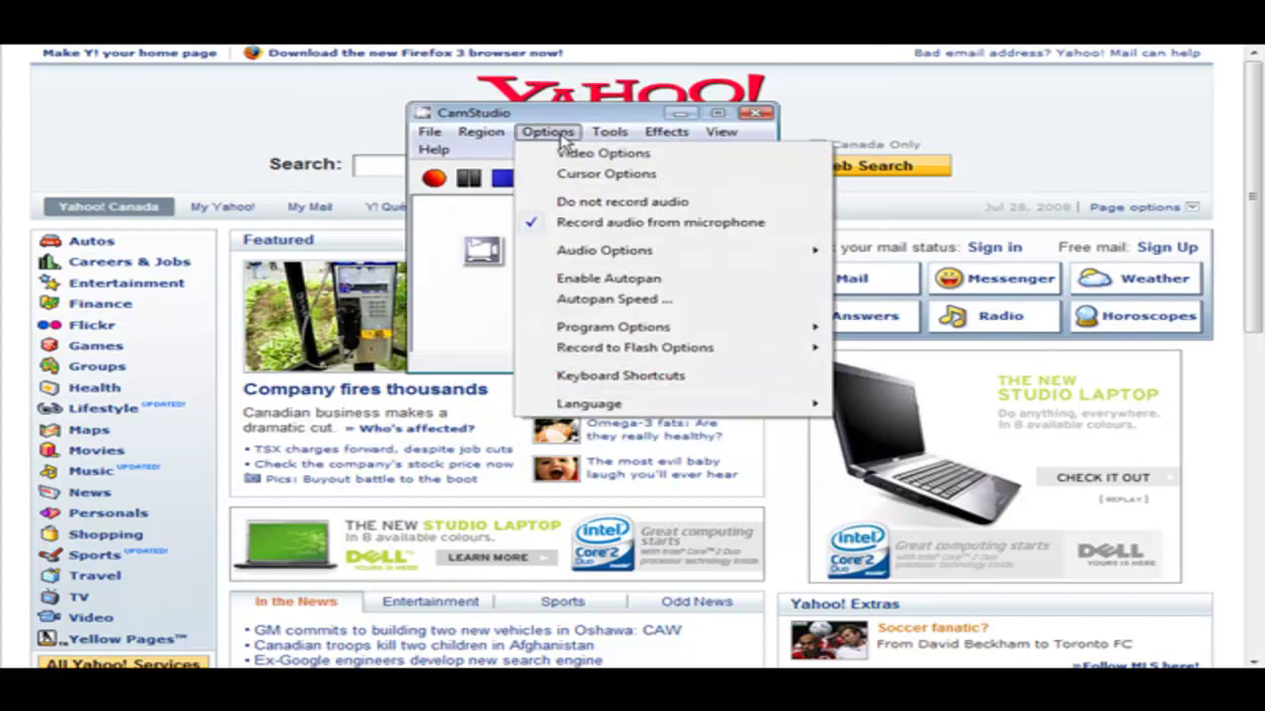
{"action": "left_click", "coordinate": [583, 175]}
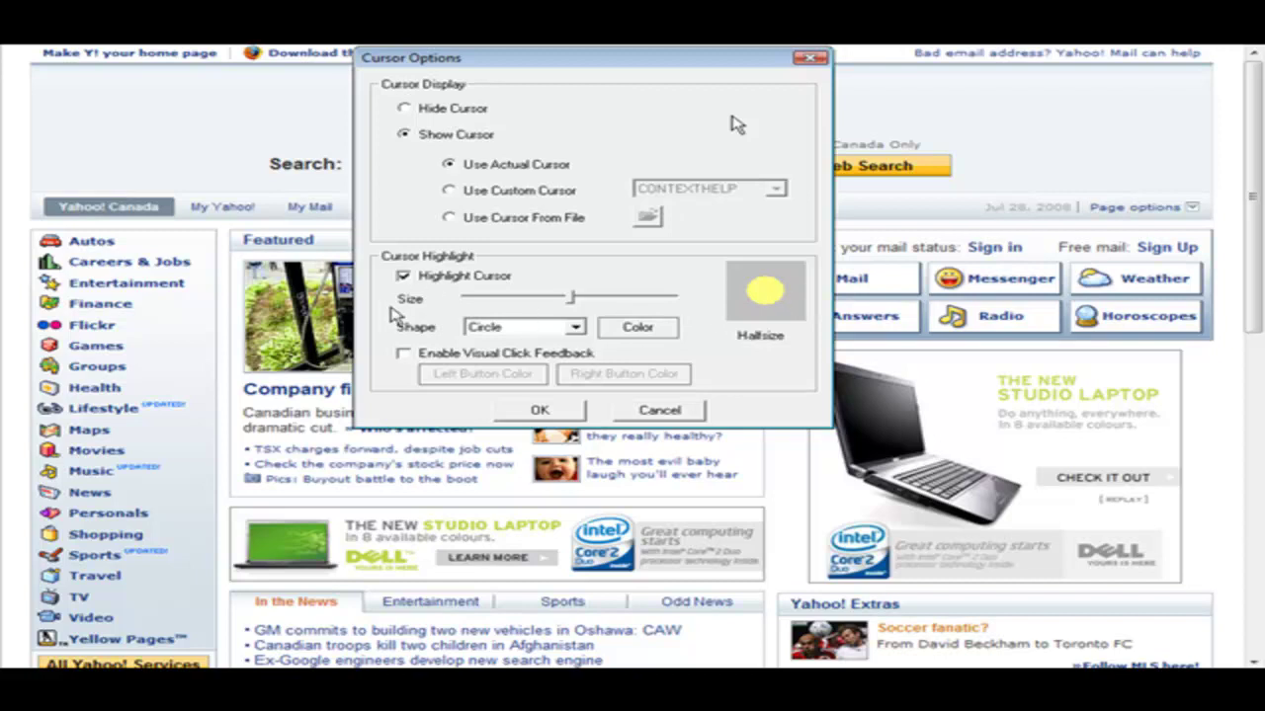
{"action": "left_click", "coordinate": [575, 329]}
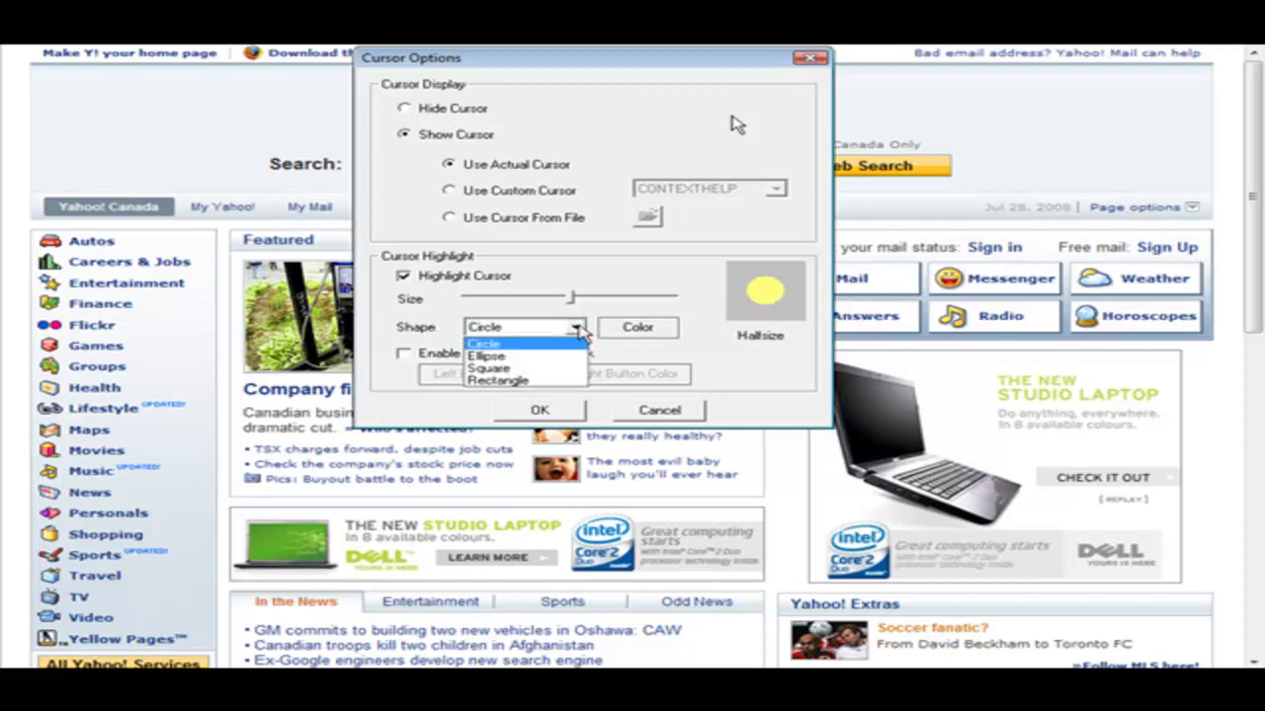
{"action": "left_click", "coordinate": [558, 357]}
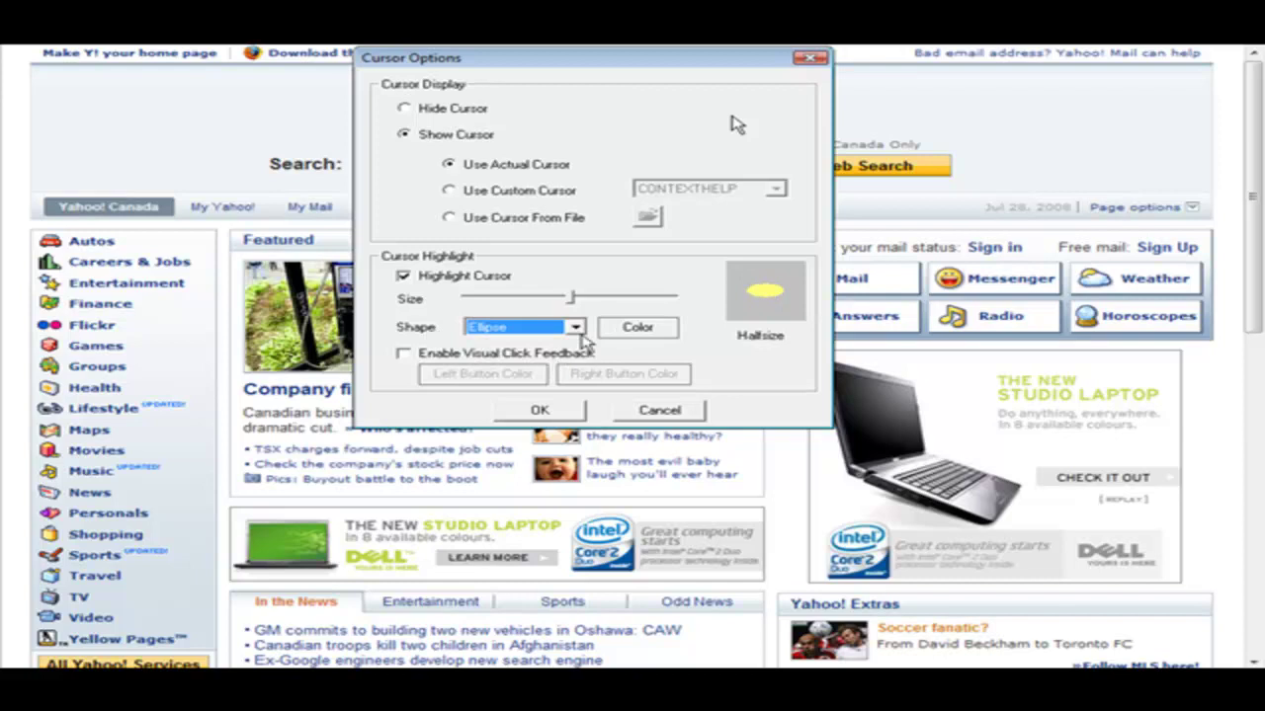
{"action": "left_click", "coordinate": [579, 330]}
{"action": "left_click", "coordinate": [538, 368]}
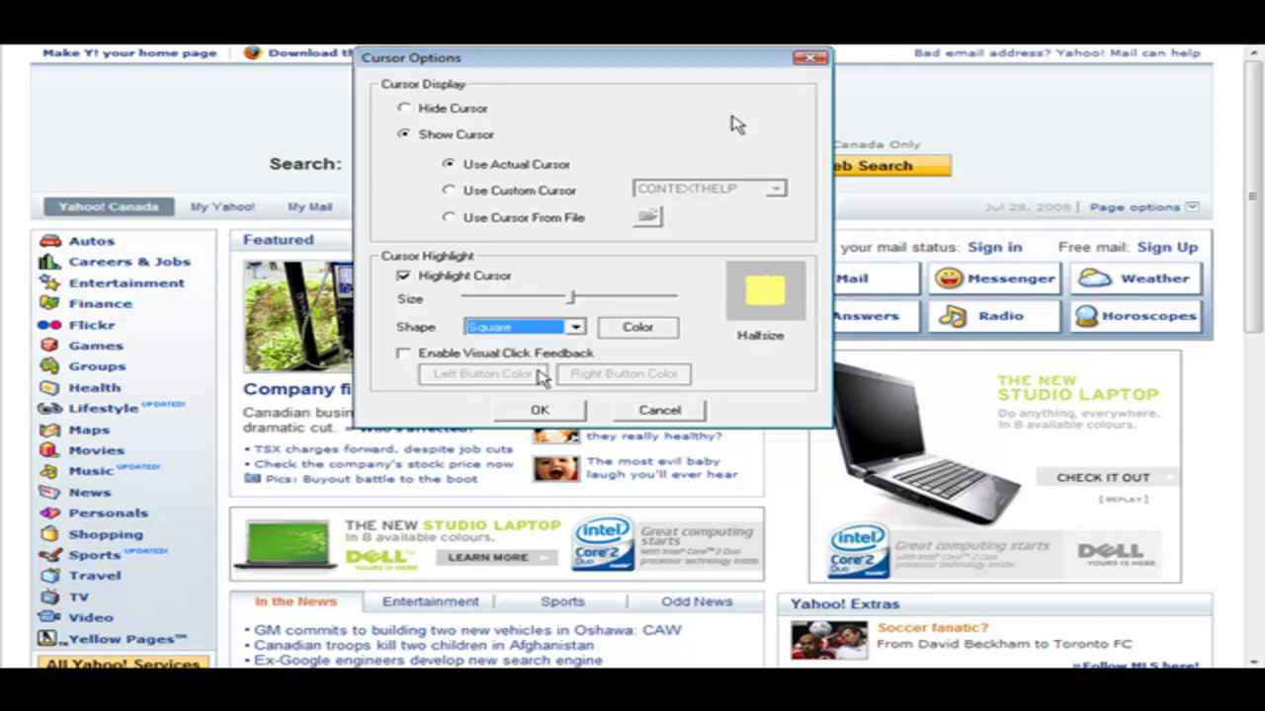
{"action": "left_click", "coordinate": [575, 329]}
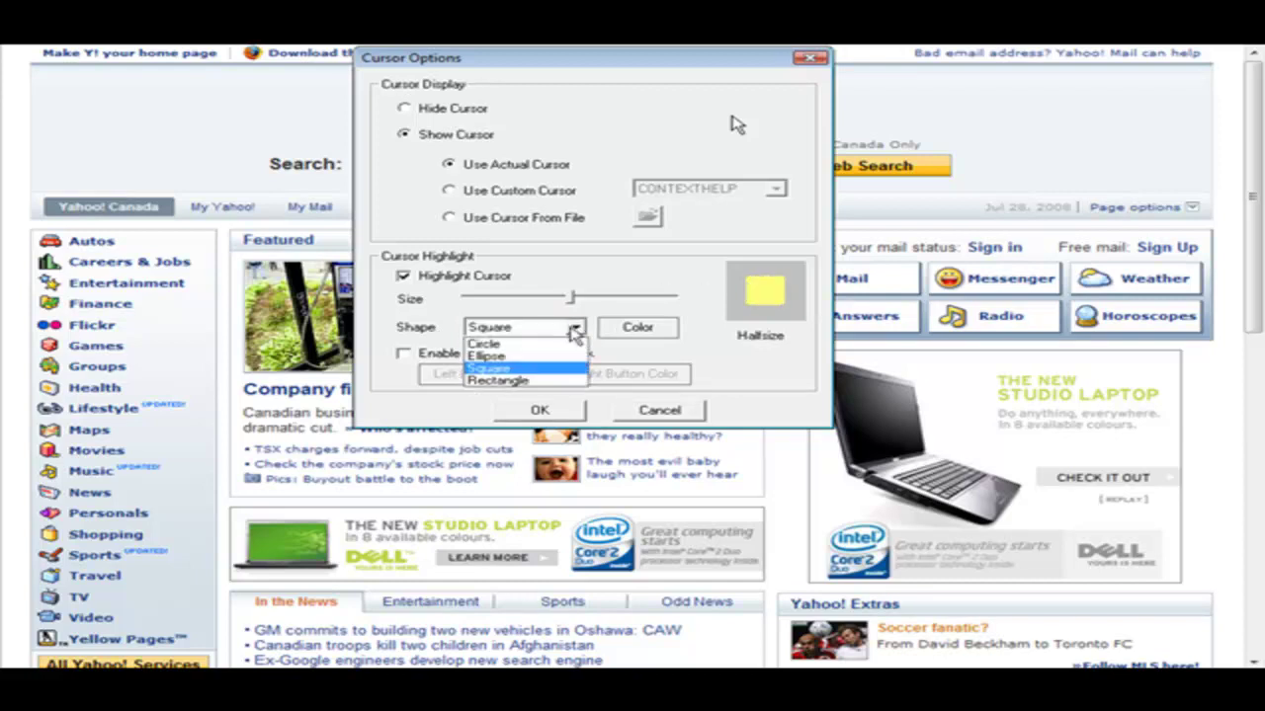
{"action": "left_click", "coordinate": [528, 385]}
{"action": "left_click", "coordinate": [576, 327]}
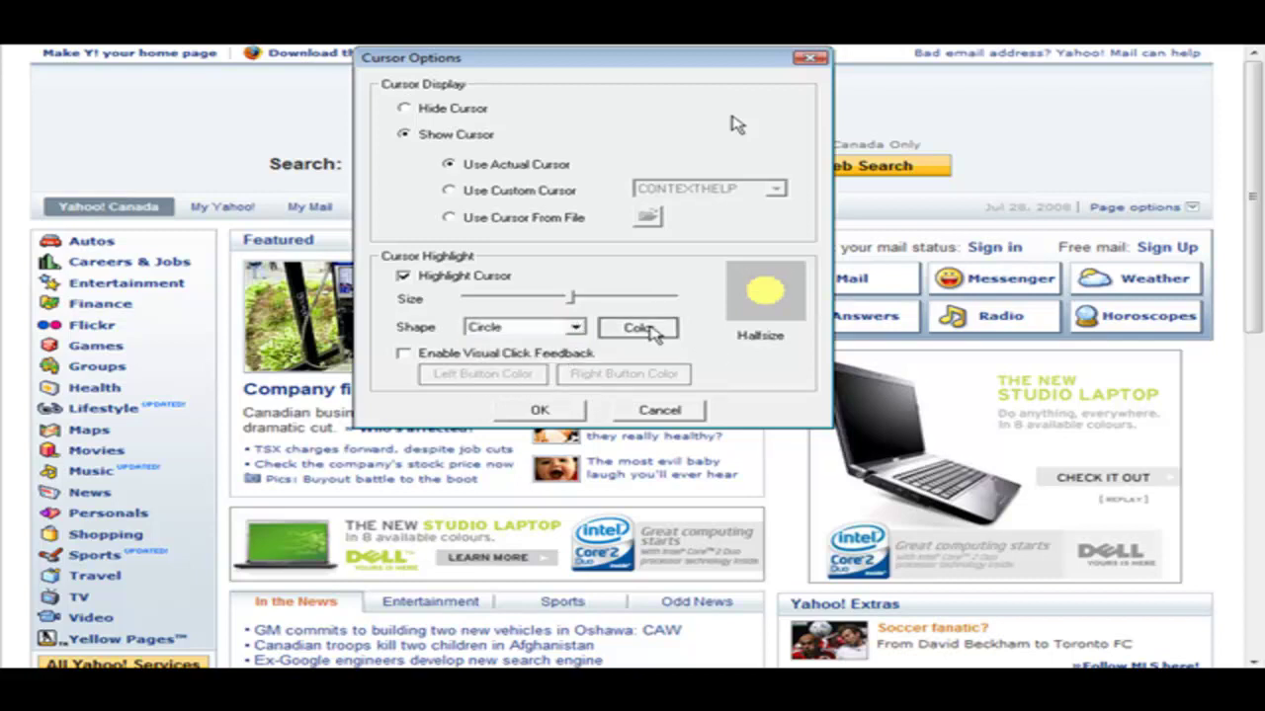
View the highlight colour choices, try turning off Highlight Cursor, and discard the cursor option changes
{"action": "left_click", "coordinate": [655, 328]}
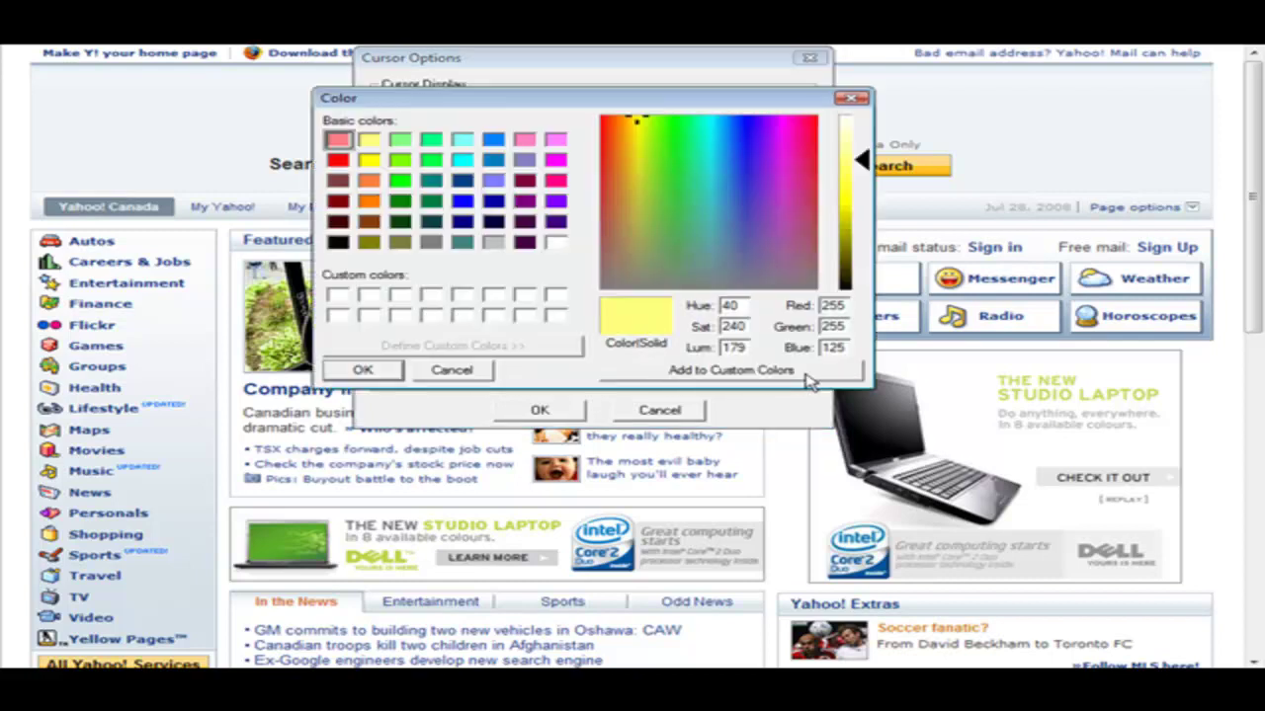
{"action": "left_click", "coordinate": [450, 375]}
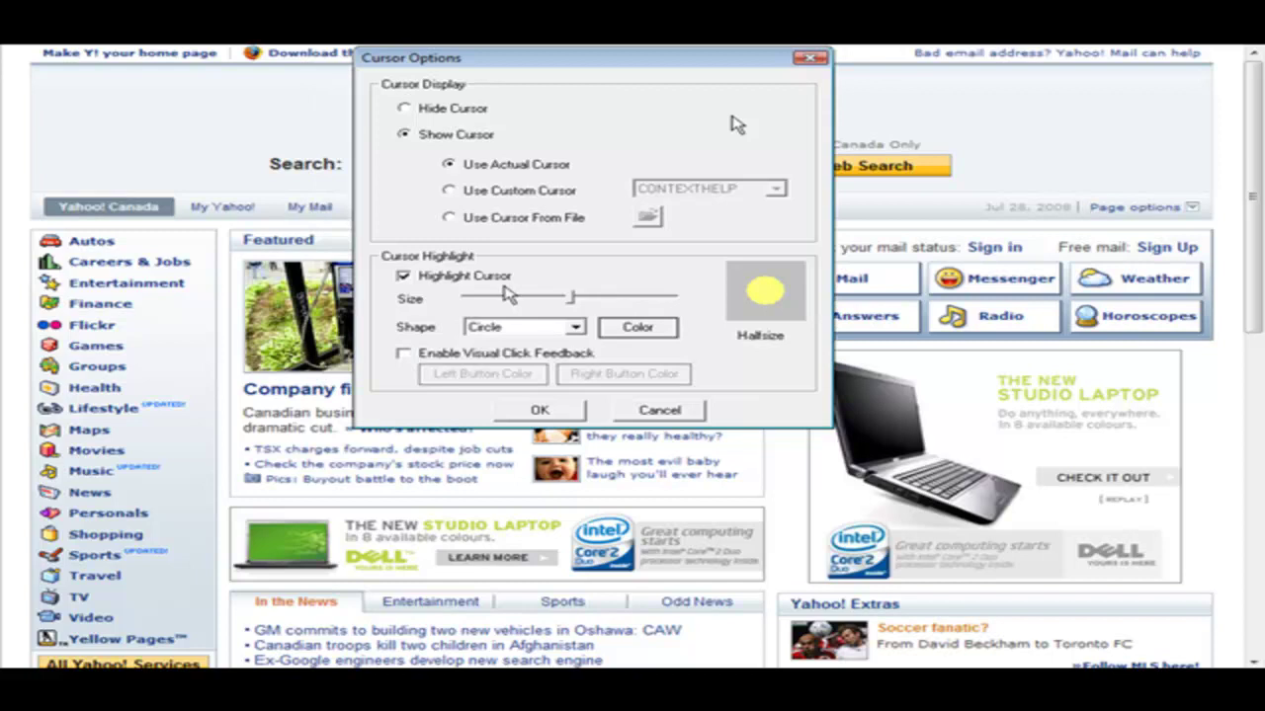
{"action": "left_click", "coordinate": [404, 277]}
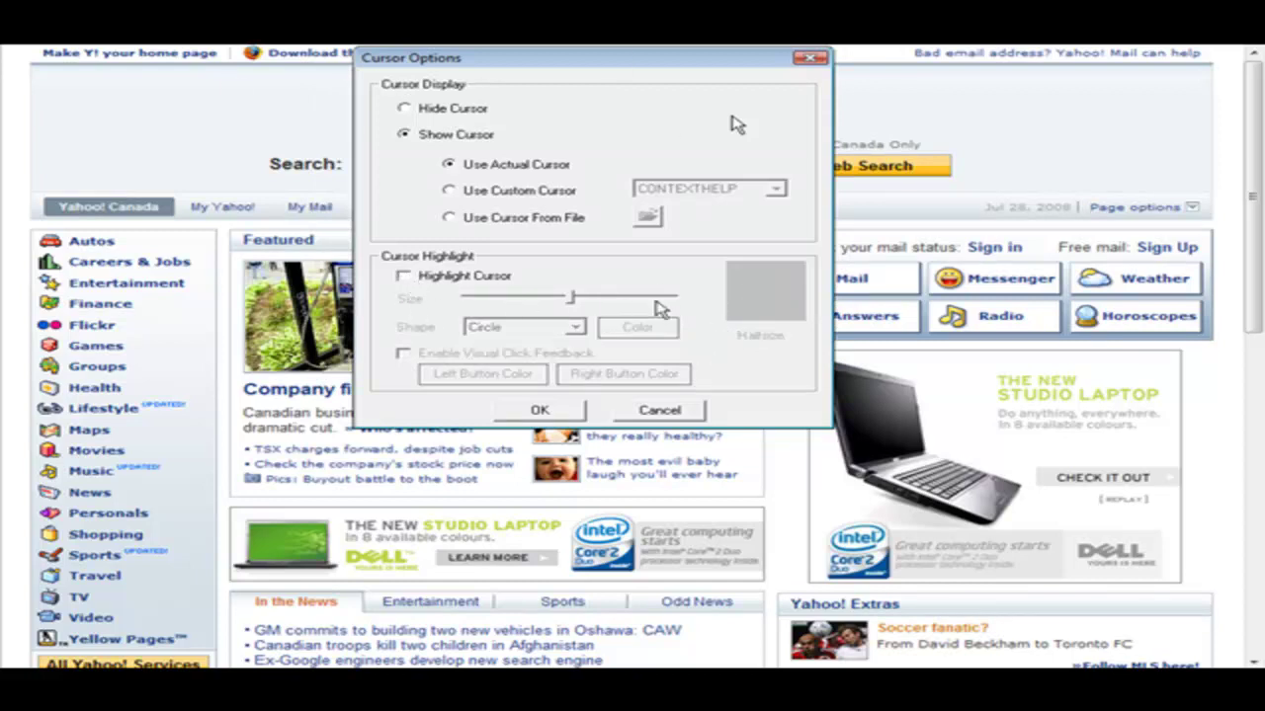
{"action": "left_click", "coordinate": [668, 413]}
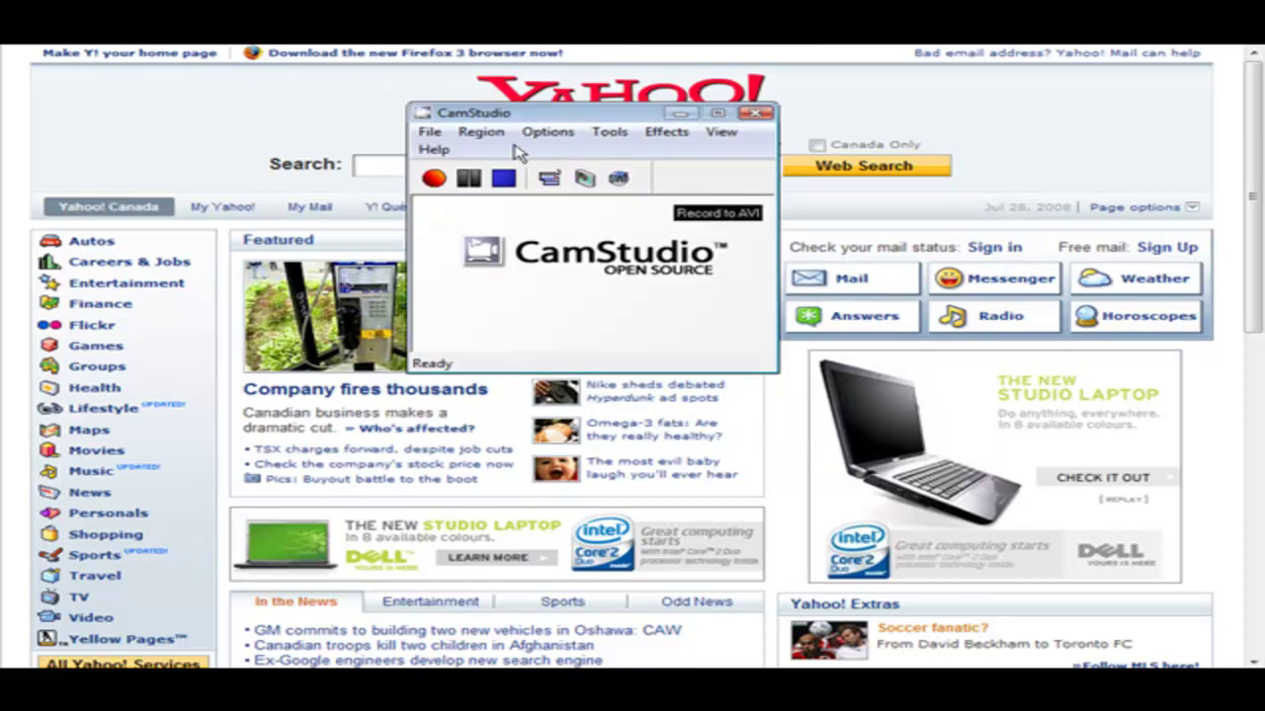
Set the microphone's recording format to 44.1 kHz, mono, 16-bit and apply the audio options
{"action": "left_click", "coordinate": [548, 134]}
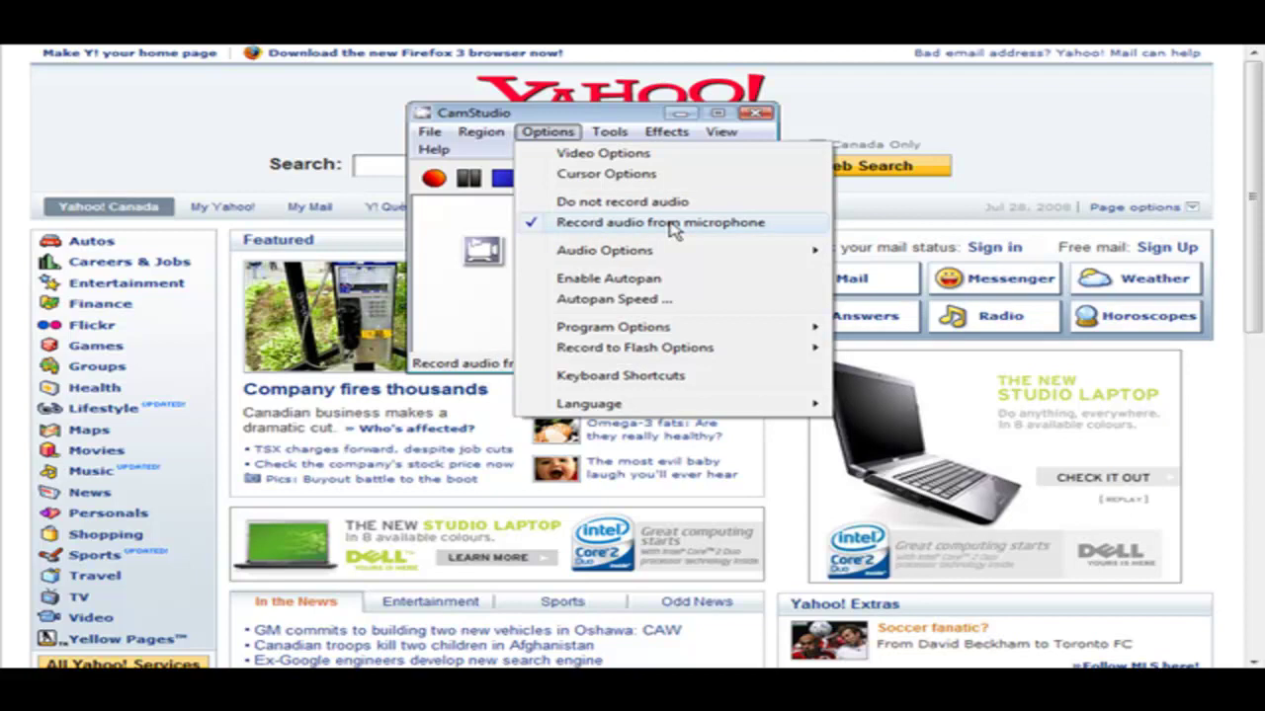
{"action": "mouse_move", "coordinate": [668, 255]}
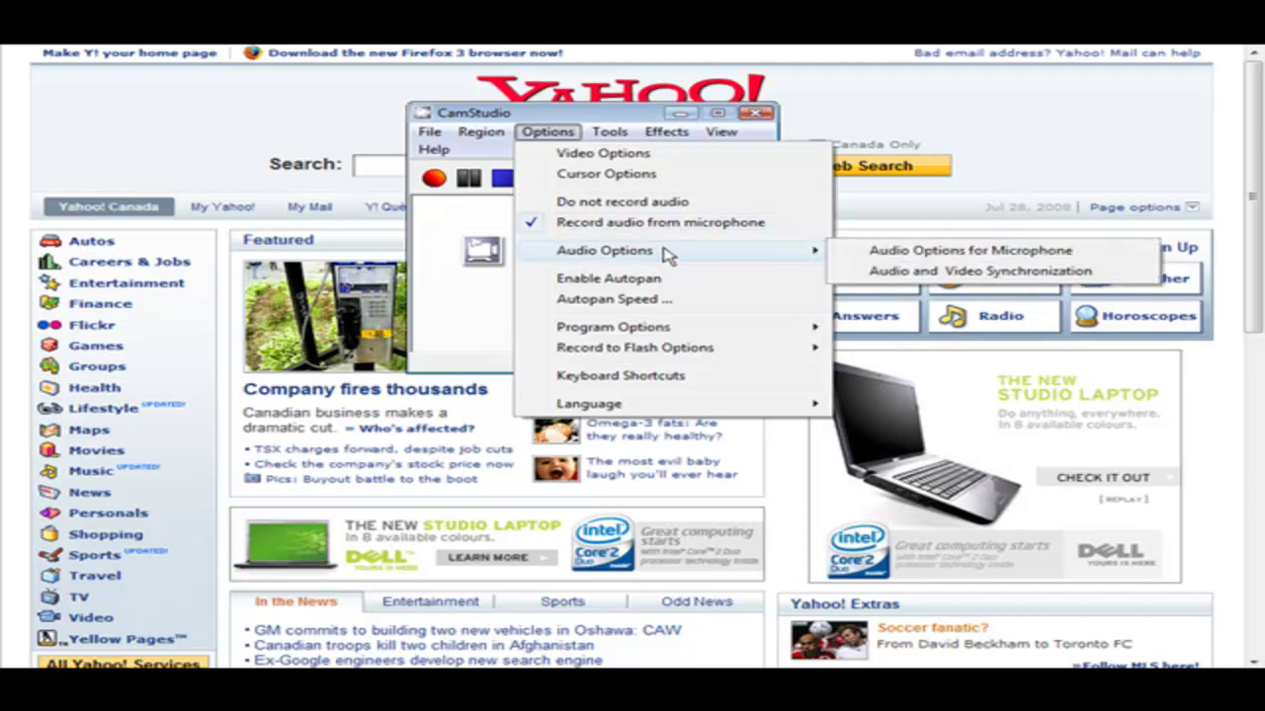
{"action": "left_click", "coordinate": [990, 252]}
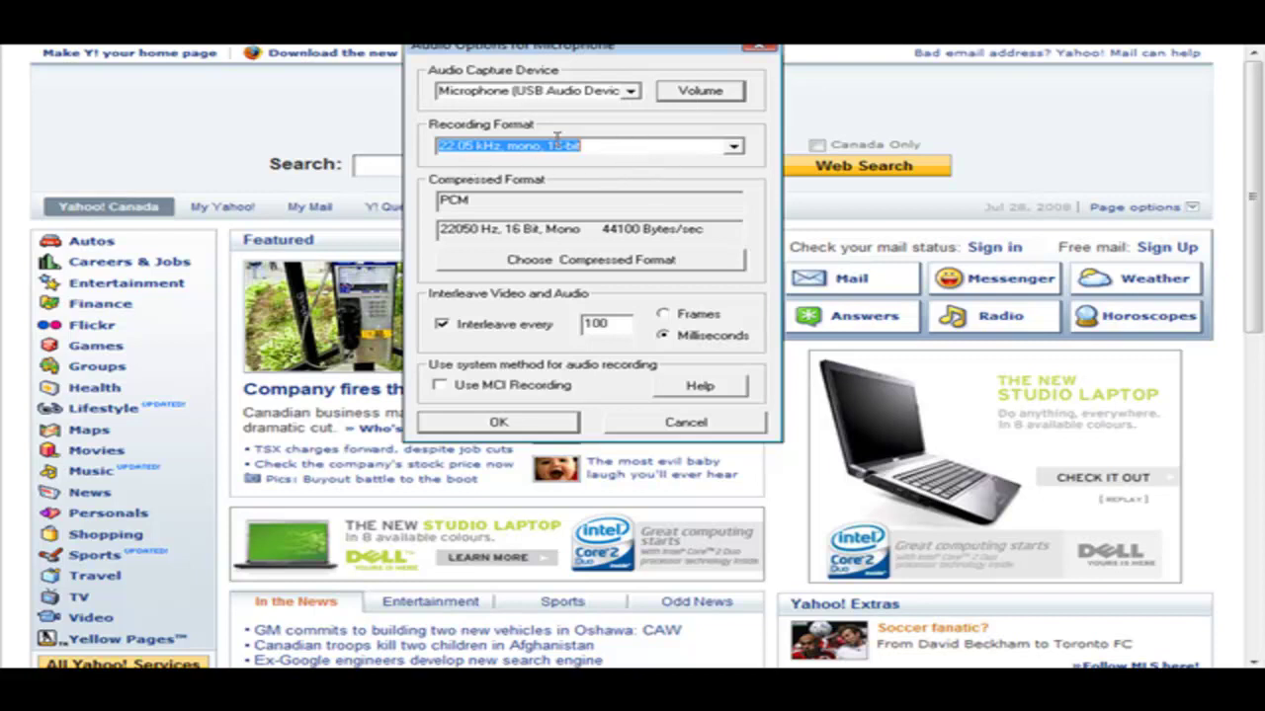
{"action": "left_click", "coordinate": [613, 149]}
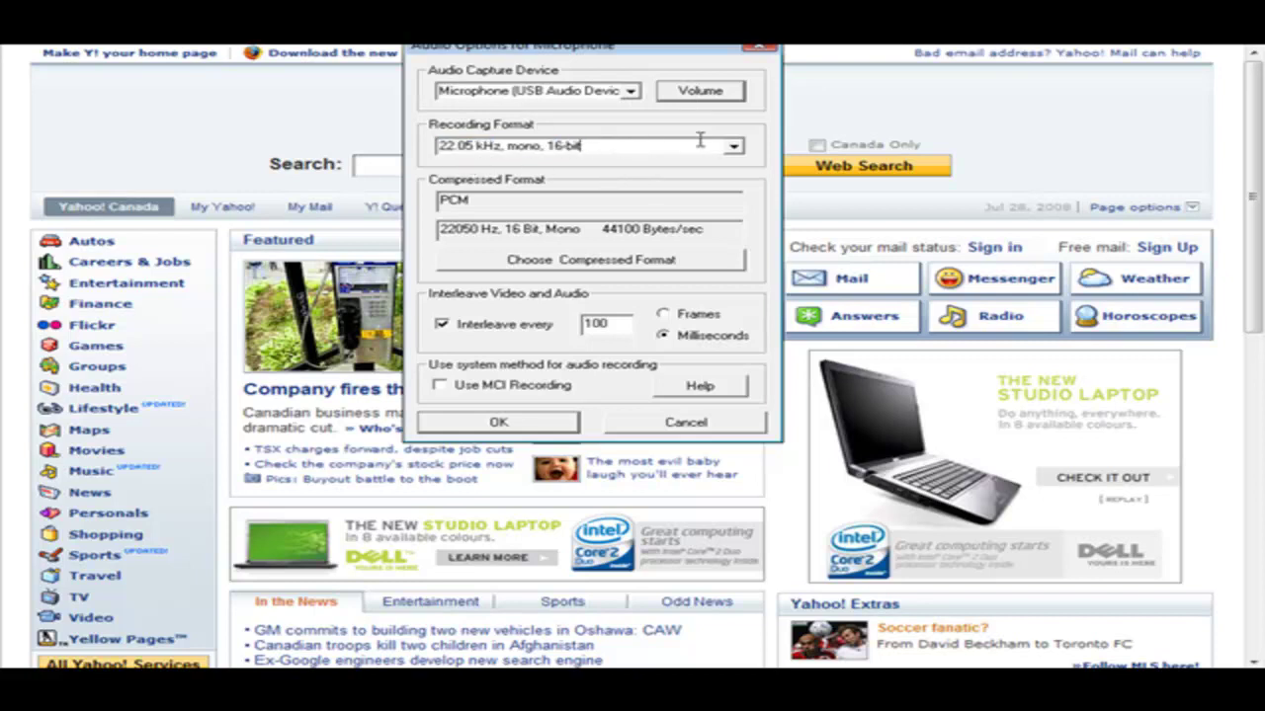
{"action": "left_click", "coordinate": [736, 147]}
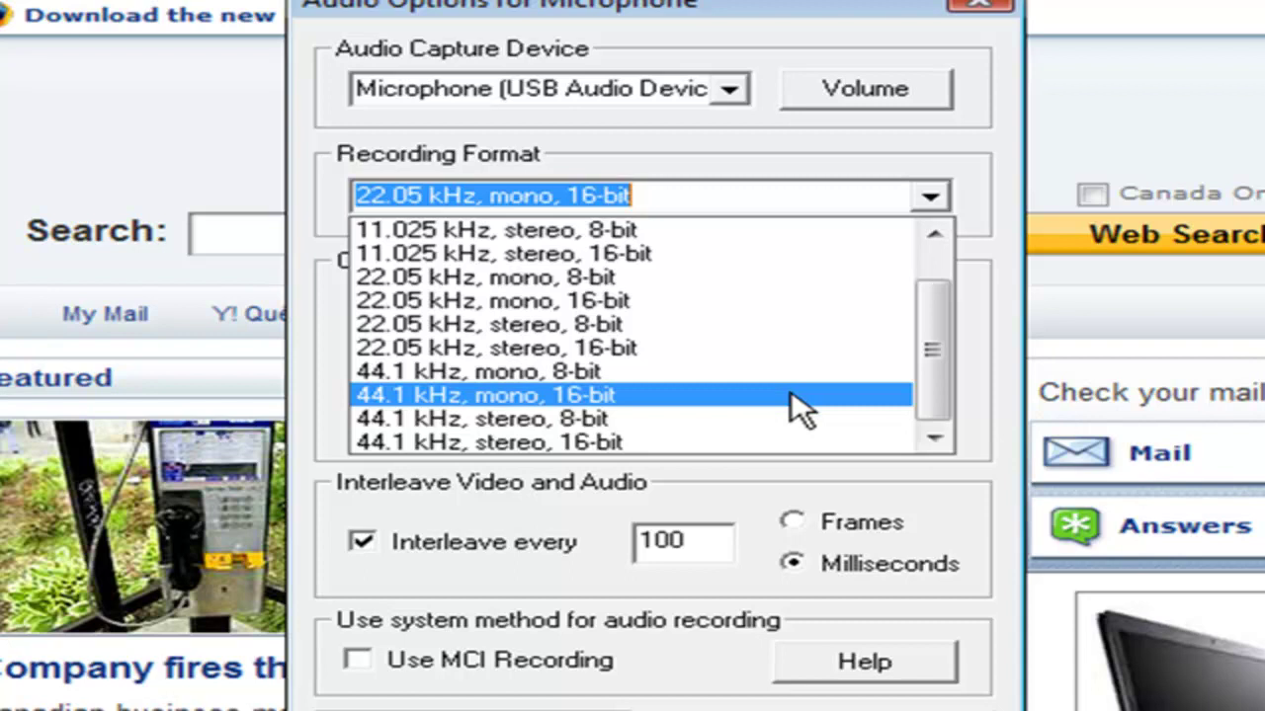
{"action": "left_click", "coordinate": [791, 394]}
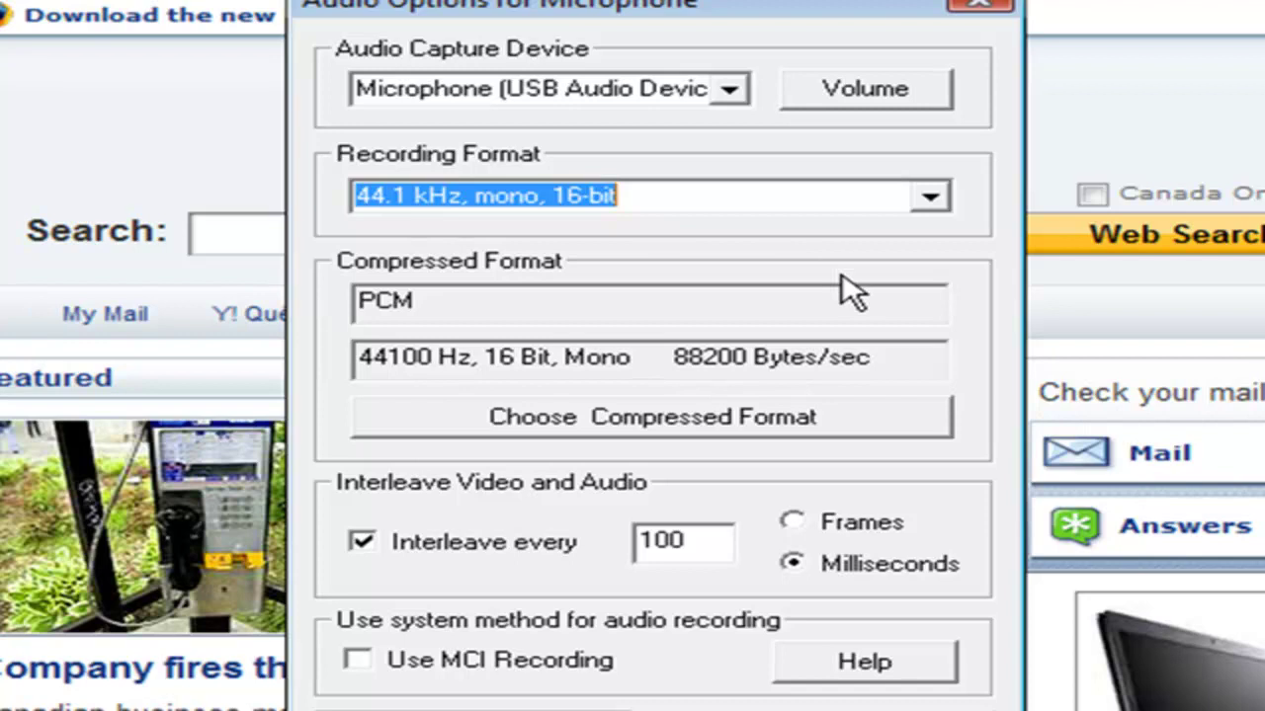
{"action": "left_click", "coordinate": [702, 195]}
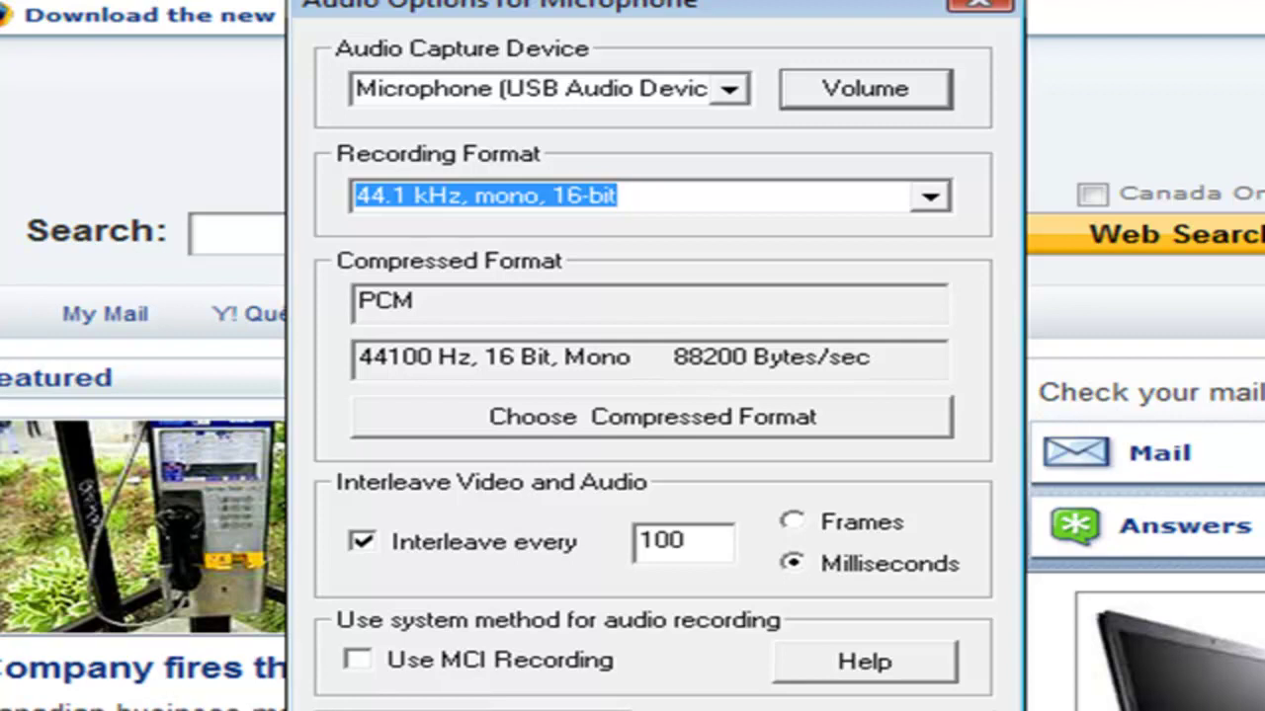
{"action": "key", "text": "Return"}
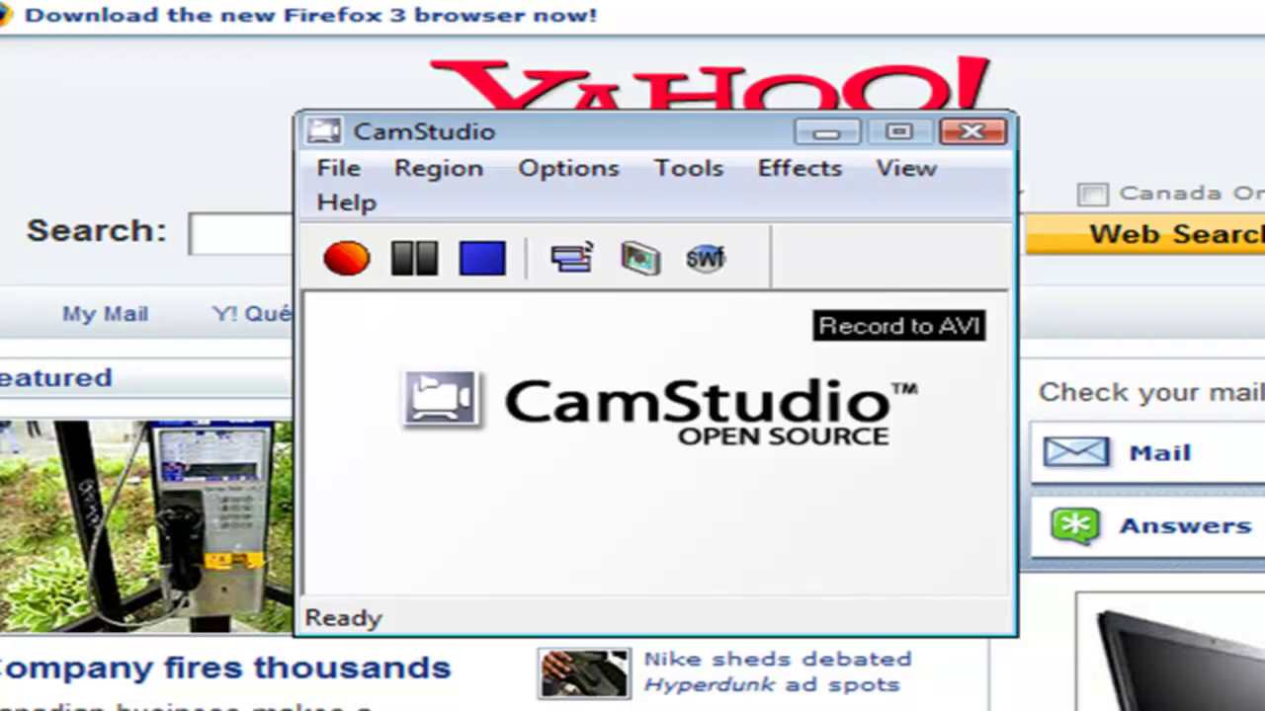
Enable Autopan for the screen capture
{"action": "left_click", "coordinate": [568, 168]}
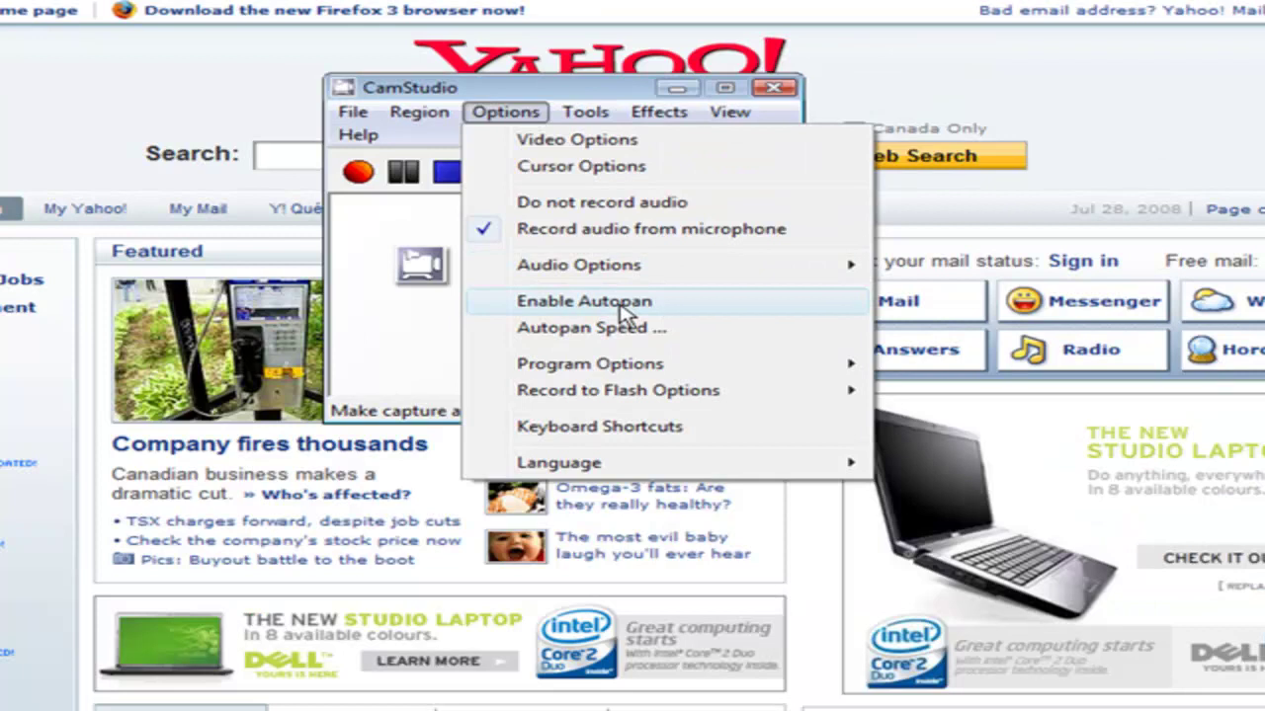
{"action": "left_click", "coordinate": [622, 306]}
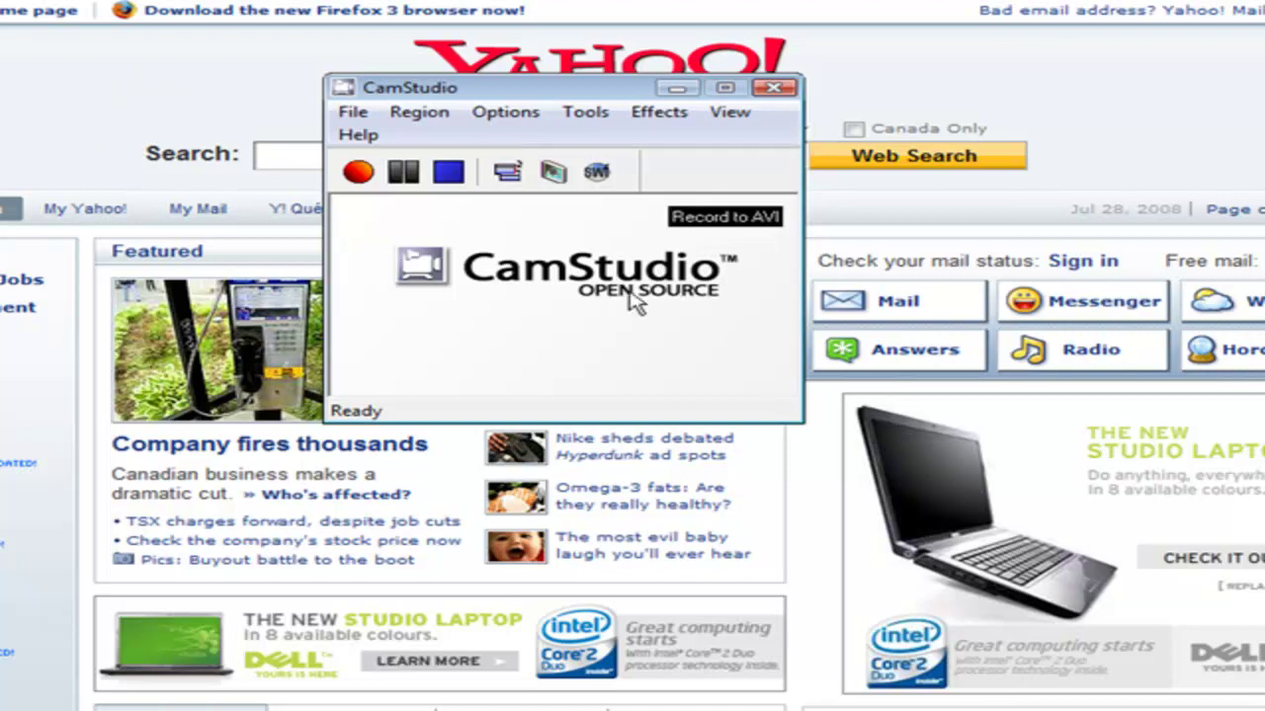
Set the maximum Autopan speed to 111 and apply it
{"action": "left_click", "coordinate": [506, 121]}
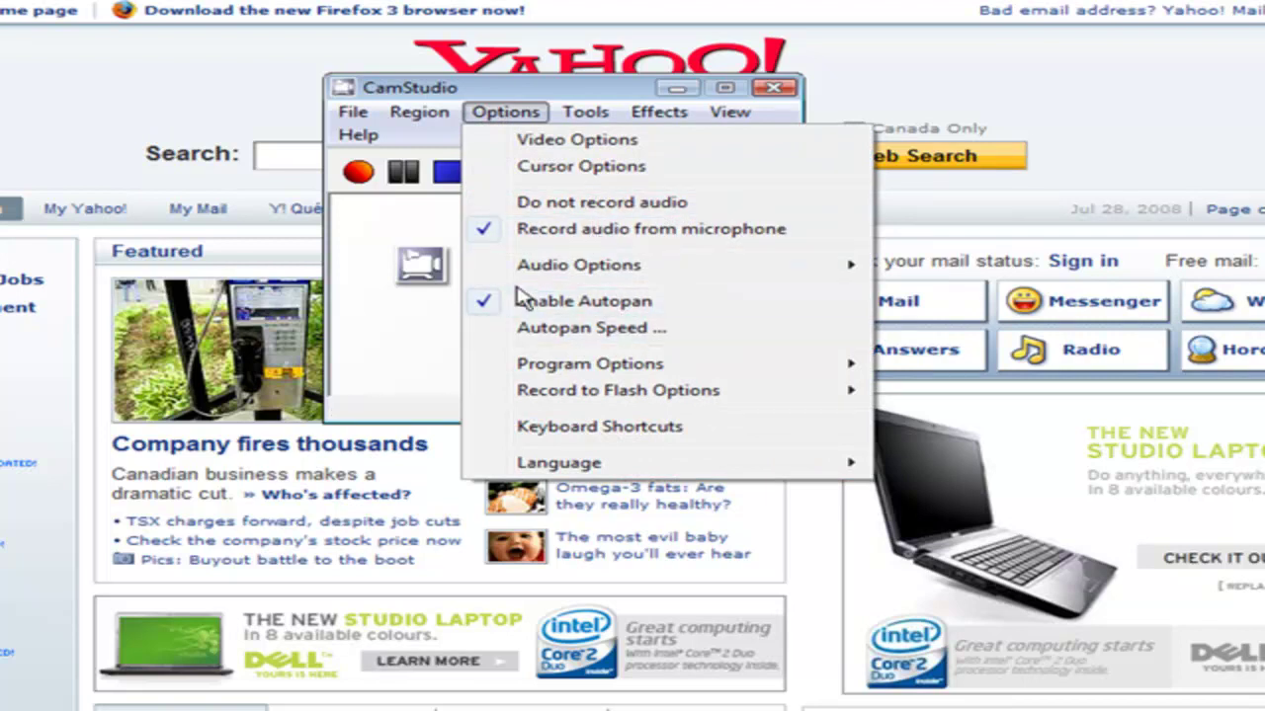
{"action": "left_click", "coordinate": [649, 329]}
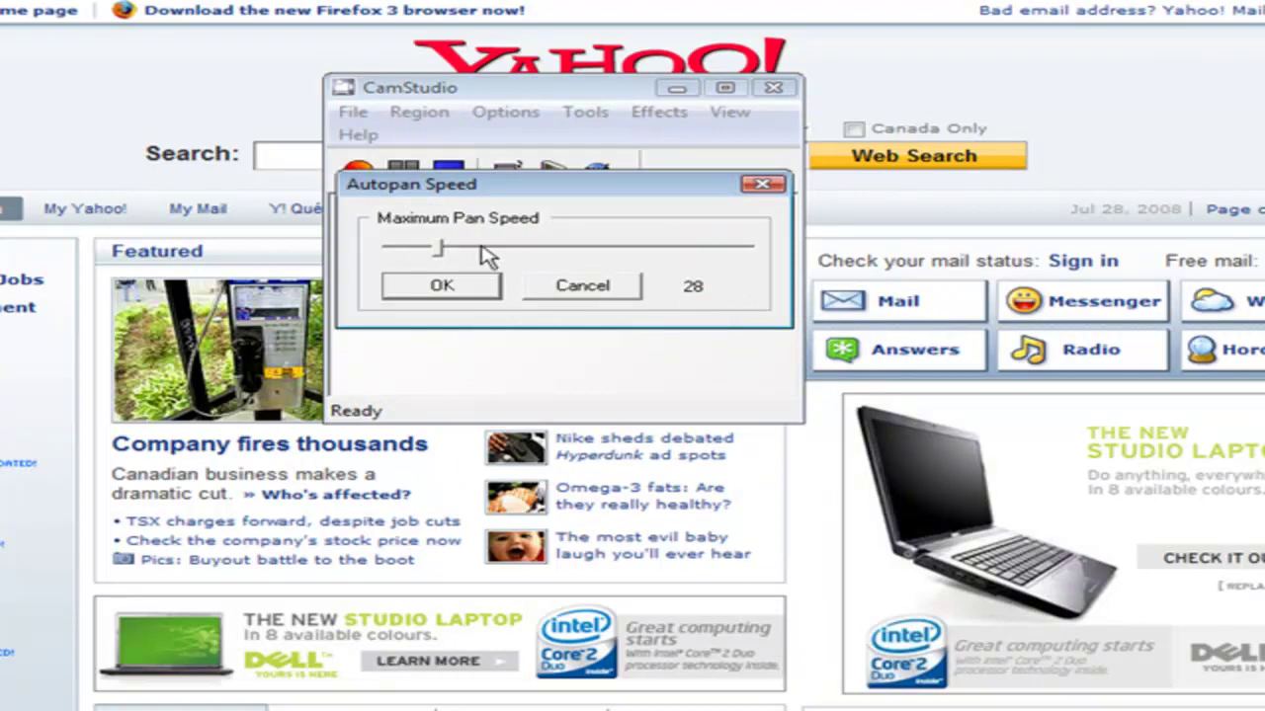
{"action": "left_click_drag", "start_coordinate": [442, 252], "coordinate": [591, 254]}
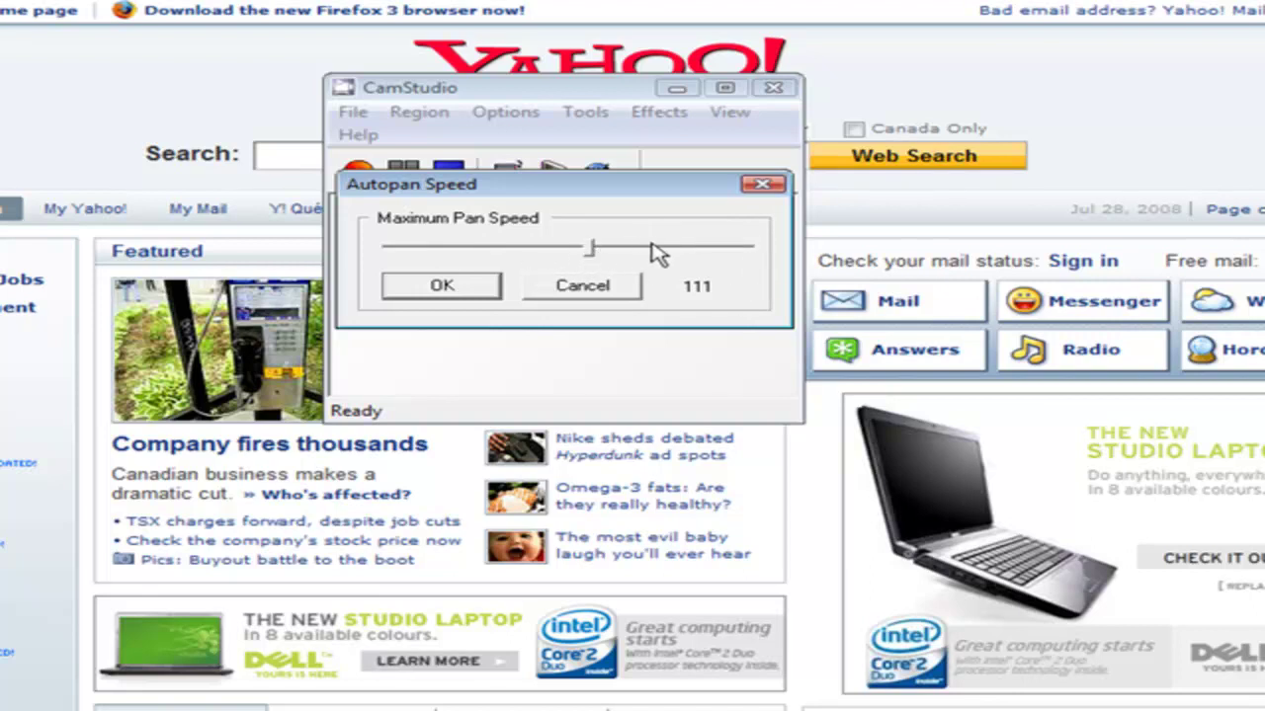
{"action": "left_click", "coordinate": [470, 287]}
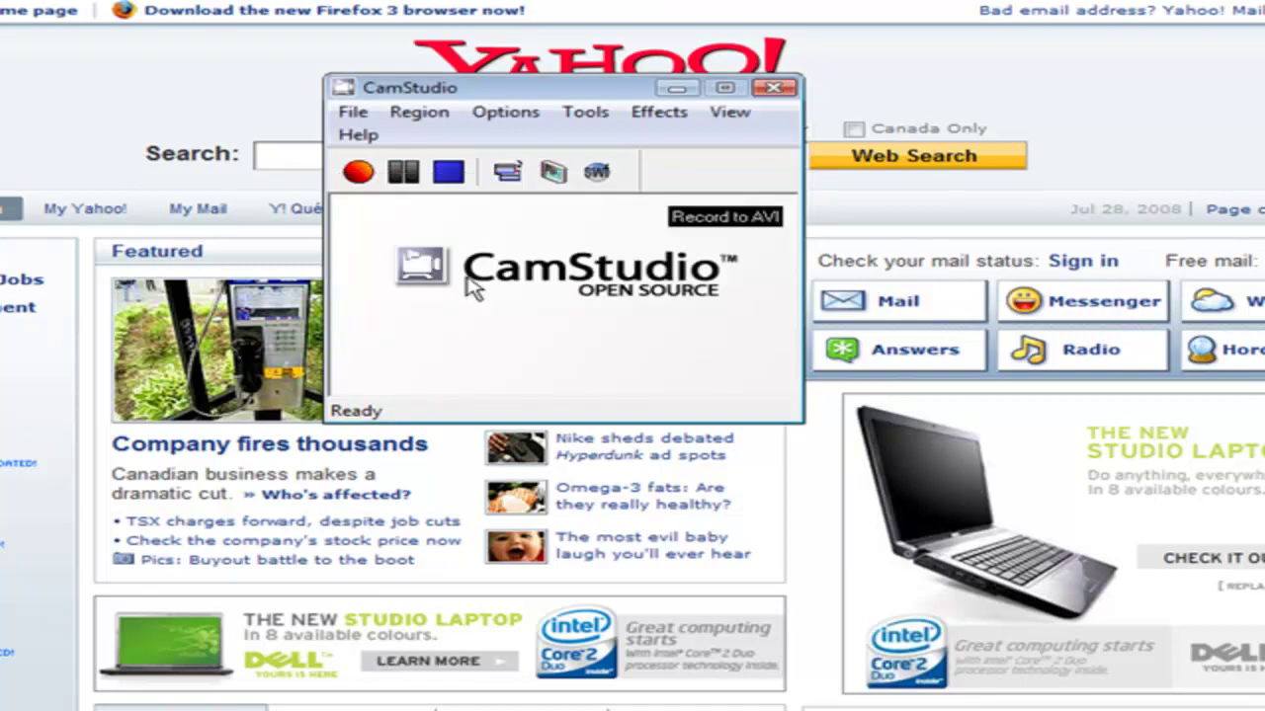
Examine the program, Flash recording and language options, the available tools, the file commands and the capture region choices
{"action": "left_click", "coordinate": [502, 113]}
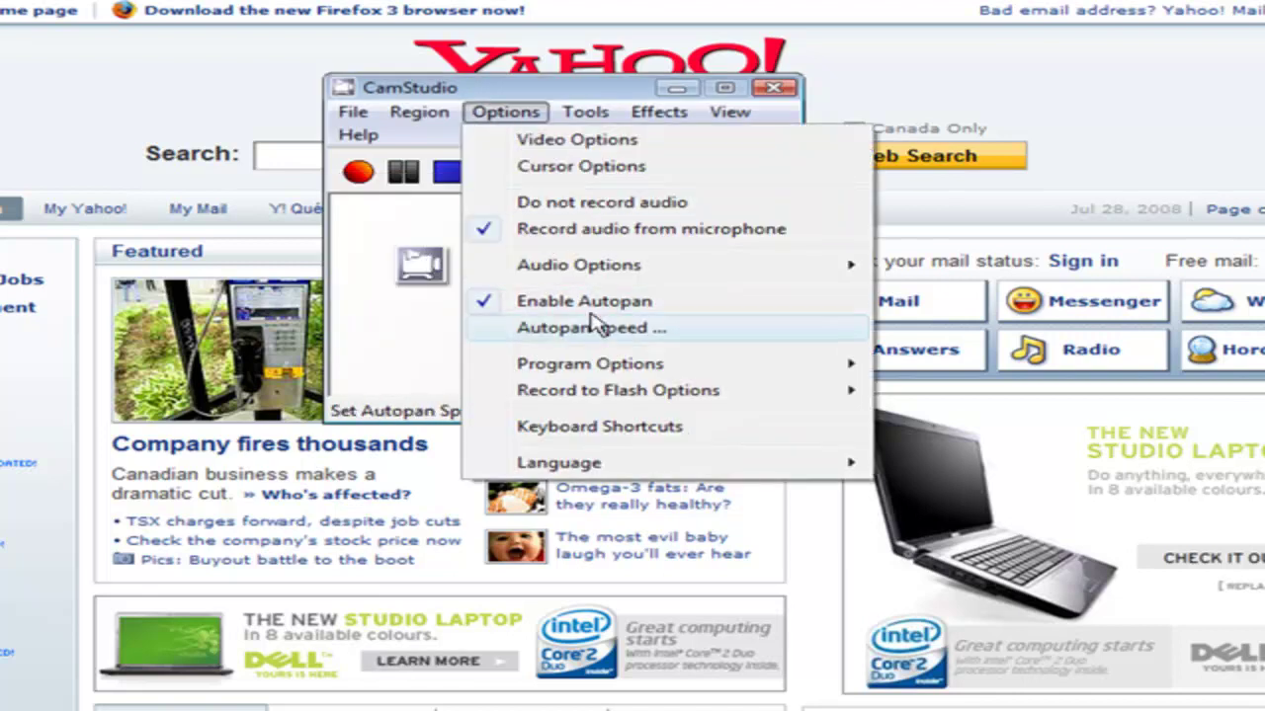
{"action": "mouse_move", "coordinate": [620, 373]}
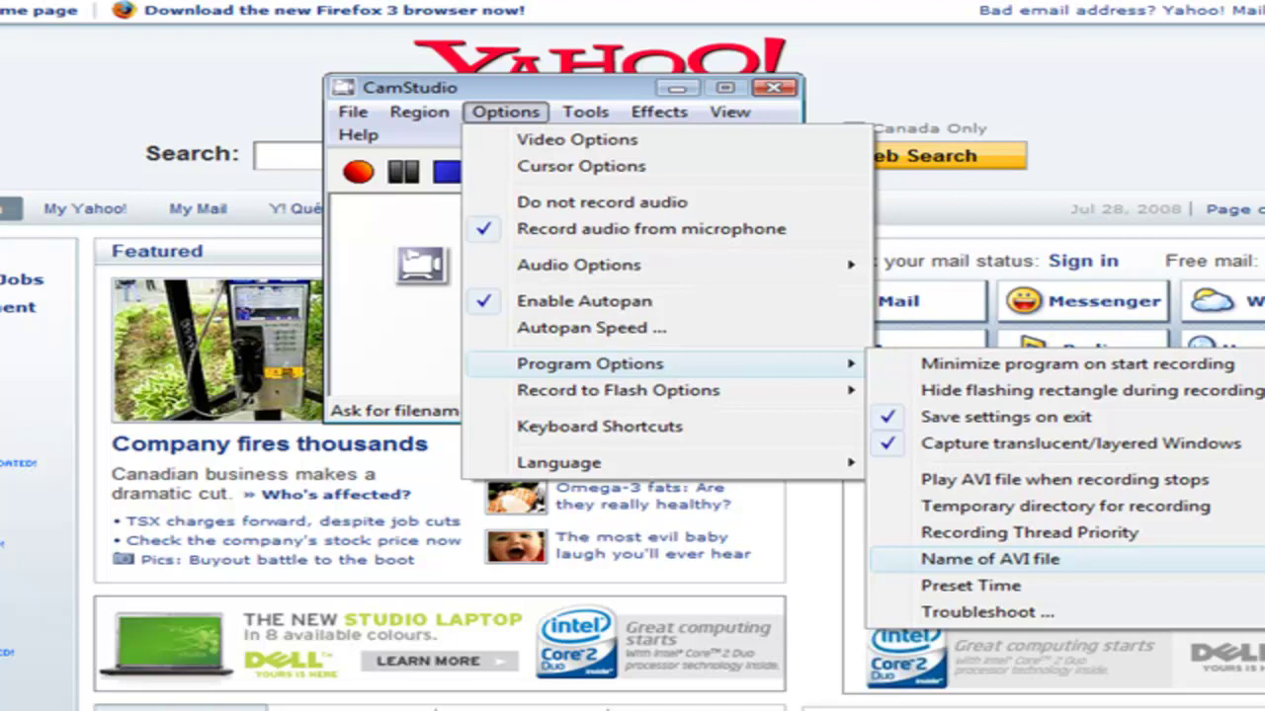
{"action": "mouse_move", "coordinate": [622, 395]}
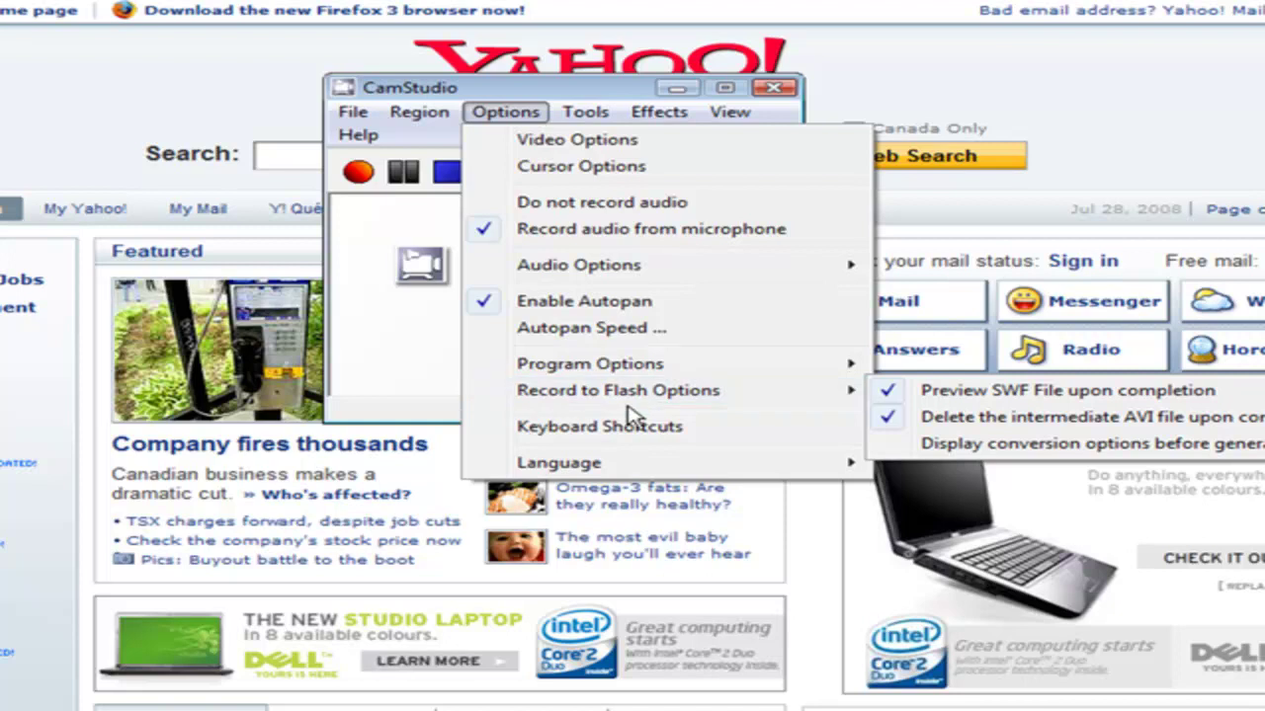
{"action": "left_click", "coordinate": [632, 428]}
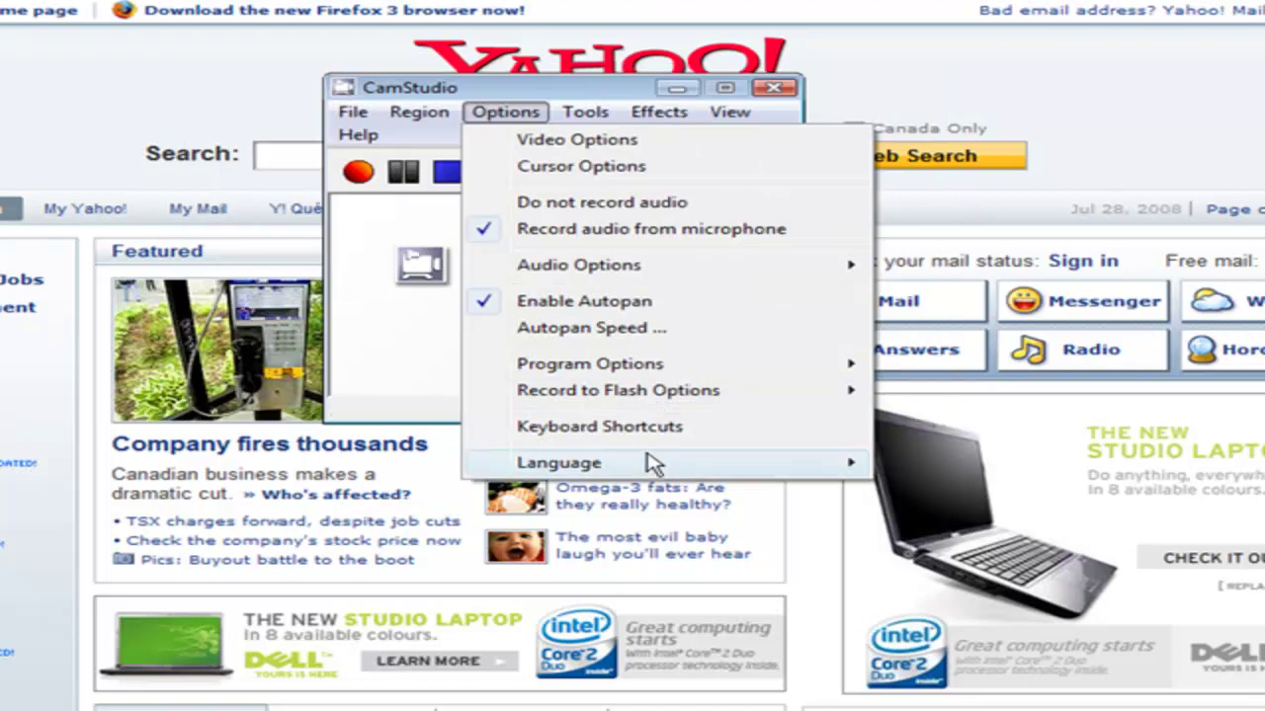
{"action": "mouse_move", "coordinate": [654, 465]}
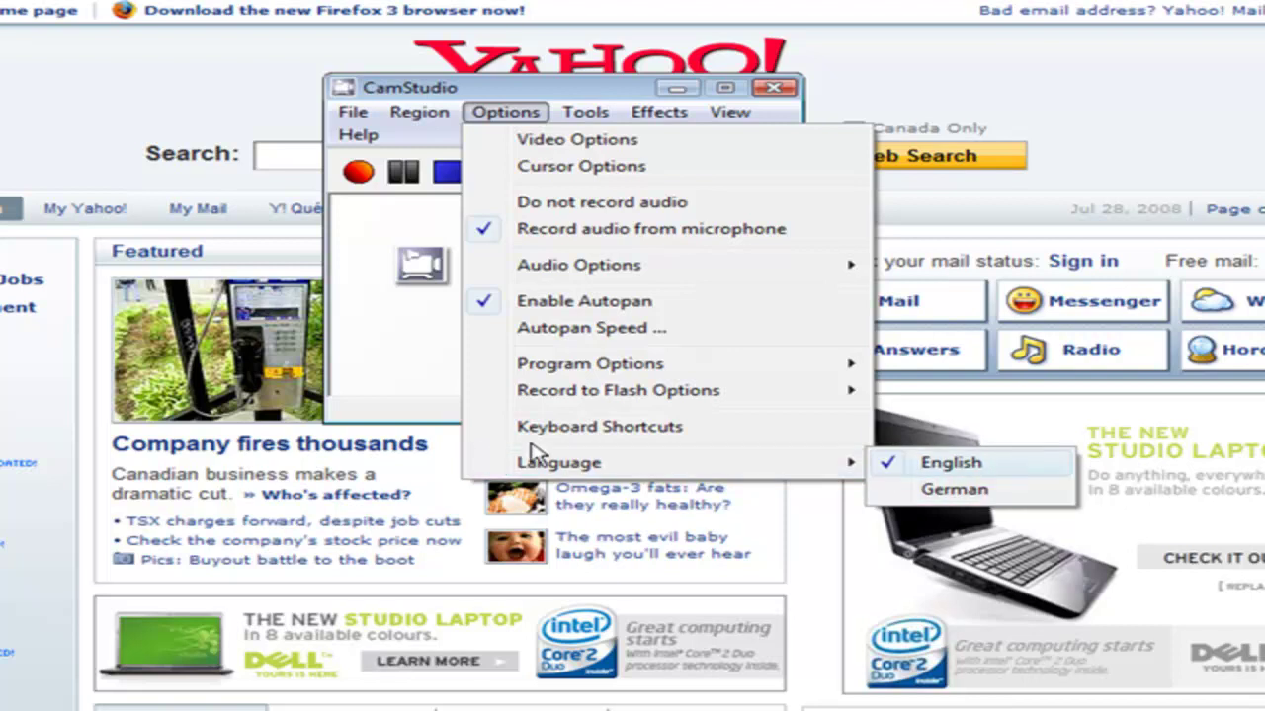
{"action": "mouse_move", "coordinate": [376, 141]}
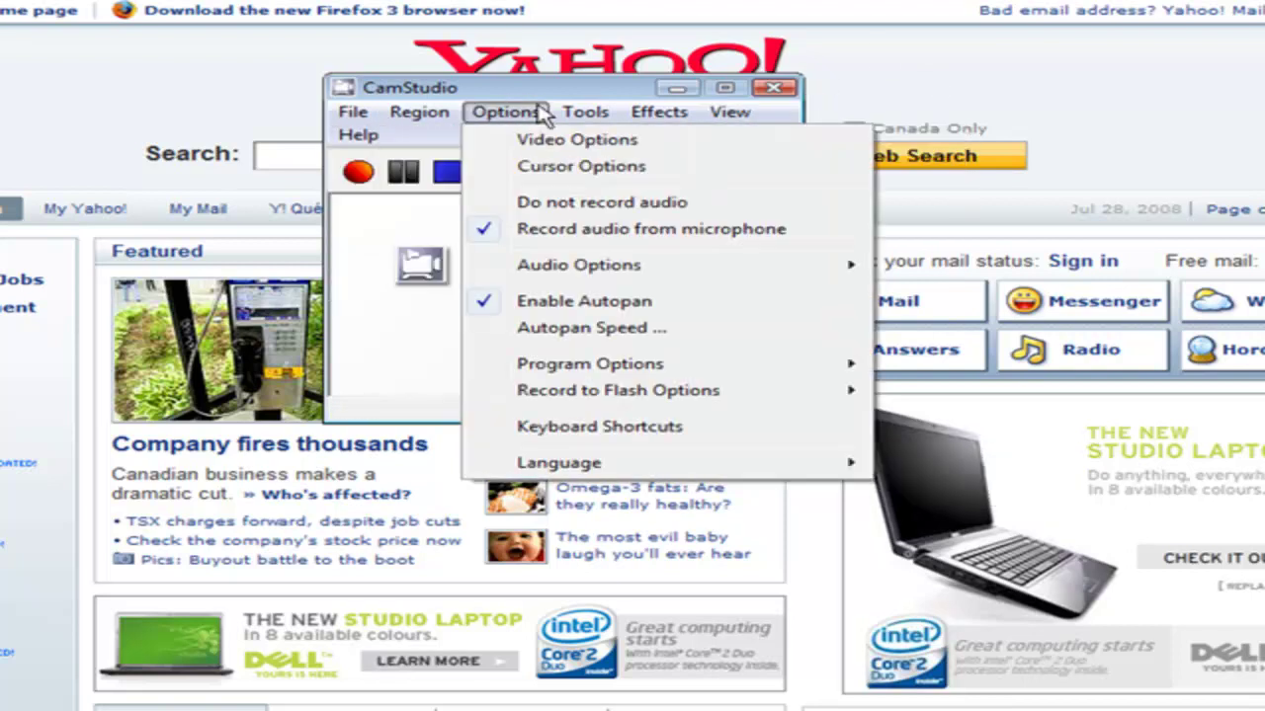
{"action": "left_click", "coordinate": [506, 111]}
{"action": "left_click", "coordinate": [606, 115]}
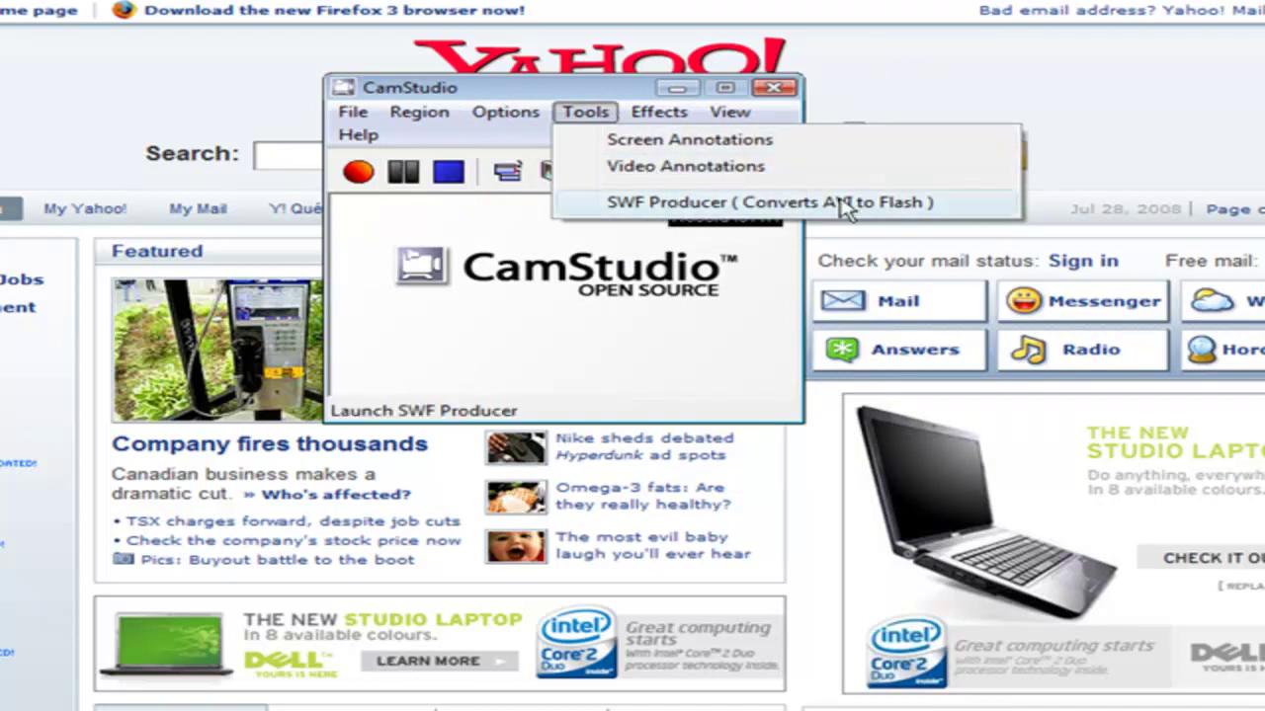
{"action": "mouse_move", "coordinate": [652, 117]}
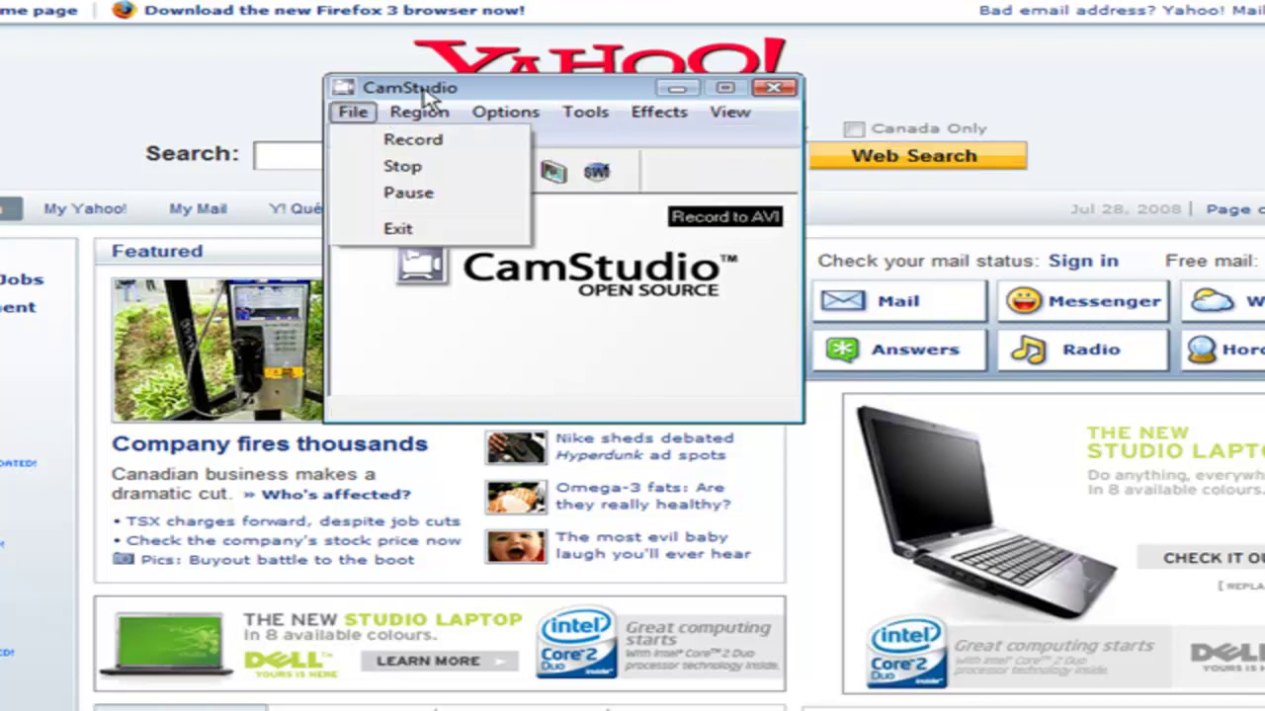
{"action": "left_click", "coordinate": [353, 112]}
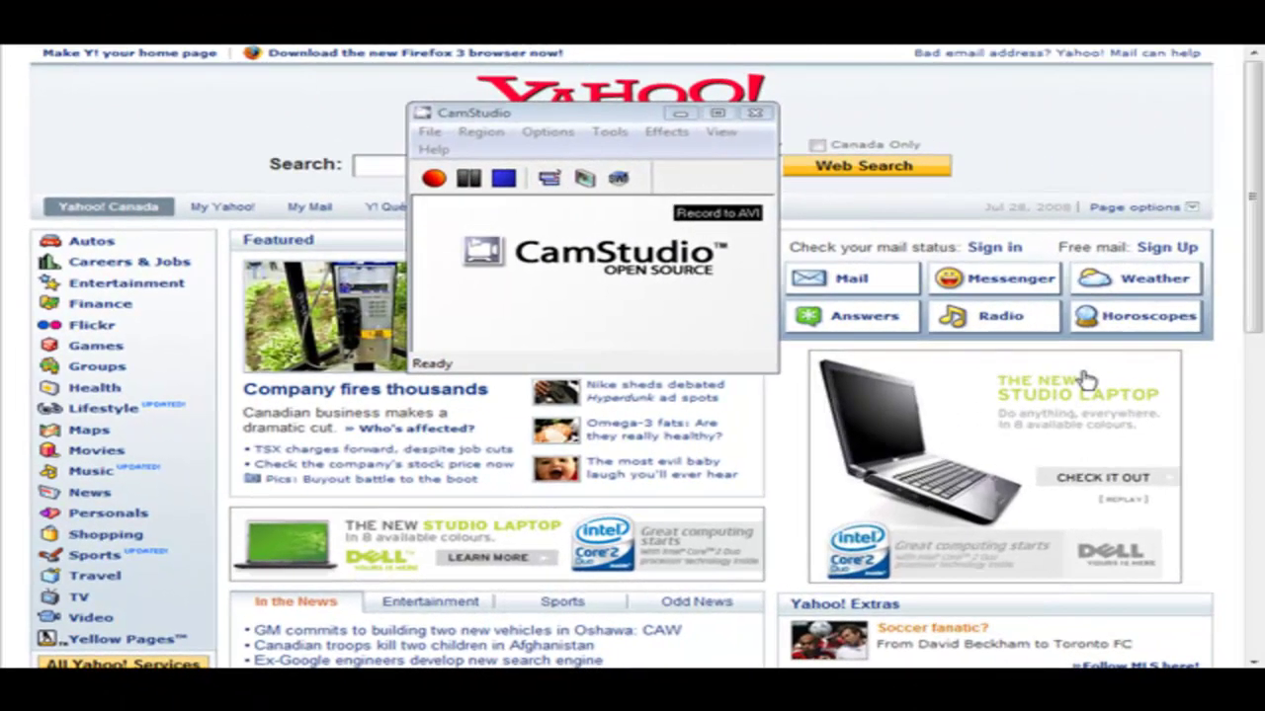
{"action": "key", "text": "alt+Tab"}
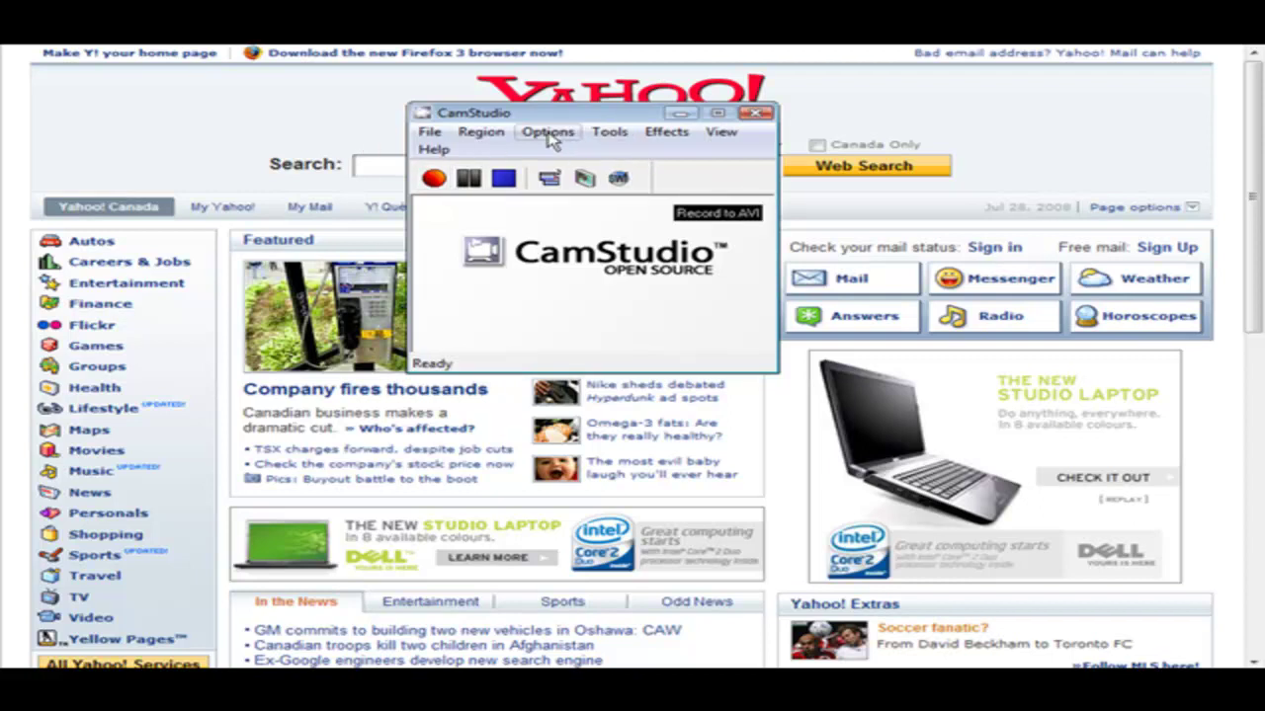
{"action": "left_click", "coordinate": [492, 134]}
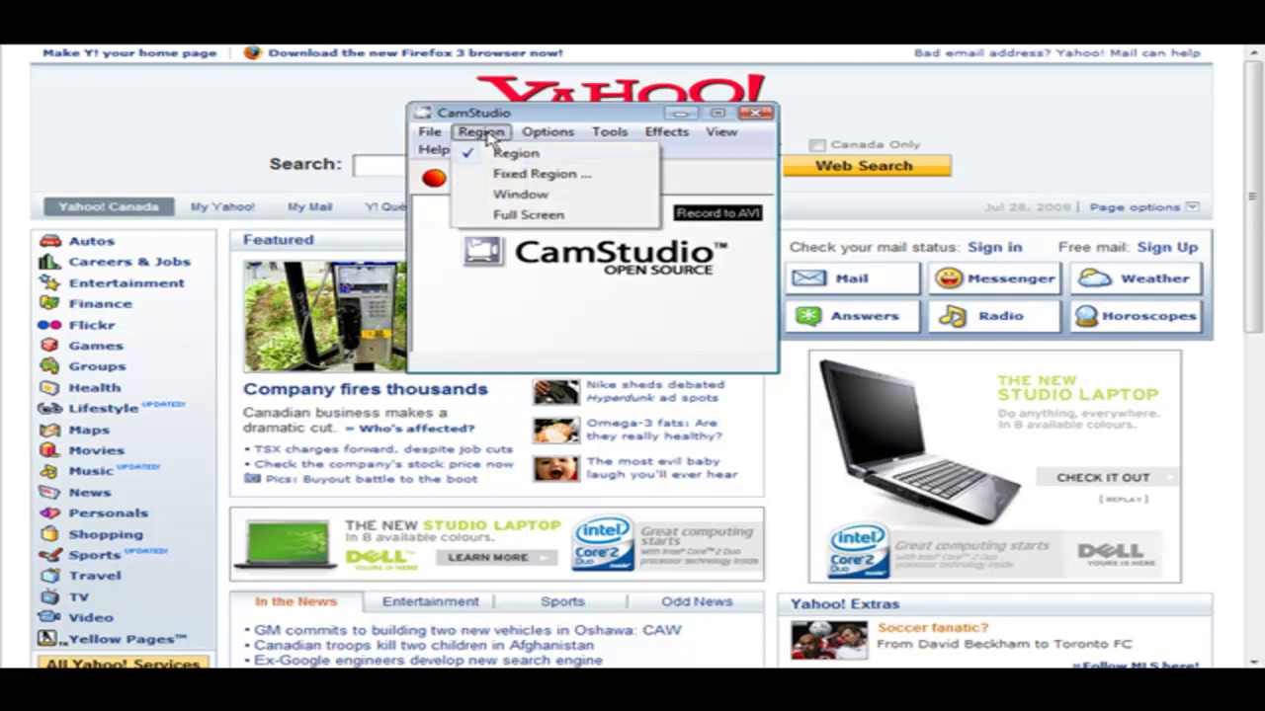
{"action": "mouse_move", "coordinate": [429, 133]}
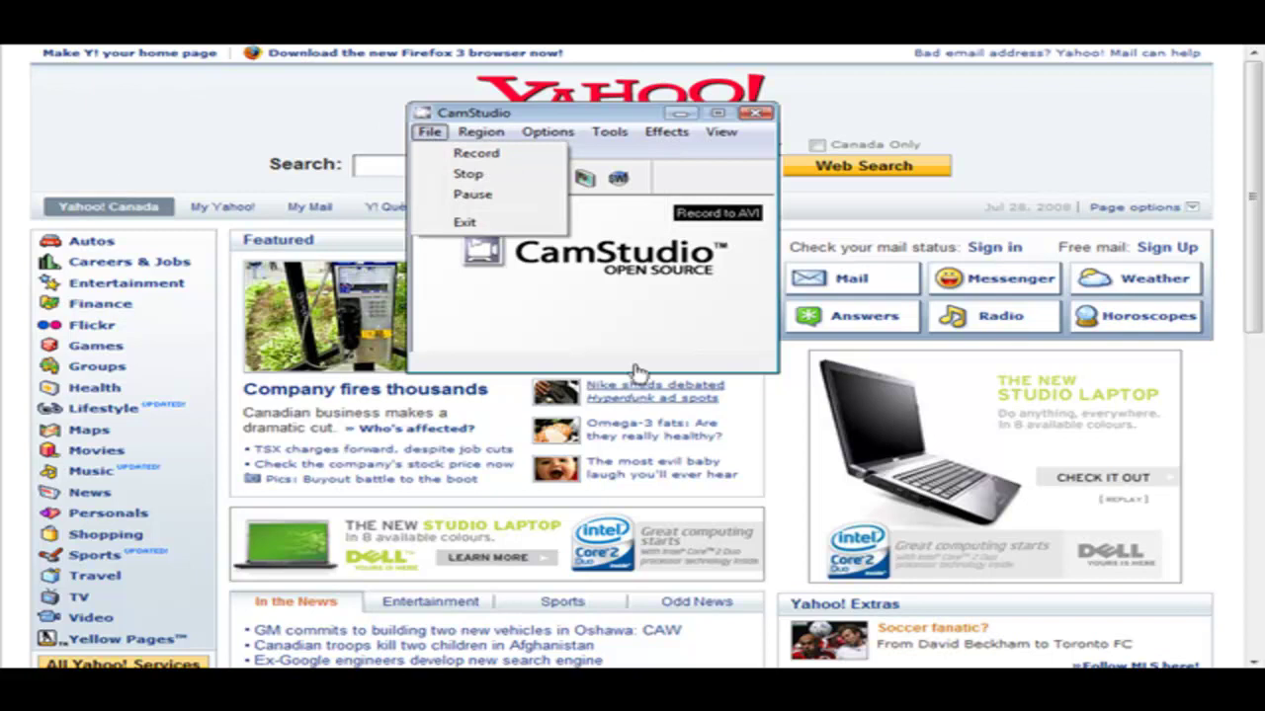
{"action": "left_click", "coordinate": [516, 117]}
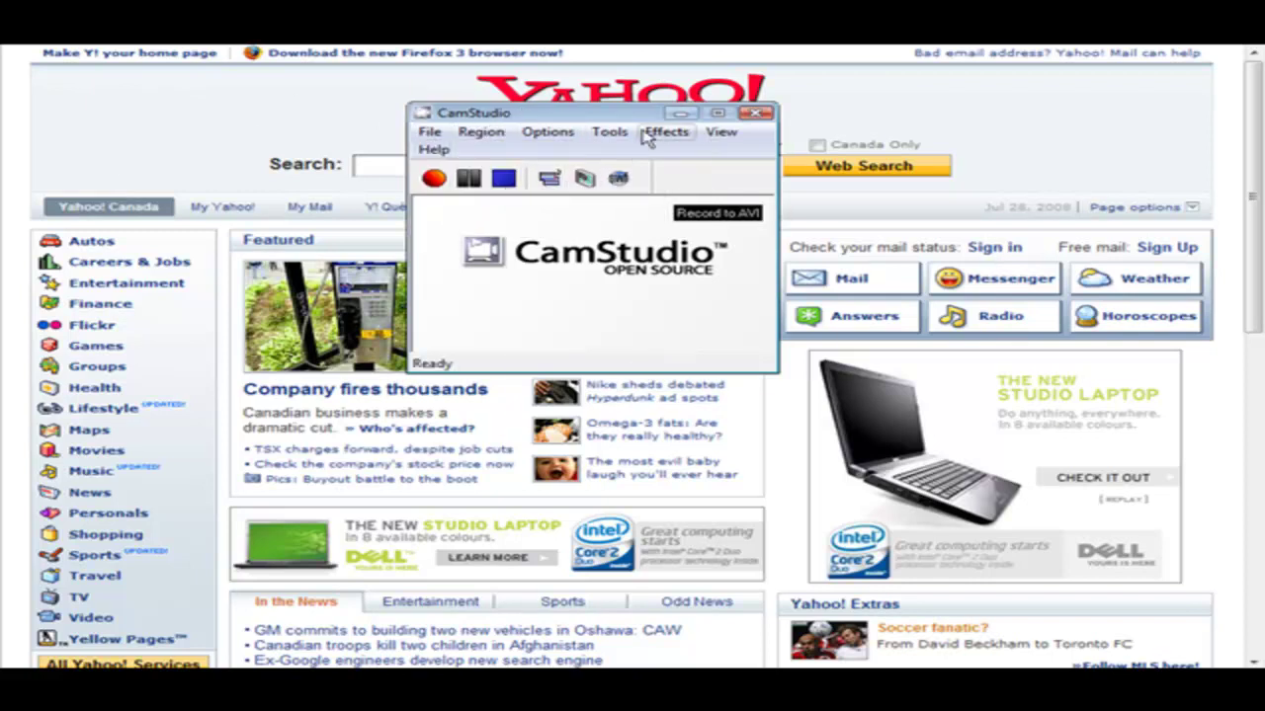
Record a region of about 993 × 656 pixels covering nearly the whole web page, then stop and play back the recording
{"action": "left_click", "coordinate": [434, 179]}
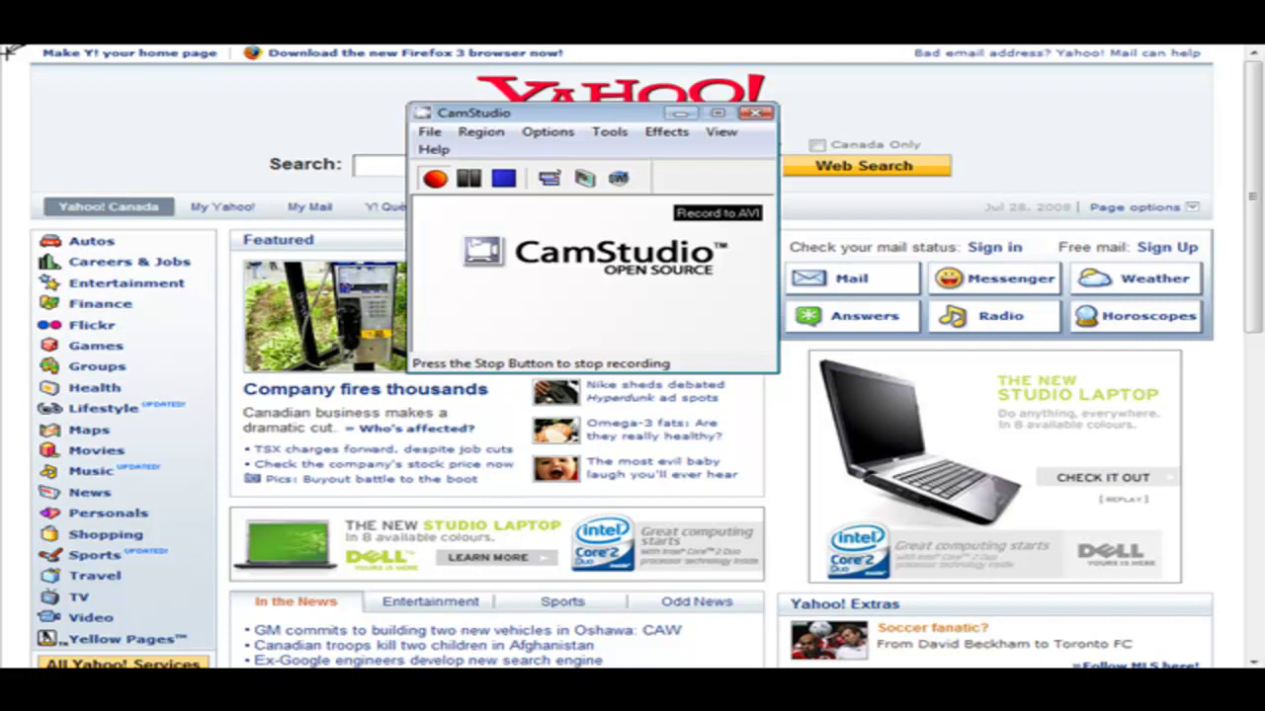
{"action": "left_click_drag", "start_coordinate": [7, 55], "coordinate": [1251, 660]}
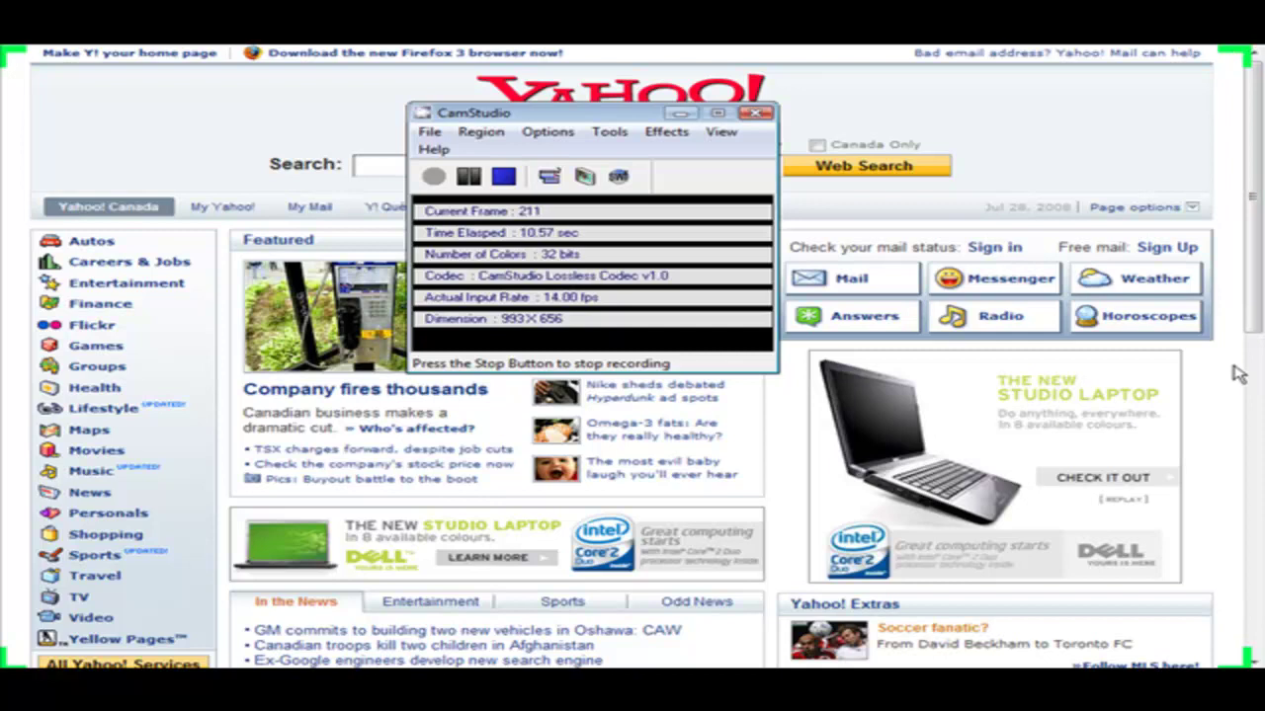
{"action": "left_click", "coordinate": [509, 176]}
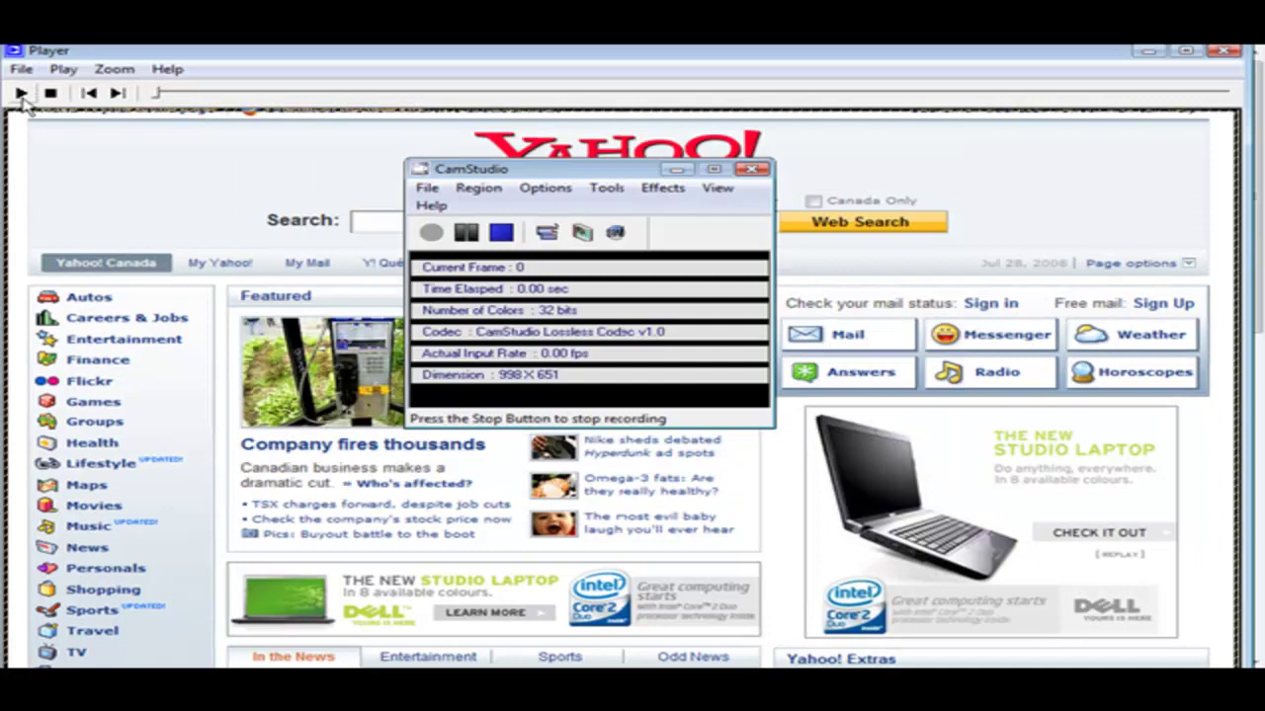
{"action": "left_click", "coordinate": [19, 93]}
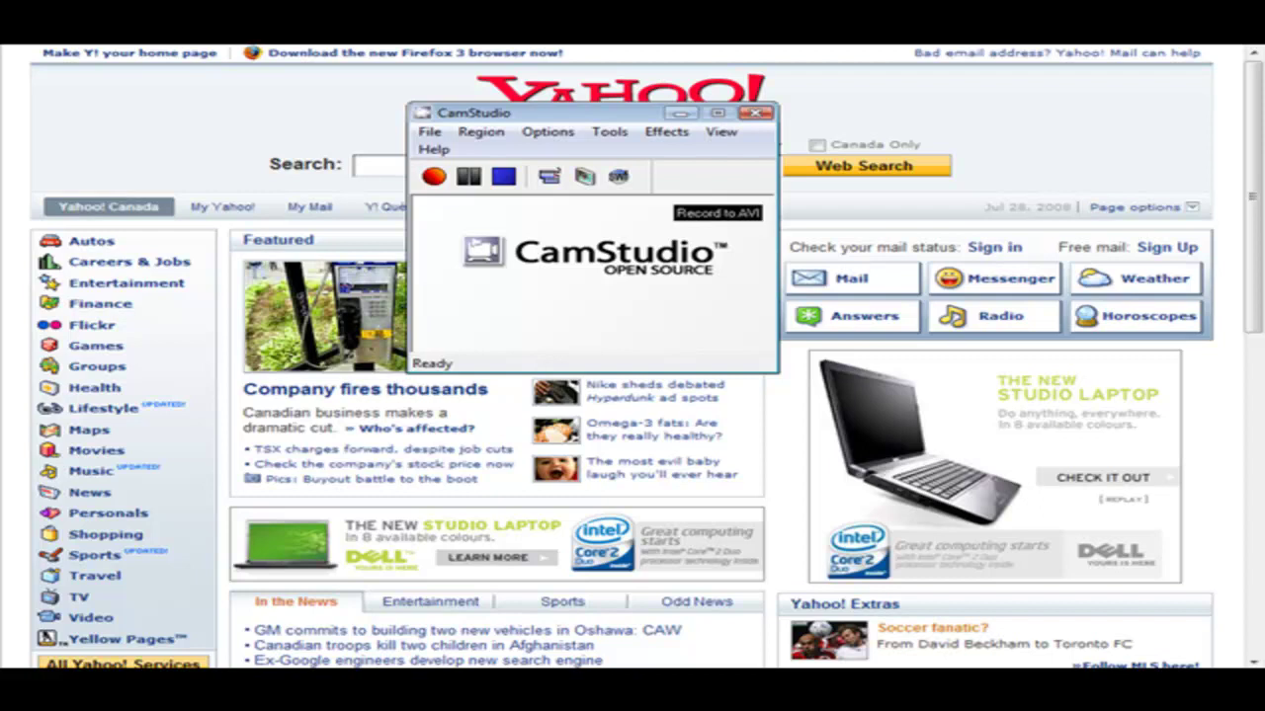
Enable minimizing the program on start of recording and record a region covering most of the web page
{"action": "left_click", "coordinate": [561, 135]}
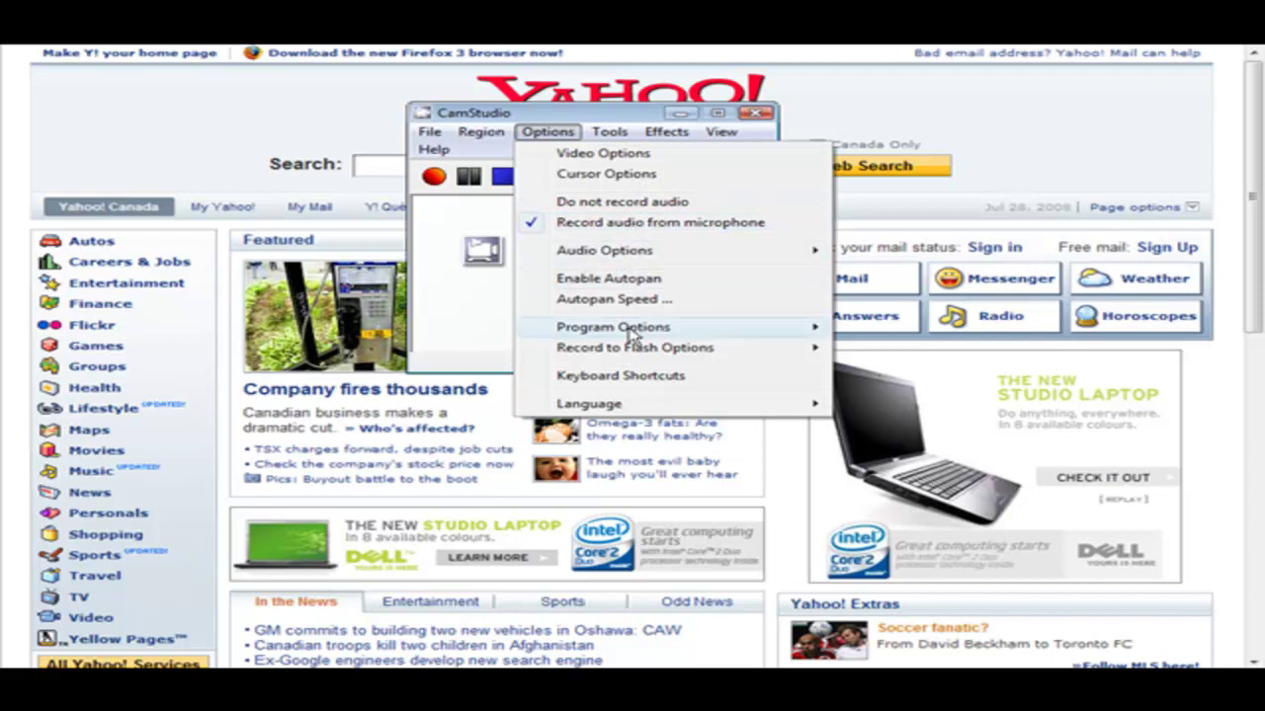
{"action": "mouse_move", "coordinate": [632, 338]}
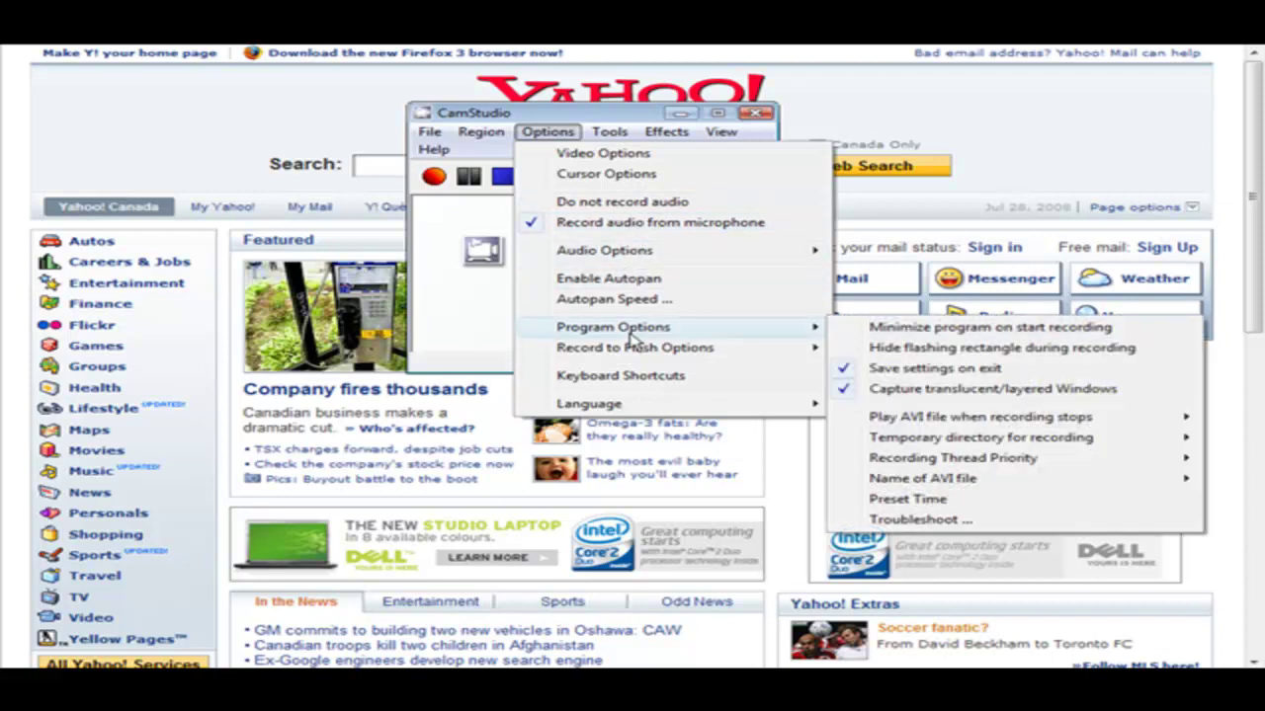
{"action": "left_click", "coordinate": [960, 330]}
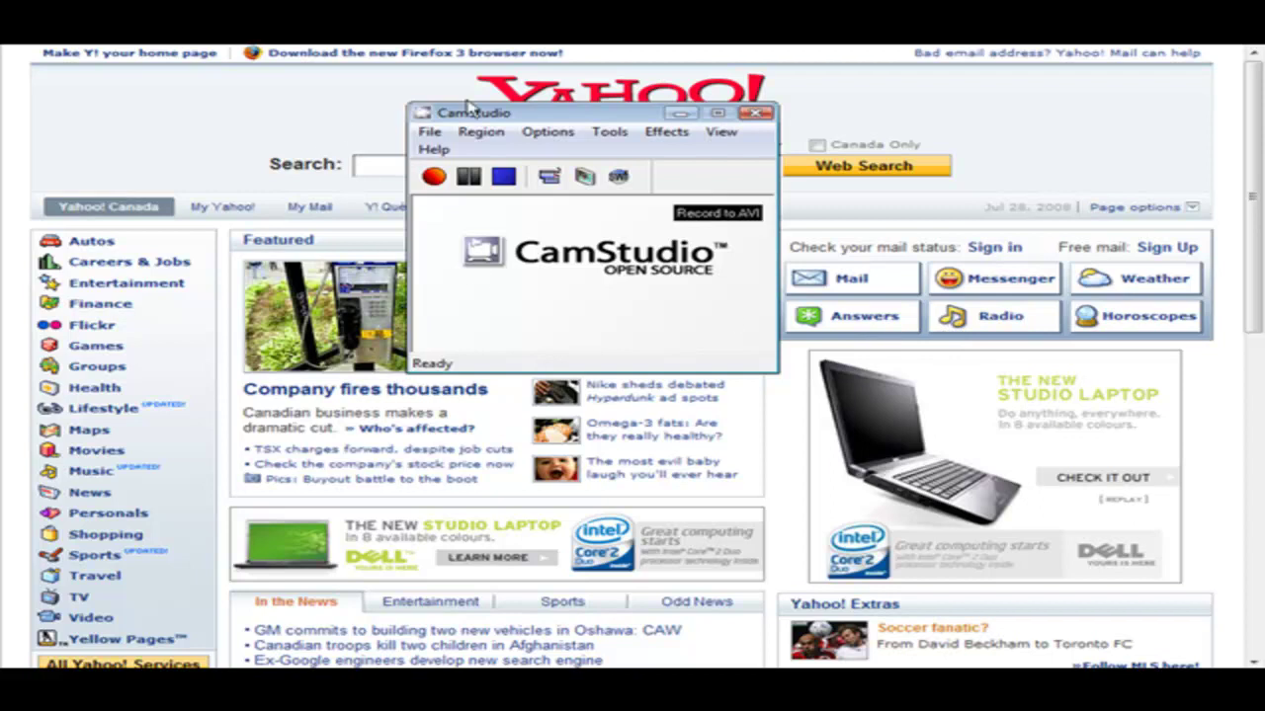
{"action": "left_click", "coordinate": [434, 176]}
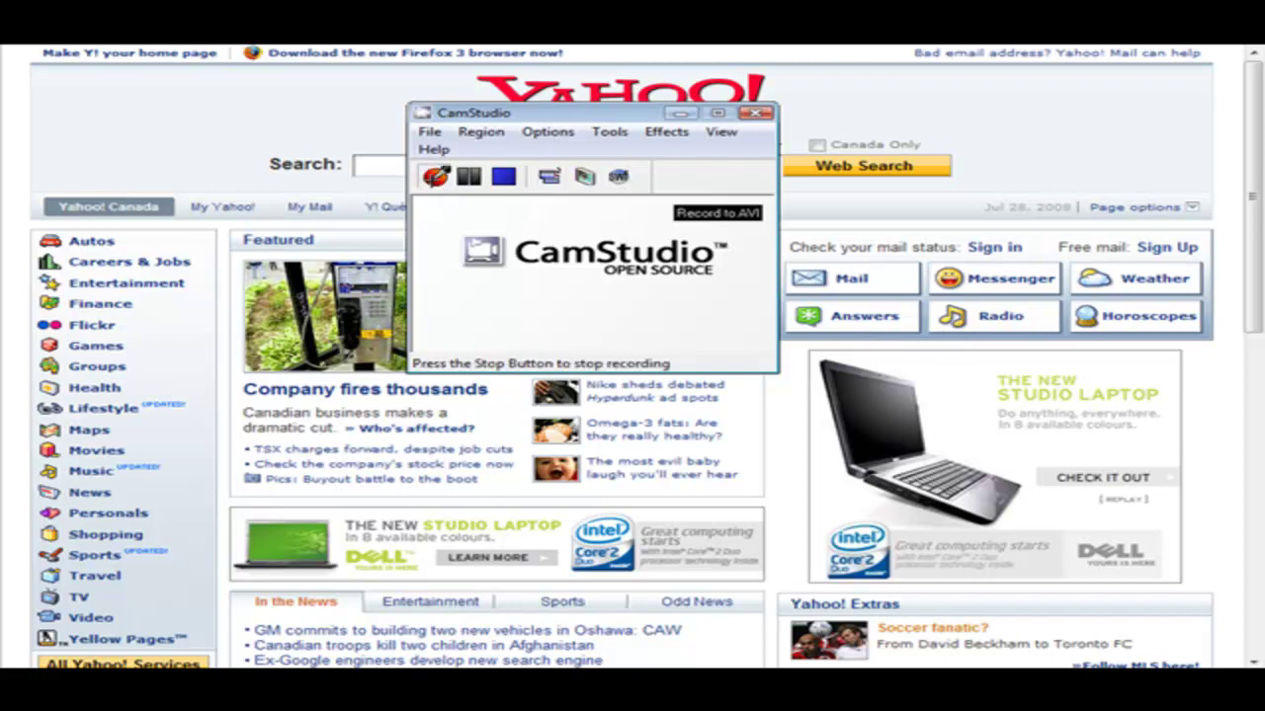
{"action": "left_click_drag", "start_coordinate": [45, 83], "coordinate": [1231, 605]}
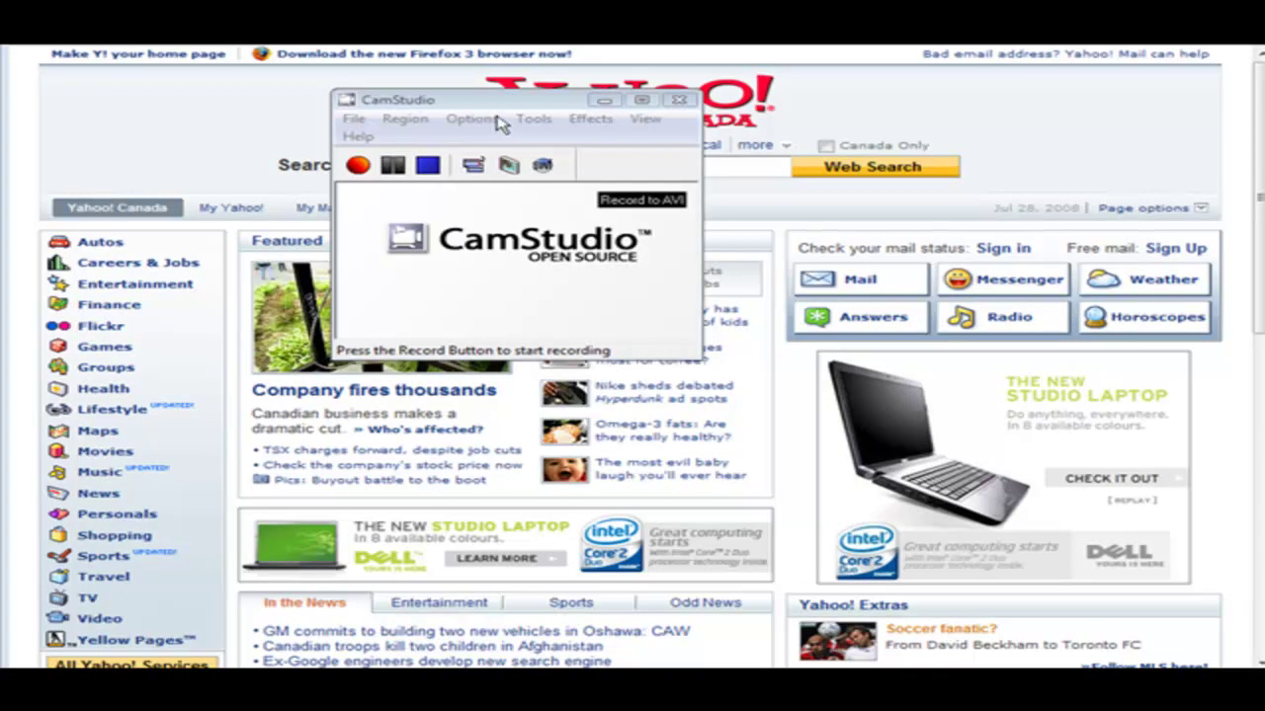
Enable Autopan, increase its maximum pan speed and apply the setting
{"action": "left_click", "coordinate": [497, 120]}
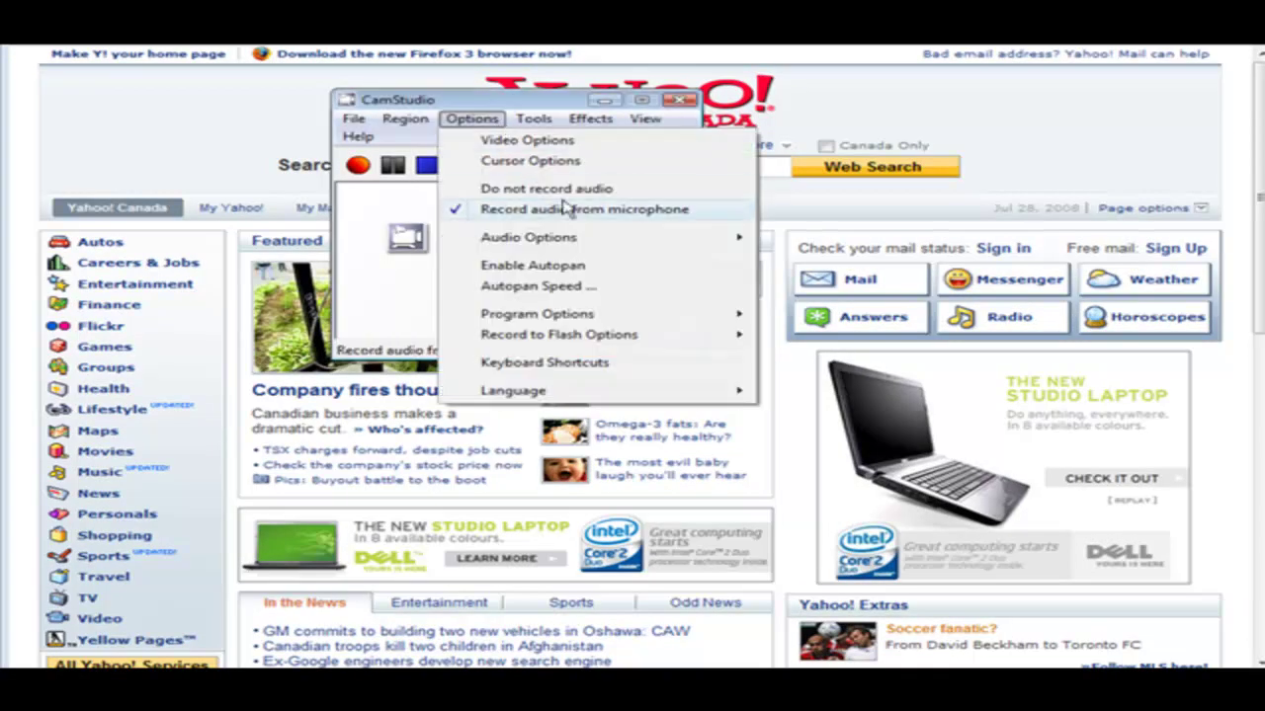
{"action": "left_click", "coordinate": [594, 269]}
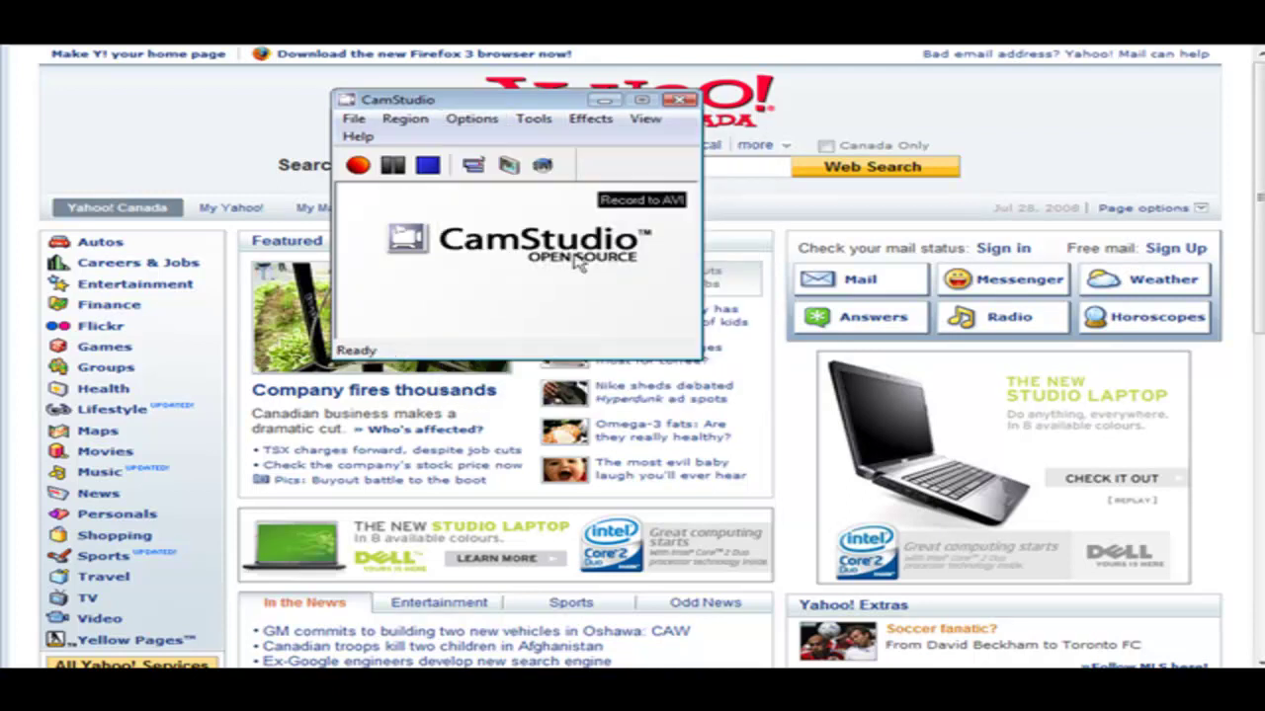
{"action": "left_click", "coordinate": [470, 120]}
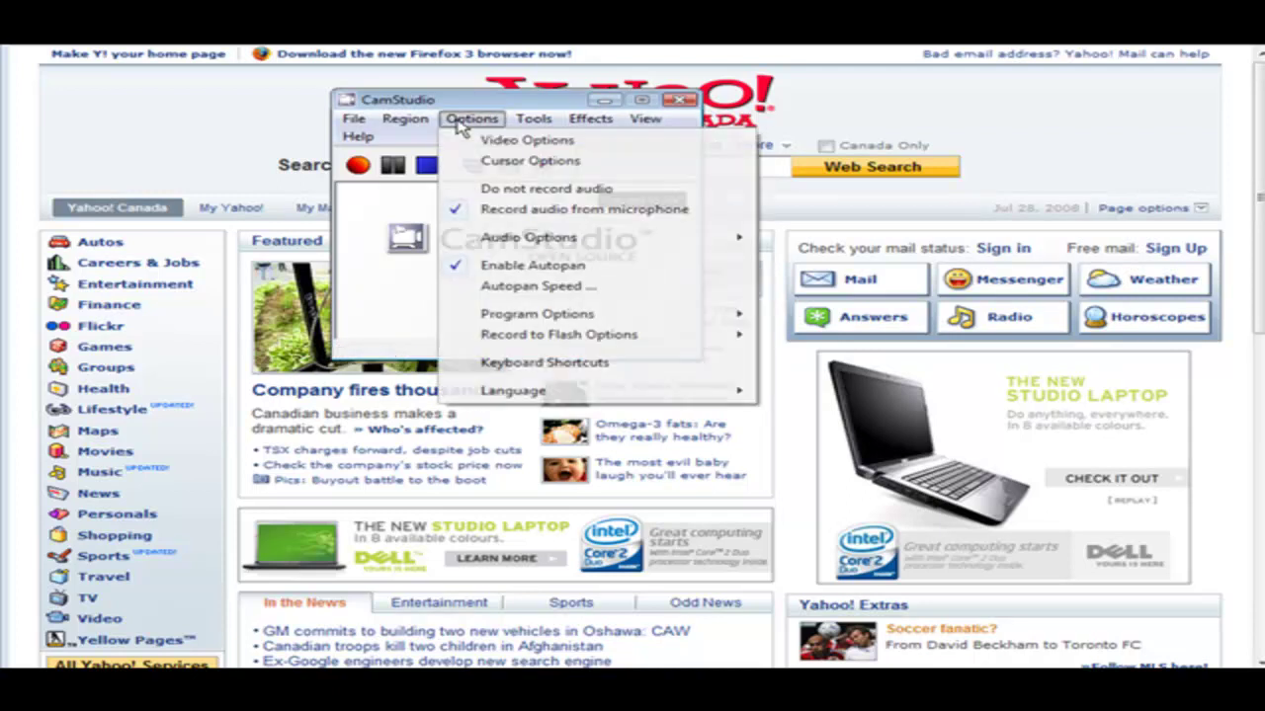
{"action": "left_click", "coordinate": [515, 287]}
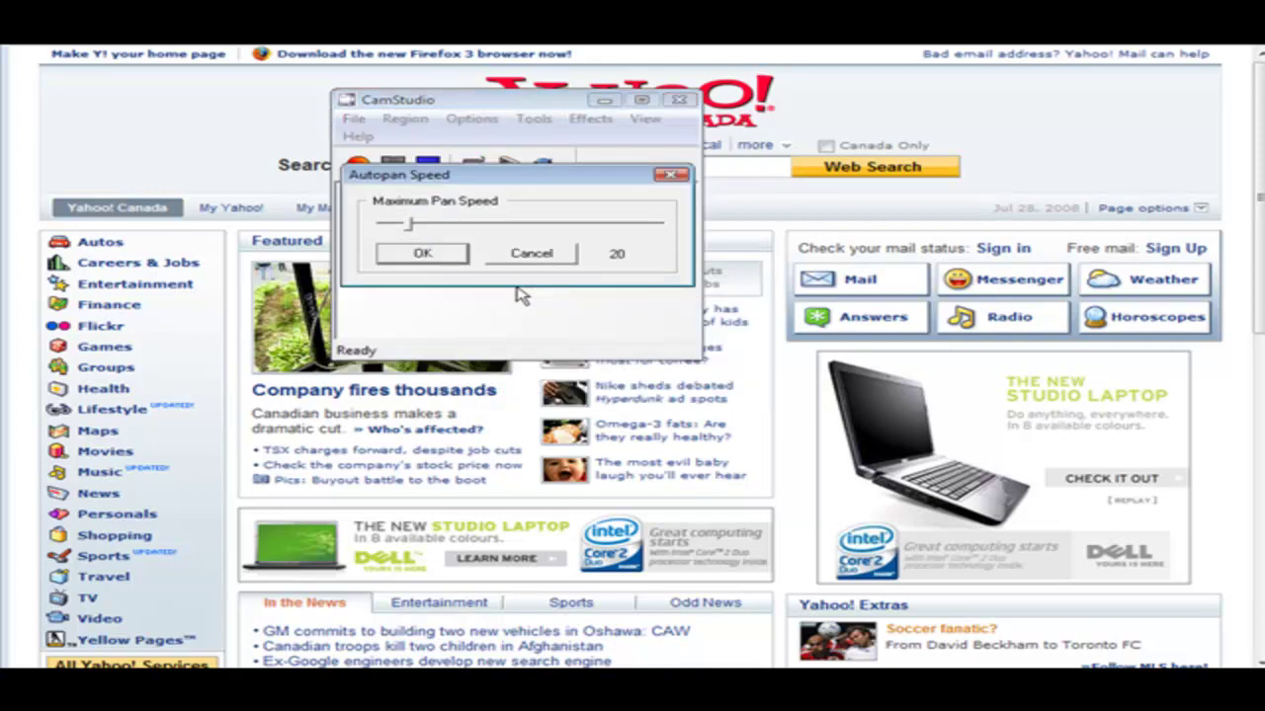
{"action": "left_click_drag", "start_coordinate": [414, 229], "coordinate": [524, 227]}
{"action": "left_click", "coordinate": [425, 253]}
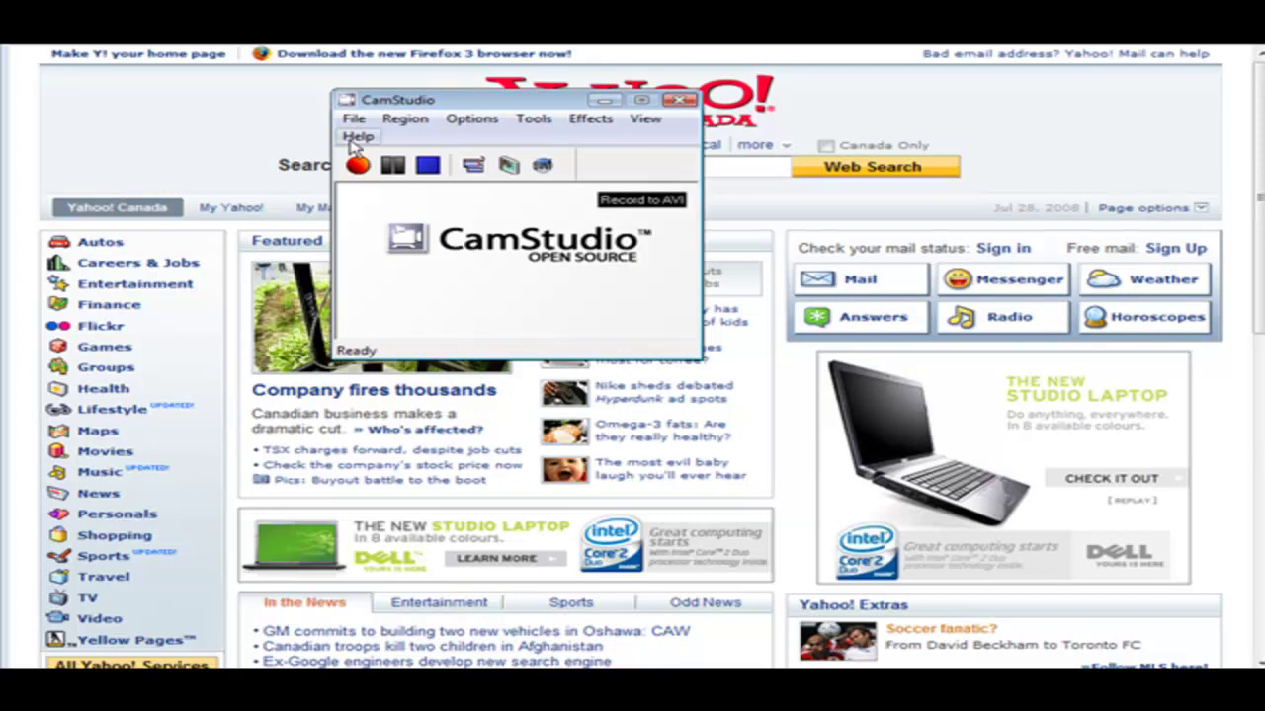
Record a smaller region in the middle of the web page with Autopan following the cursor, then stop and play back the recording
{"action": "left_click", "coordinate": [357, 165]}
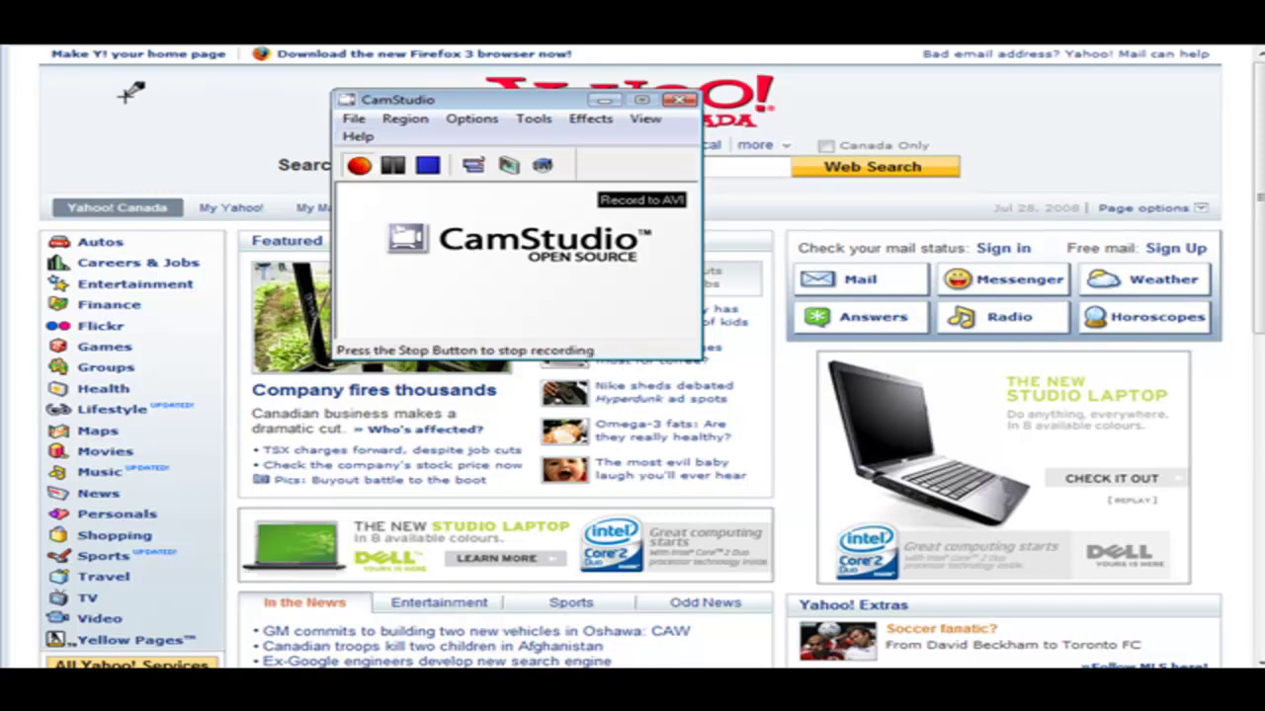
{"action": "left_click_drag", "start_coordinate": [220, 126], "coordinate": [980, 484]}
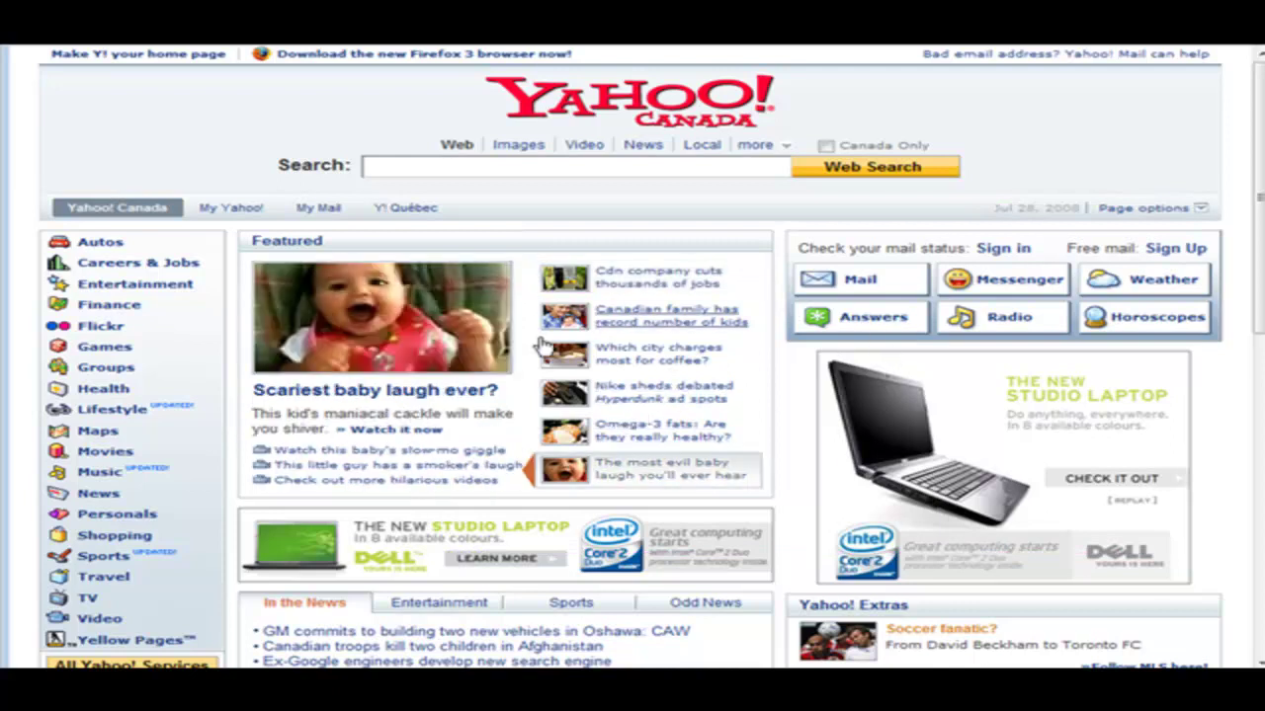
{"action": "left_click", "coordinate": [705, 438]}
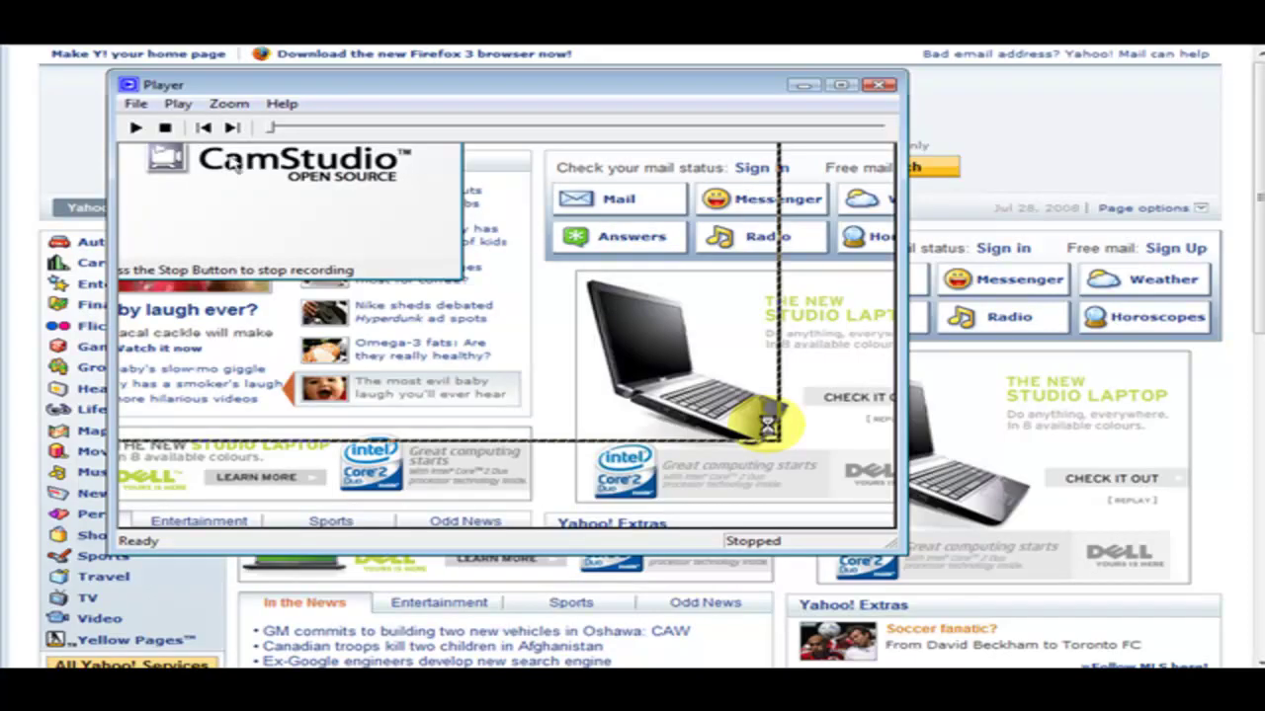
{"action": "left_click", "coordinate": [135, 128]}
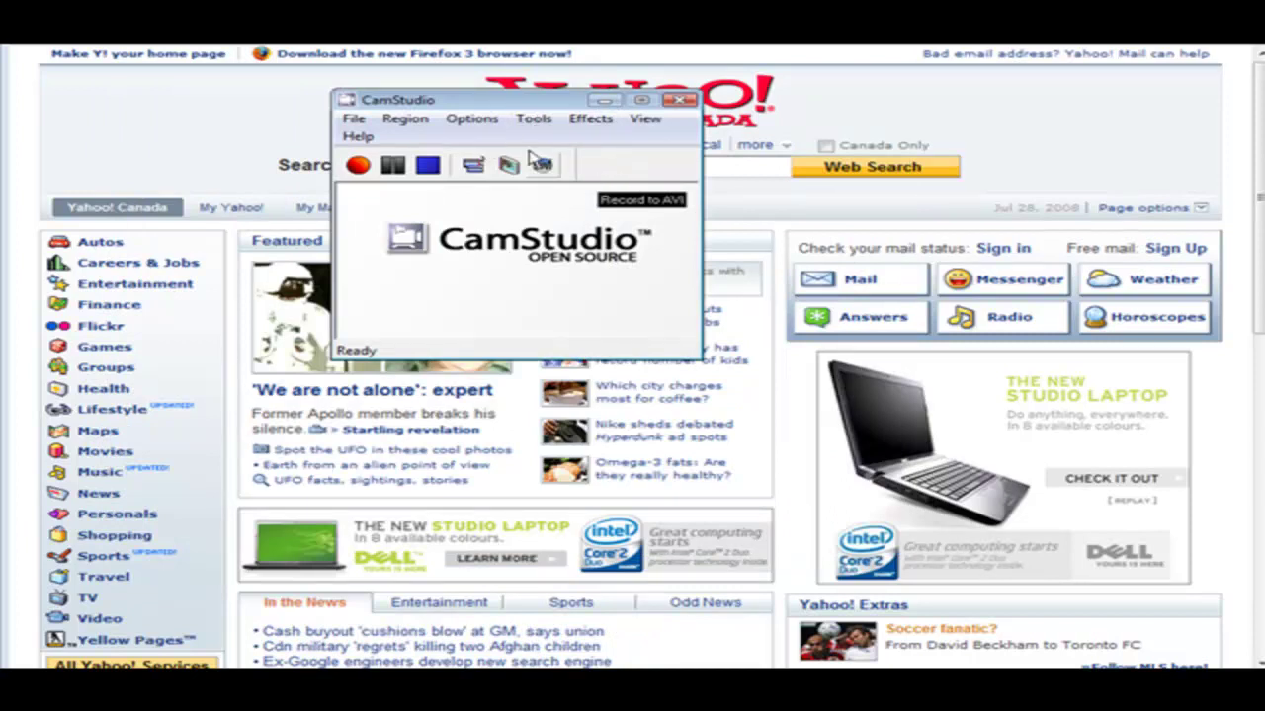
Open the Screen Annotations dialog and move it over the CamStudio window
{"action": "left_click", "coordinate": [535, 120]}
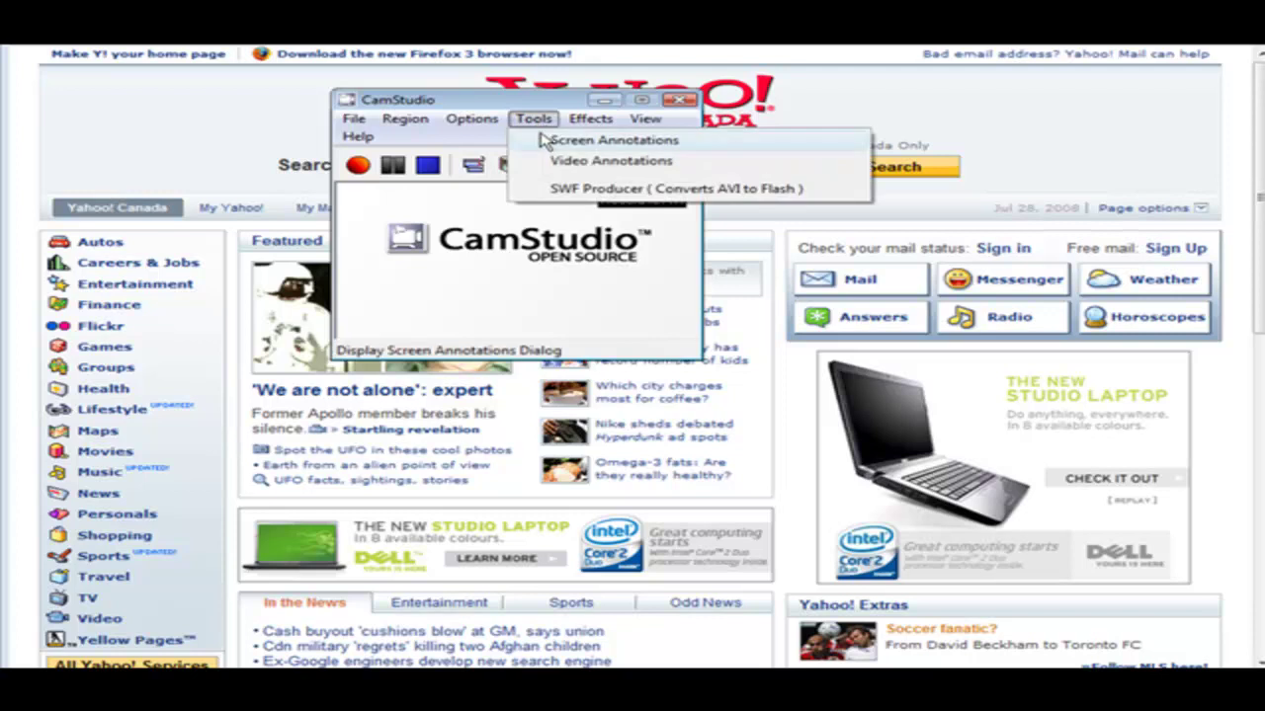
{"action": "left_click", "coordinate": [543, 140]}
{"action": "left_click_drag", "start_coordinate": [713, 242], "coordinate": [366, 188]}
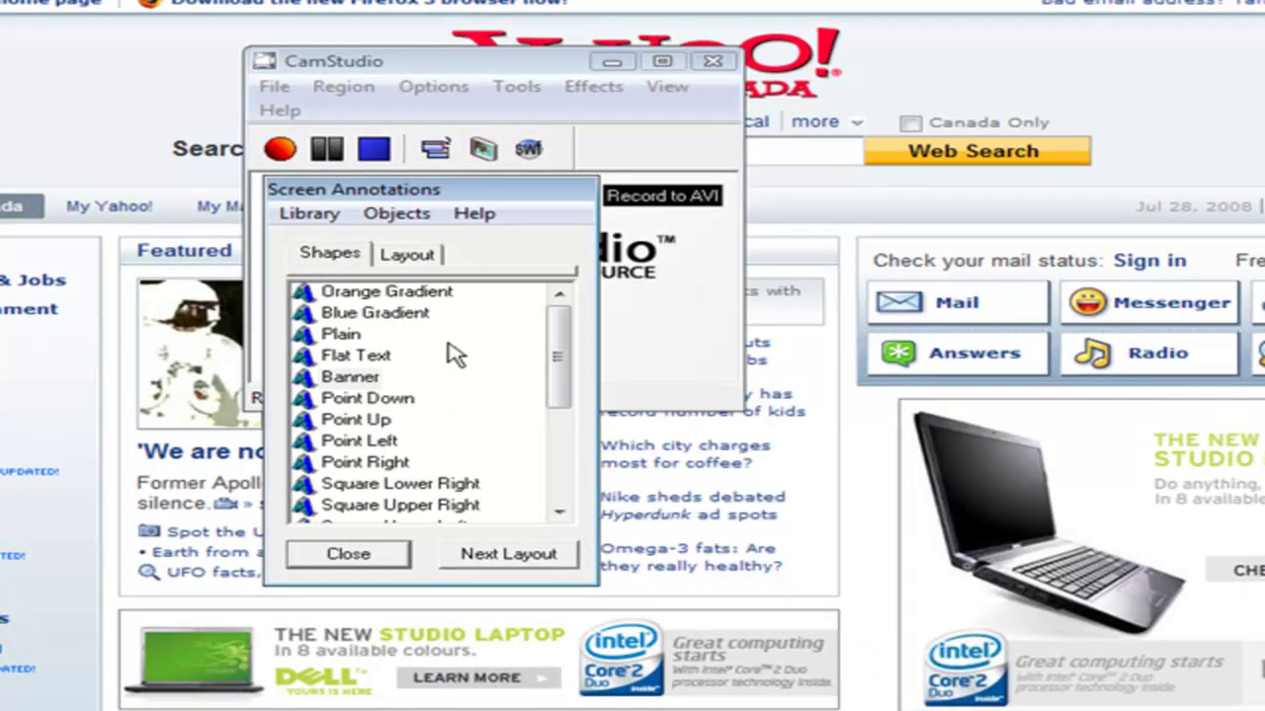
{"action": "mouse_move", "coordinate": [553, 330]}
{"action": "left_mouse_down"}
{"action": "mouse_move", "coordinate": [564, 465]}
{"action": "mouse_move", "coordinate": [562, 333]}
{"action": "left_mouse_up"}
Edit the text of the Banner shape to read "Very Cool Video"
{"action": "left_click", "coordinate": [357, 377]}
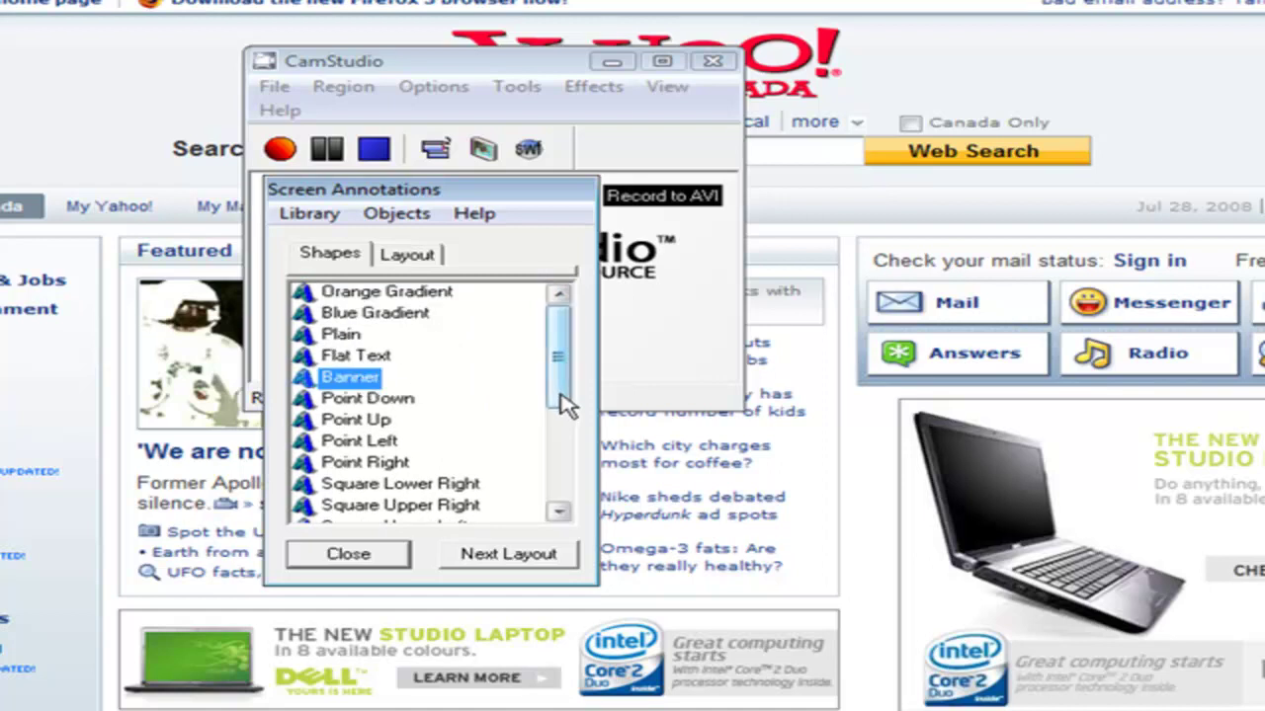
{"action": "right_click", "coordinate": [347, 377]}
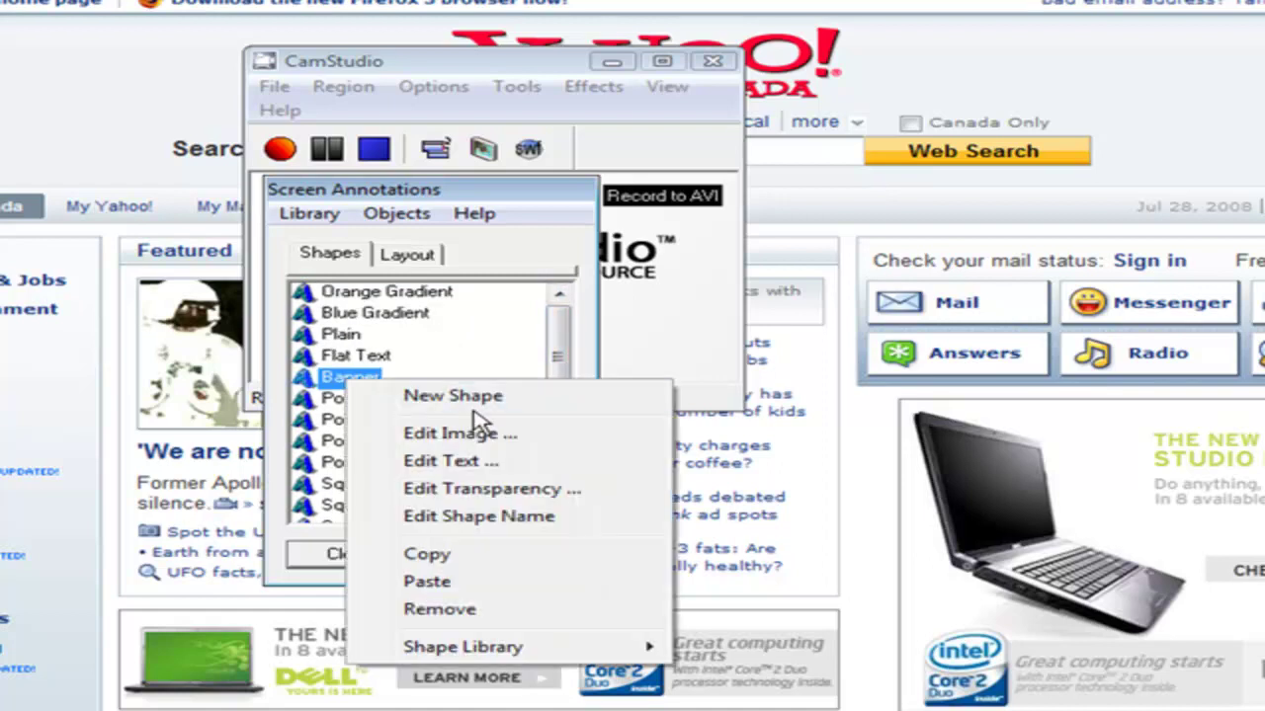
{"action": "left_click", "coordinate": [469, 457]}
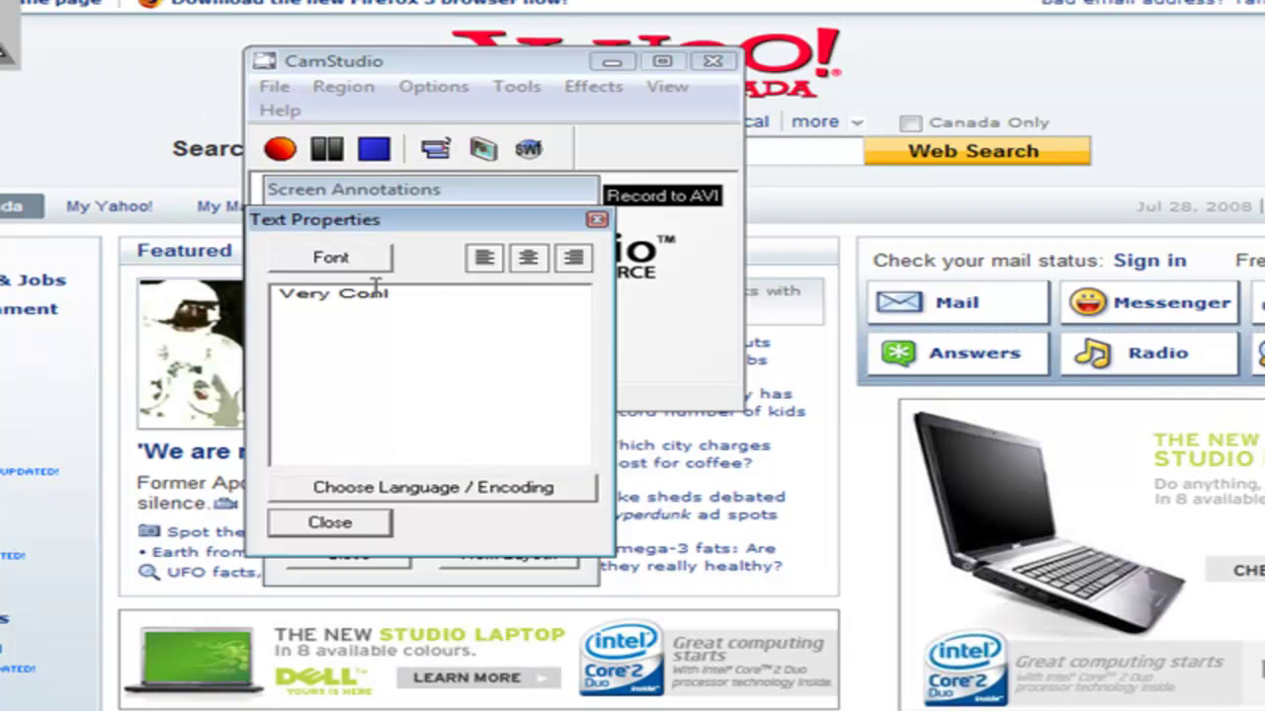
{"action": "left_click_drag", "start_coordinate": [398, 293], "coordinate": [277, 292]}
{"action": "left_click", "coordinate": [415, 294]}
{"action": "type", "text": "Video"}
{"action": "left_click", "coordinate": [340, 522]}
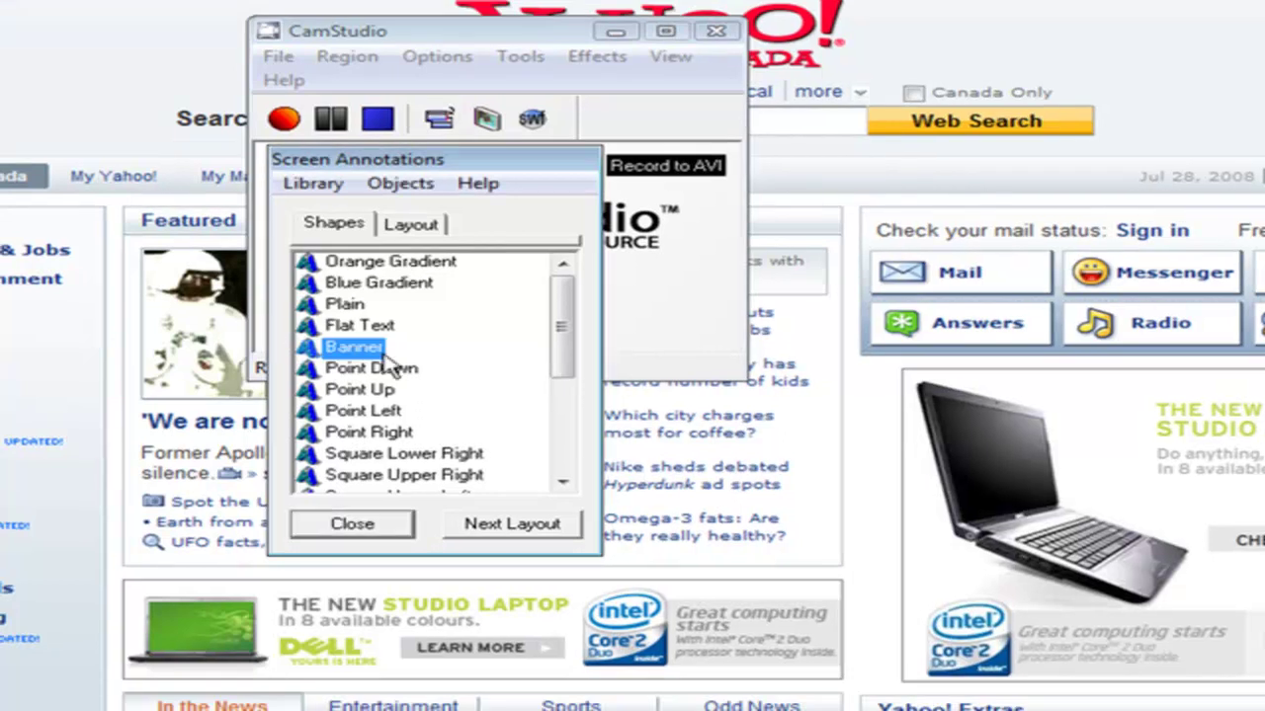
Place the Banner annotation on the web page and move it beside the search field, above the mail status box
{"action": "left_click", "coordinate": [380, 379]}
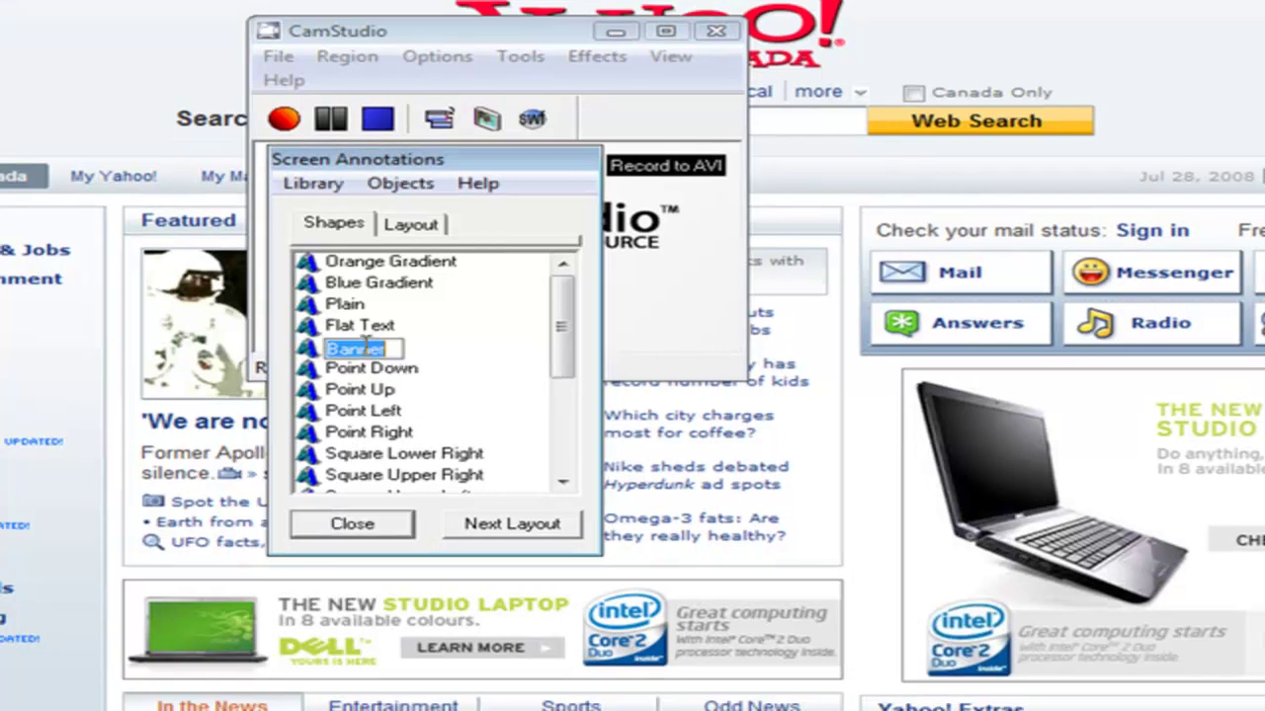
{"action": "left_click", "coordinate": [447, 366]}
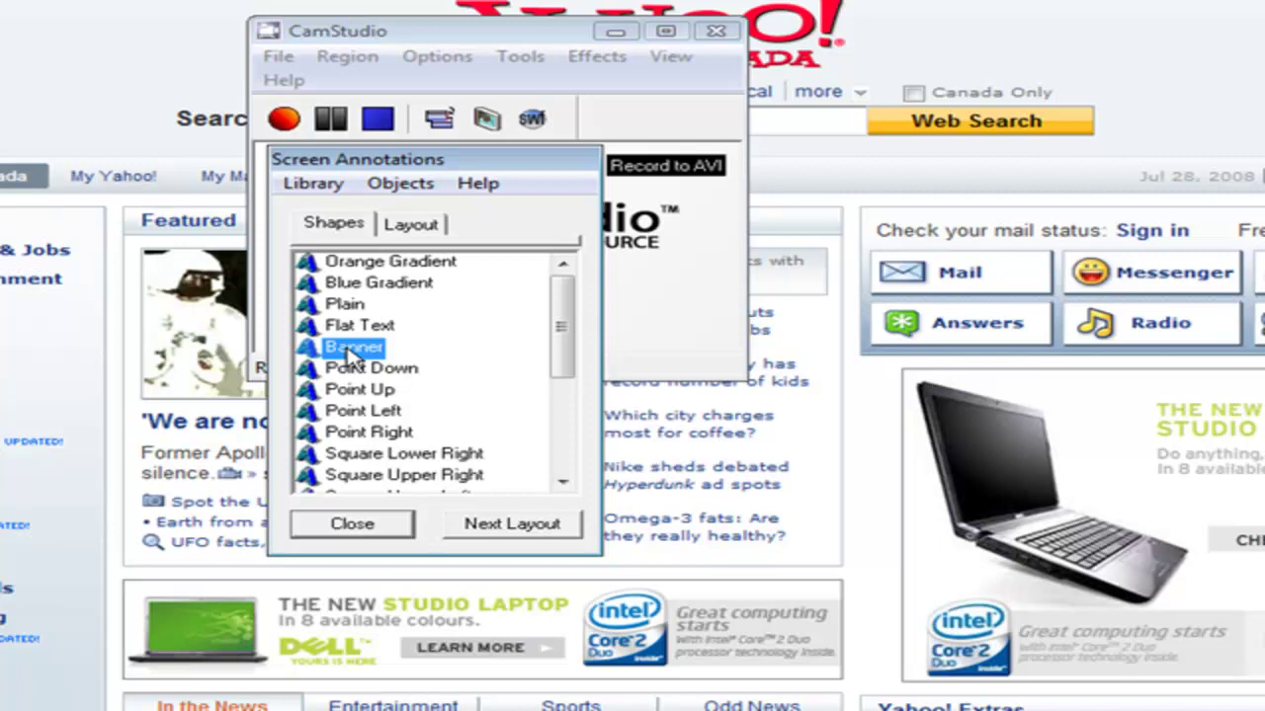
{"action": "mouse_move", "coordinate": [353, 358]}
{"action": "left_mouse_down"}
{"action": "mouse_move", "coordinate": [274, 215]}
{"action": "mouse_move", "coordinate": [149, 104]}
{"action": "mouse_move", "coordinate": [984, 224]}
{"action": "mouse_move", "coordinate": [1119, 227]}
{"action": "mouse_move", "coordinate": [1064, 348]}
{"action": "mouse_move", "coordinate": [1081, 451]}
{"action": "mouse_move", "coordinate": [1047, 472]}
{"action": "mouse_move", "coordinate": [1111, 457]}
{"action": "left_mouse_up"}
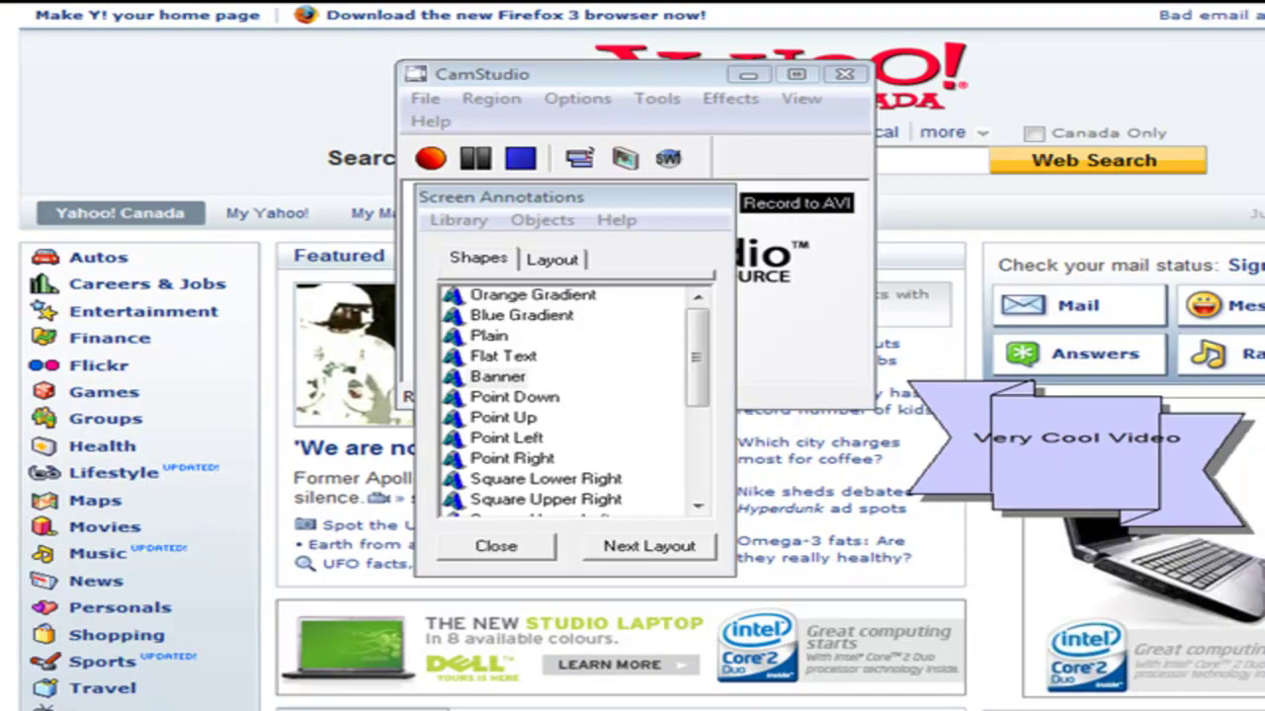
{"action": "mouse_move", "coordinate": [1096, 482]}
{"action": "left_mouse_down"}
{"action": "mouse_move", "coordinate": [1081, 234]}
{"action": "mouse_move", "coordinate": [1115, 276]}
{"action": "mouse_move", "coordinate": [1249, 222]}
{"action": "mouse_move", "coordinate": [1263, 202]}
{"action": "left_mouse_up"}
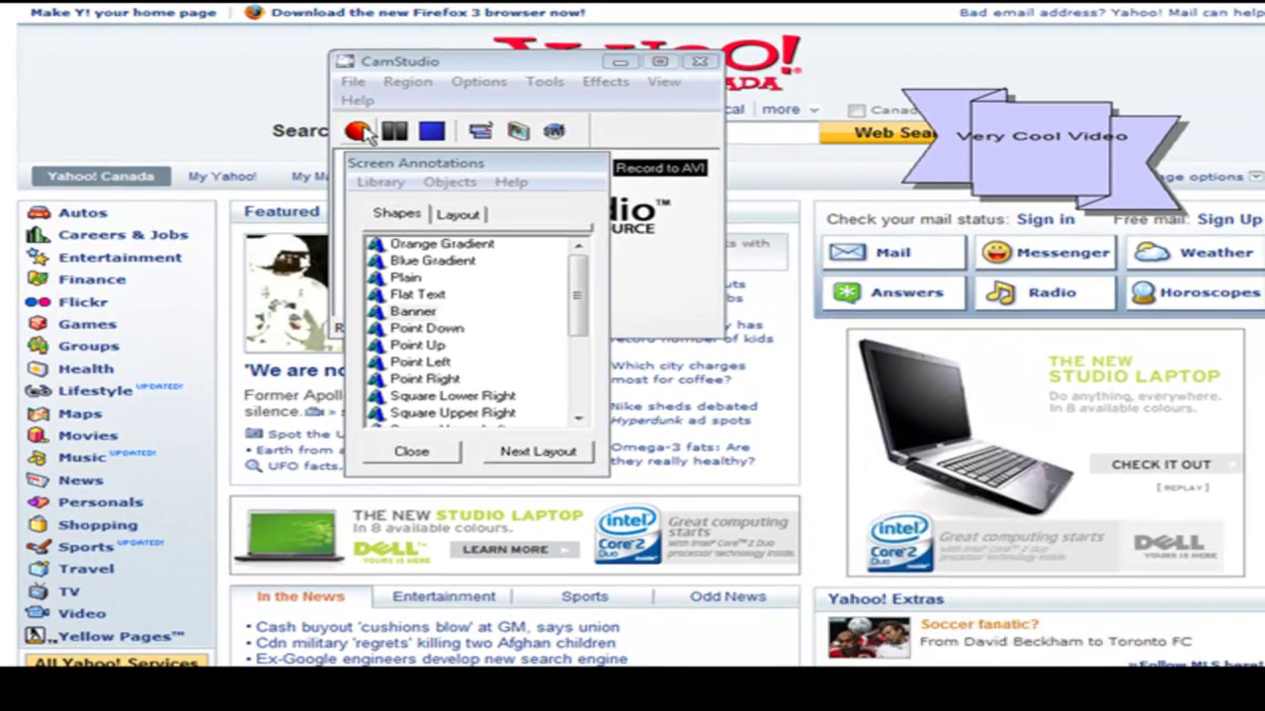
Record a region covering most of the web page, including the banner annotation, then stop the recording
{"action": "left_click", "coordinate": [359, 132]}
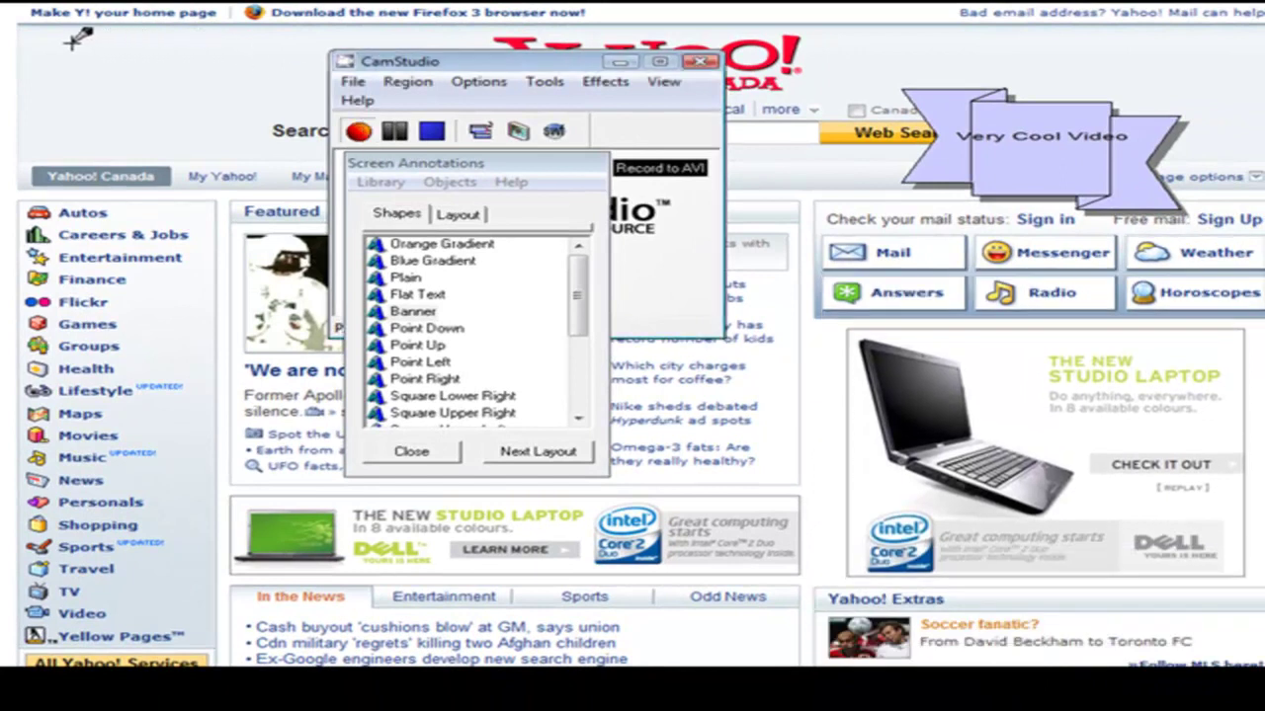
{"action": "left_click_drag", "start_coordinate": [1262, 484], "coordinate": [1246, 537]}
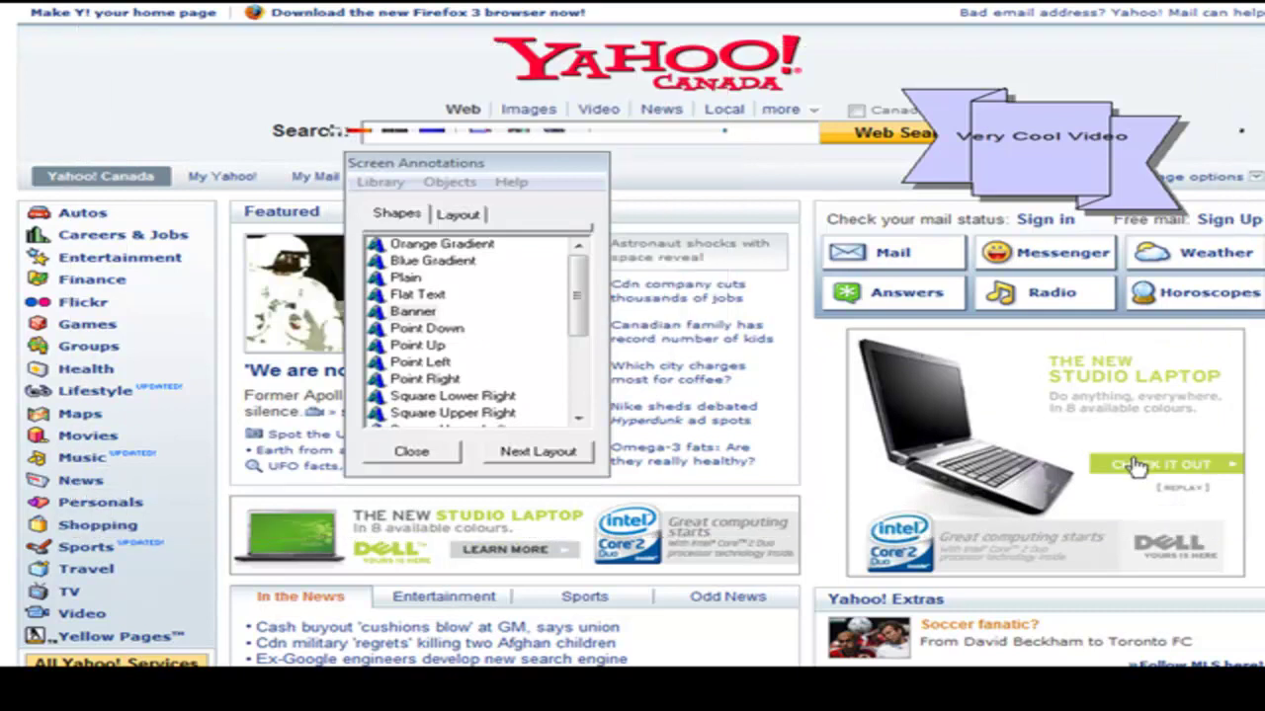
{"action": "mouse_move", "coordinate": [979, 262]}
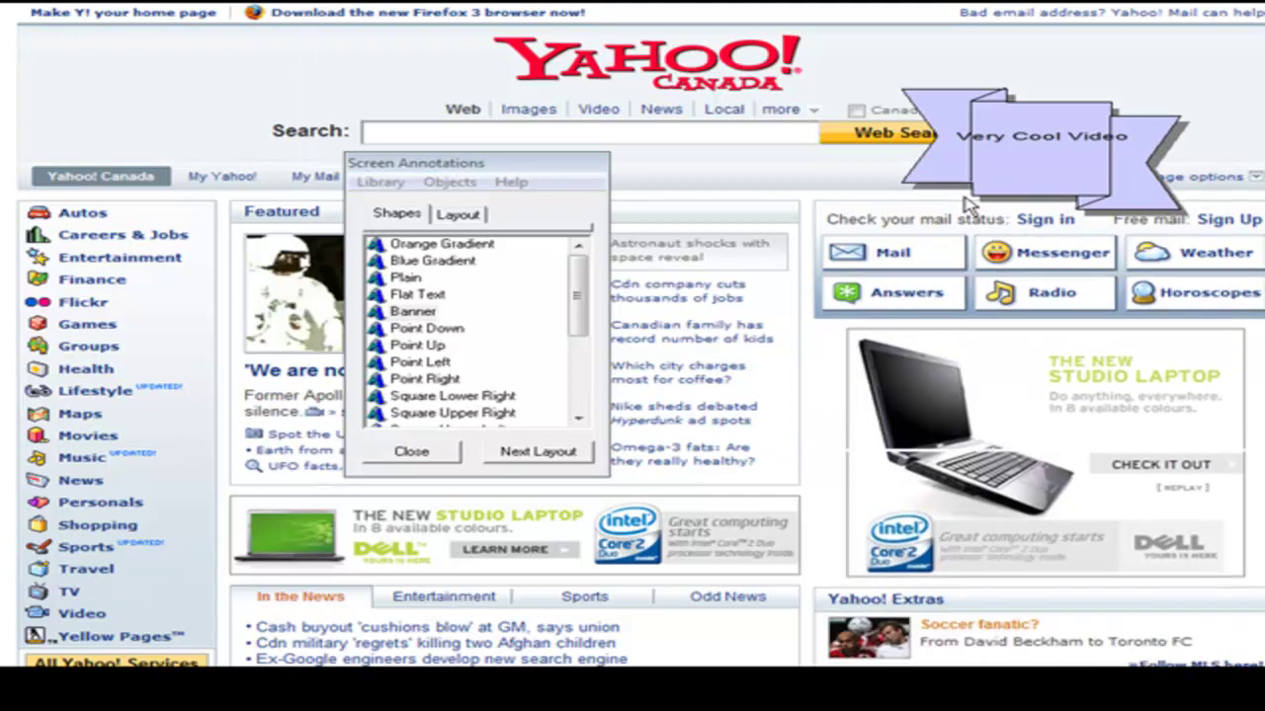
{"action": "key", "text": "F9"}
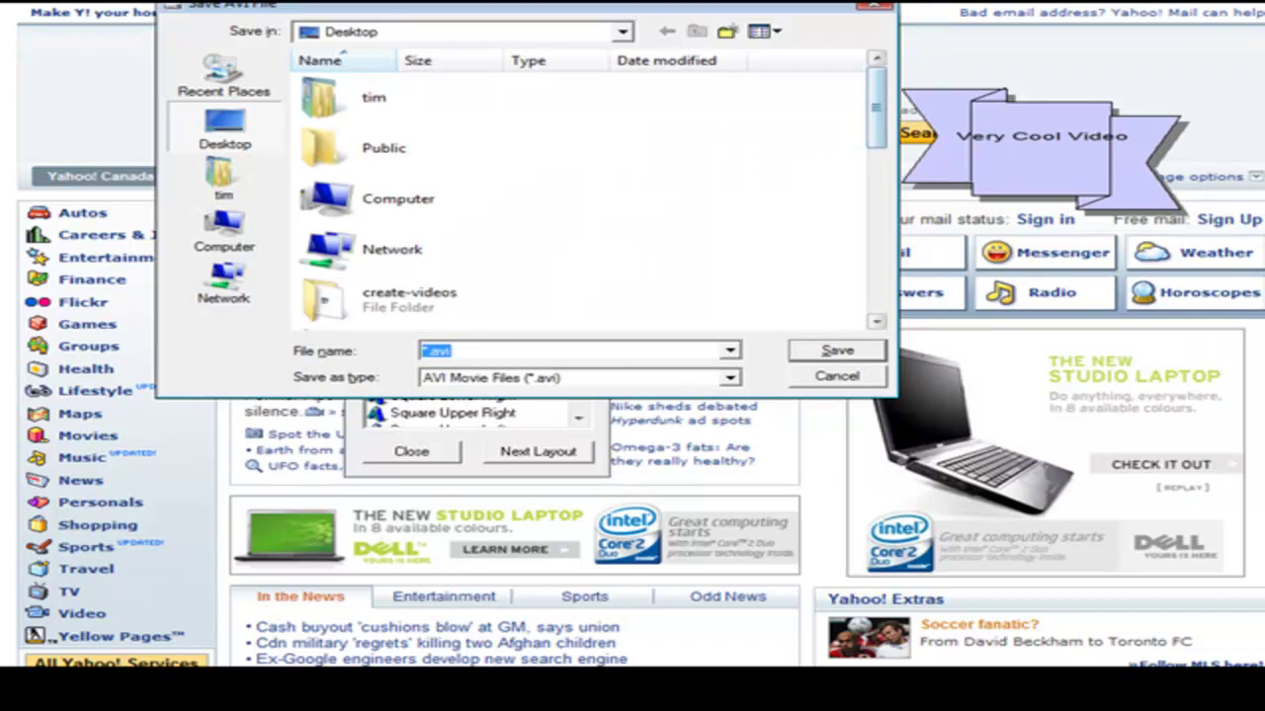
Save the recording over test.avi on the desktop and play it back
{"action": "scroll", "coordinate": [582, 198], "scroll_direction": "down", "scroll_amount": 5}
{"action": "left_click", "coordinate": [385, 301]}
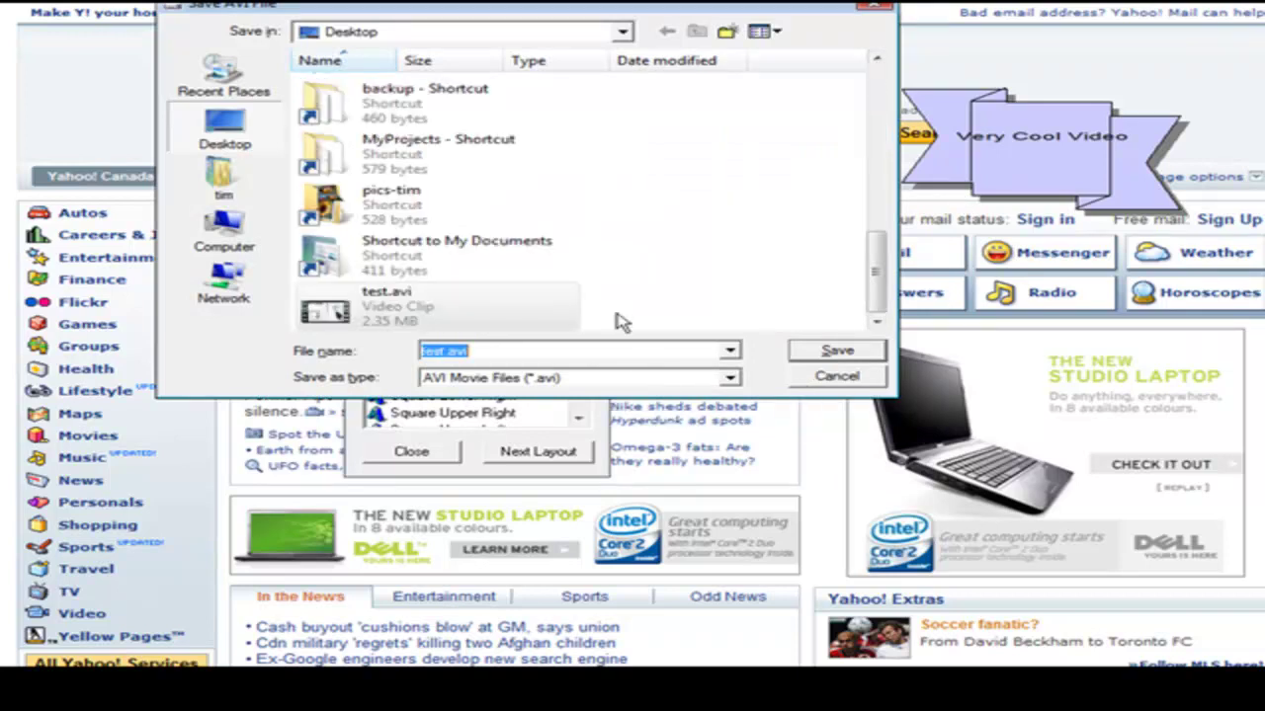
{"action": "left_click", "coordinate": [810, 358]}
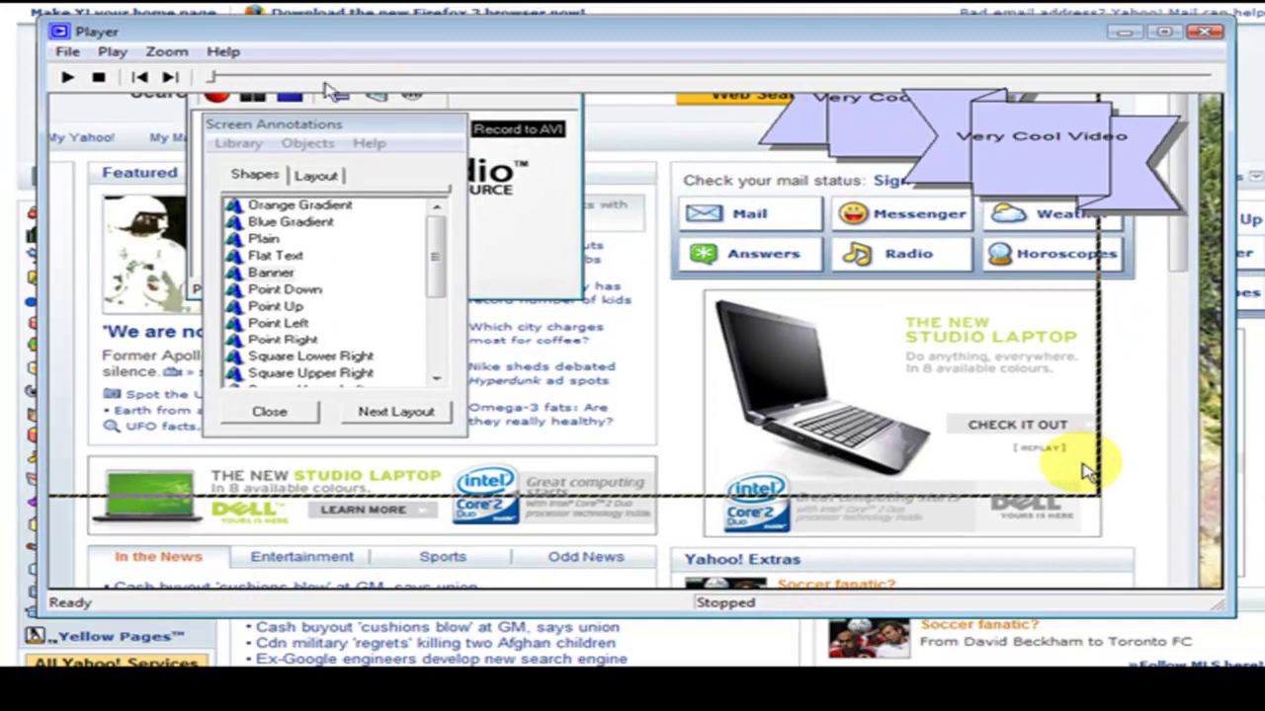
{"action": "left_click", "coordinate": [69, 79]}
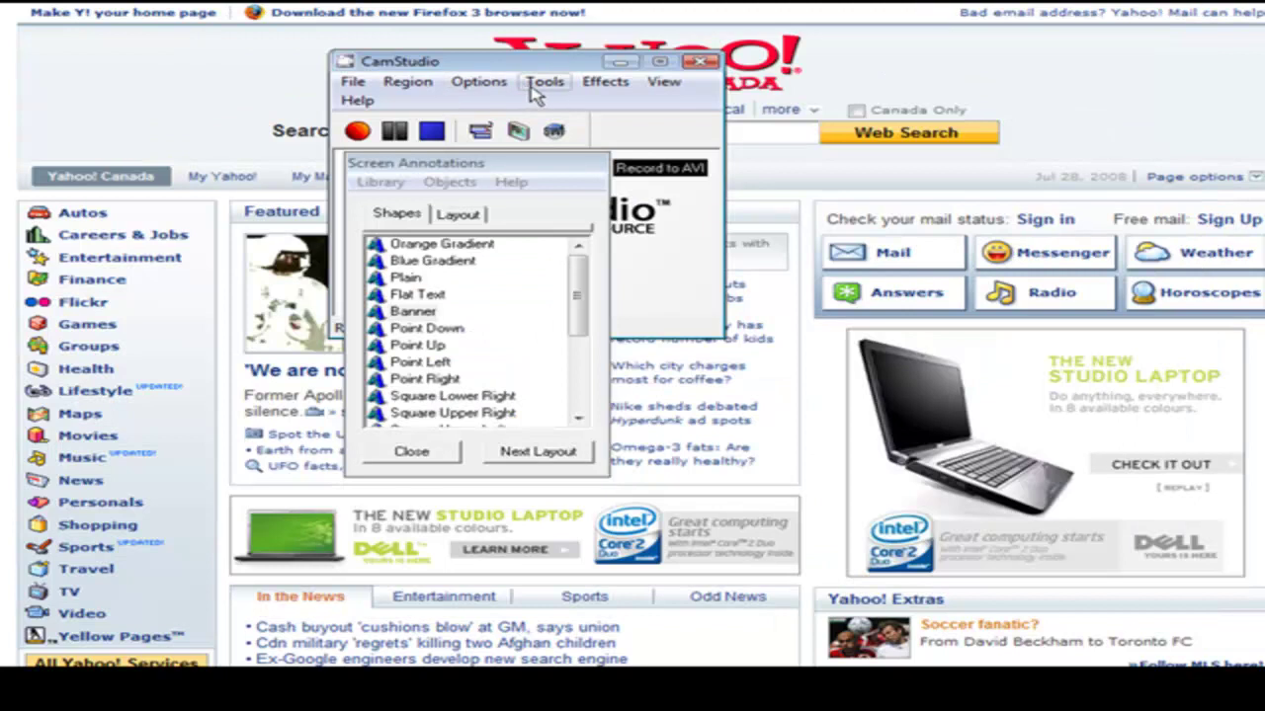
Enable the system time stamp annotation effect for recordings
{"action": "left_click", "coordinate": [544, 82]}
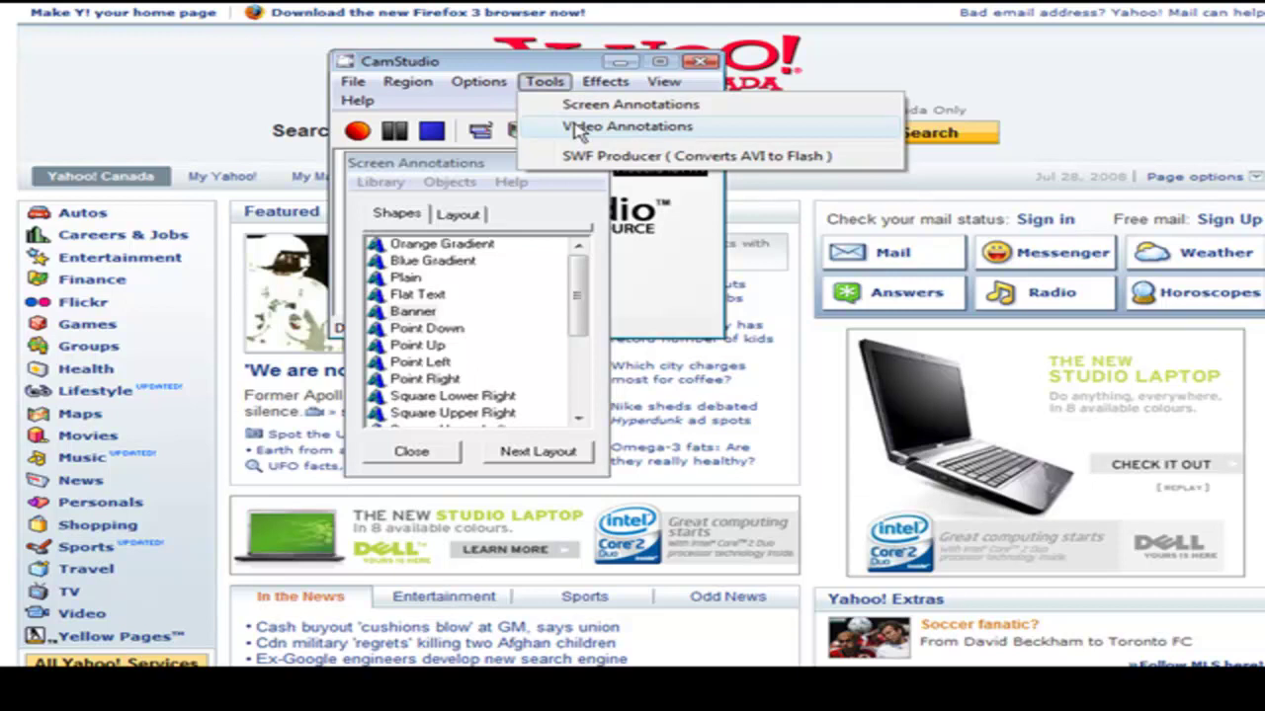
{"action": "left_click", "coordinate": [497, 178]}
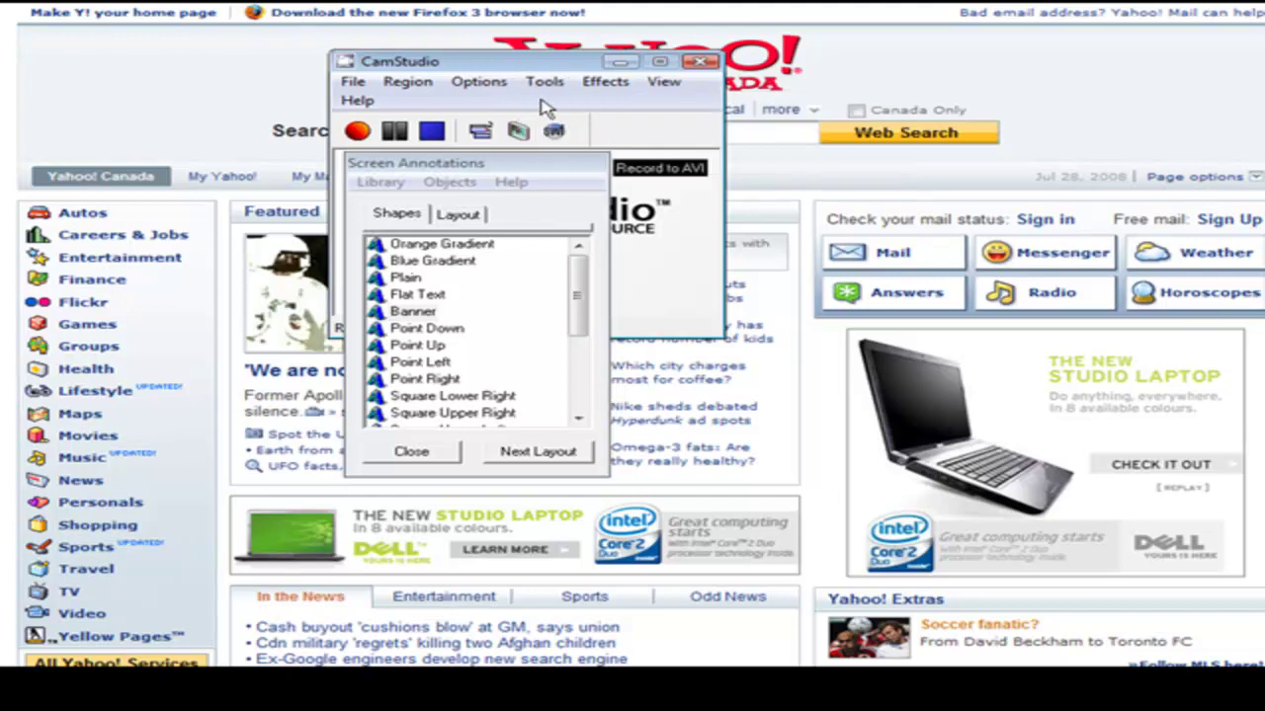
{"action": "left_click", "coordinate": [602, 83]}
{"action": "mouse_move", "coordinate": [620, 108]}
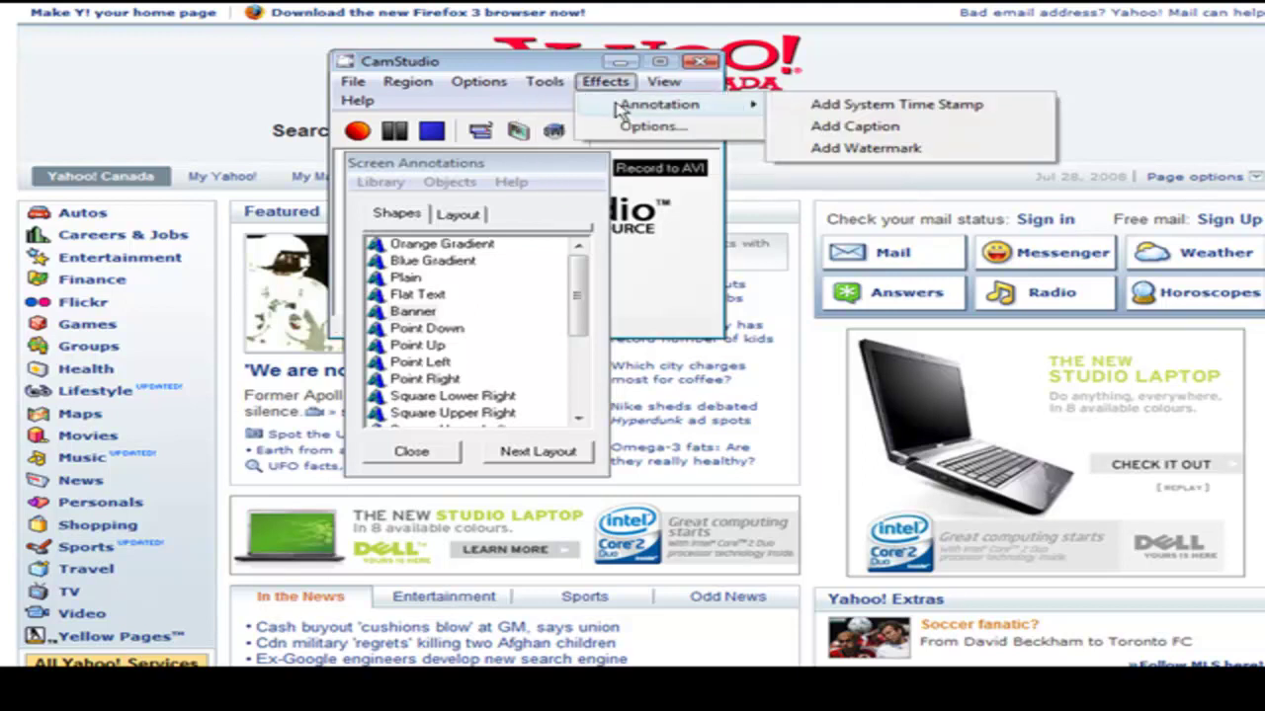
{"action": "left_click", "coordinate": [835, 111]}
{"action": "mouse_move", "coordinate": [857, 259]}
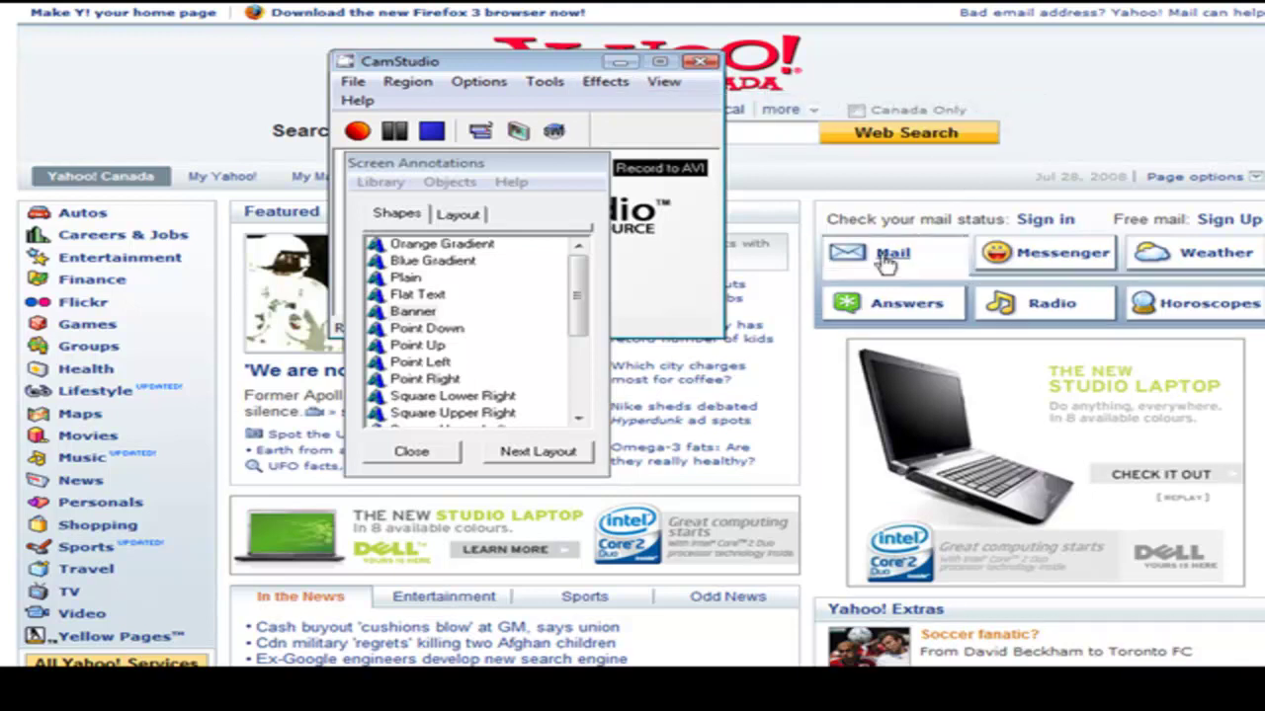
{"action": "left_click", "coordinate": [596, 83]}
{"action": "mouse_move", "coordinate": [632, 116]}
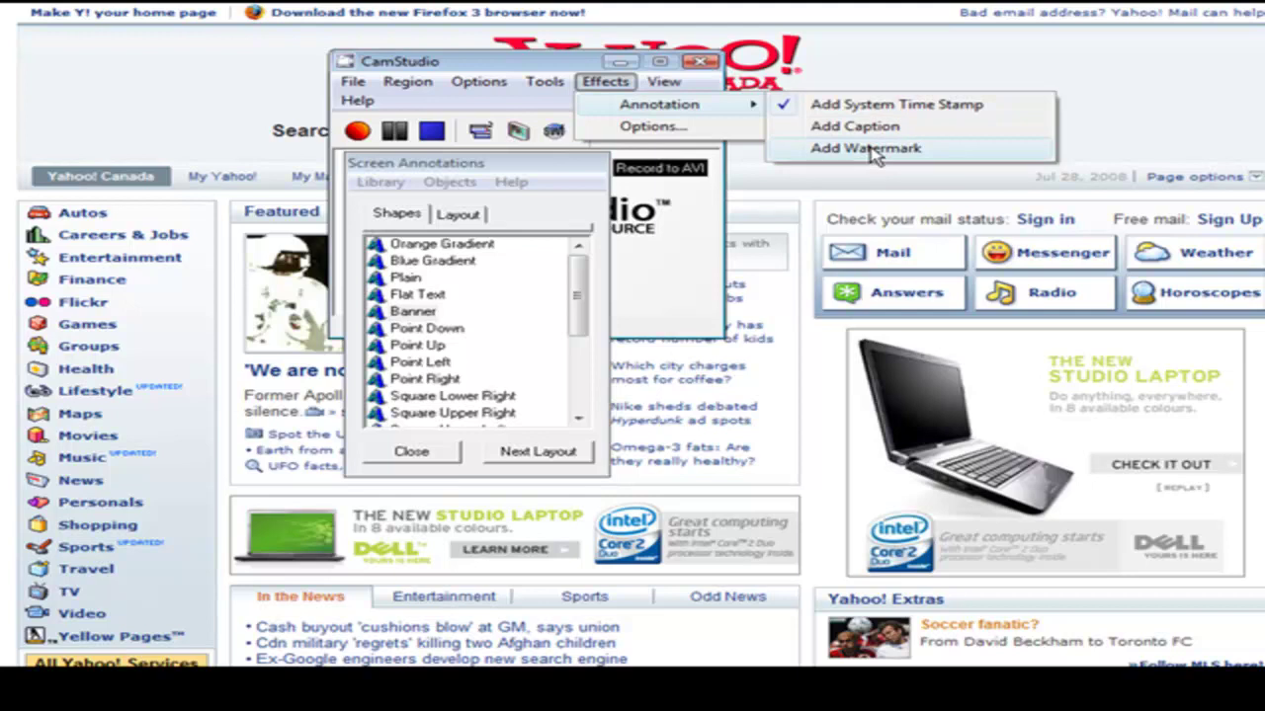
{"action": "left_click", "coordinate": [604, 81]}
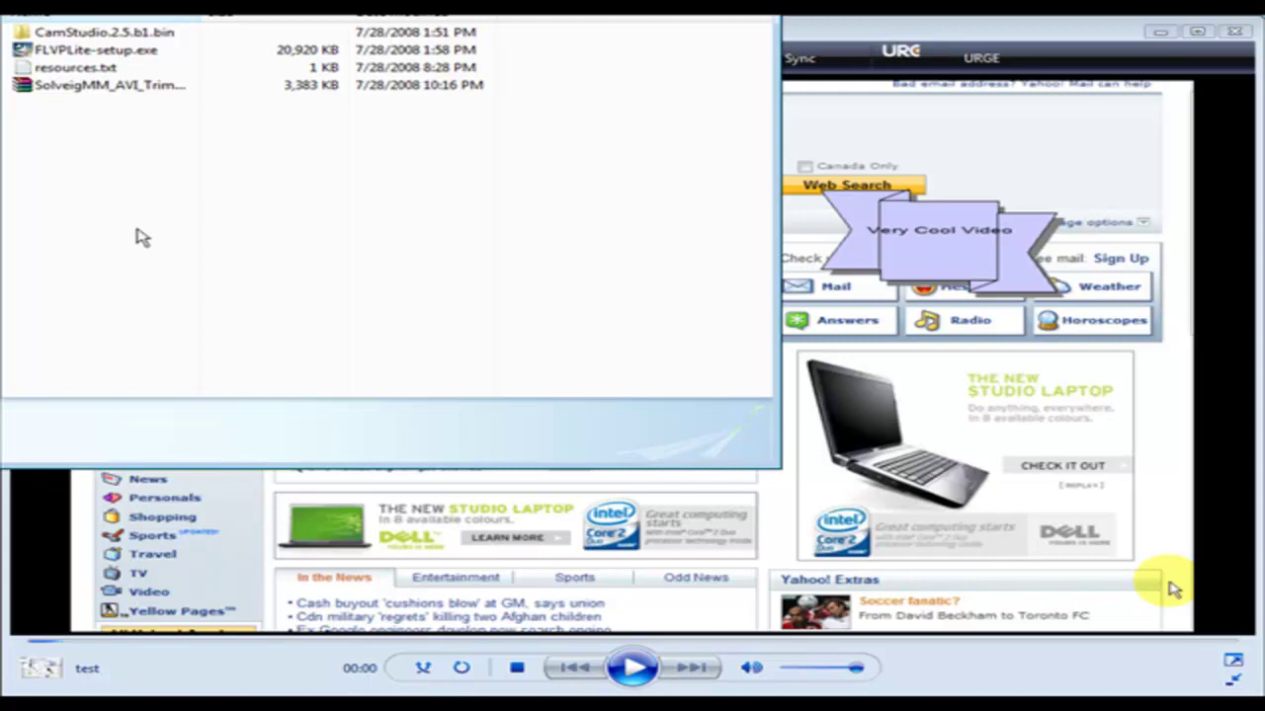
Open the SolveigMM AVI Trimmer archive in WinRAR, dismiss the licence reminder and launch the installer inside
{"action": "double_click", "coordinate": [125, 87]}
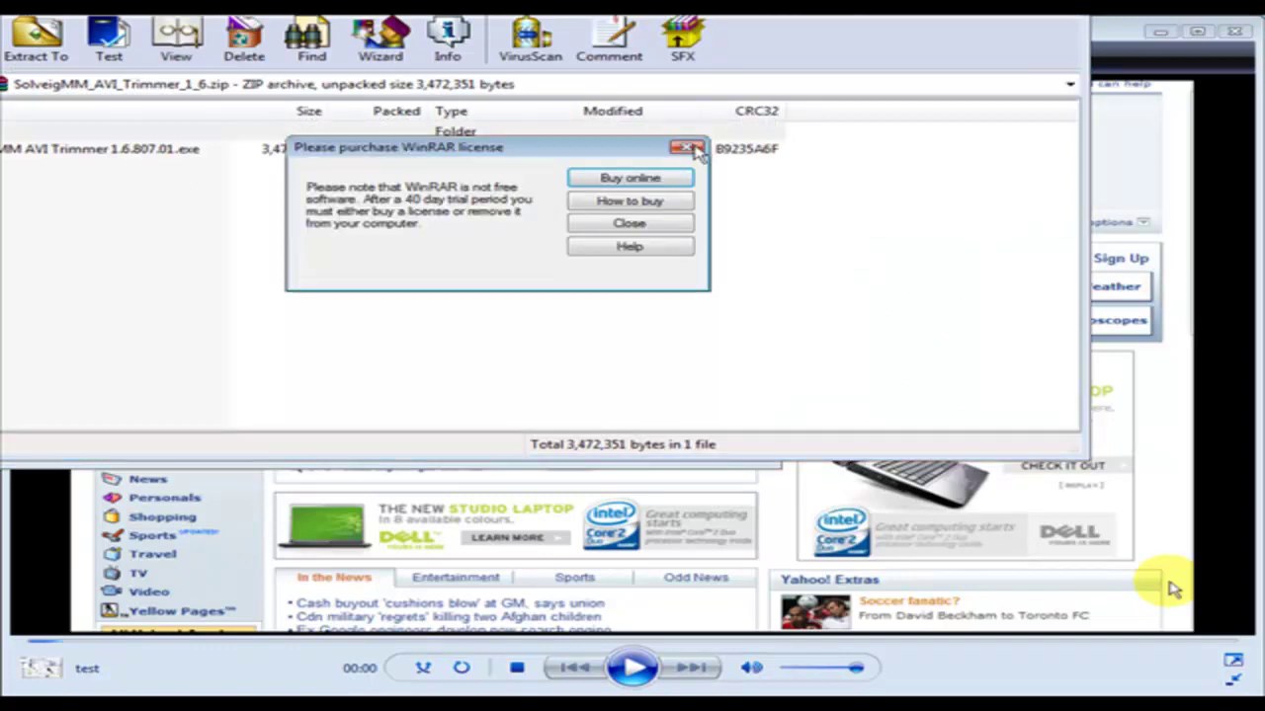
{"action": "left_click", "coordinate": [689, 148]}
{"action": "double_click", "coordinate": [35, 153]}
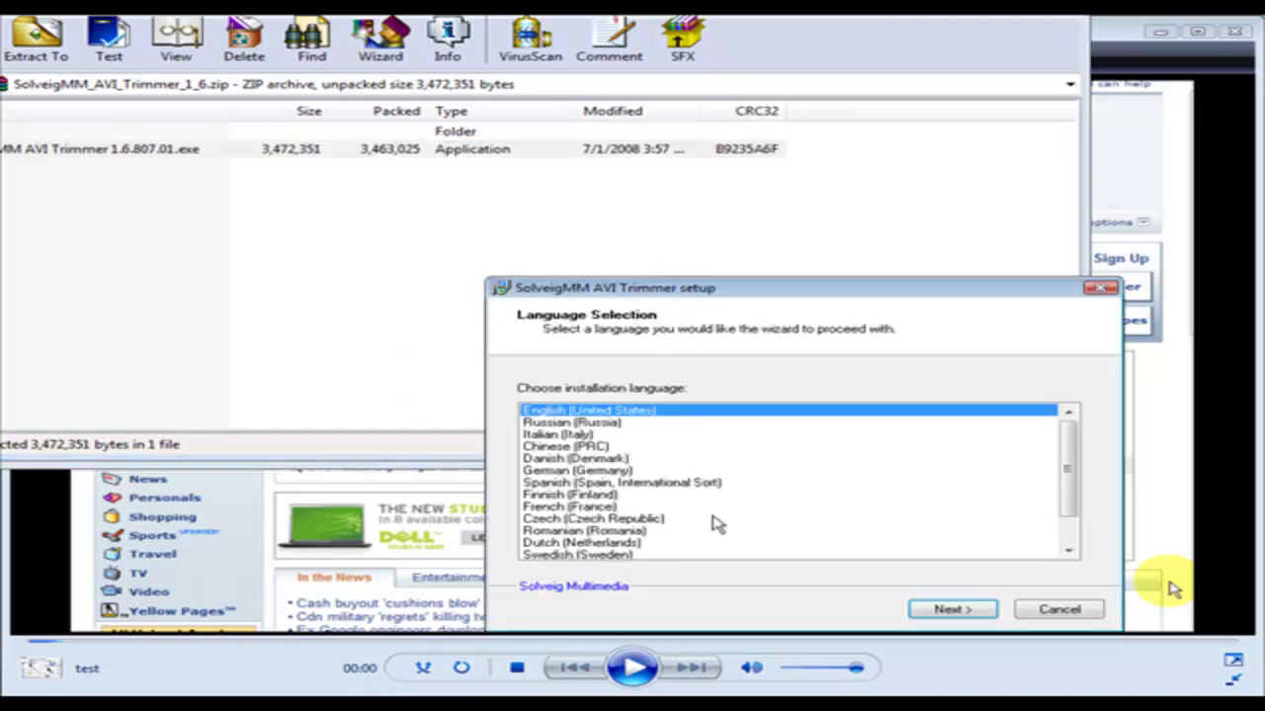
Choose English (United States) as the installation language and accept the license agreement of the AVI Trimmer setup
{"action": "left_click", "coordinate": [960, 612]}
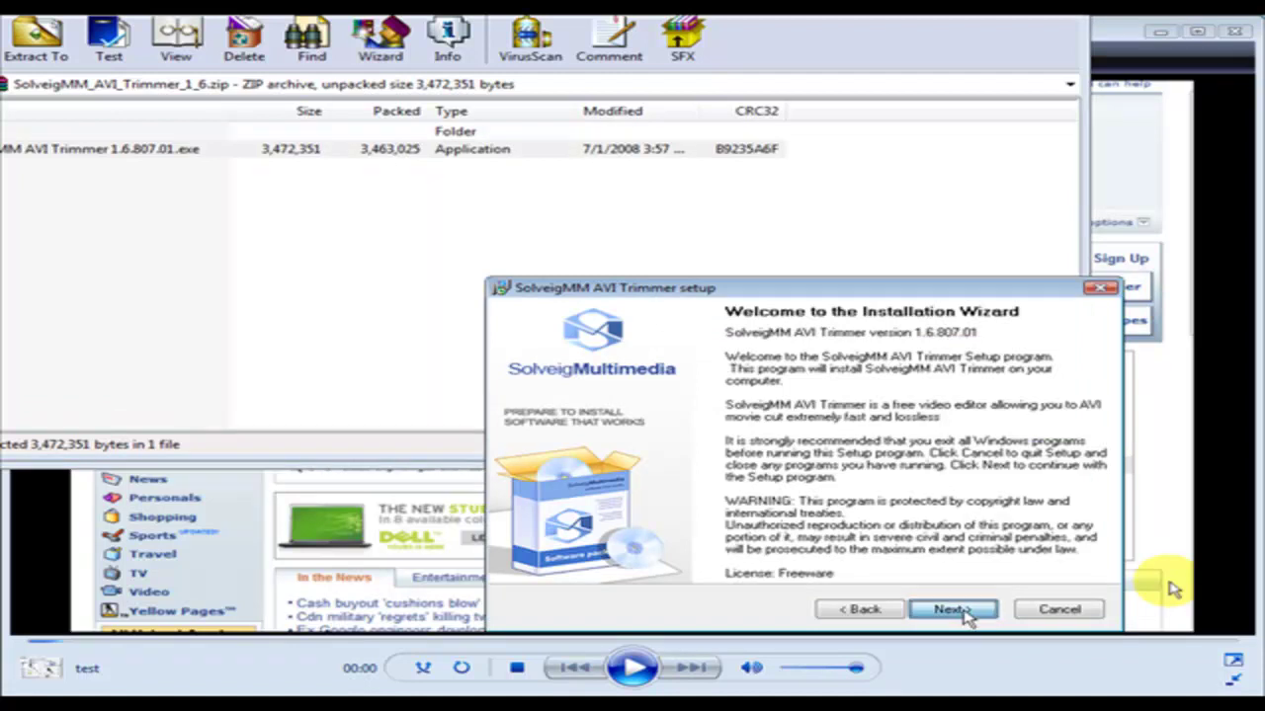
{"action": "left_click", "coordinate": [953, 610]}
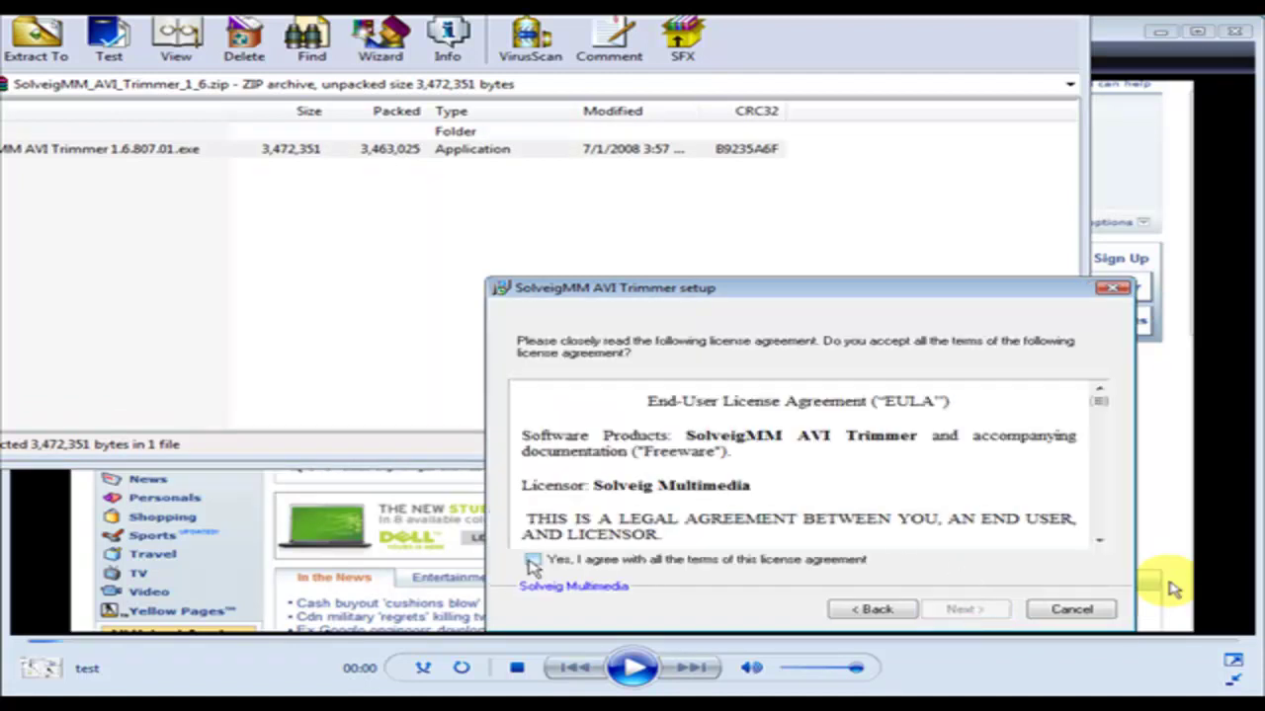
{"action": "left_click", "coordinate": [531, 560]}
{"action": "left_click", "coordinate": [963, 609]}
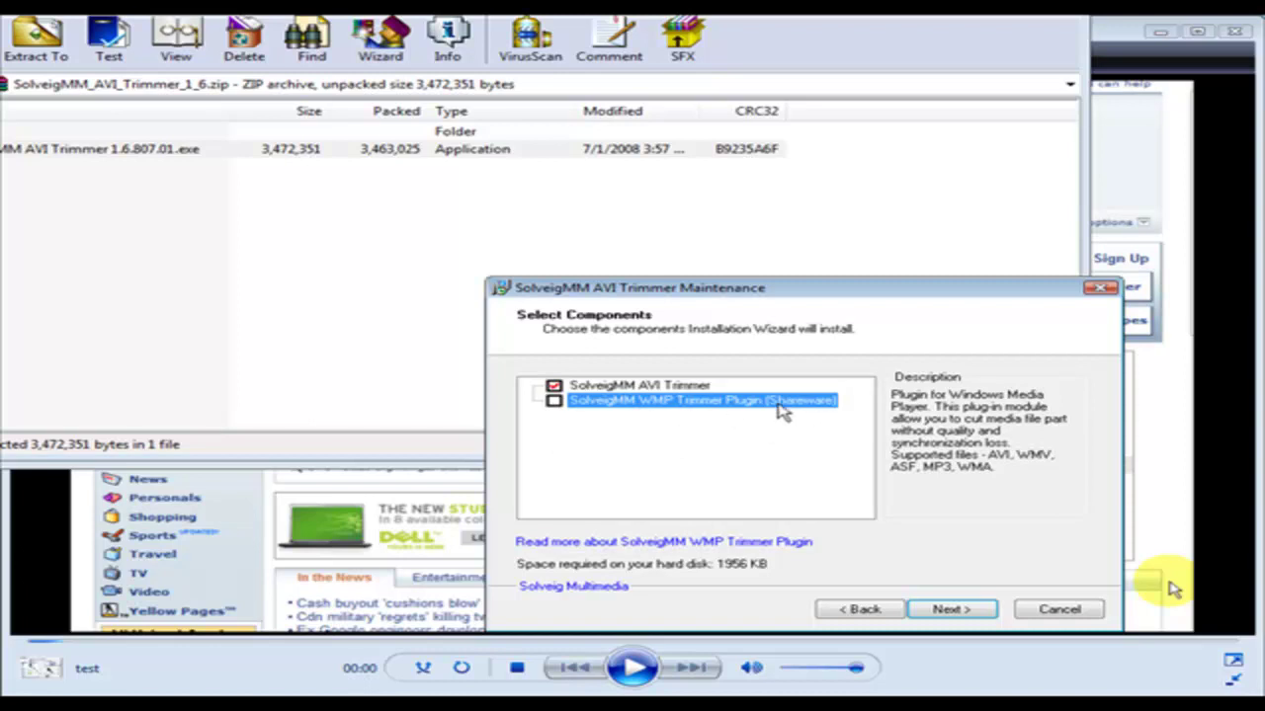
Install only the SolveigMM AVI Trimmer component to the default folder and program group, then finish setup and start the program
{"action": "left_click", "coordinate": [950, 610]}
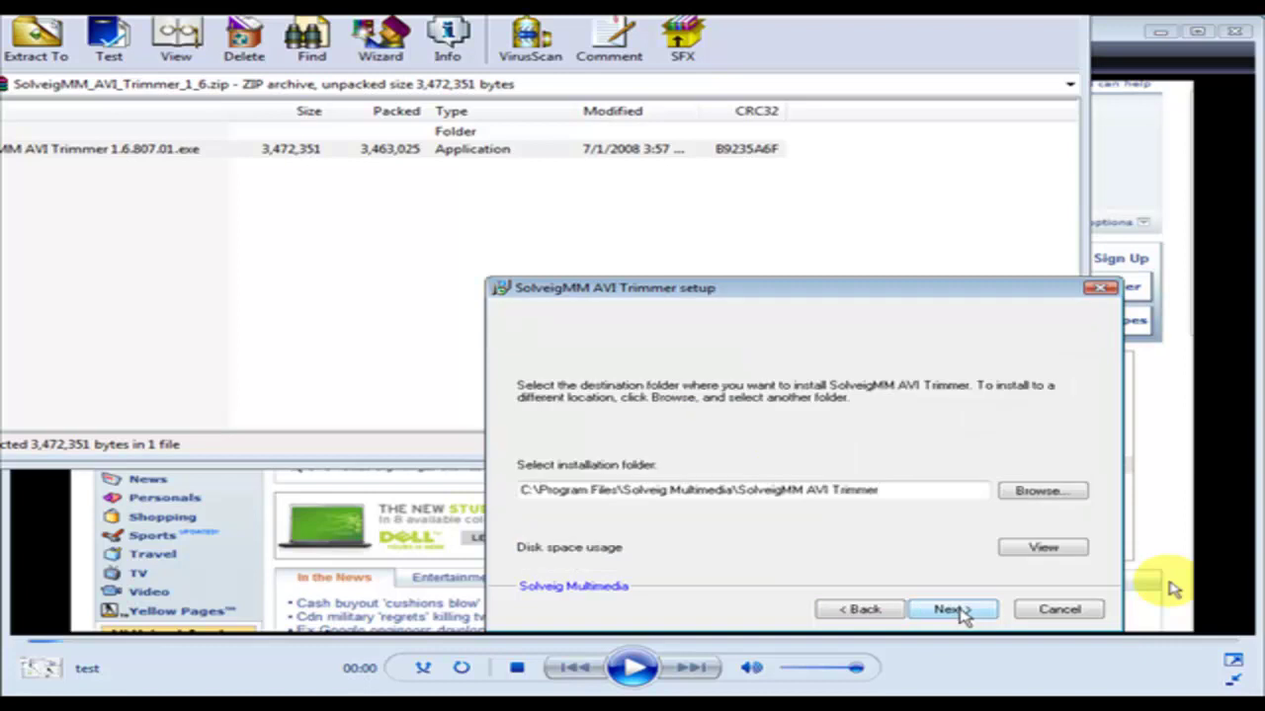
{"action": "left_click", "coordinate": [951, 609]}
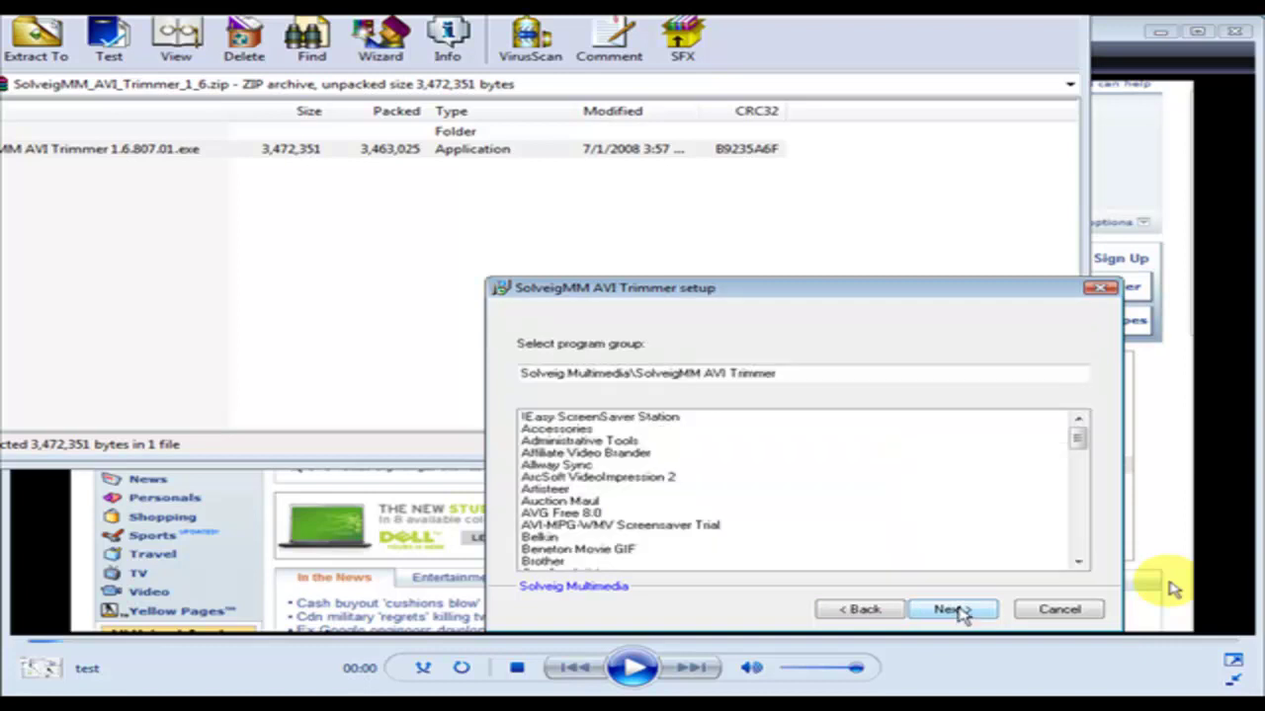
{"action": "left_click", "coordinate": [951, 610]}
{"action": "left_click", "coordinate": [951, 610]}
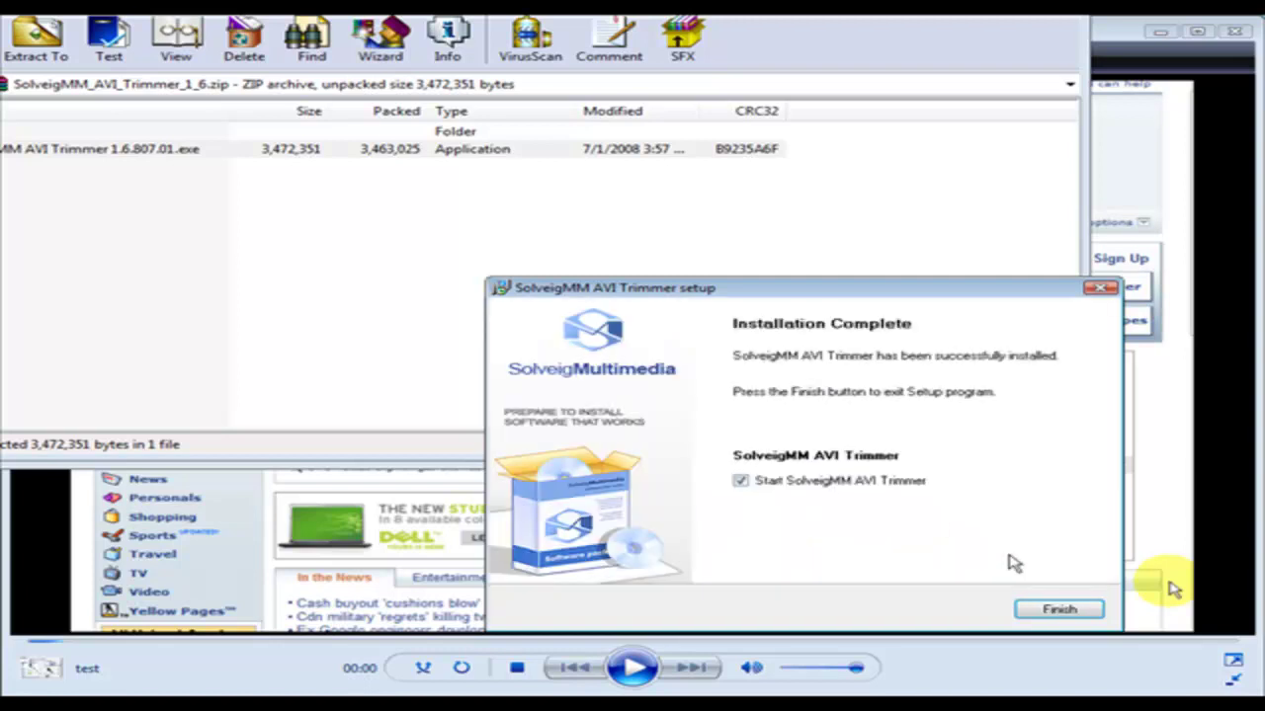
{"action": "left_click", "coordinate": [1055, 607]}
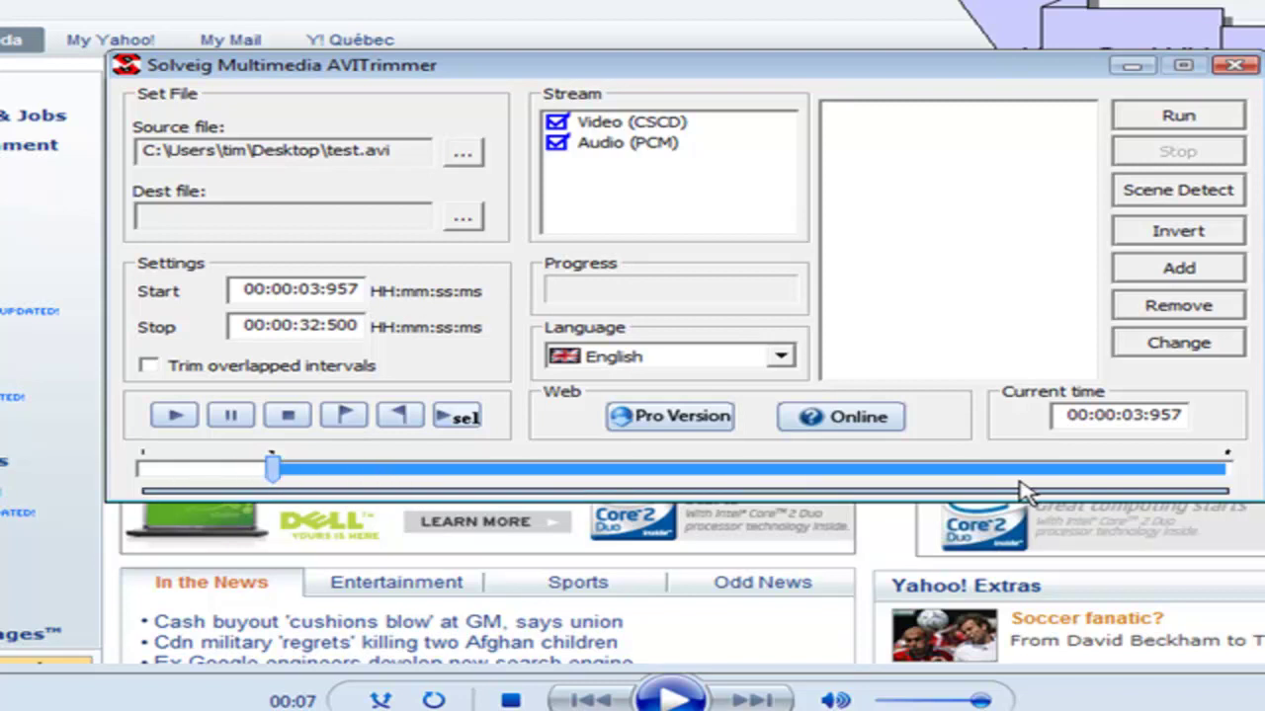
Play test.avi from the start mark in AVITrimmer, pause it and set the trim stop point at 00:00:09:808
{"action": "left_click", "coordinate": [178, 417]}
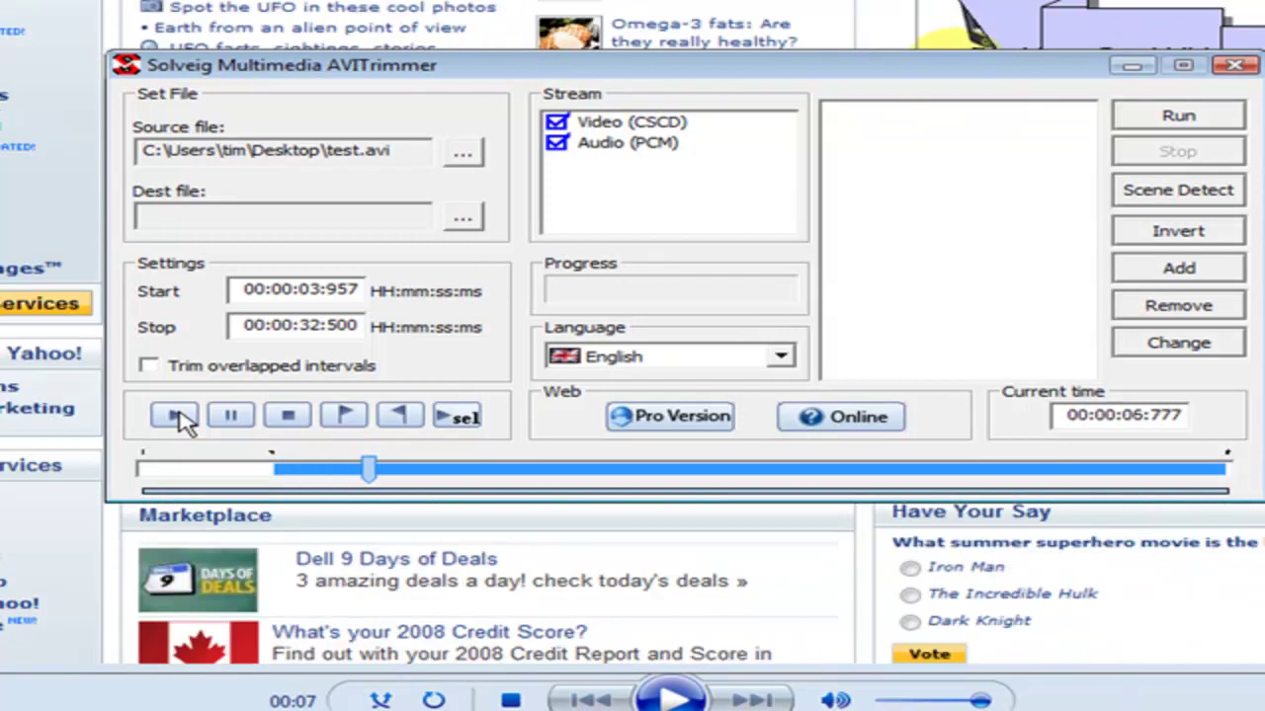
{"action": "left_click", "coordinate": [181, 417]}
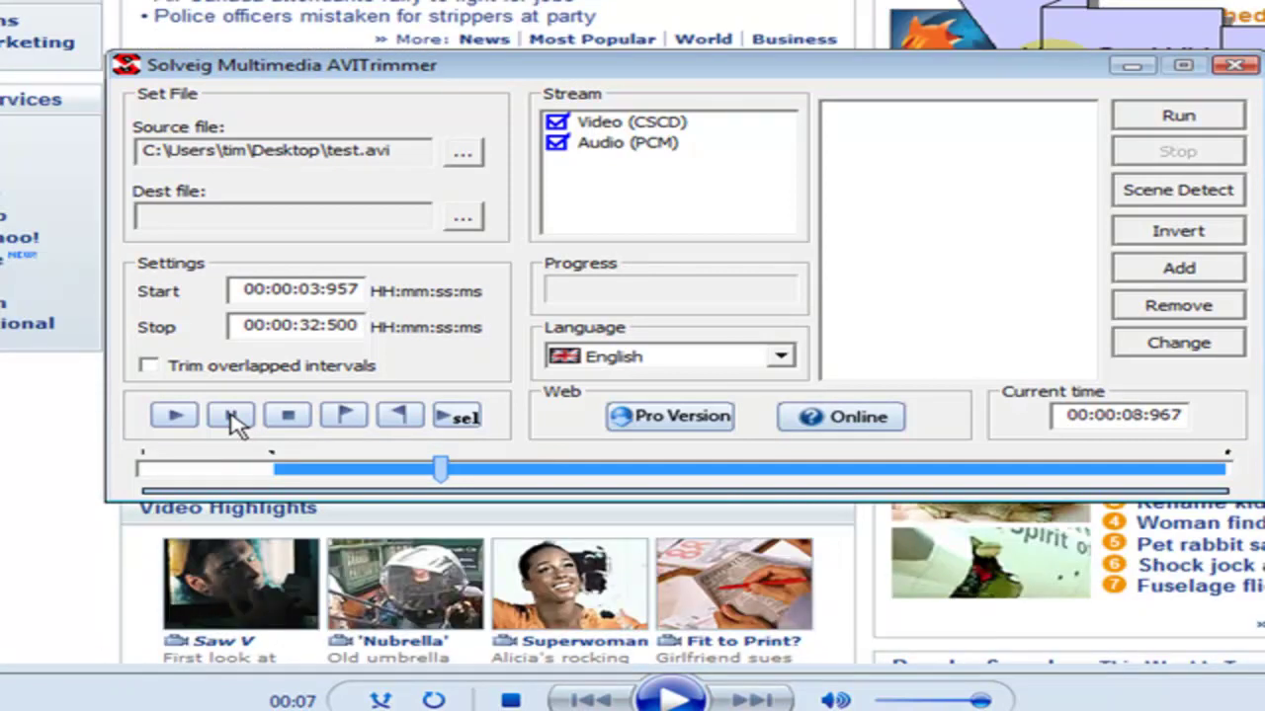
{"action": "left_click", "coordinate": [408, 420]}
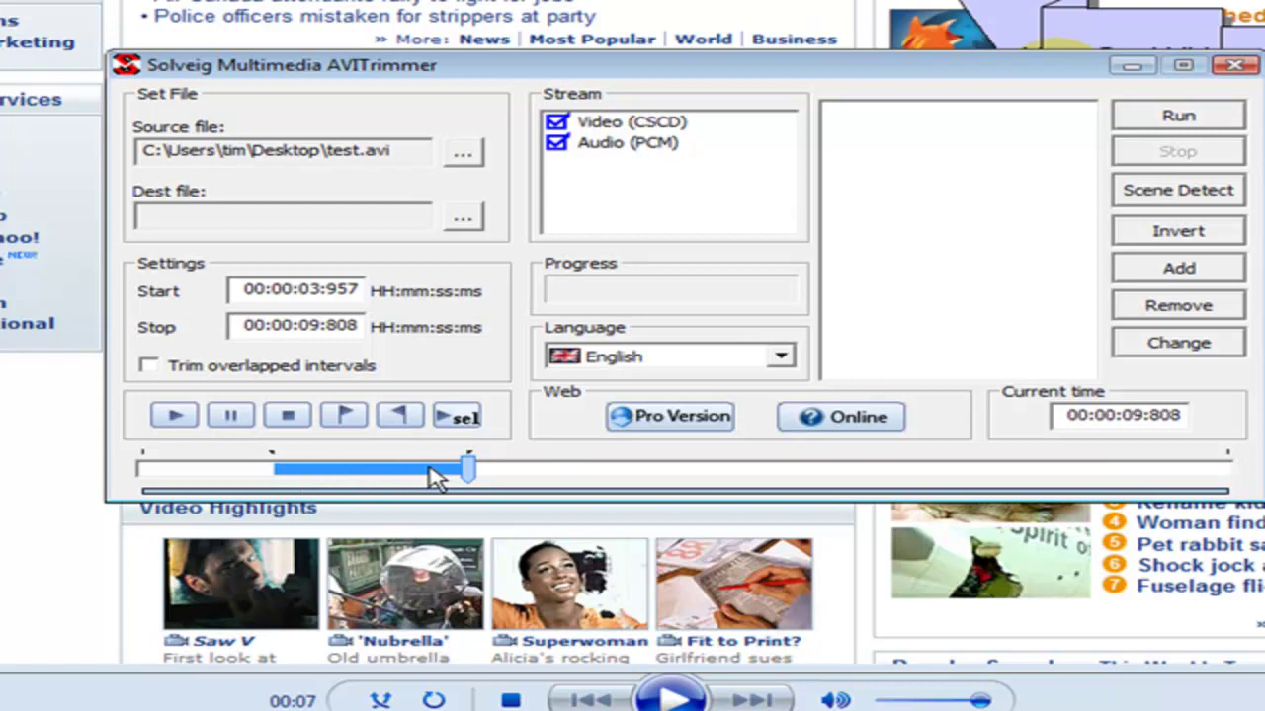
Add the marked interval to the trim list and set the next start point at 00:00:11:946
{"action": "left_click", "coordinate": [1178, 269]}
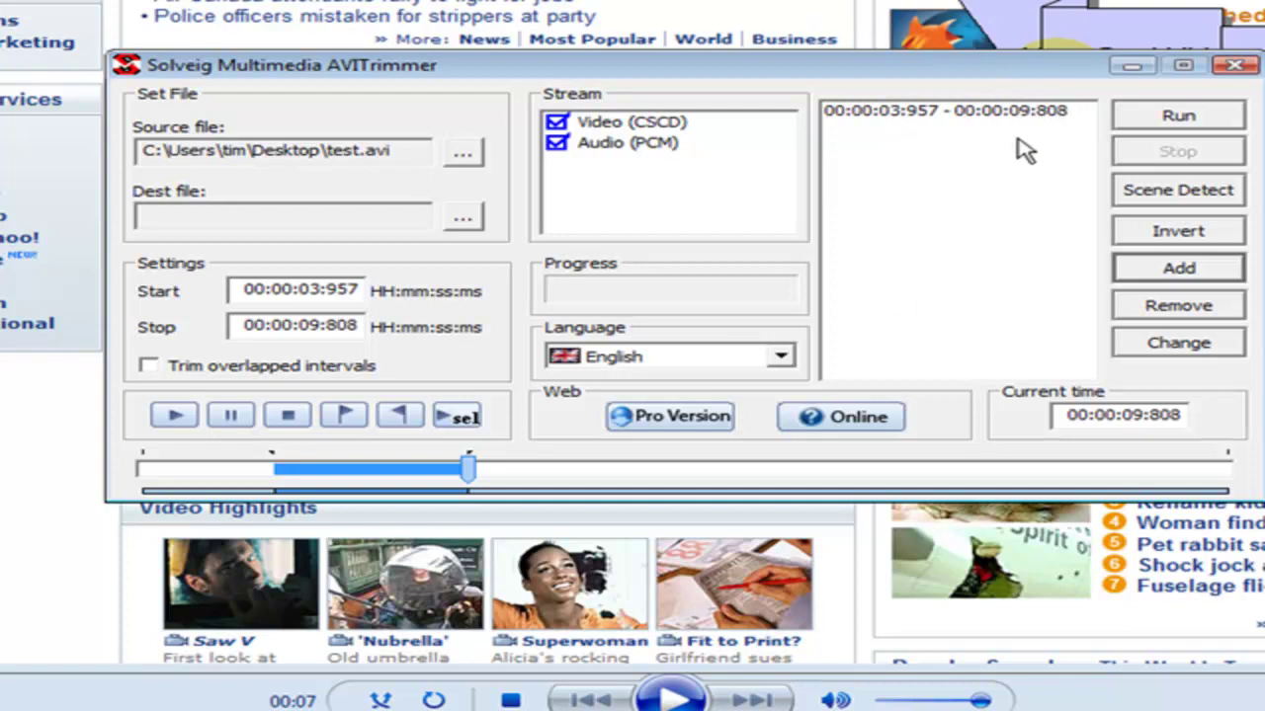
{"action": "left_click", "coordinate": [231, 418]}
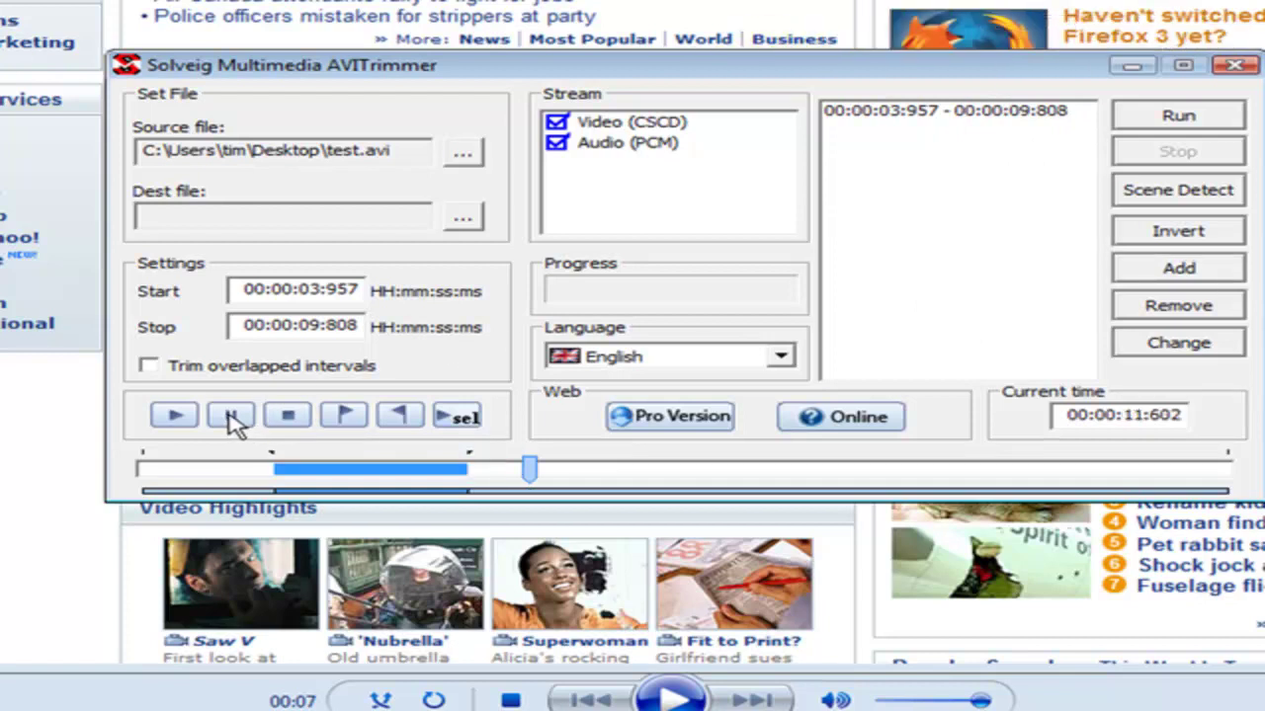
{"action": "left_click", "coordinate": [343, 416]}
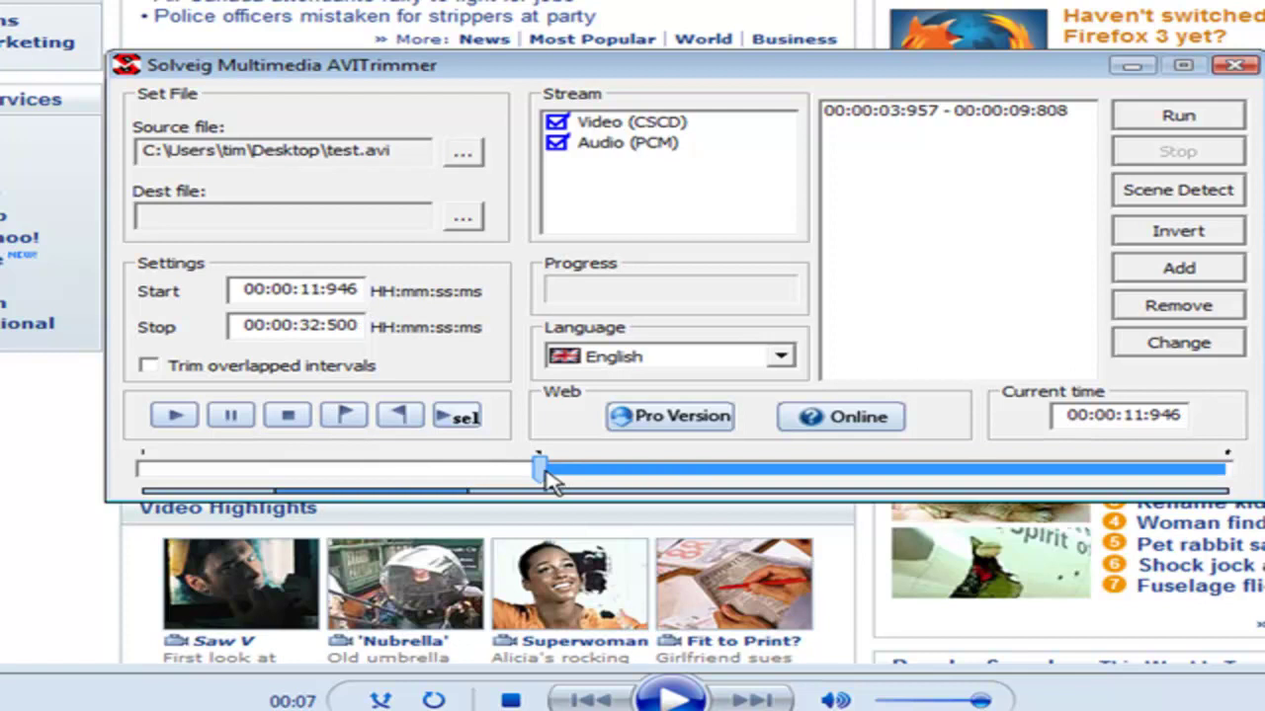
Set the second interval's stop point at 00:00:25:164 and add that interval to the trim list
{"action": "left_click", "coordinate": [234, 419]}
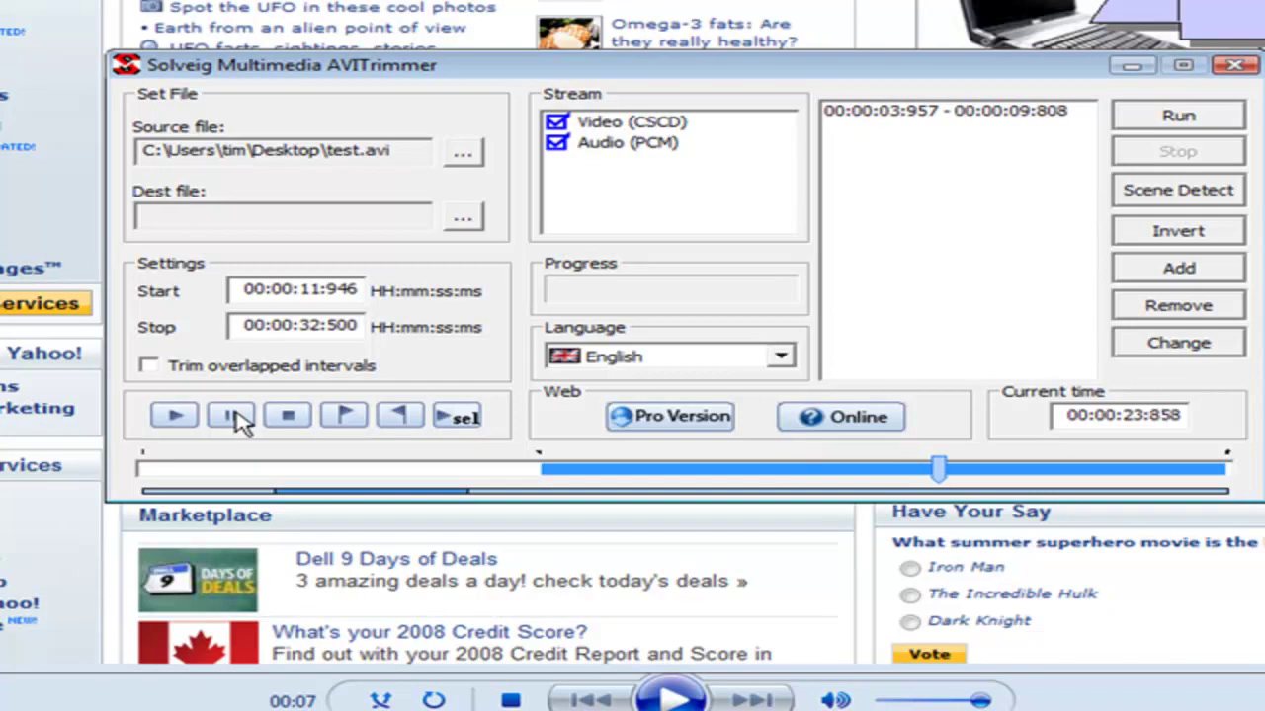
{"action": "left_click", "coordinate": [233, 415]}
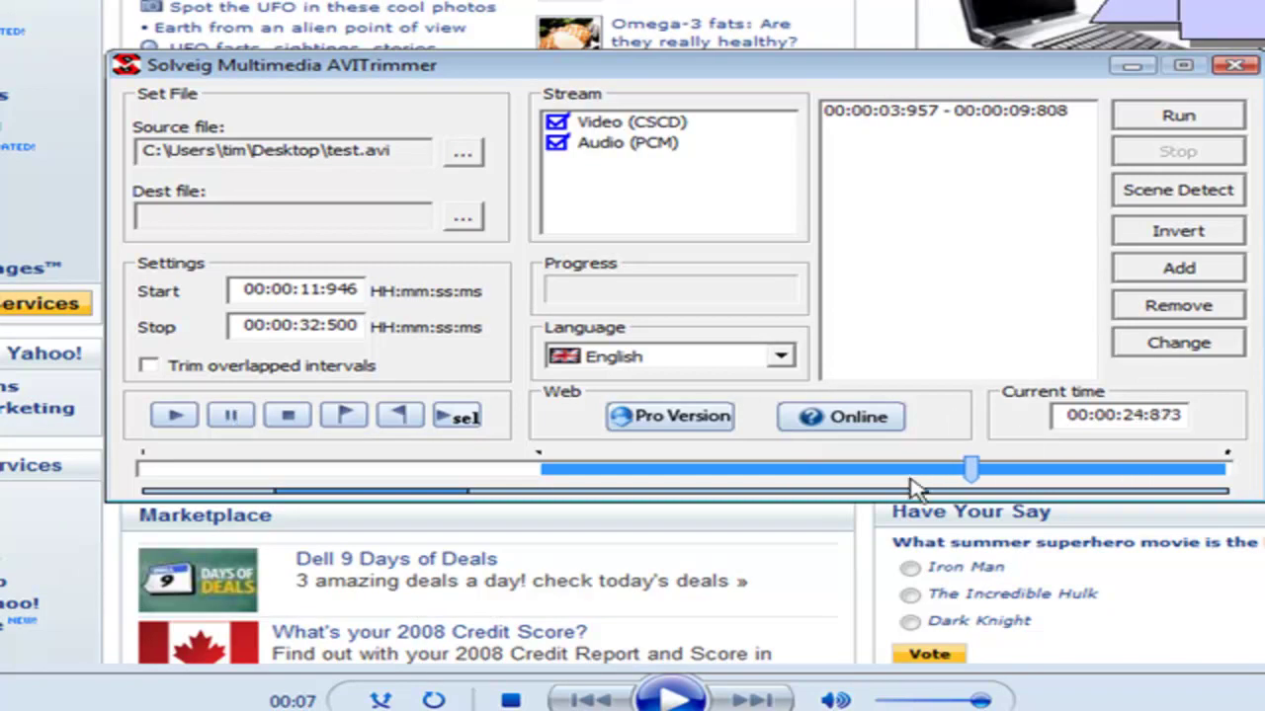
{"action": "left_click", "coordinate": [402, 417]}
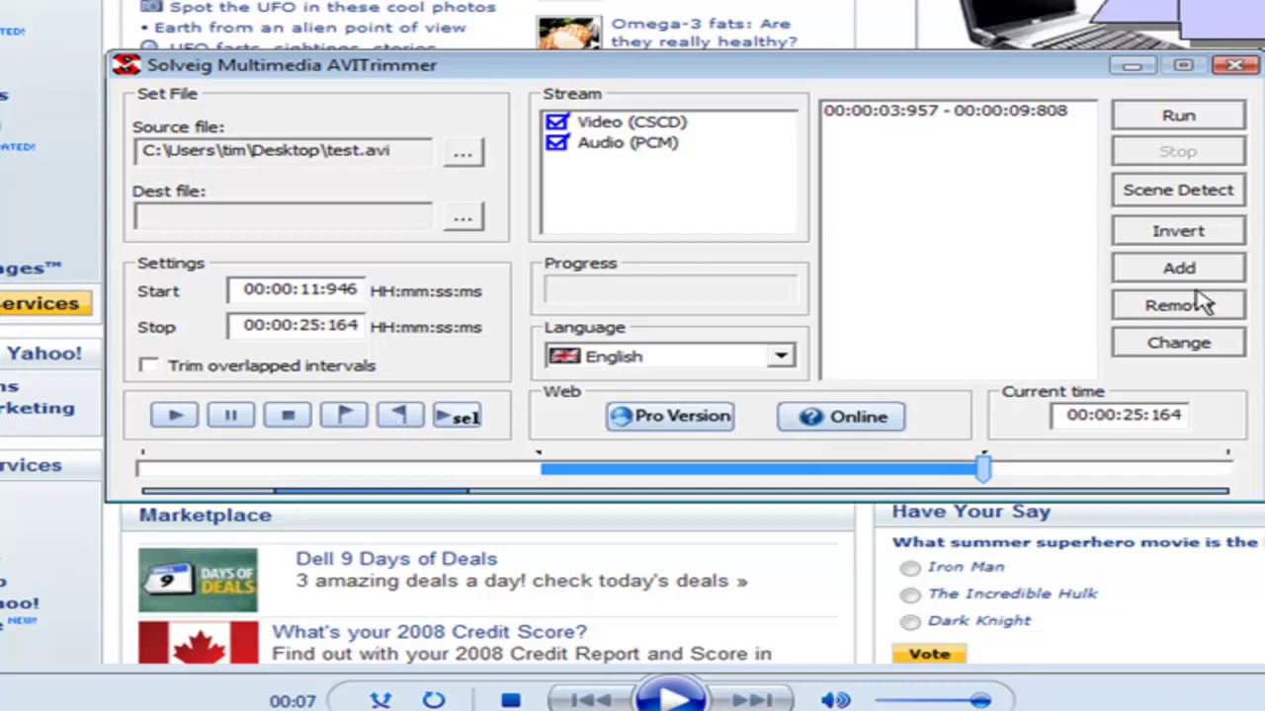
{"action": "left_click", "coordinate": [1217, 269]}
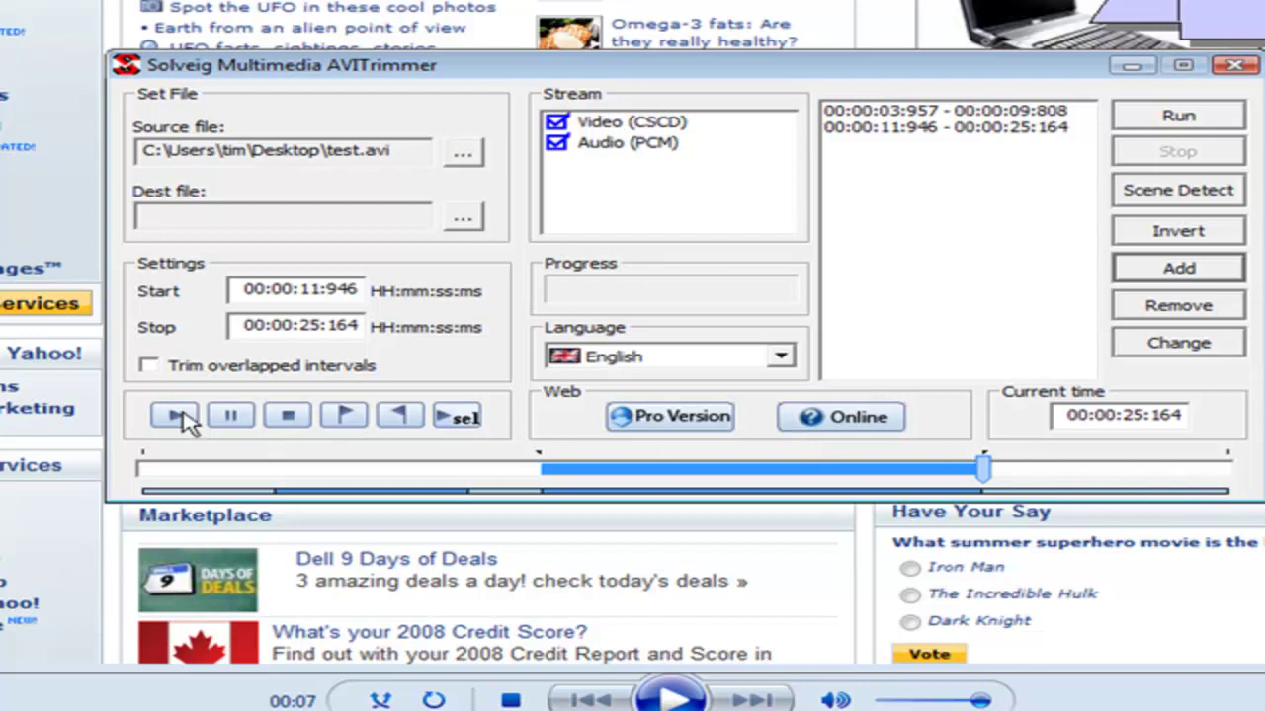
Mark a third interval from 00:00:30:870 to the end of the video and add it to the trim list
{"action": "left_click", "coordinate": [225, 417]}
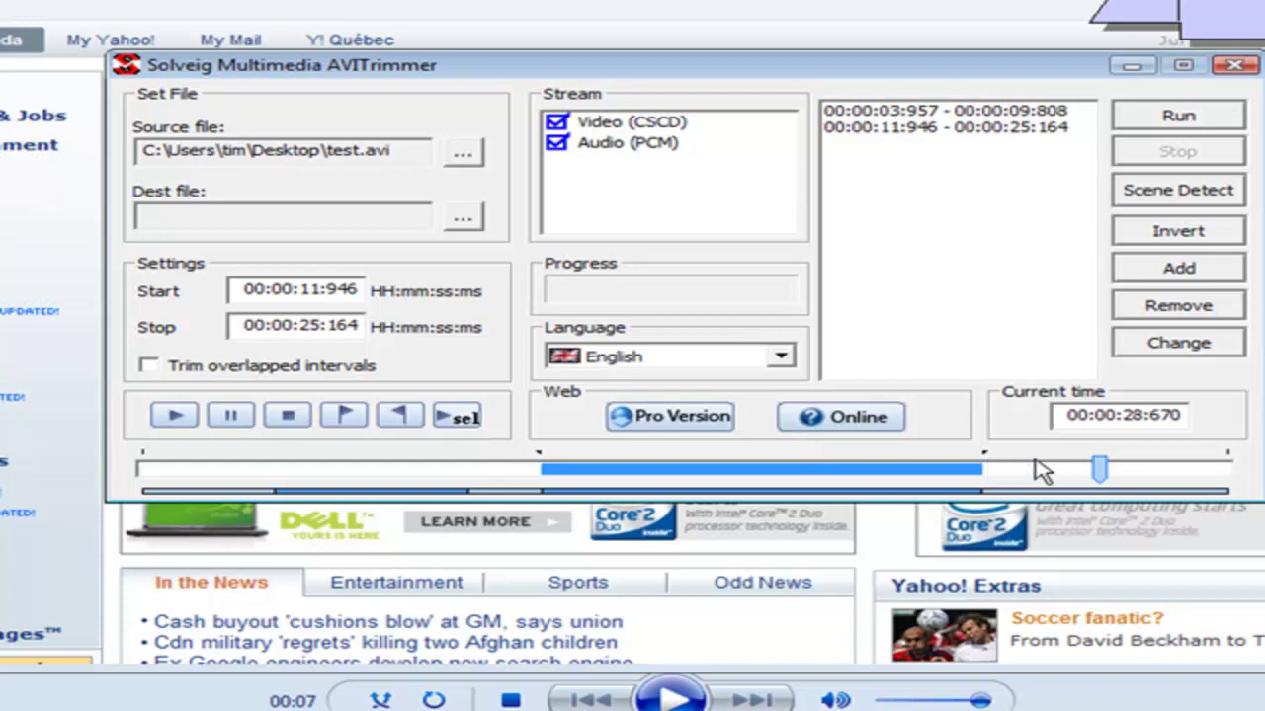
{"action": "left_click", "coordinate": [342, 417]}
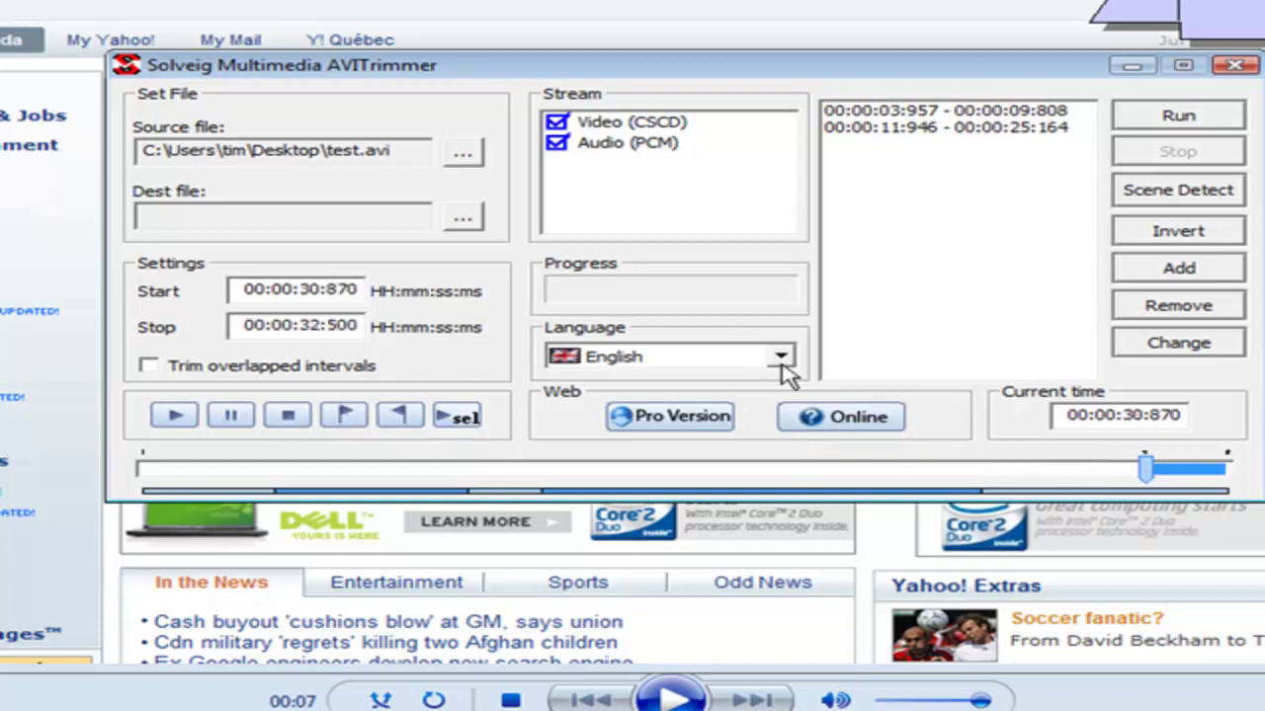
{"action": "left_click", "coordinate": [1179, 268]}
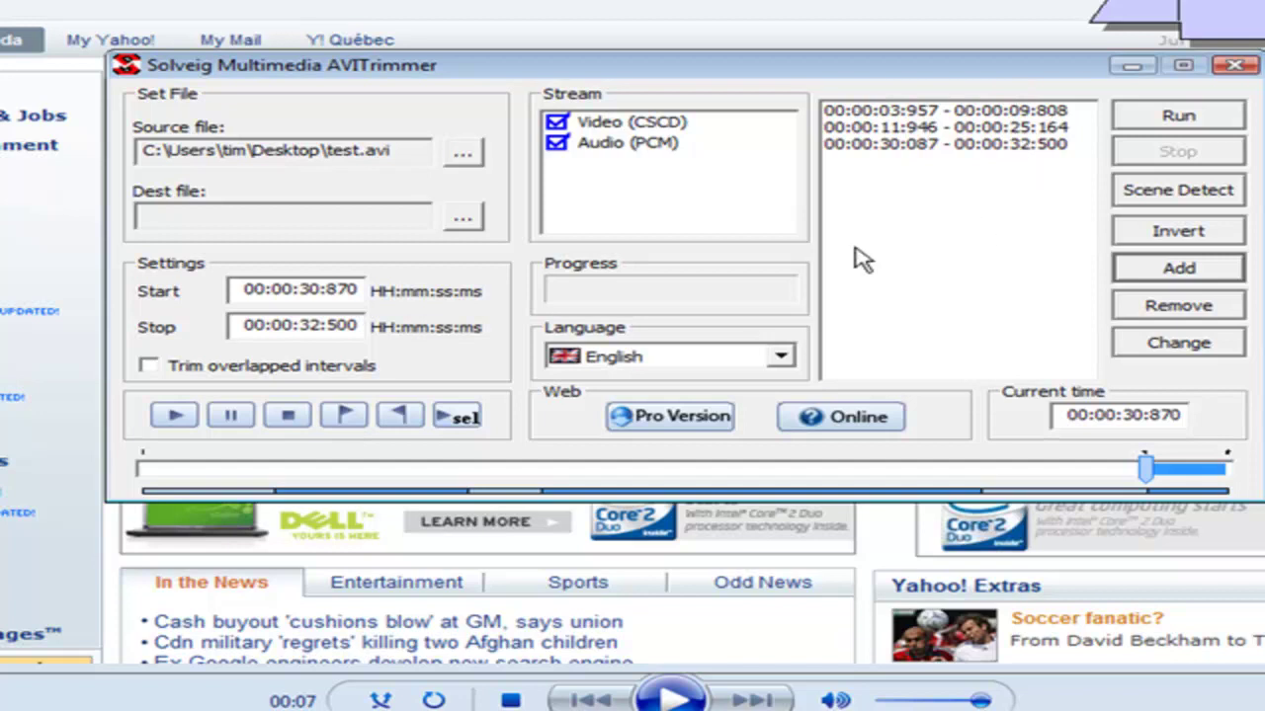
Set the destination file to done.avi on the Desktop
{"action": "left_click", "coordinate": [466, 222]}
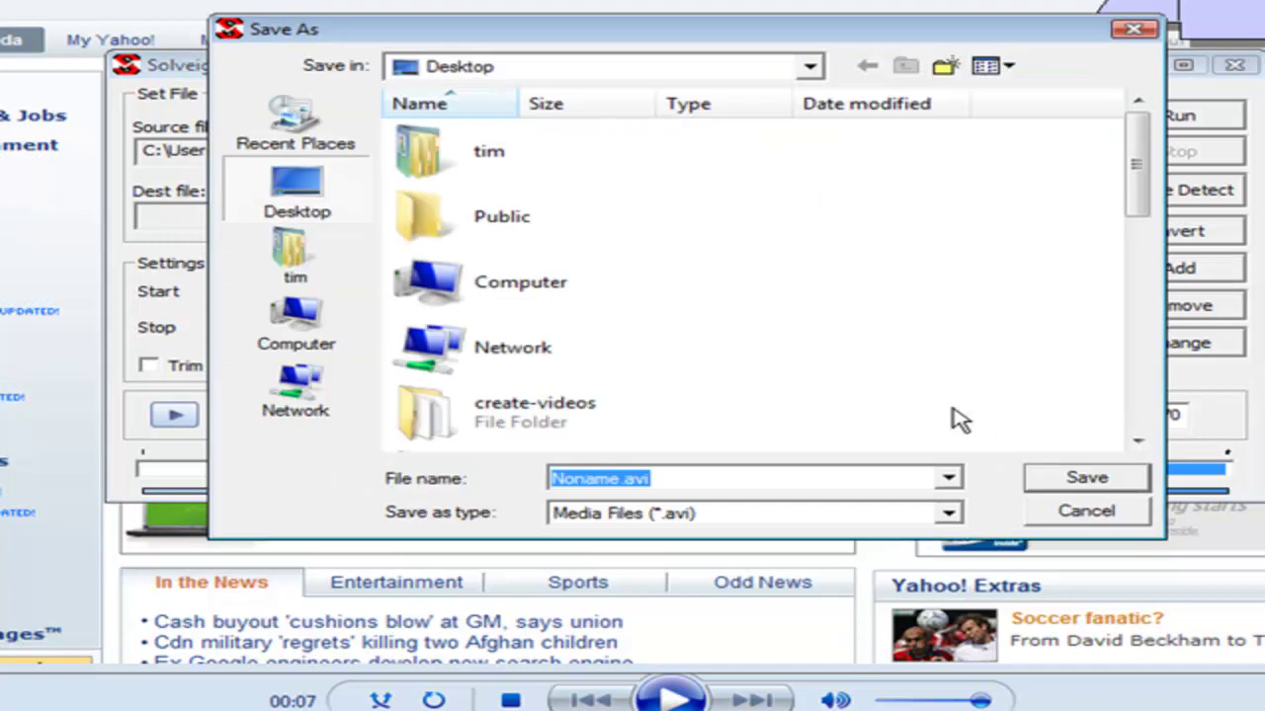
{"action": "left_click", "coordinate": [697, 477]}
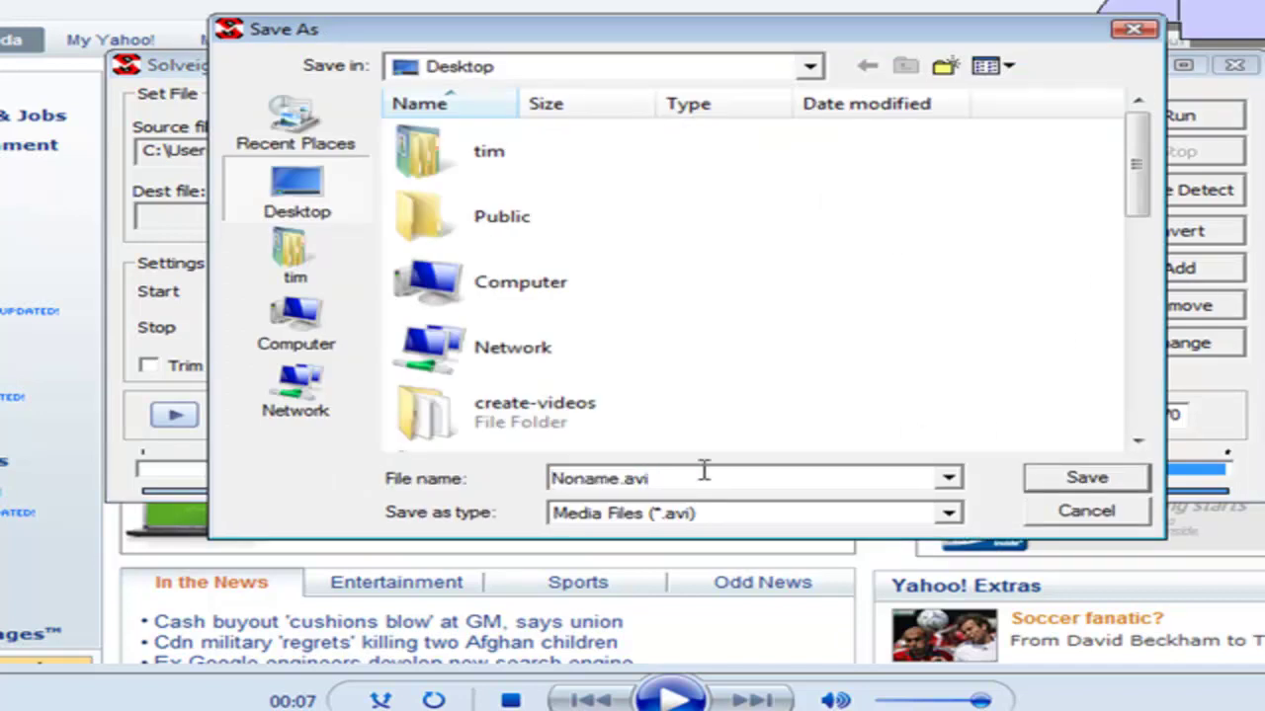
{"action": "key", "text": "BackSpace"}
{"action": "key", "text": "BackSpace"}
{"action": "key", "text": "BackSpace"}
{"action": "key", "text": "BackSpace"}
{"action": "key", "text": "BackSpace"}
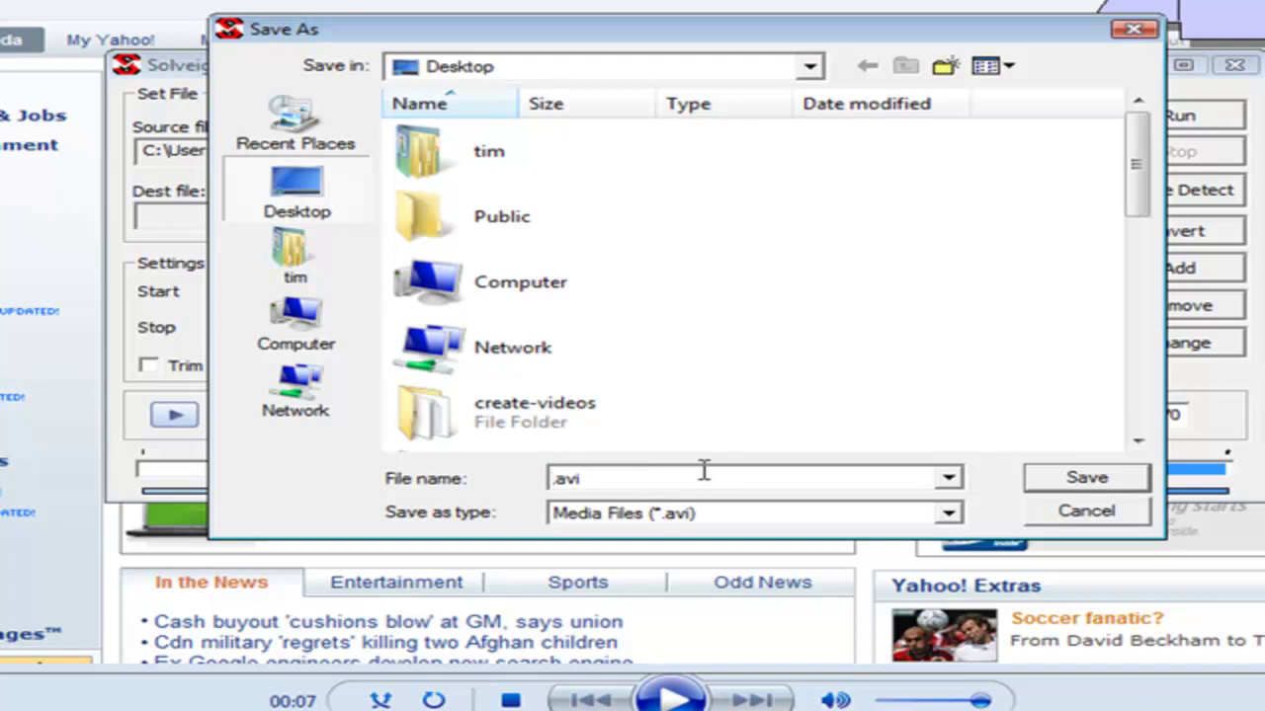
{"action": "type", "text": "done"}
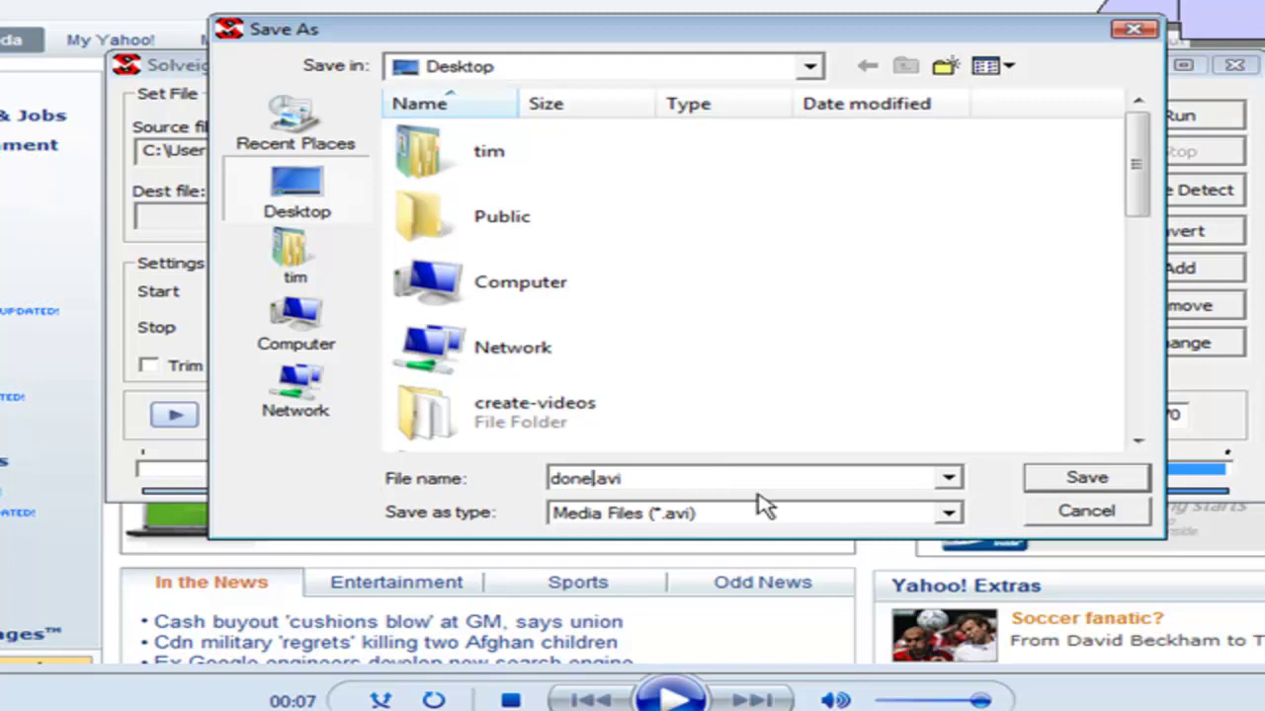
{"action": "left_click", "coordinate": [1077, 480]}
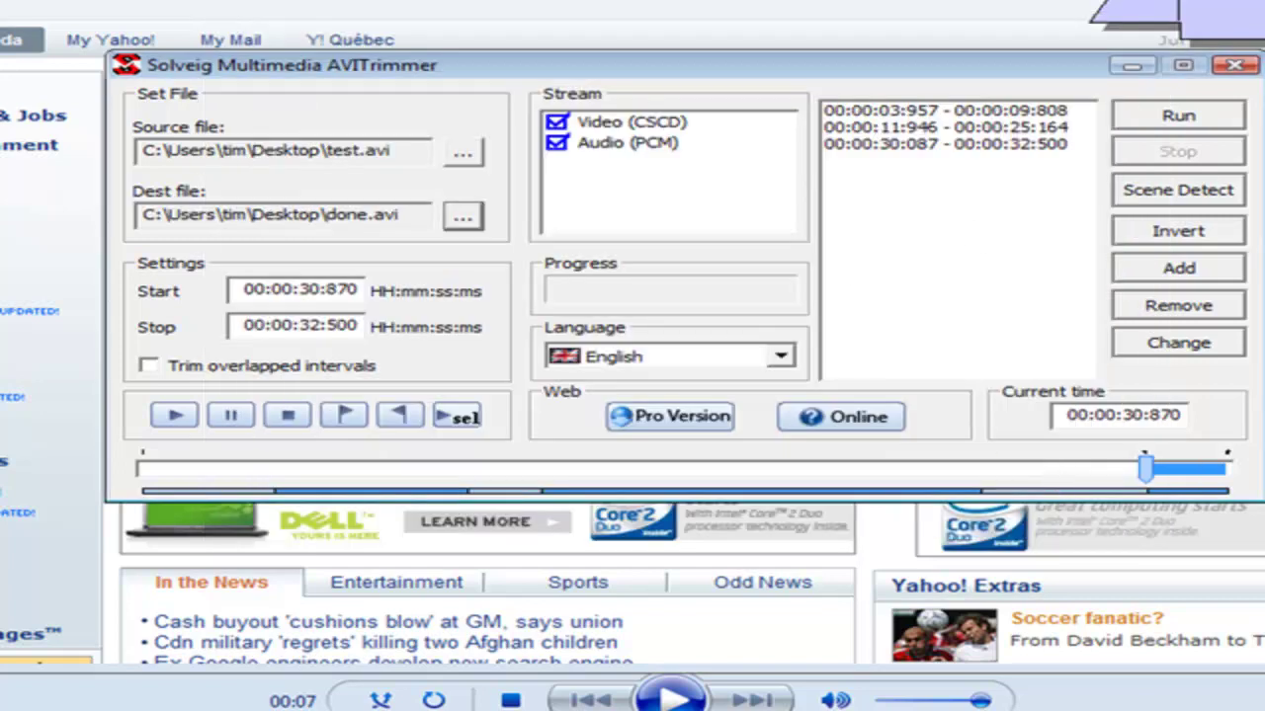
Run the trimming job and check the trimmed done video in Windows Media Player, pausing its playback
{"action": "left_click", "coordinate": [1173, 119]}
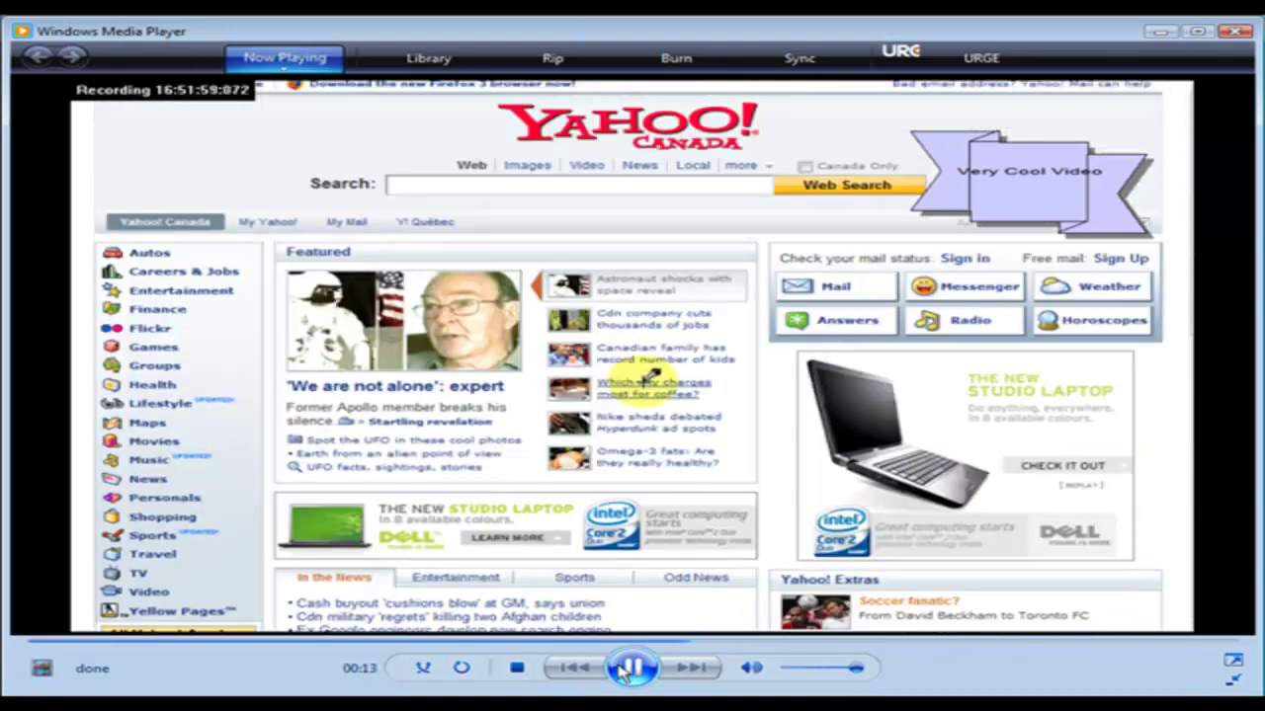
{"action": "left_click", "coordinate": [630, 669]}
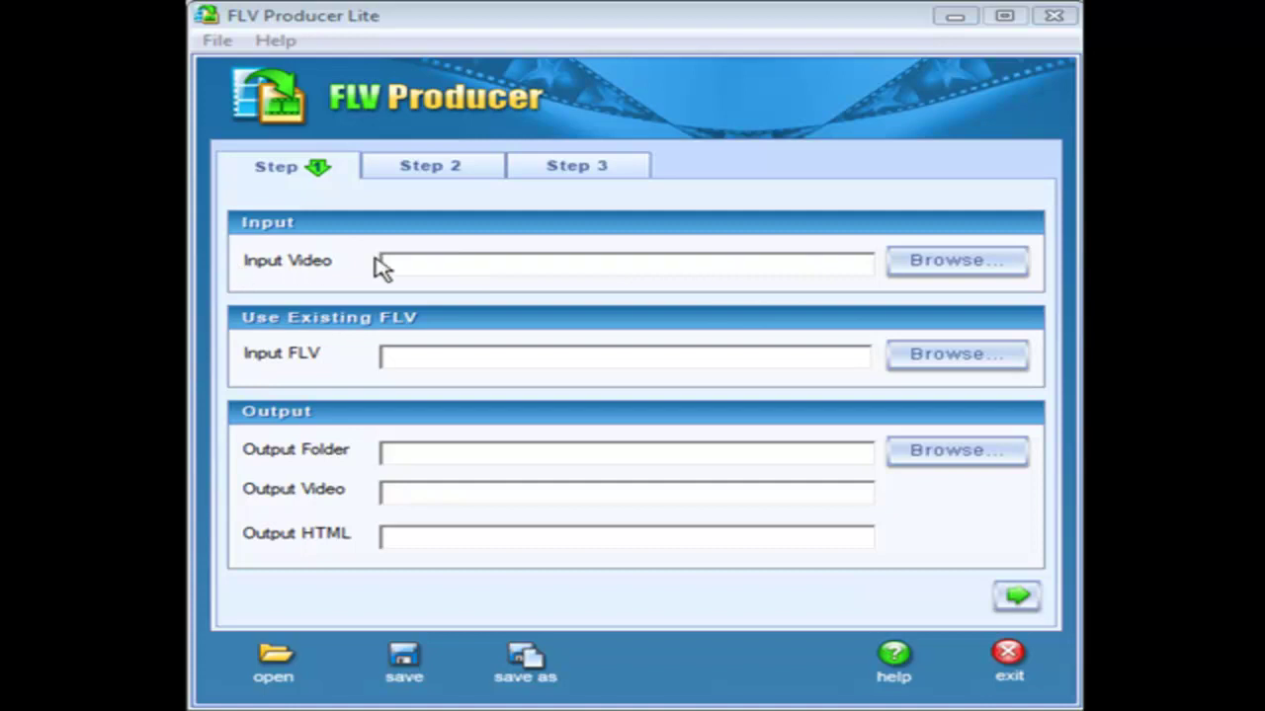
In FLV Producer Lite, load done.avi from the Desktop as the input video
{"action": "left_click", "coordinate": [951, 262]}
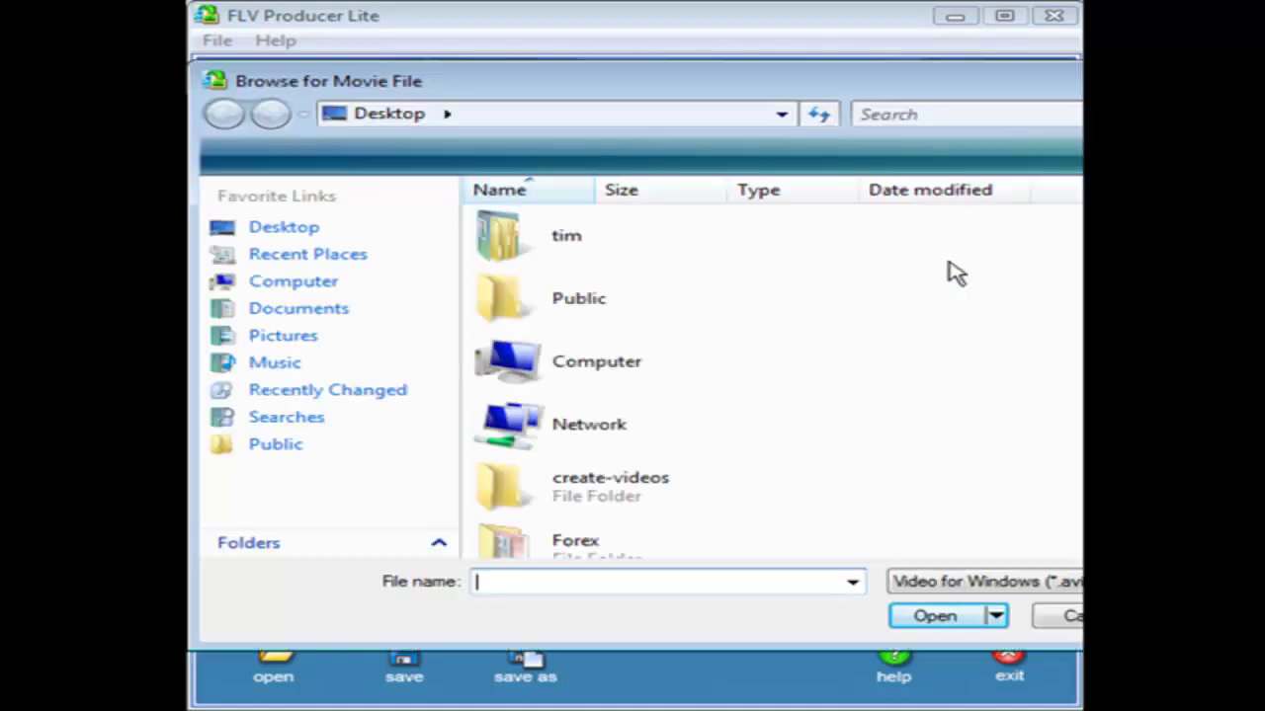
{"action": "scroll", "coordinate": [770, 376], "scroll_direction": "down", "scroll_amount": 5}
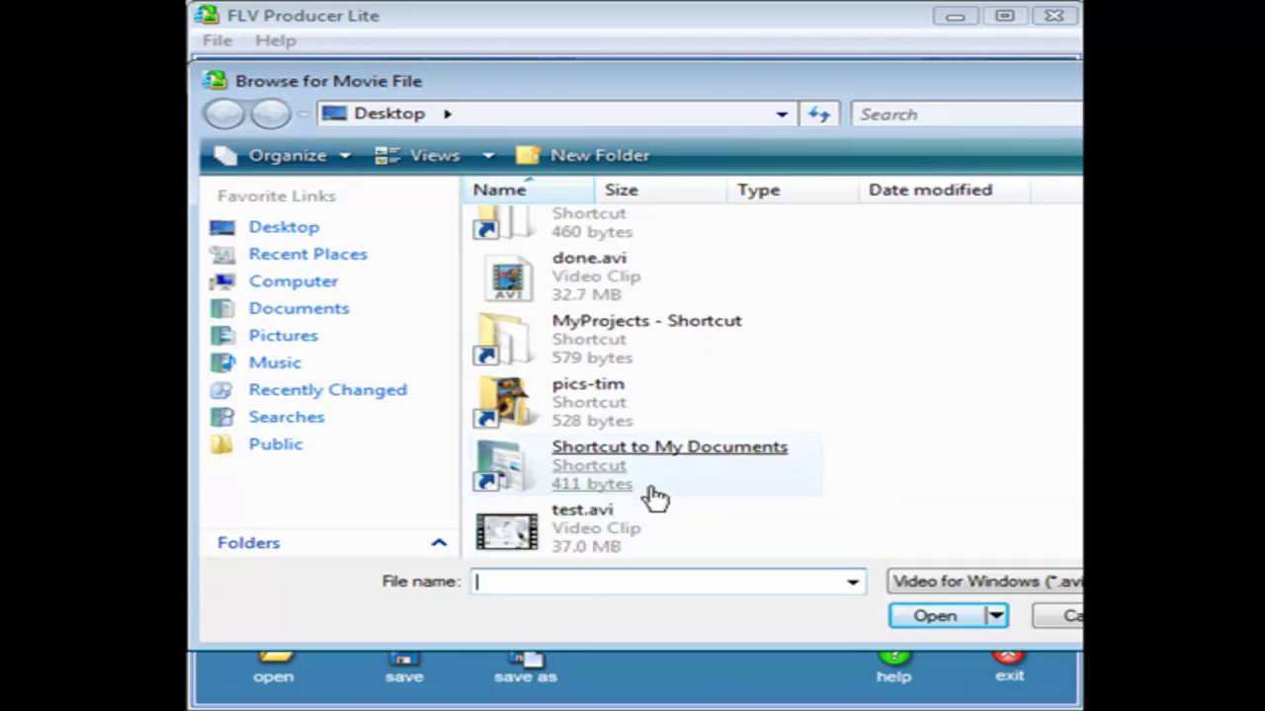
{"action": "left_click", "coordinate": [644, 297]}
{"action": "key", "text": "Return"}
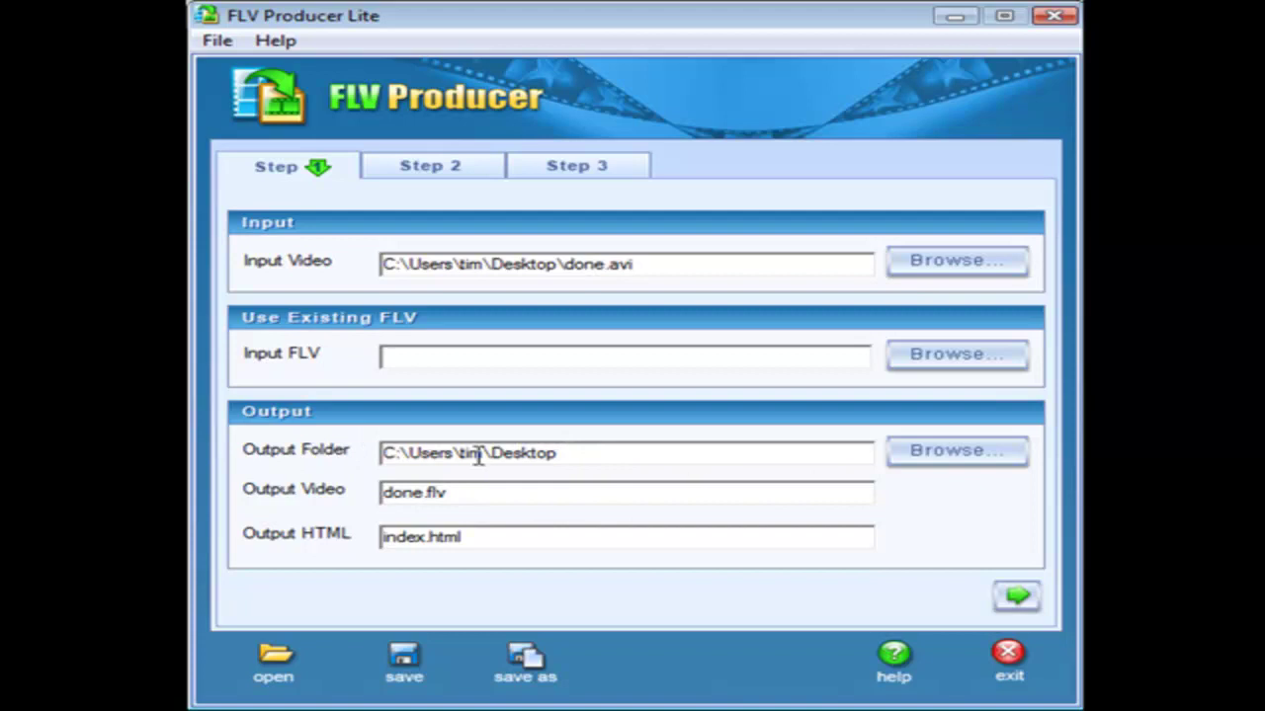
Create a new Desktop folder named done, use it as the output folder and proceed to the encoding settings
{"action": "left_click", "coordinate": [951, 457]}
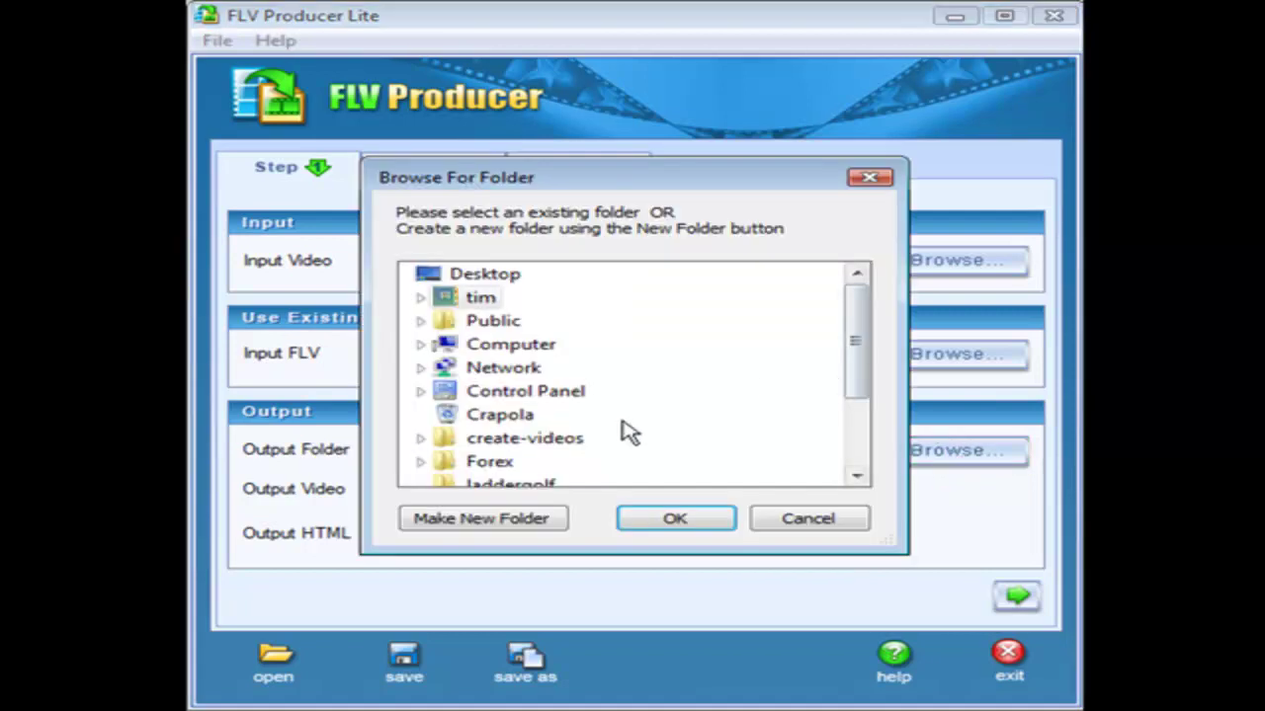
{"action": "left_click", "coordinate": [492, 279]}
{"action": "left_click", "coordinate": [501, 520]}
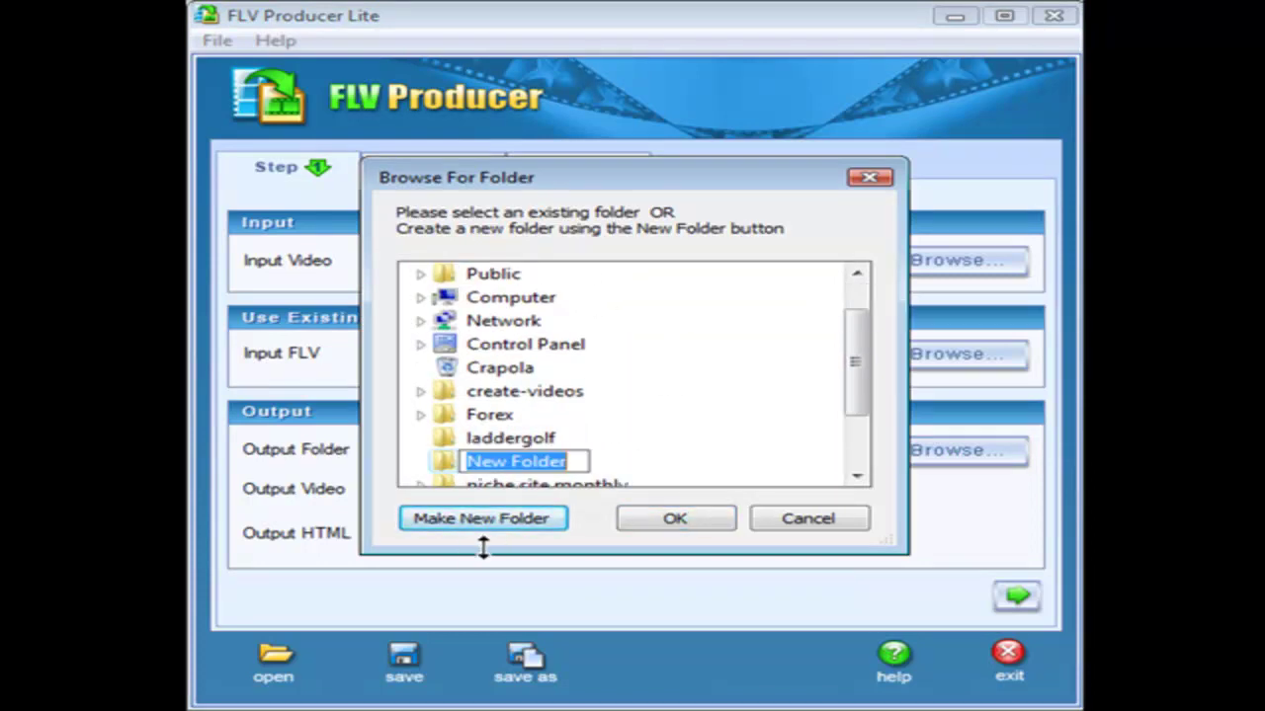
{"action": "type", "text": "d"}
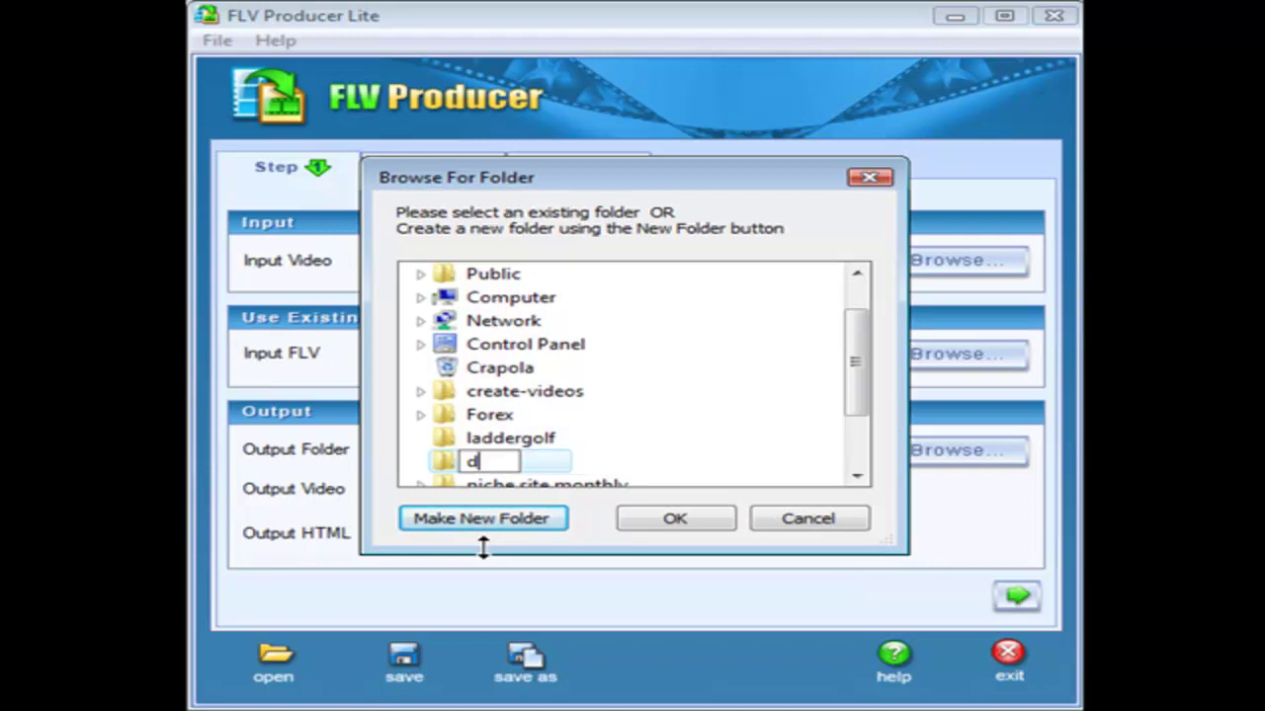
{"action": "type", "text": "one"}
{"action": "key", "text": "Return"}
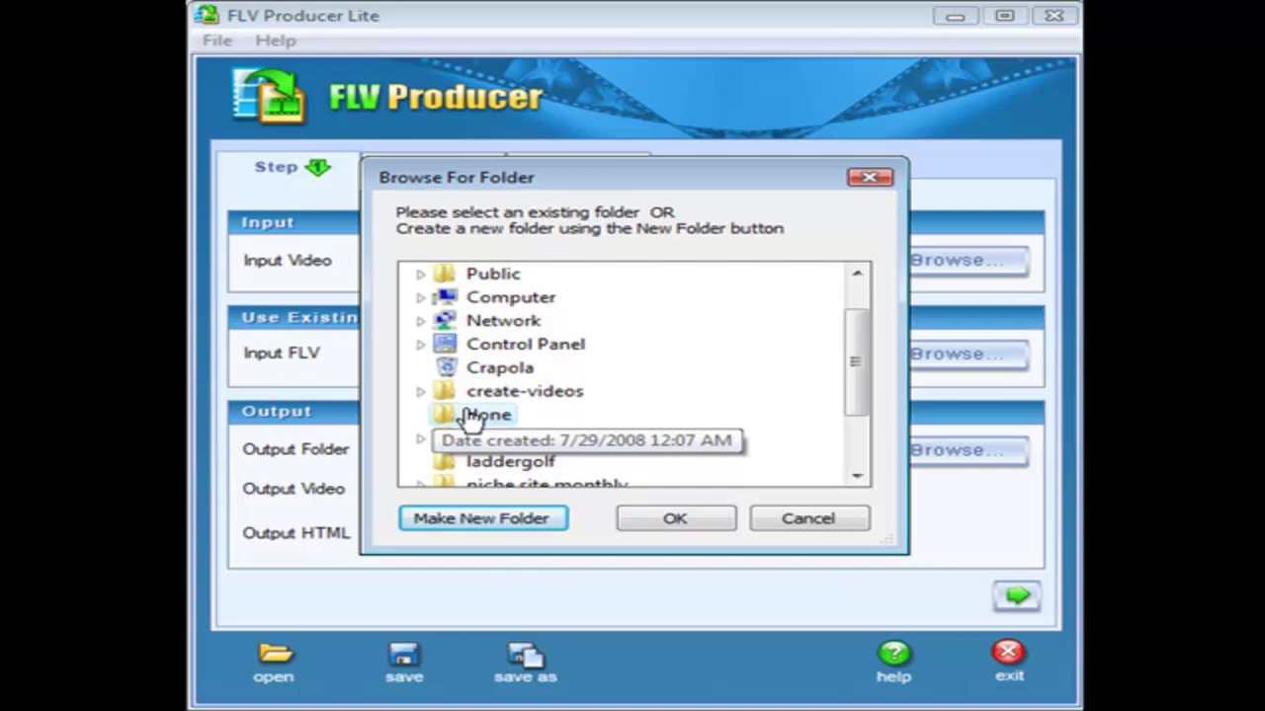
{"action": "left_click", "coordinate": [660, 519]}
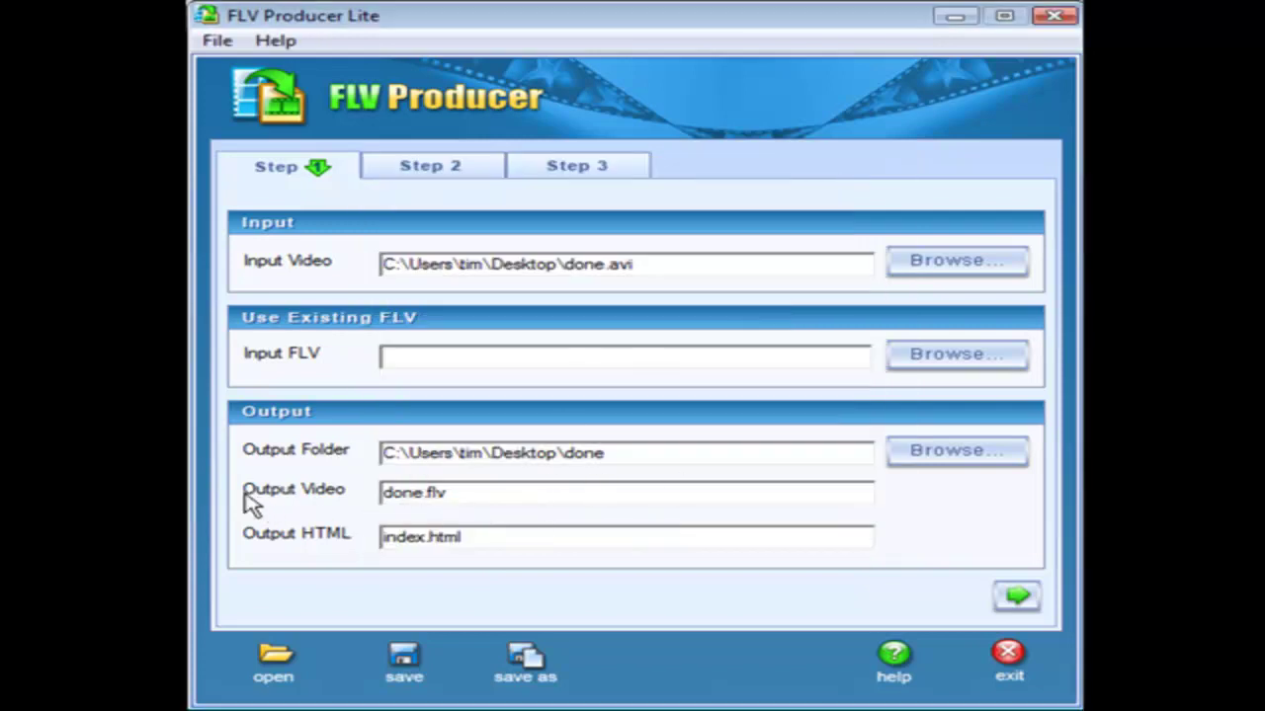
{"action": "left_click", "coordinate": [453, 492]}
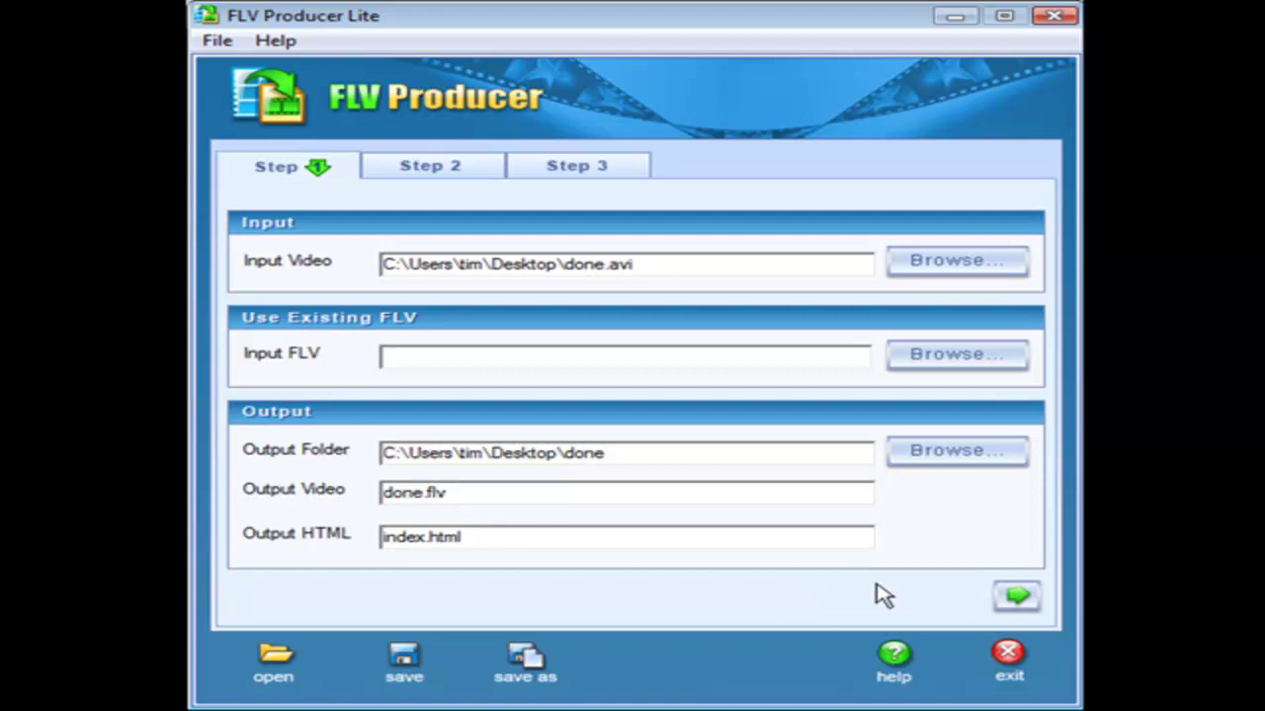
{"action": "left_click", "coordinate": [1016, 595]}
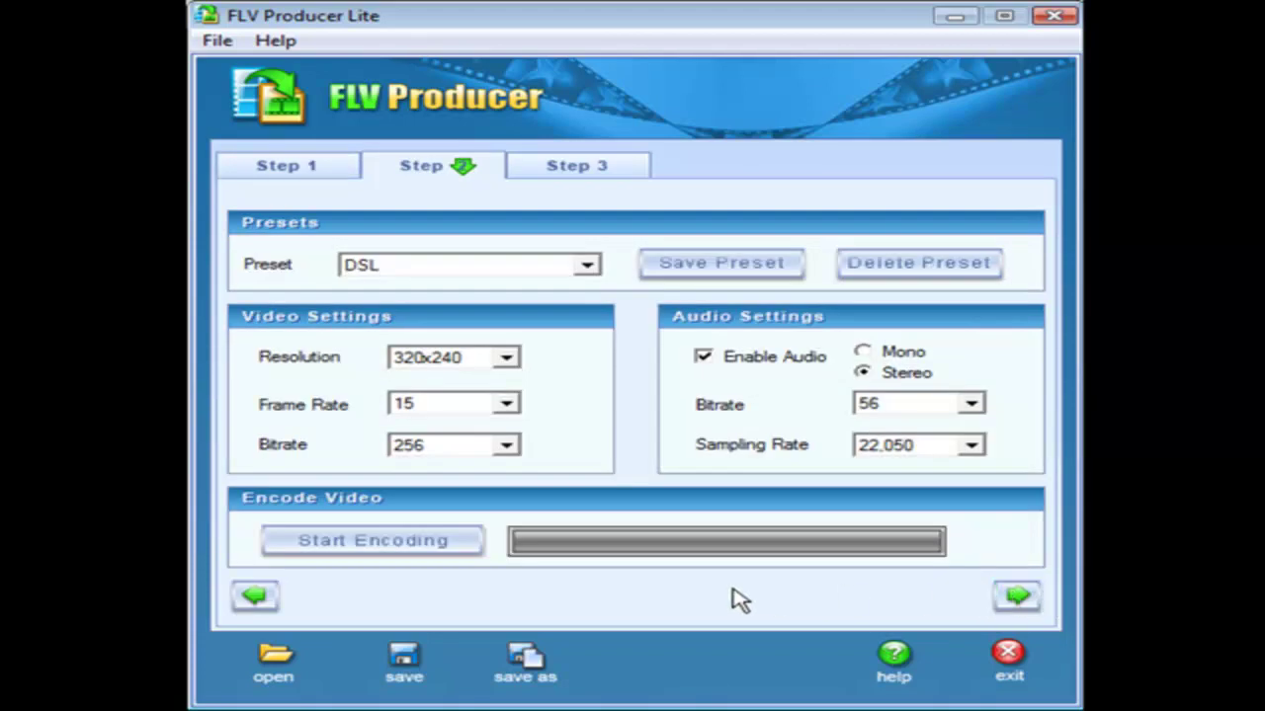
Try the Modem and ISDN encoding presets and return to the DSL preset
{"action": "left_click", "coordinate": [587, 265]}
{"action": "left_click", "coordinate": [587, 265]}
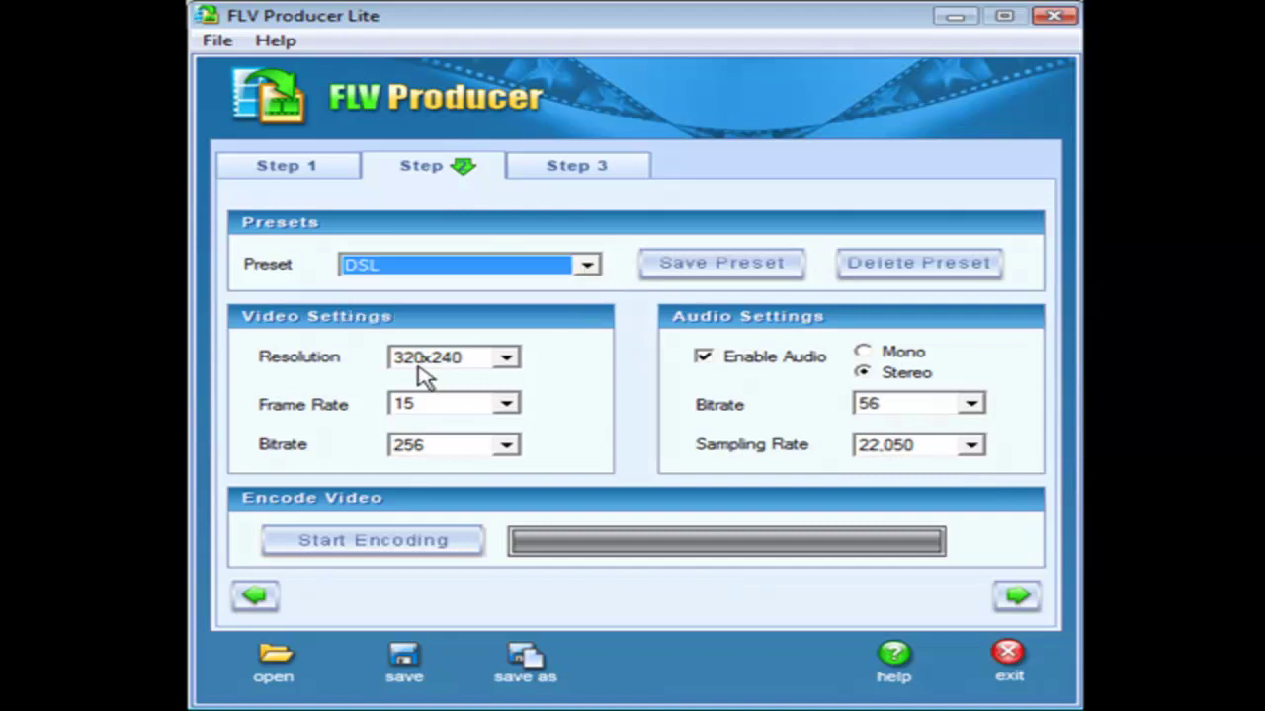
{"action": "left_click", "coordinate": [585, 266]}
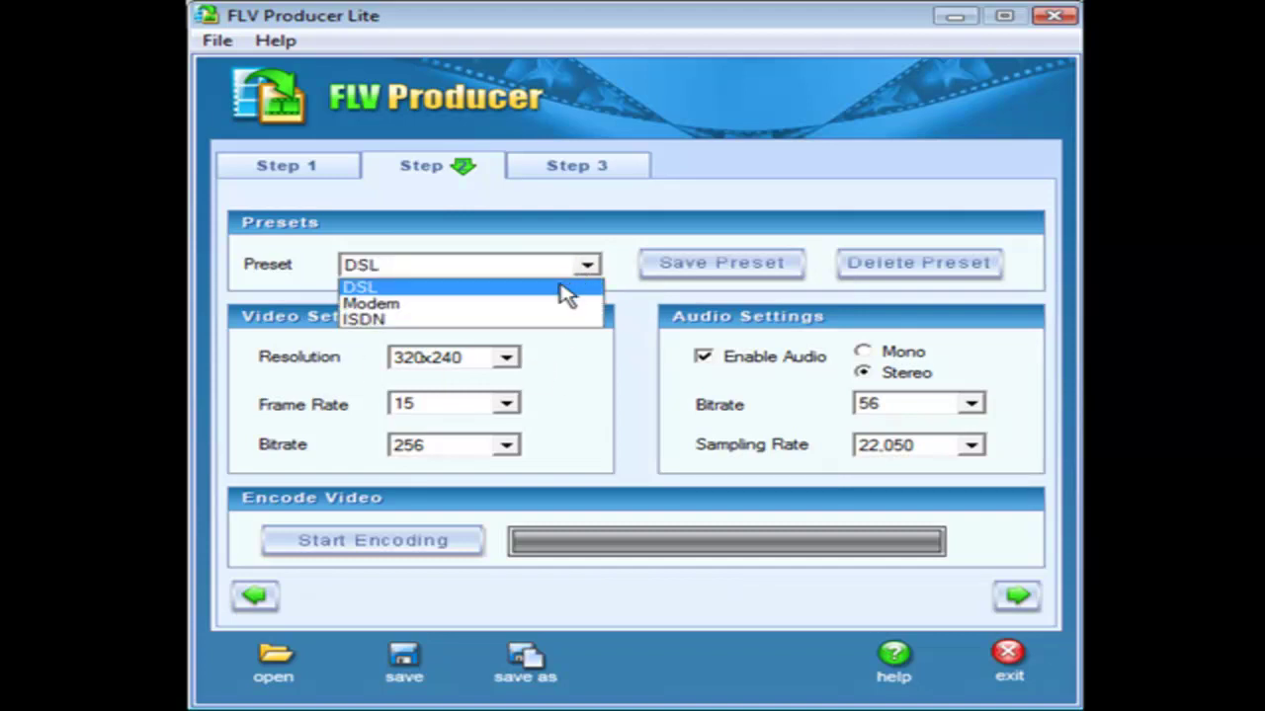
{"action": "left_click", "coordinate": [548, 304]}
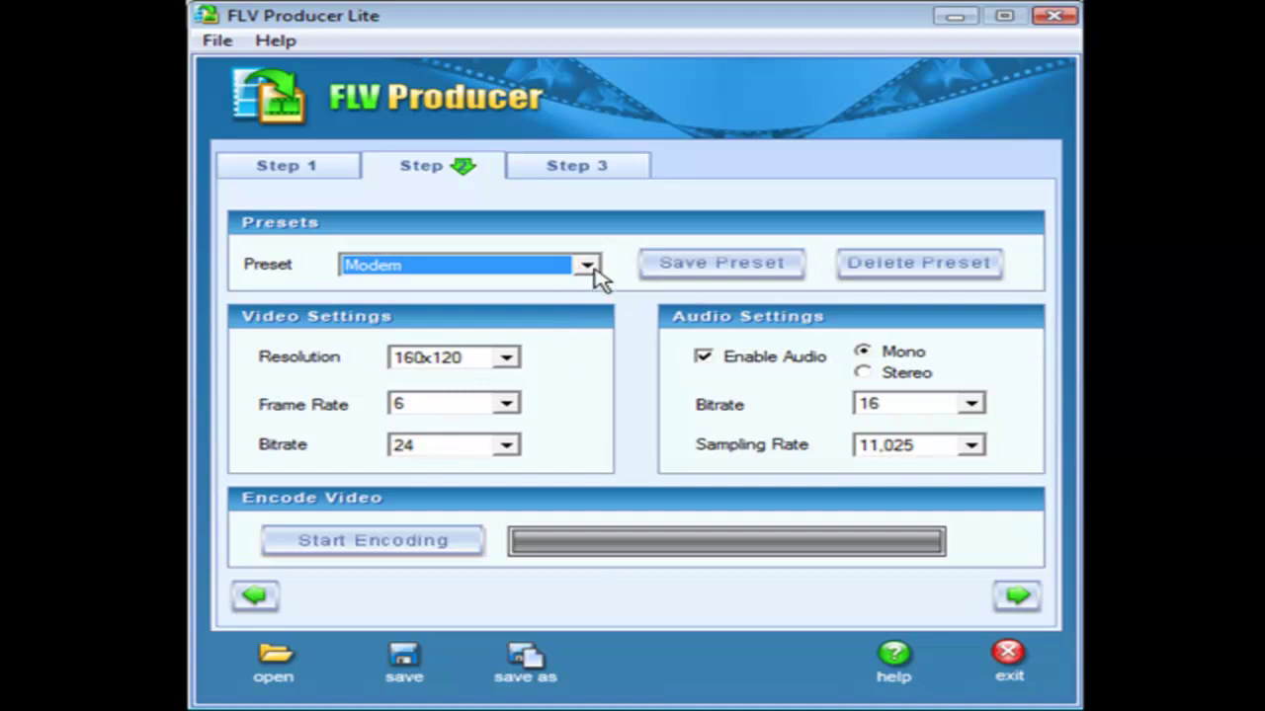
{"action": "left_click", "coordinate": [587, 265]}
{"action": "left_click", "coordinate": [565, 318]}
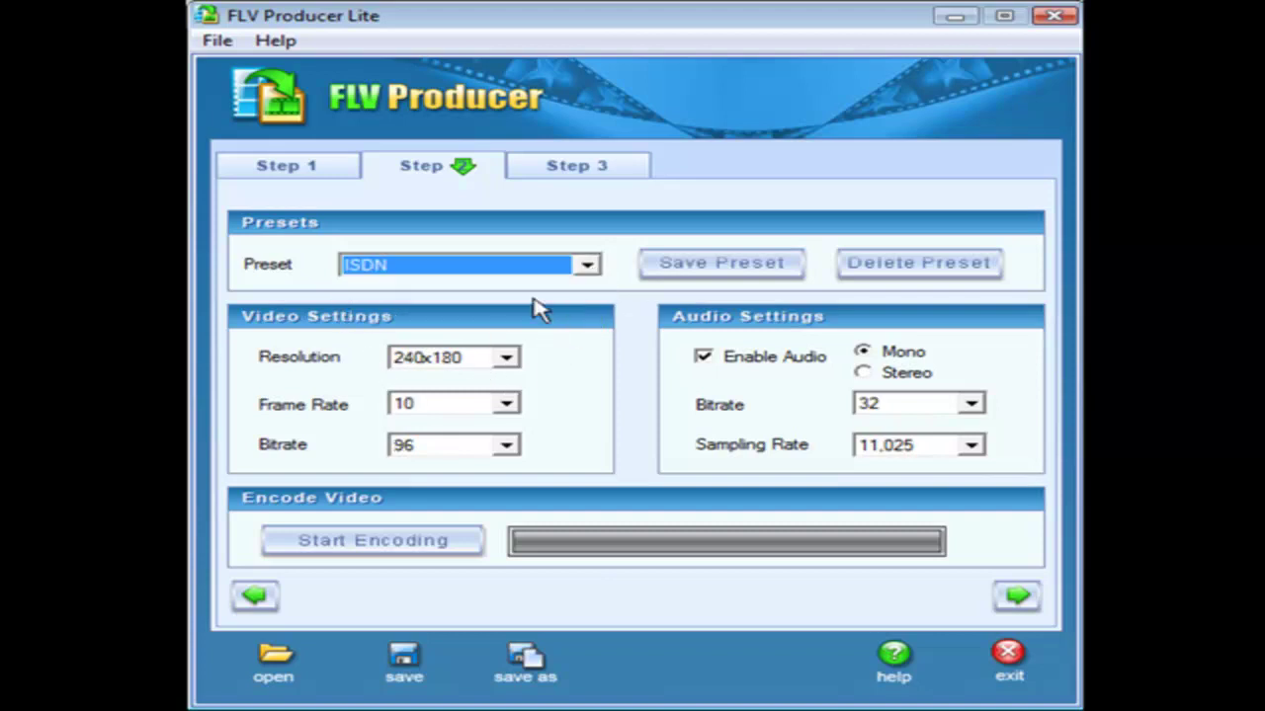
{"action": "left_click", "coordinate": [588, 267]}
{"action": "left_click", "coordinate": [560, 287]}
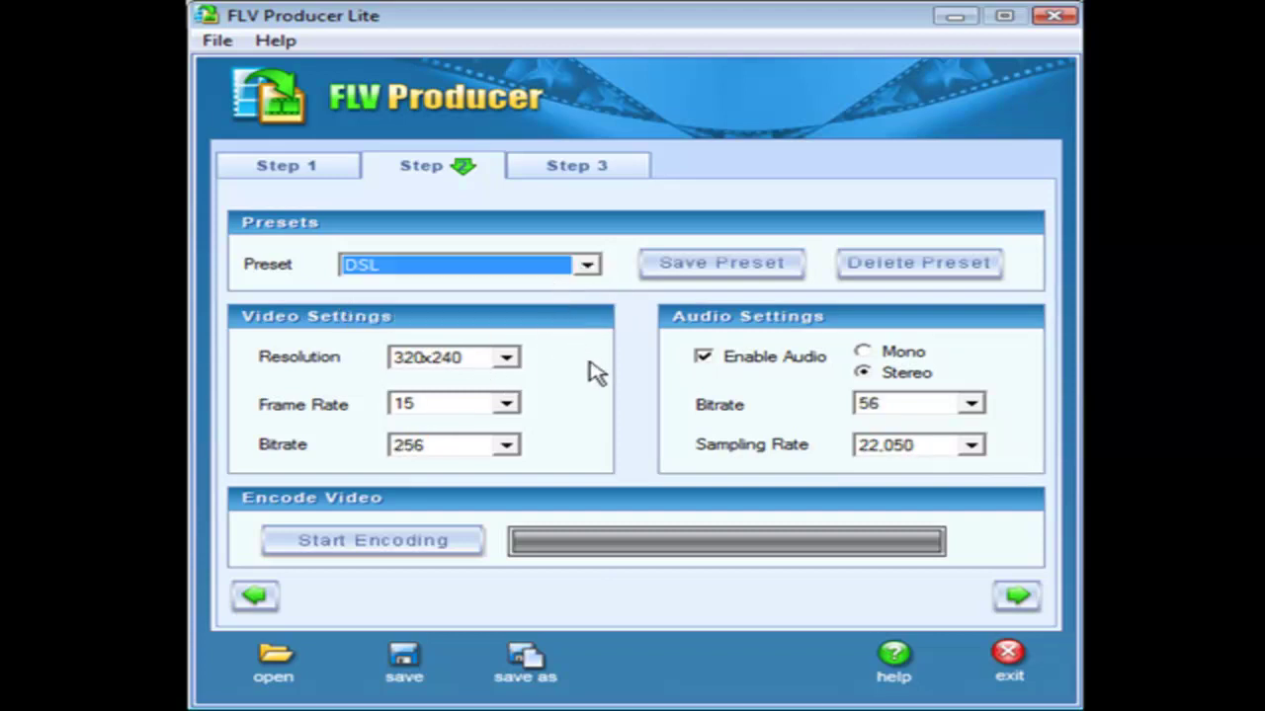
Set the video resolution to 480x360 and the audio to mono
{"action": "left_click", "coordinate": [507, 358]}
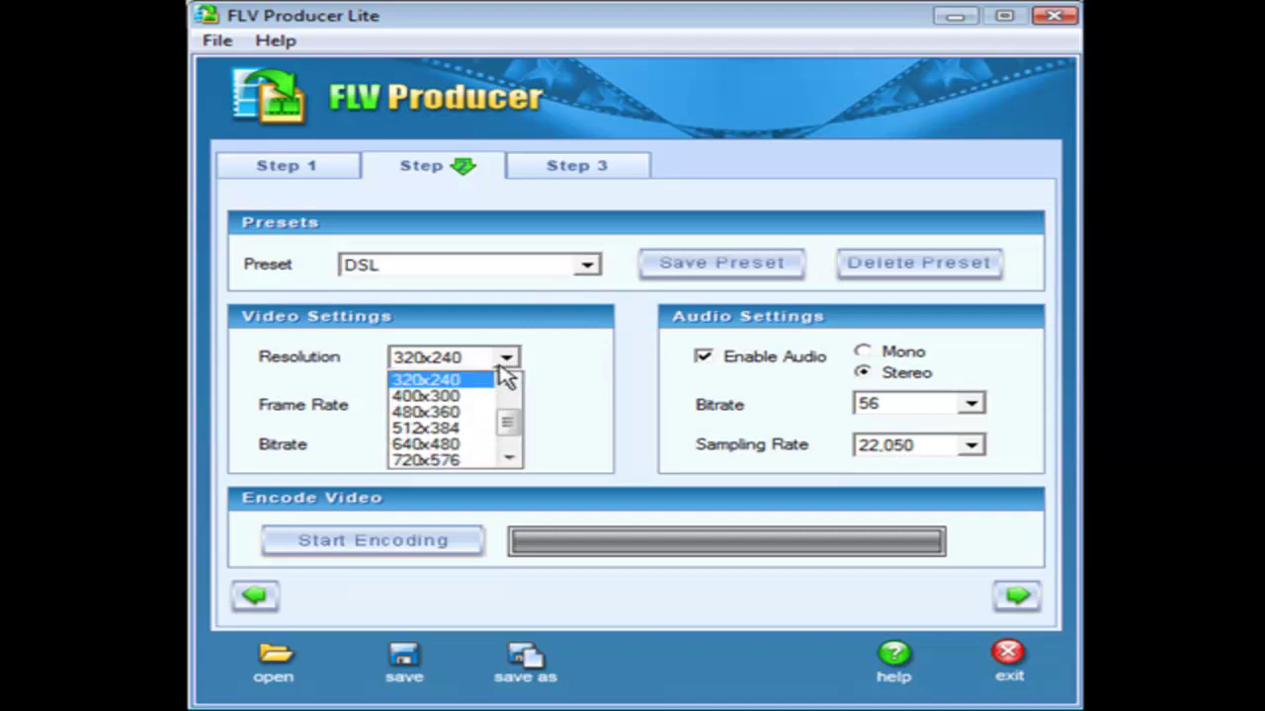
{"action": "left_click", "coordinate": [480, 413]}
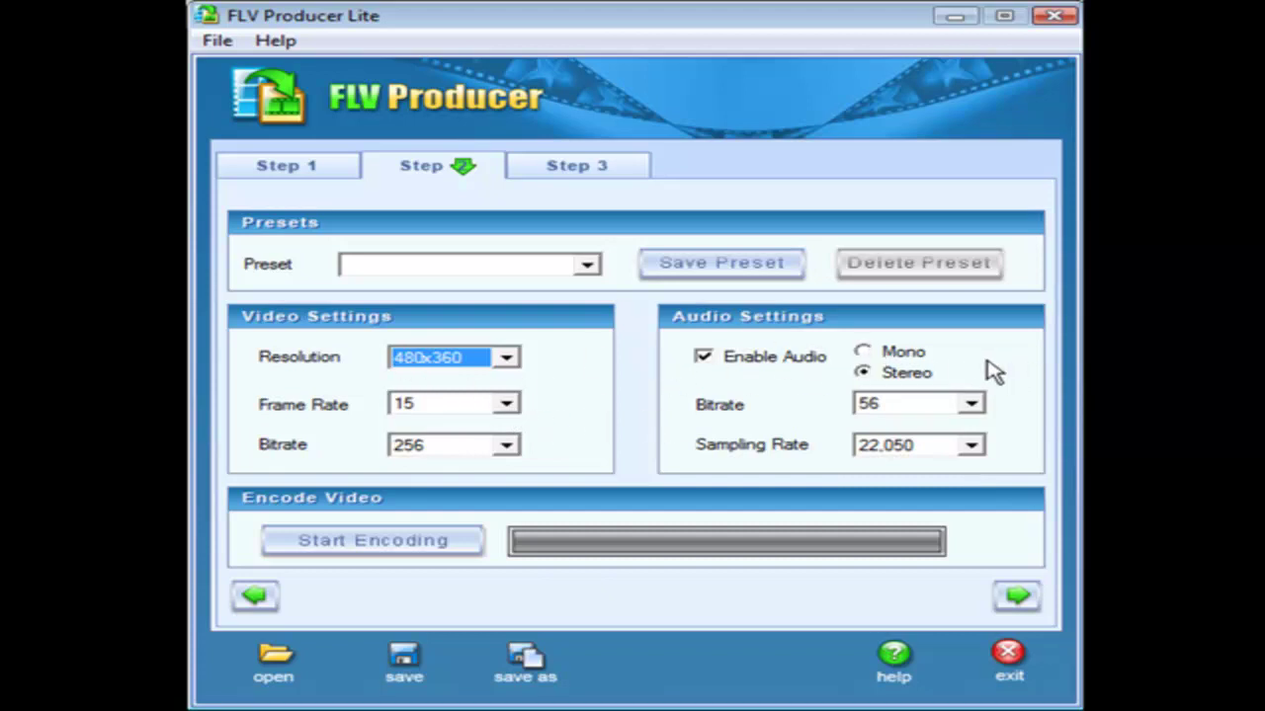
{"action": "left_click", "coordinate": [867, 352]}
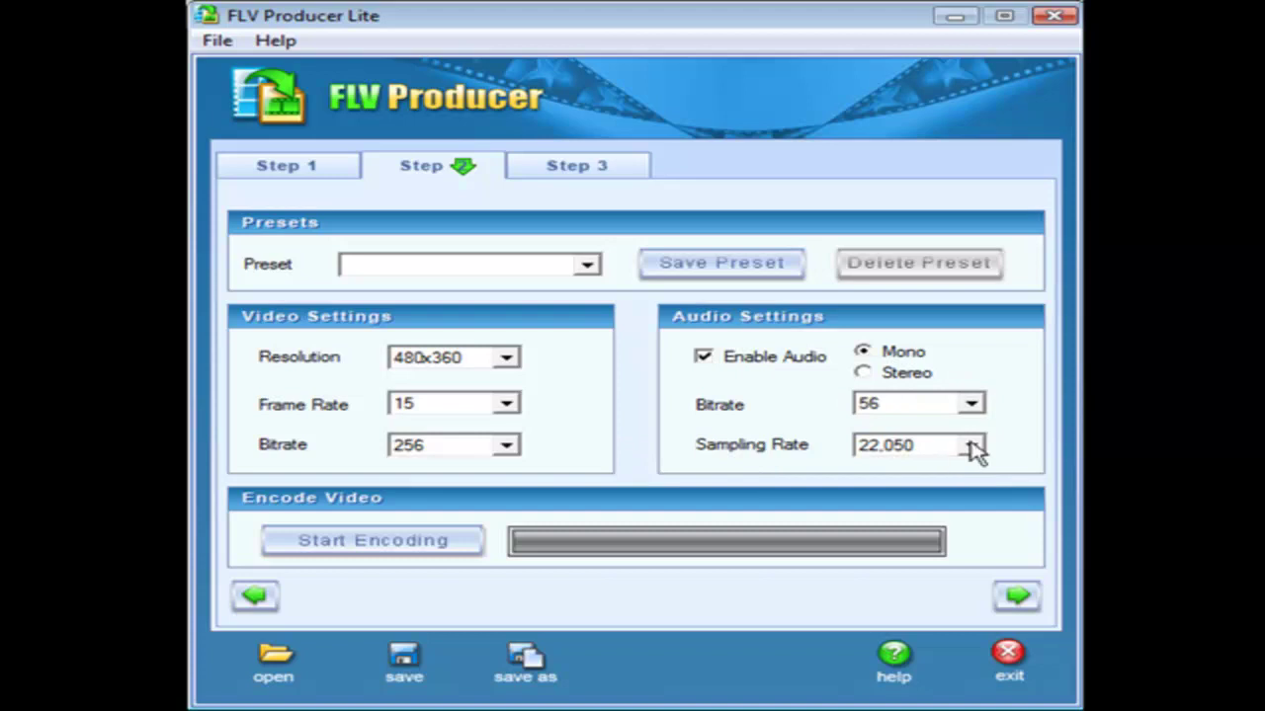
Encode the video, then produce a web page titled Demo with the movie set to be paused at start
{"action": "left_click", "coordinate": [328, 540]}
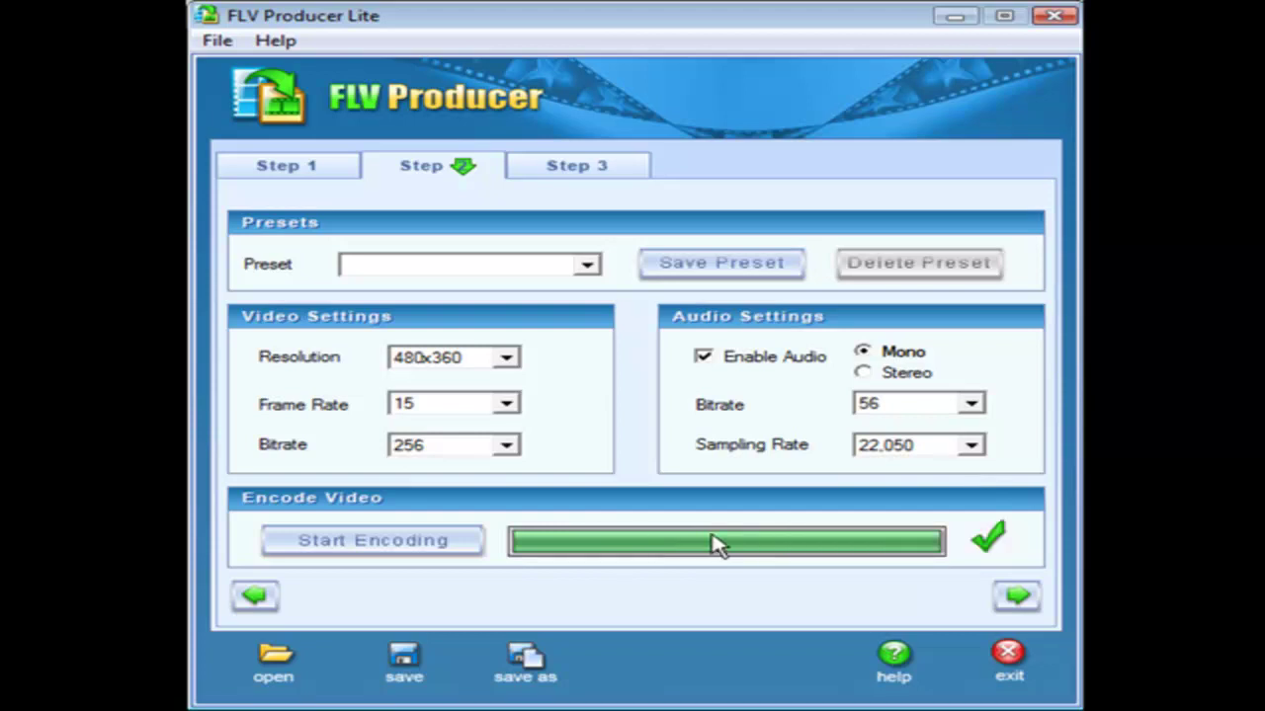
{"action": "left_click", "coordinate": [1017, 596]}
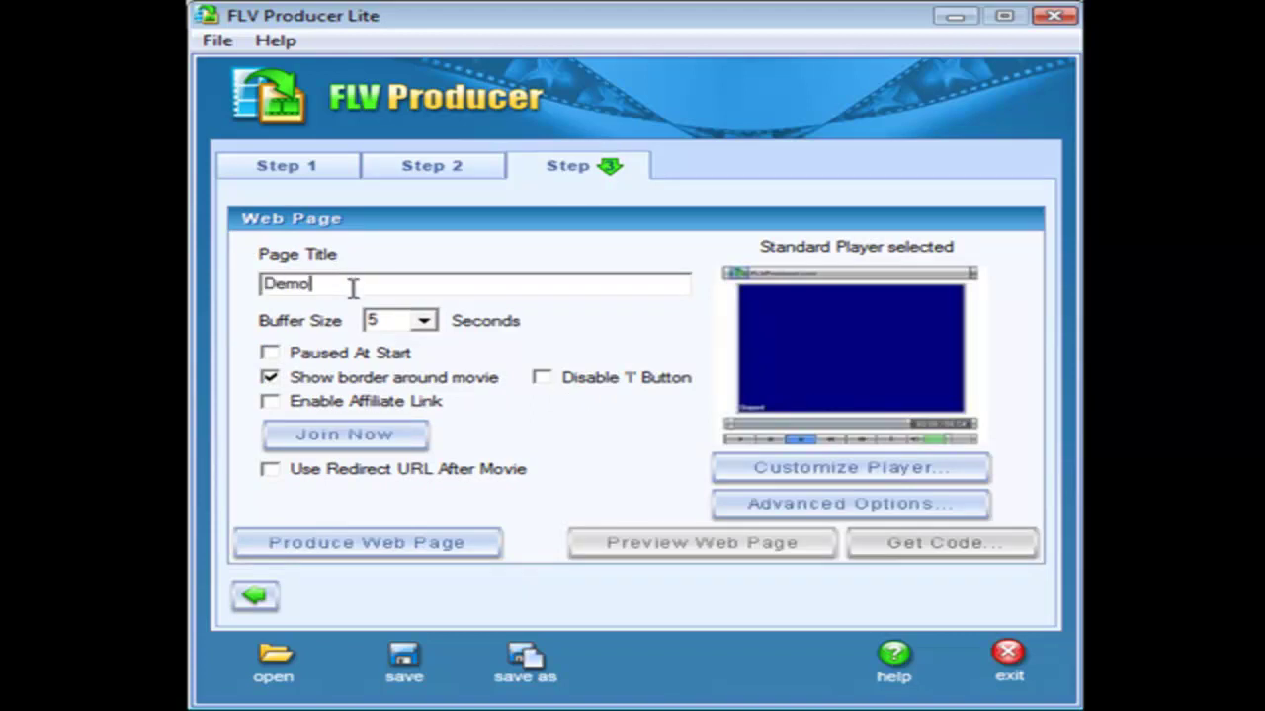
{"action": "left_click", "coordinate": [271, 354]}
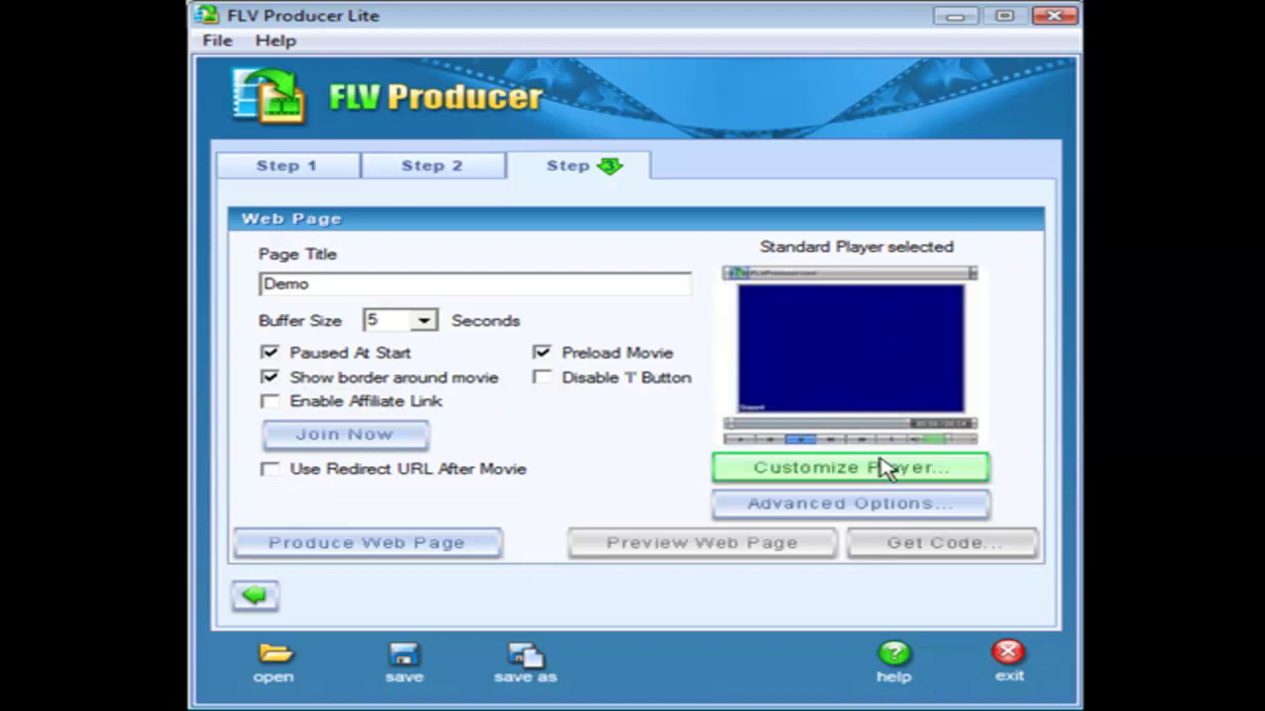
{"action": "left_click", "coordinate": [440, 551]}
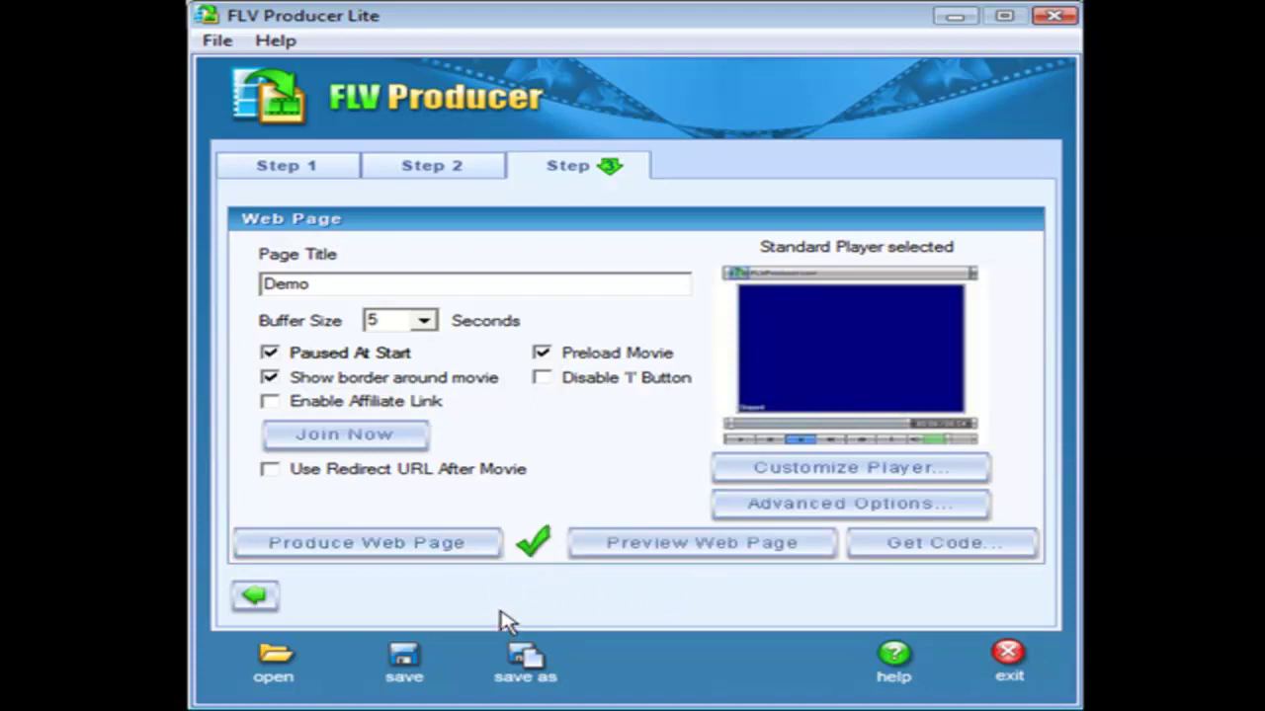
Preview the produced web page, play the video briefly, pause it and close the preview
{"action": "left_click", "coordinate": [701, 546]}
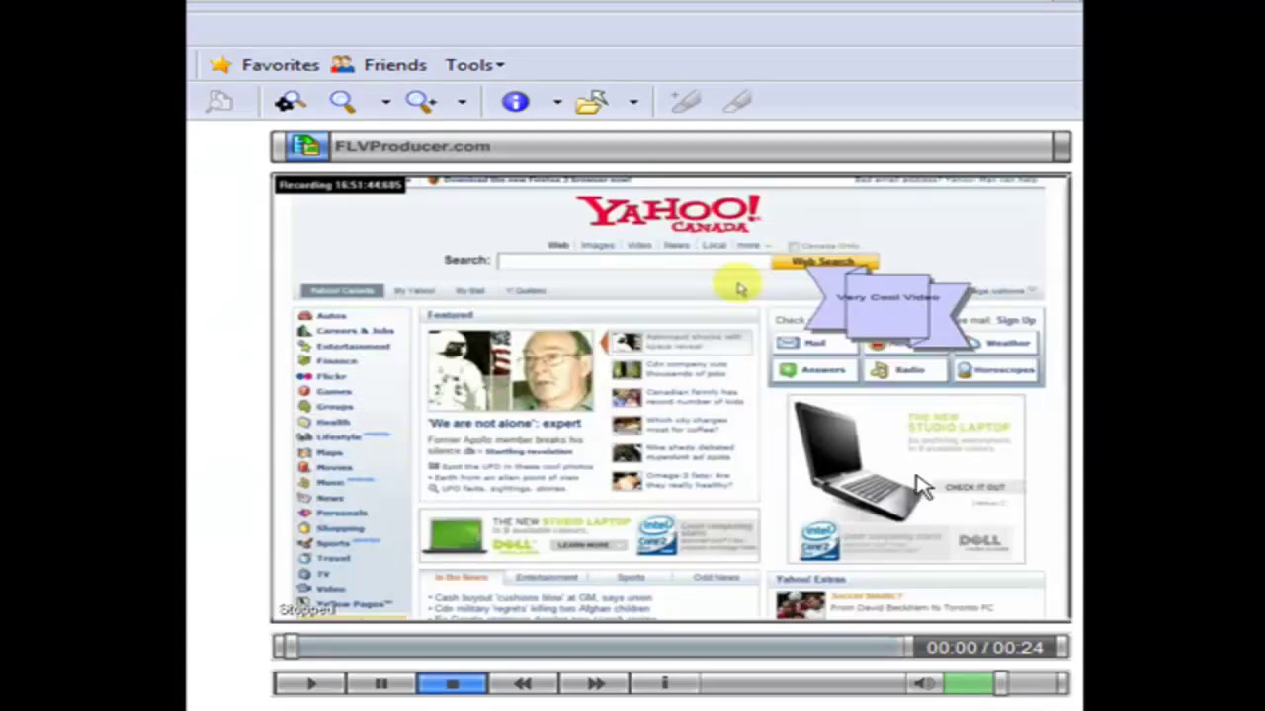
{"action": "left_click", "coordinate": [306, 687]}
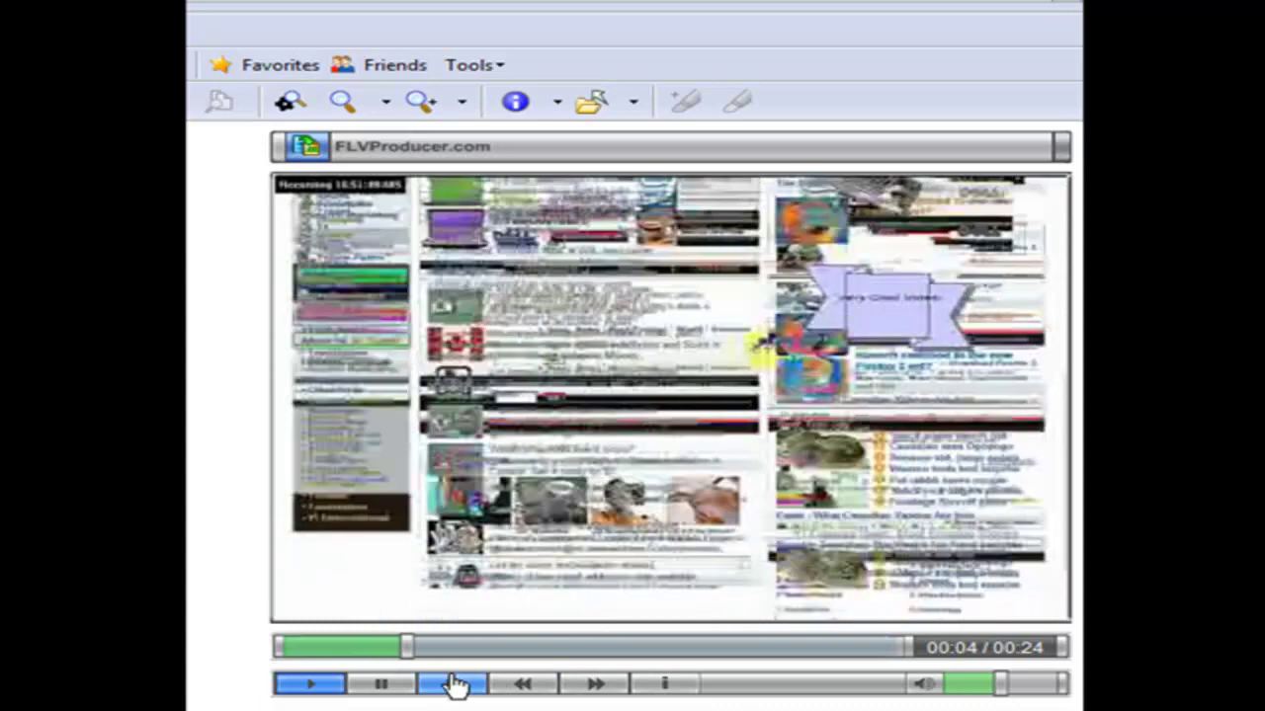
{"action": "left_click", "coordinate": [401, 685]}
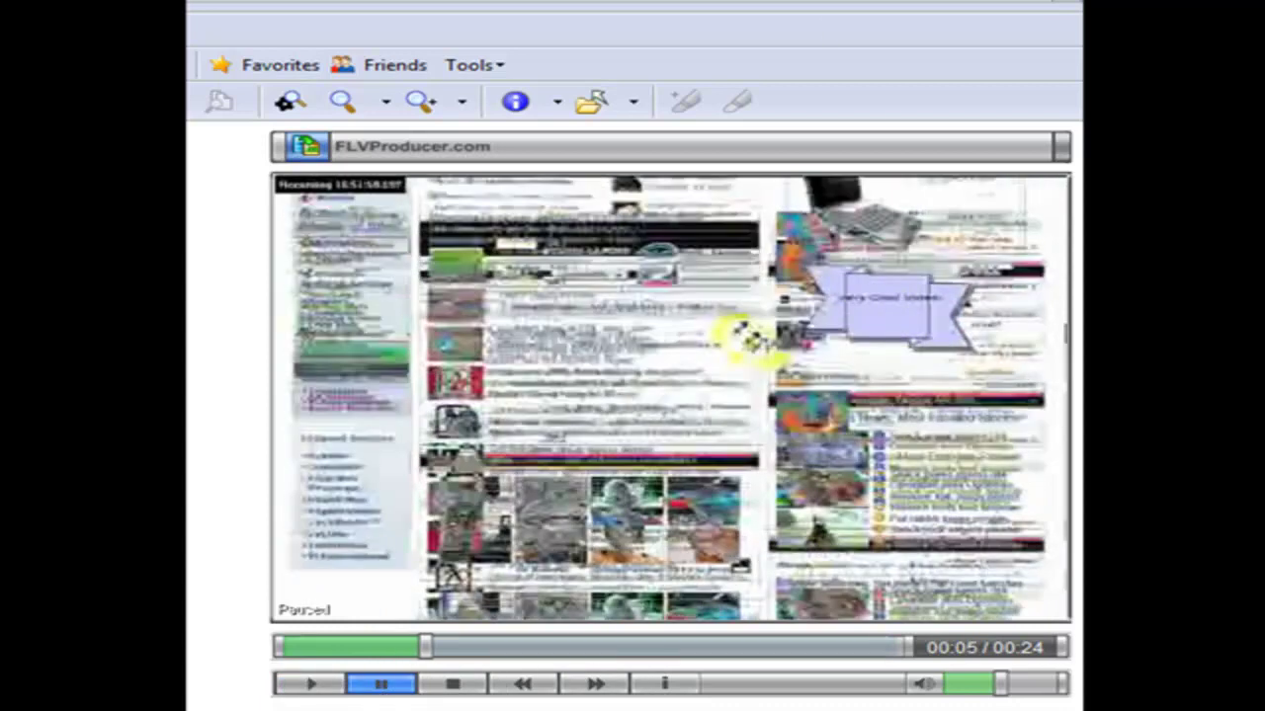
{"action": "key", "text": "alt+F4"}
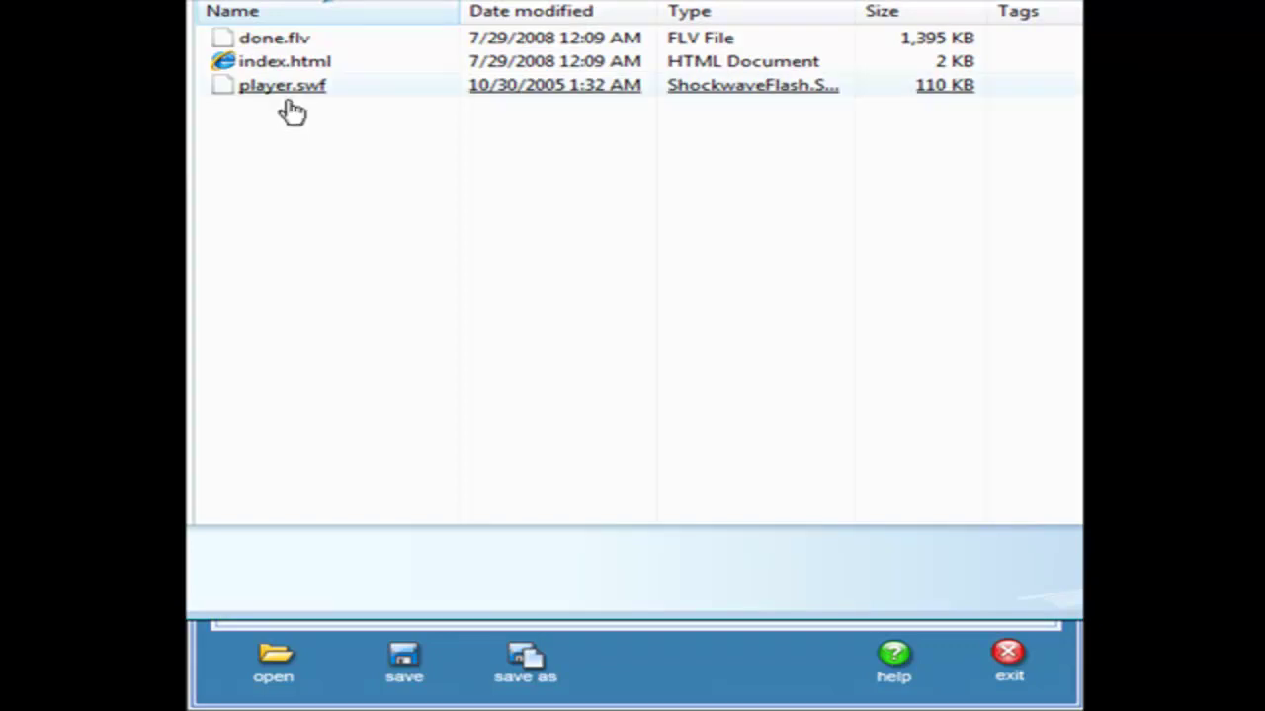
Examine the generated output files done.flv, index.html and player.swf in the done folder
{"action": "left_click", "coordinate": [255, 41]}
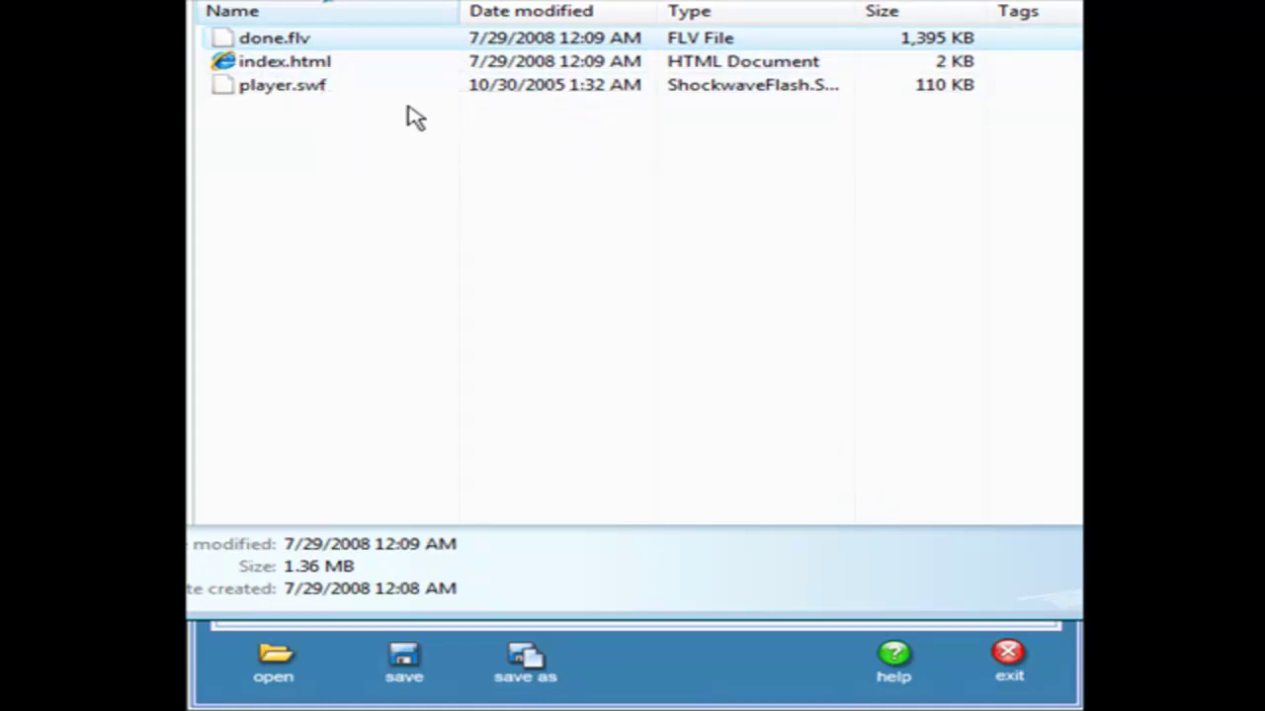
{"action": "left_click", "coordinate": [313, 67]}
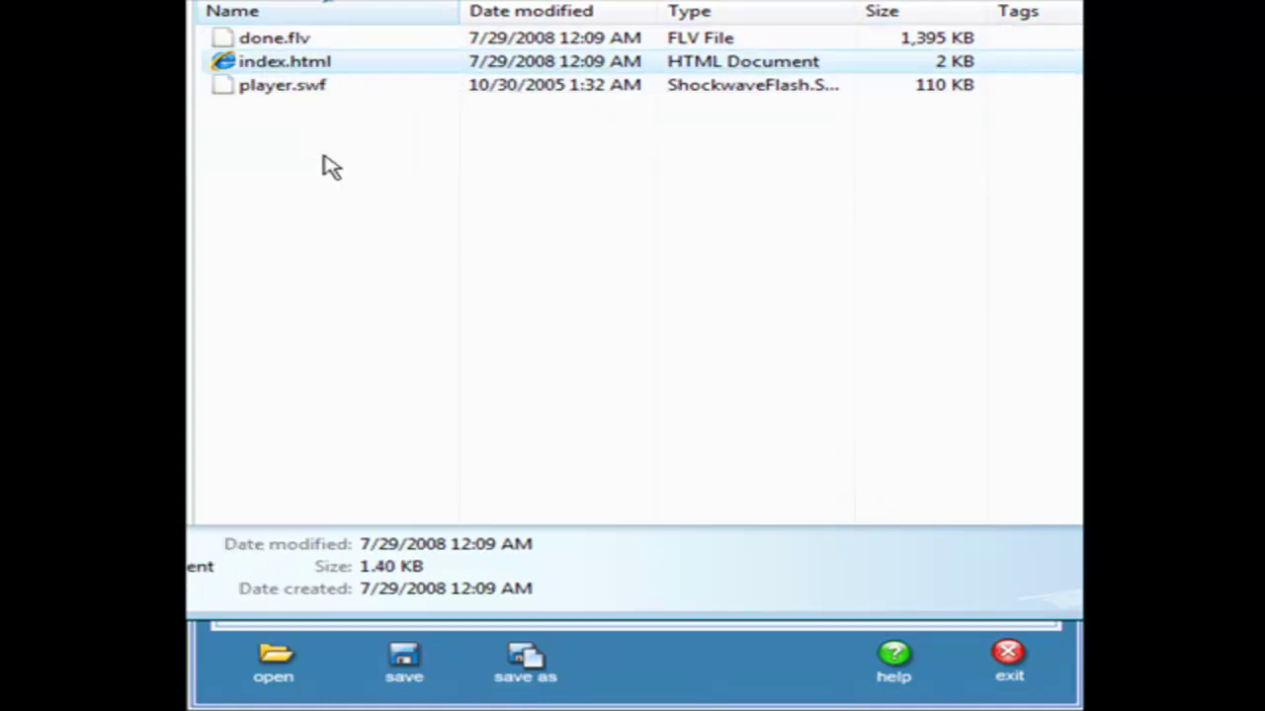
{"action": "left_click", "coordinate": [293, 91]}
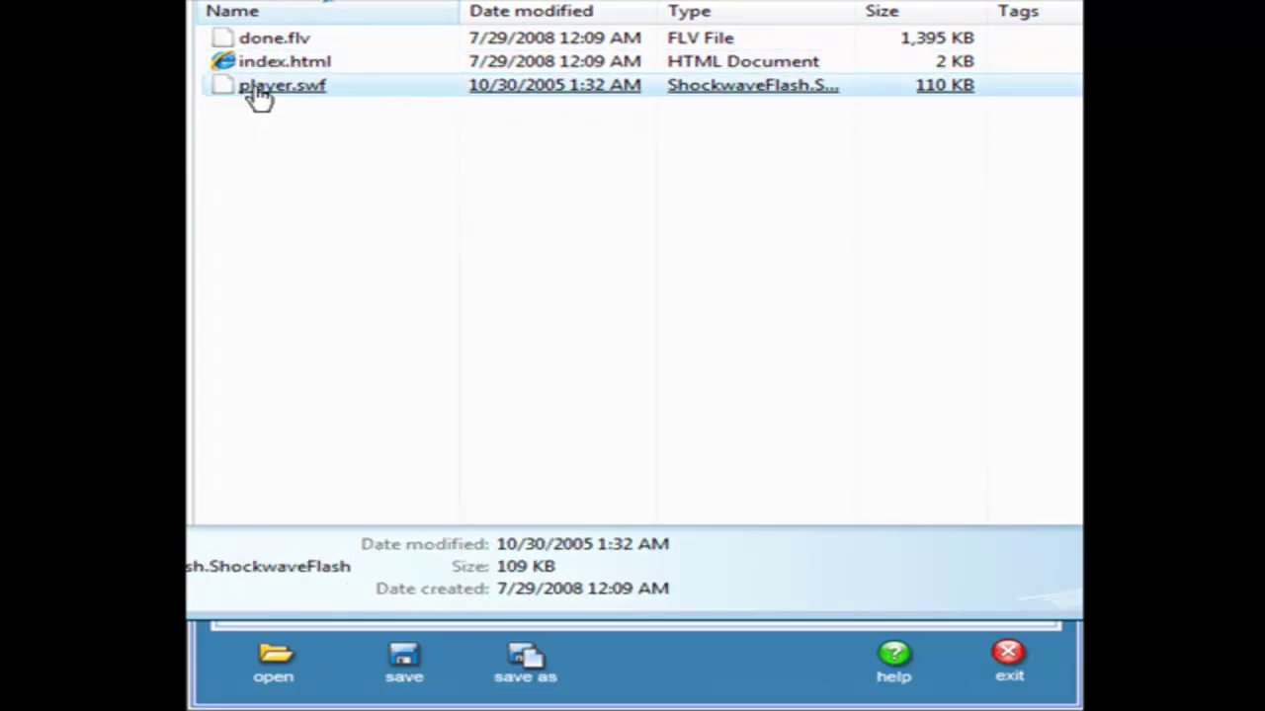
{"action": "left_click", "coordinate": [445, 239]}
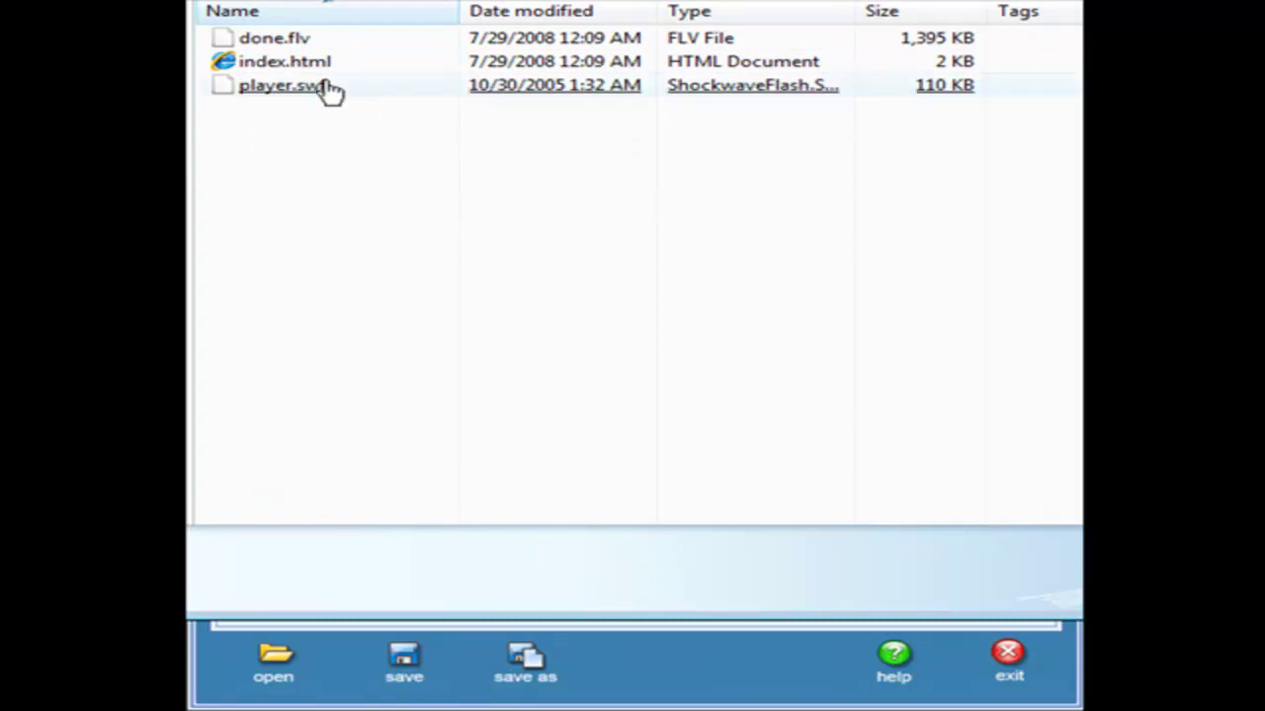
Open index.html in Firefox and check the Learn More about Flash Video link below the player
{"action": "left_click", "coordinate": [296, 67]}
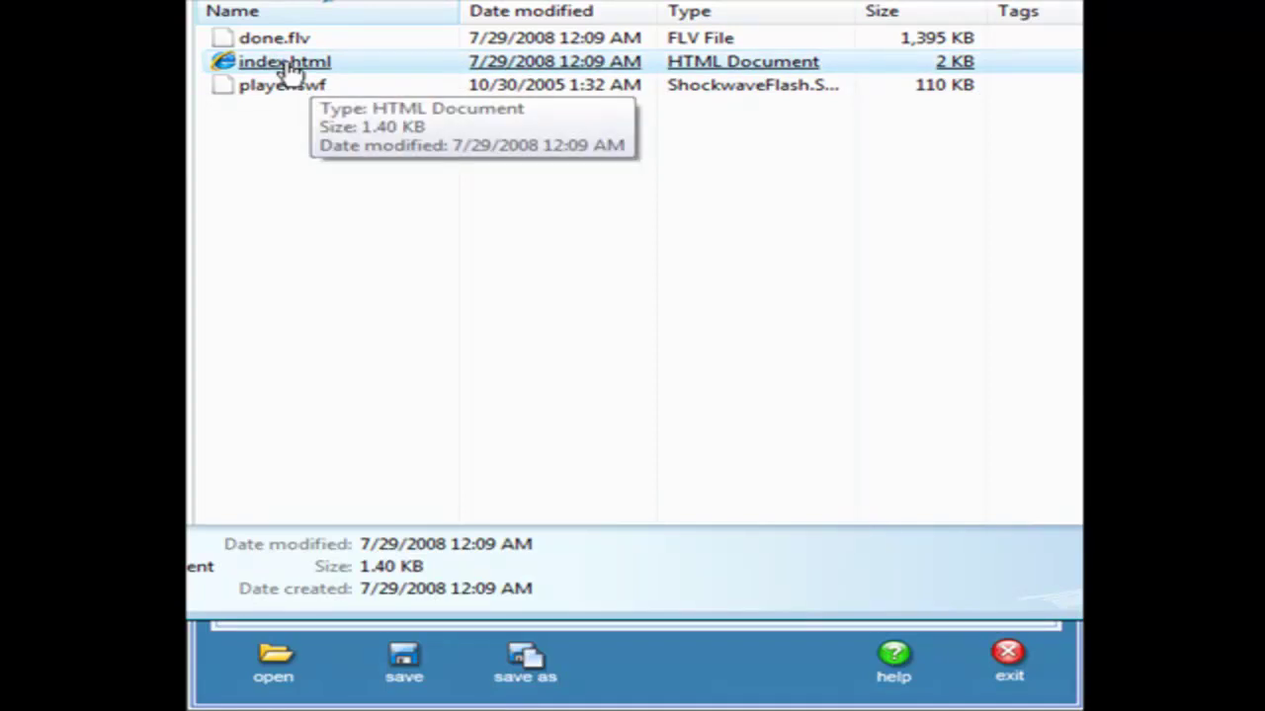
{"action": "right_click", "coordinate": [288, 65]}
{"action": "mouse_move", "coordinate": [405, 215]}
{"action": "left_click", "coordinate": [751, 214]}
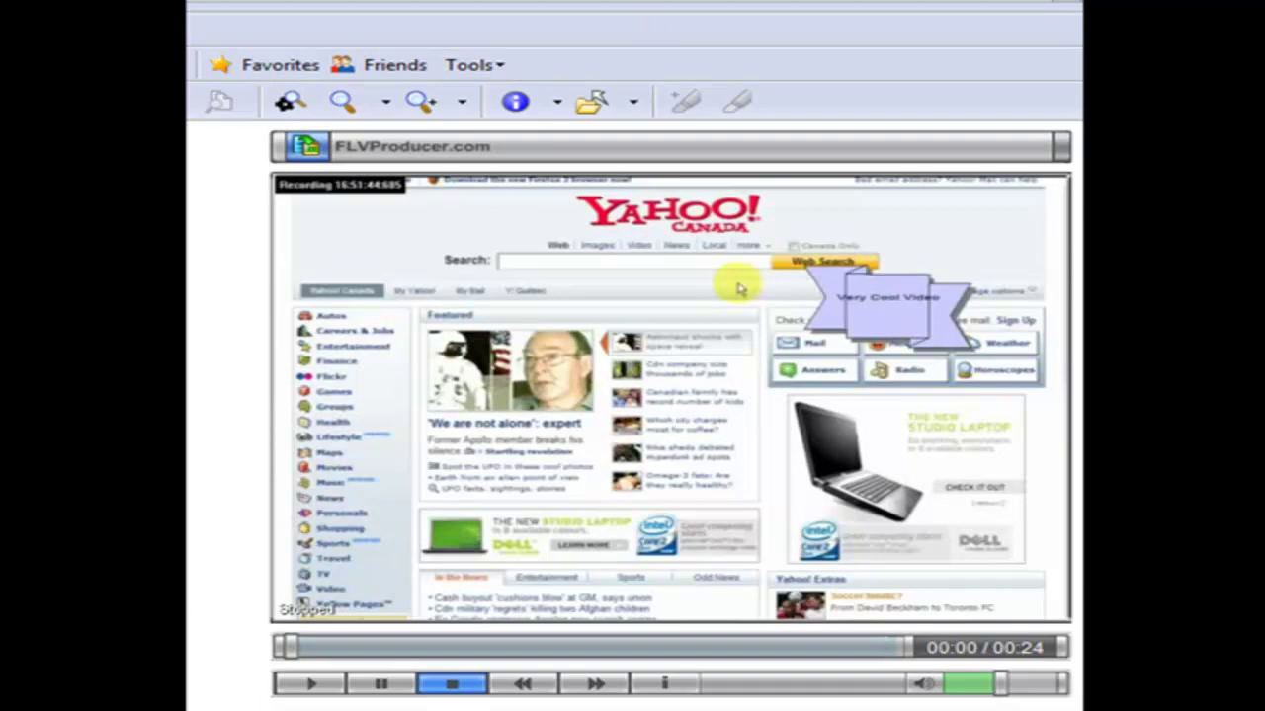
{"action": "scroll", "coordinate": [632, 395], "scroll_direction": "down", "scroll_amount": 3}
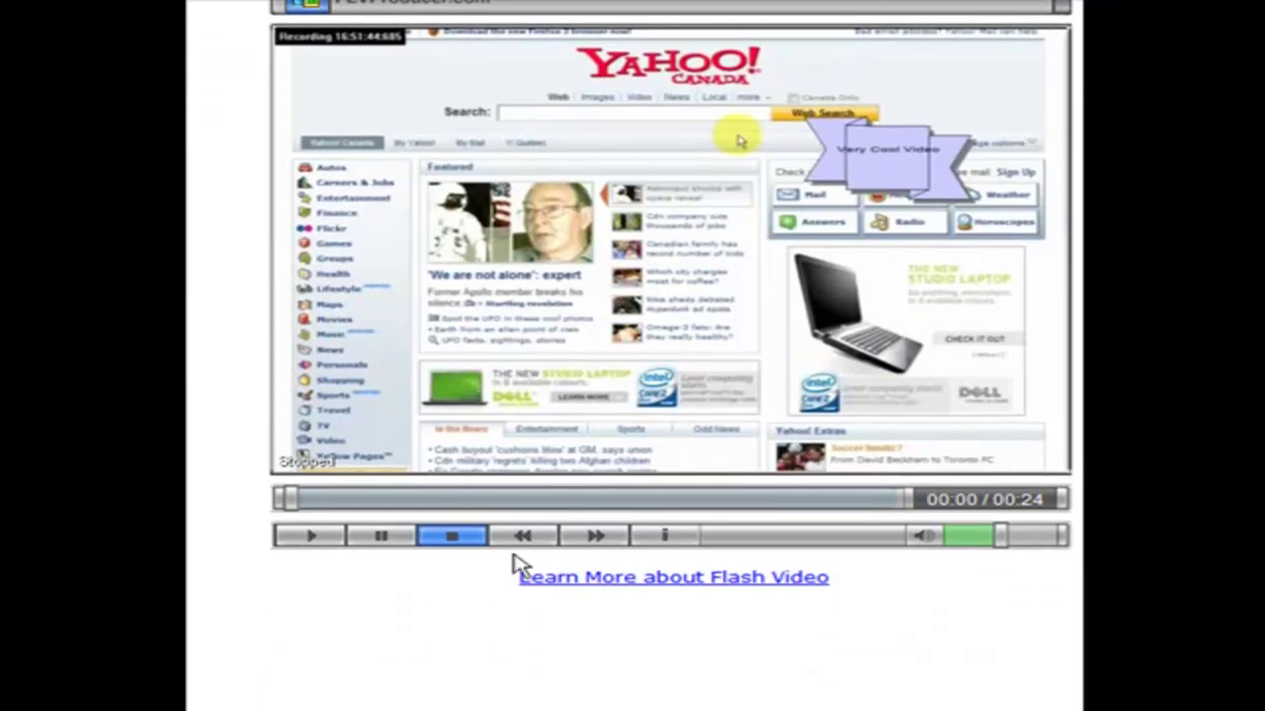
{"action": "left_click", "coordinate": [749, 579]}
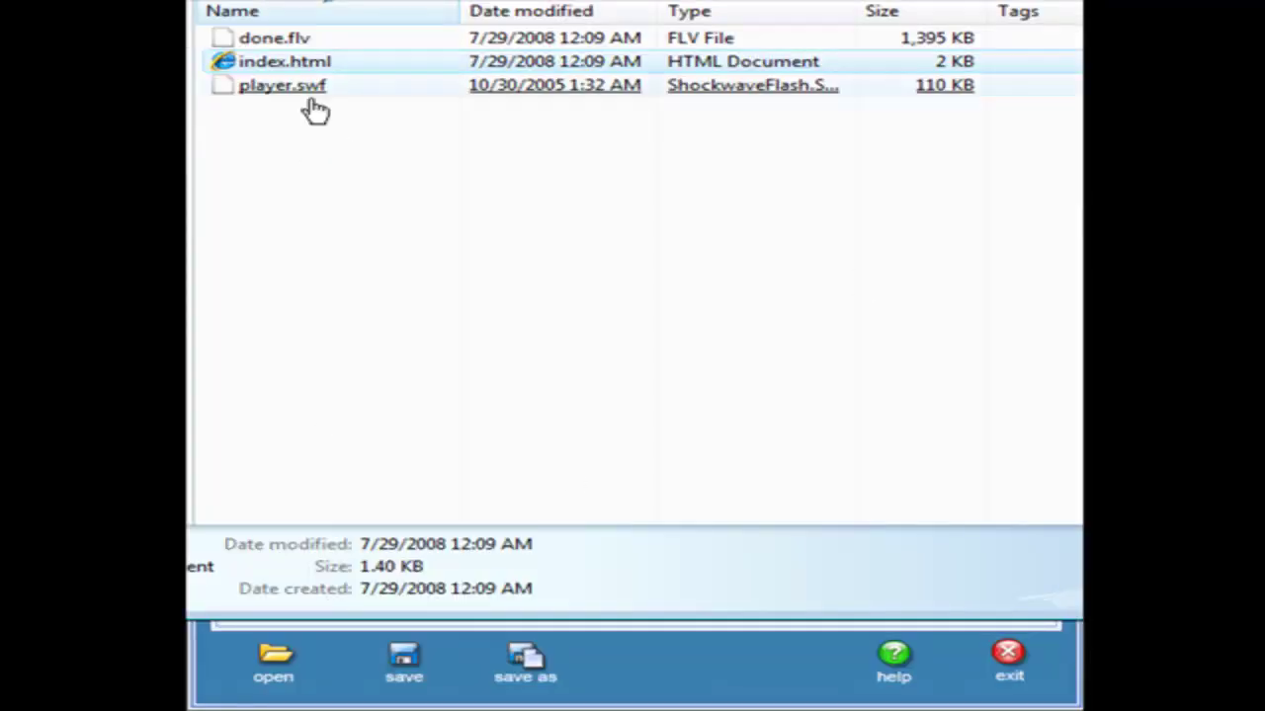
Open index.html in Notepad, remove the Learn More about Flash Video link code and save the file
{"action": "right_click", "coordinate": [293, 62]}
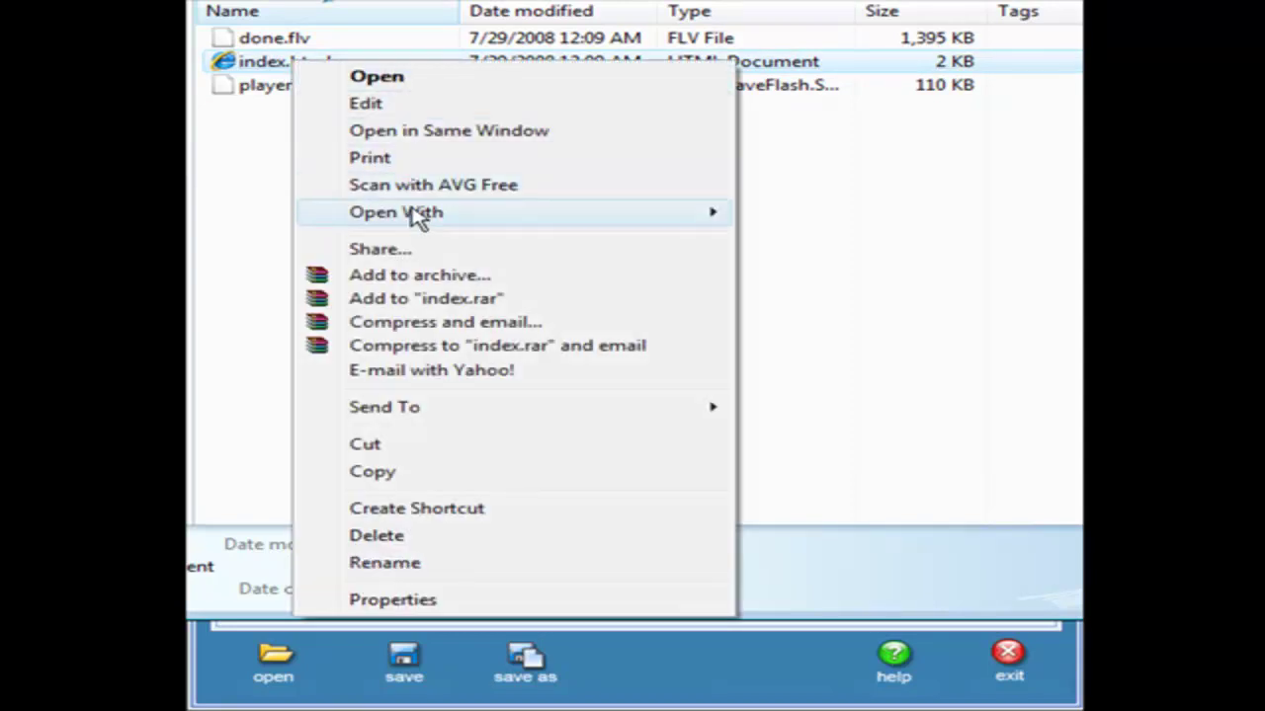
{"action": "mouse_move", "coordinate": [419, 213]}
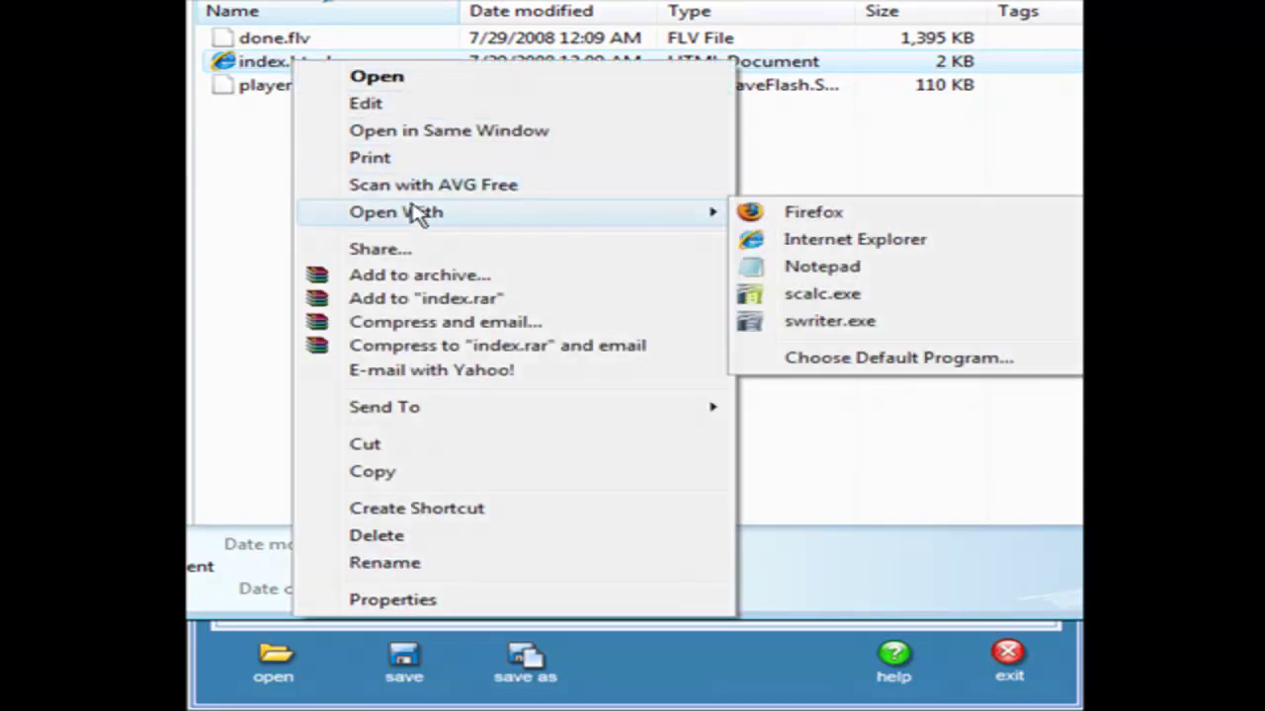
{"action": "left_click", "coordinate": [828, 277]}
{"action": "left_click_drag", "start_coordinate": [599, 373], "coordinate": [635, 47]}
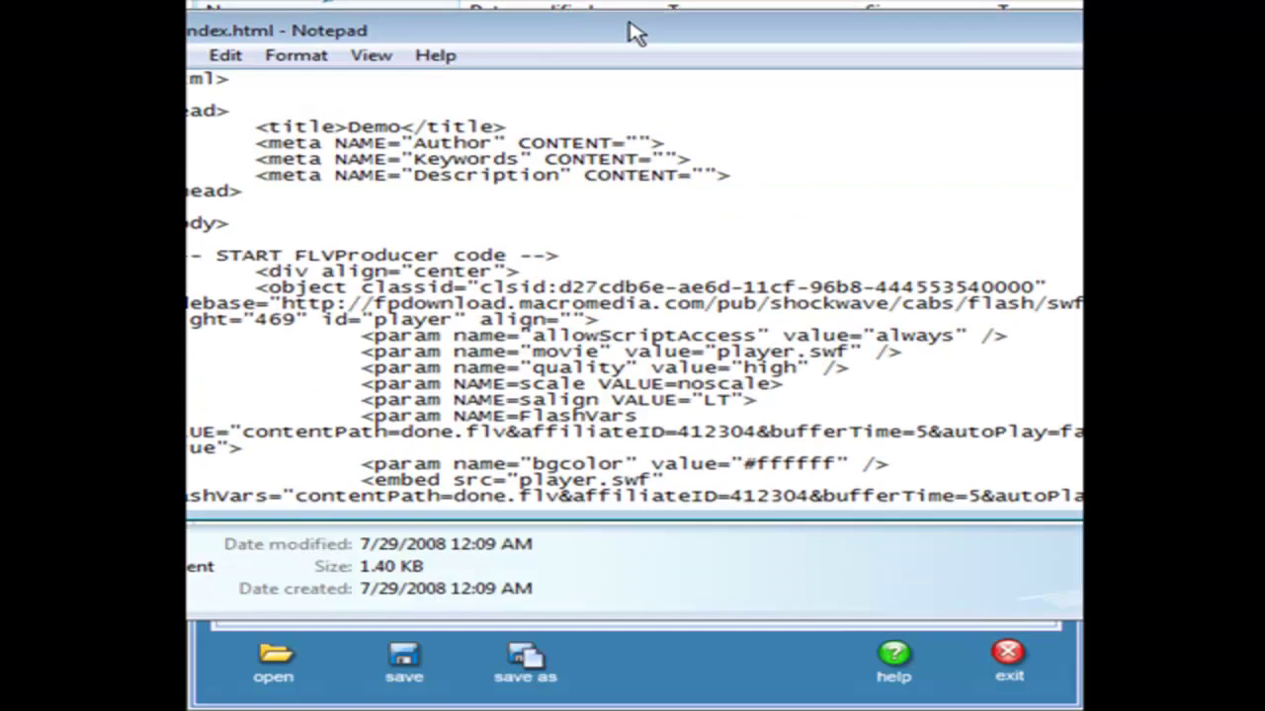
{"action": "scroll", "coordinate": [648, 245], "scroll_direction": "down", "scroll_amount": 5}
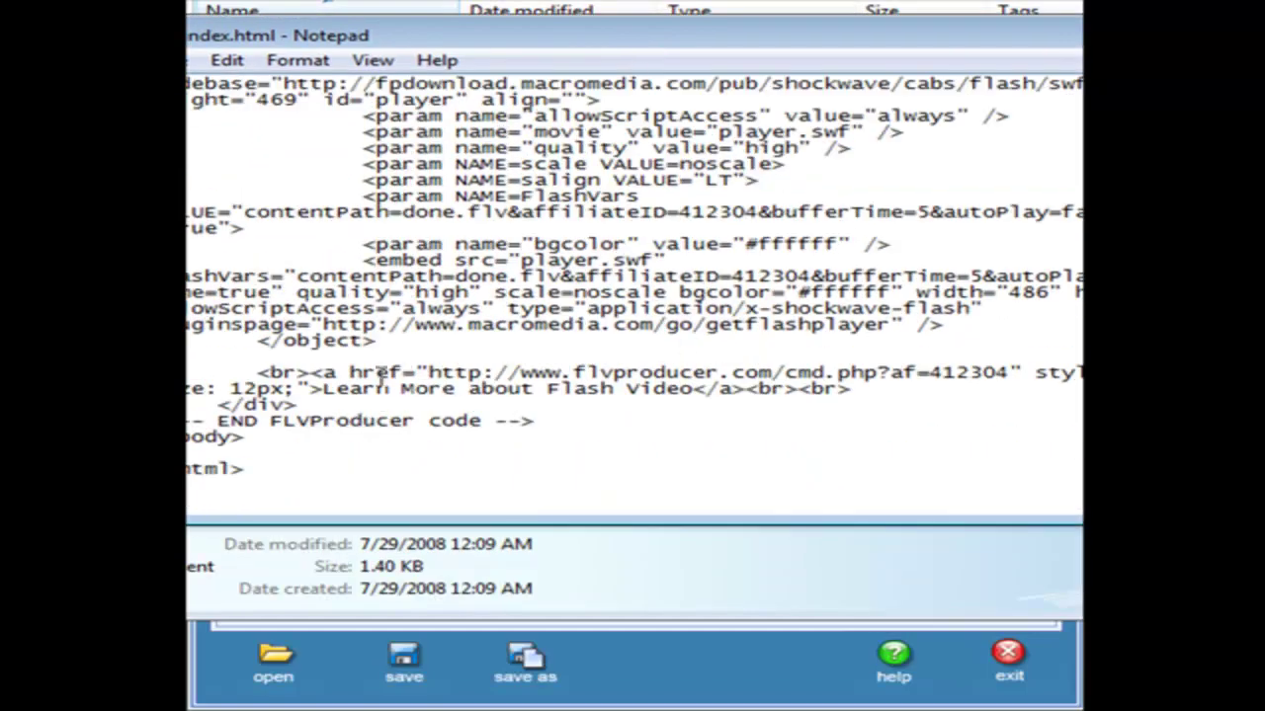
{"action": "left_click_drag", "start_coordinate": [271, 373], "coordinate": [952, 388]}
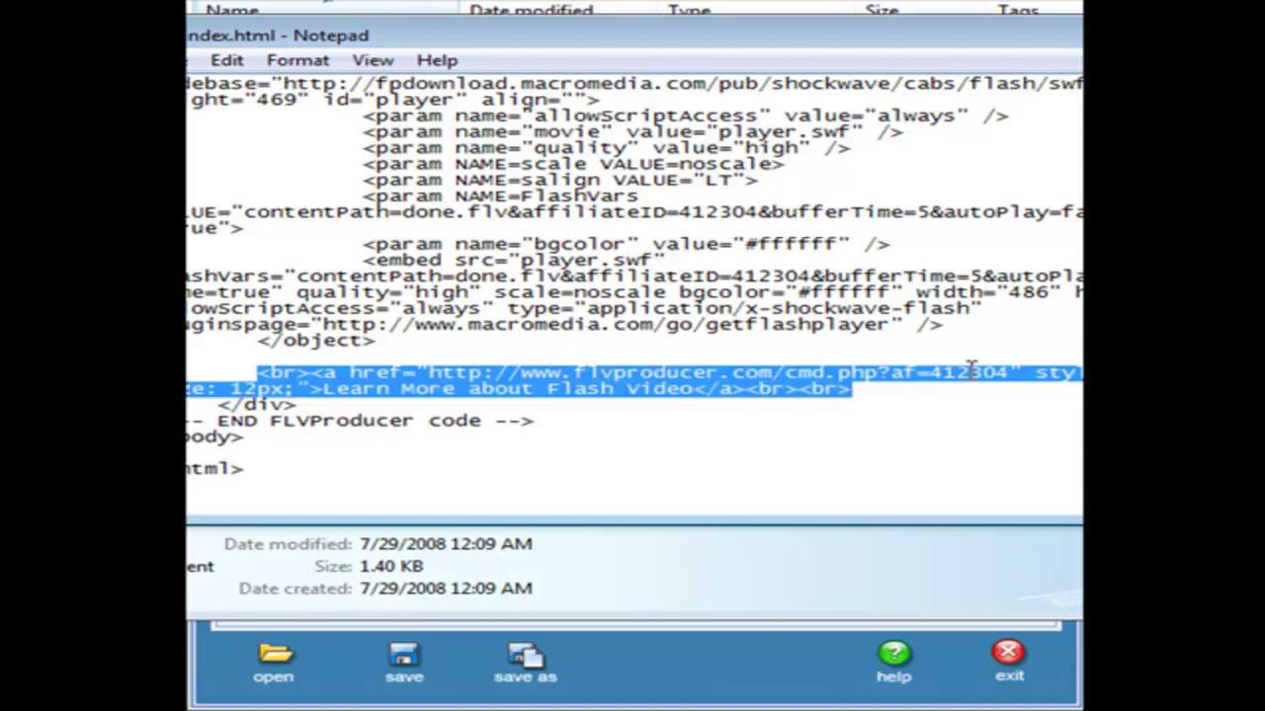
{"action": "key", "text": "Delete"}
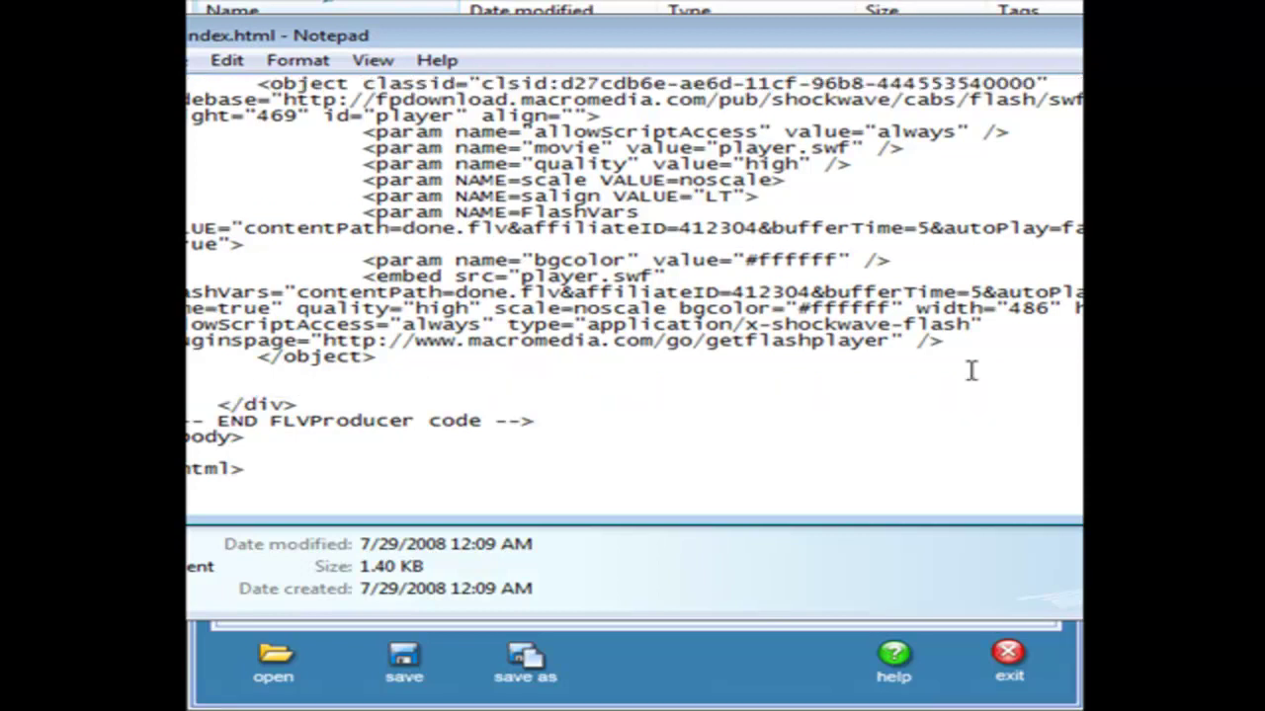
{"action": "key", "text": "alt+F4"}
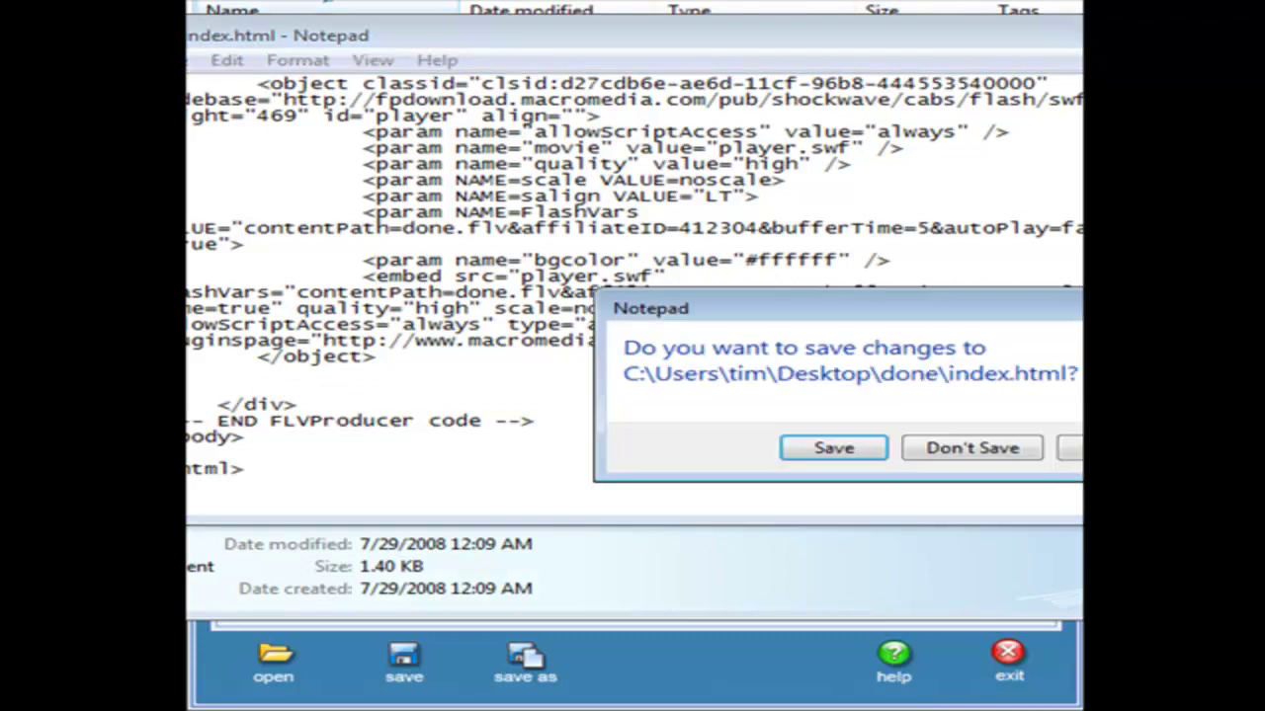
{"action": "left_click", "coordinate": [834, 449]}
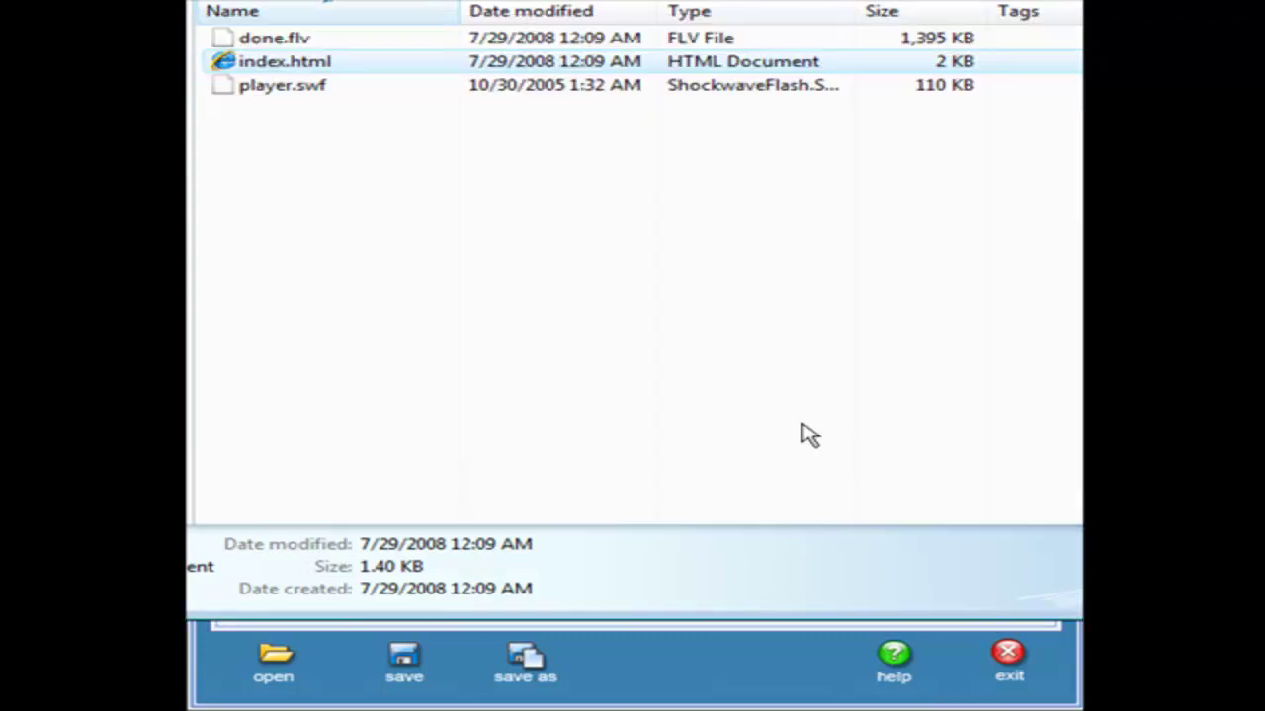
Open the edited index.html in Firefox to check the page without the link
{"action": "right_click", "coordinate": [314, 79]}
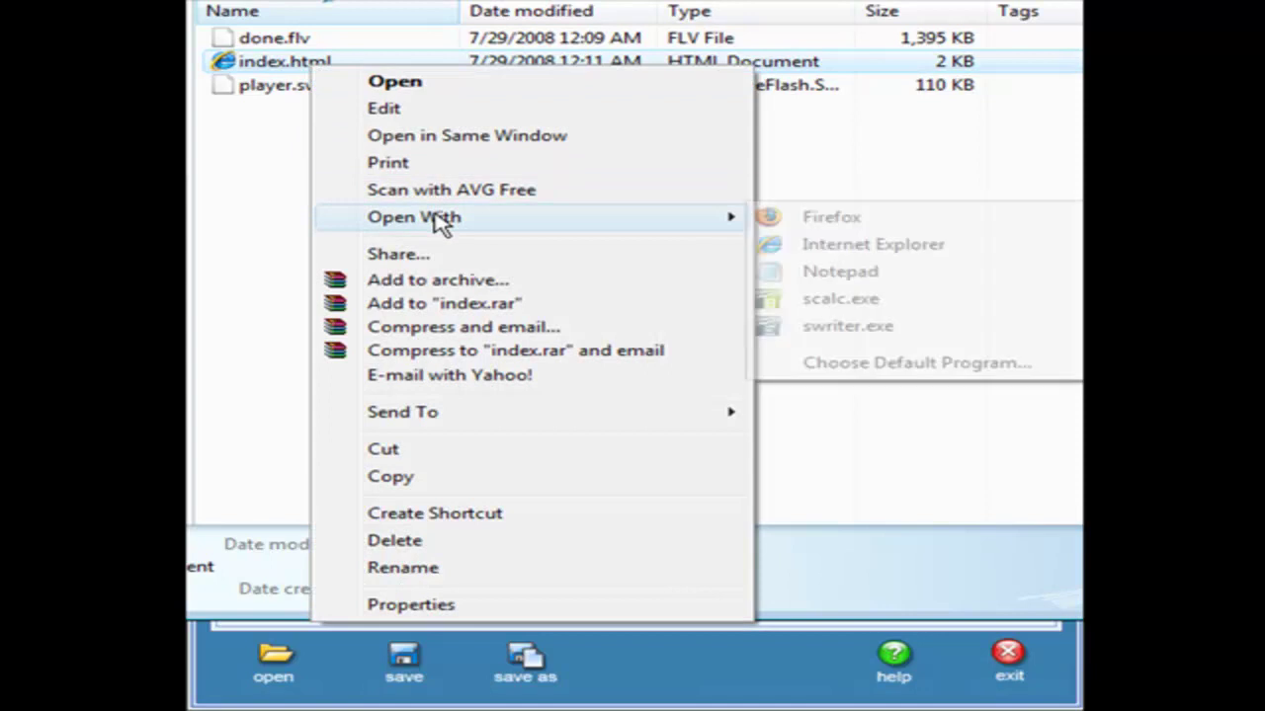
{"action": "mouse_move", "coordinate": [437, 220]}
{"action": "left_click", "coordinate": [820, 218]}
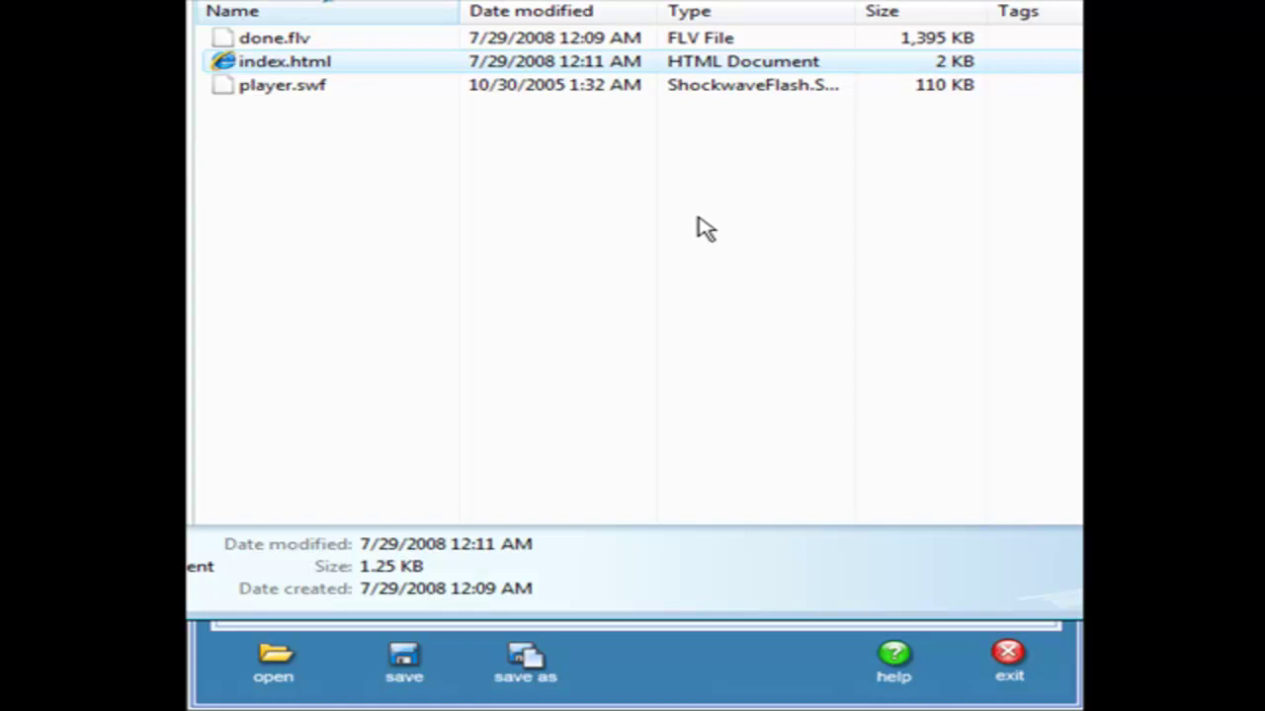
Open index.html in Notepad and copy the whole block from START FLVProducer code through END FLVProducer code, then close the file
{"action": "right_click", "coordinate": [299, 63]}
{"action": "mouse_move", "coordinate": [431, 220]}
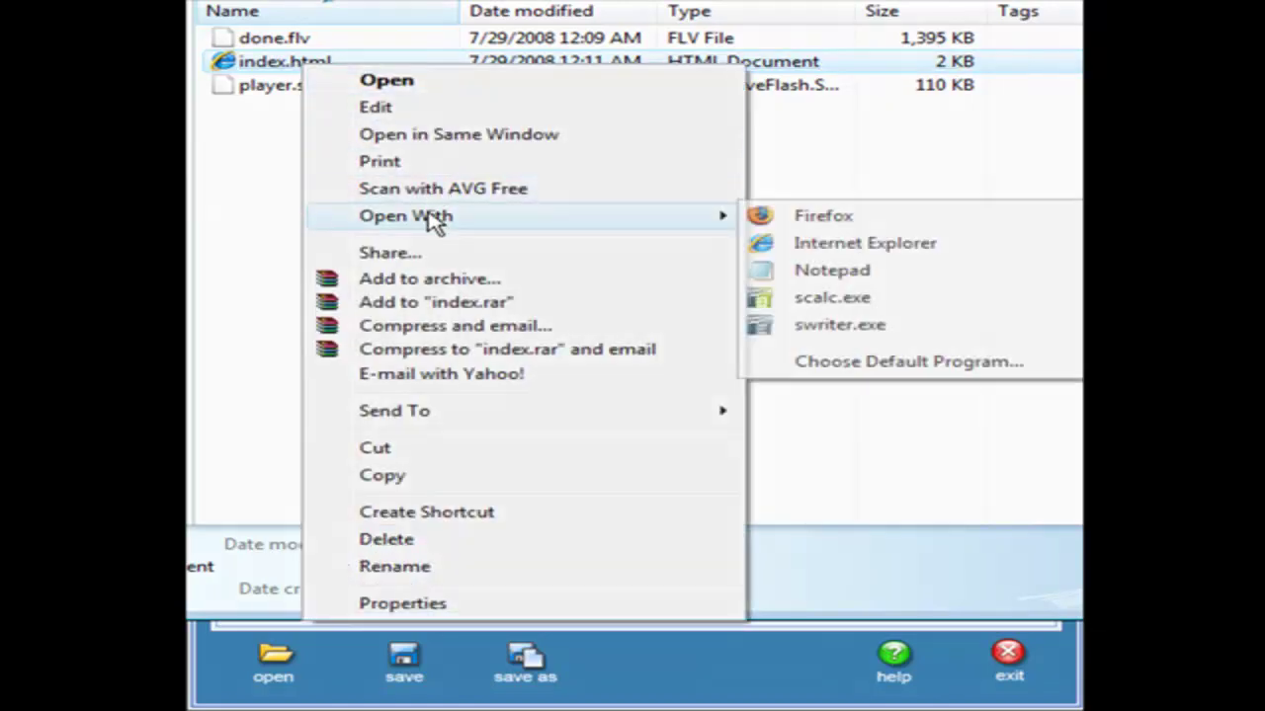
{"action": "left_click", "coordinate": [832, 273]}
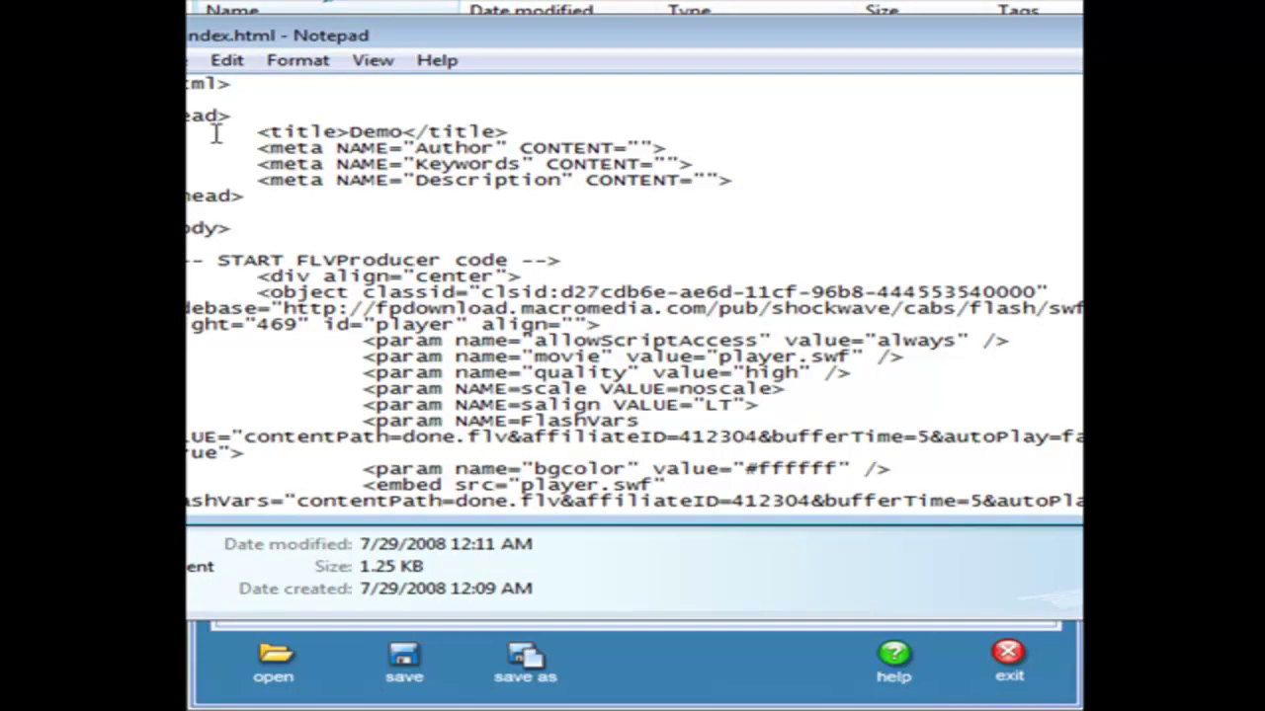
{"action": "scroll", "coordinate": [485, 231], "scroll_direction": "down", "scroll_amount": 2}
{"action": "scroll", "coordinate": [491, 231], "scroll_direction": "up", "scroll_amount": 2}
{"action": "left_click_drag", "start_coordinate": [188, 260], "coordinate": [640, 416]}
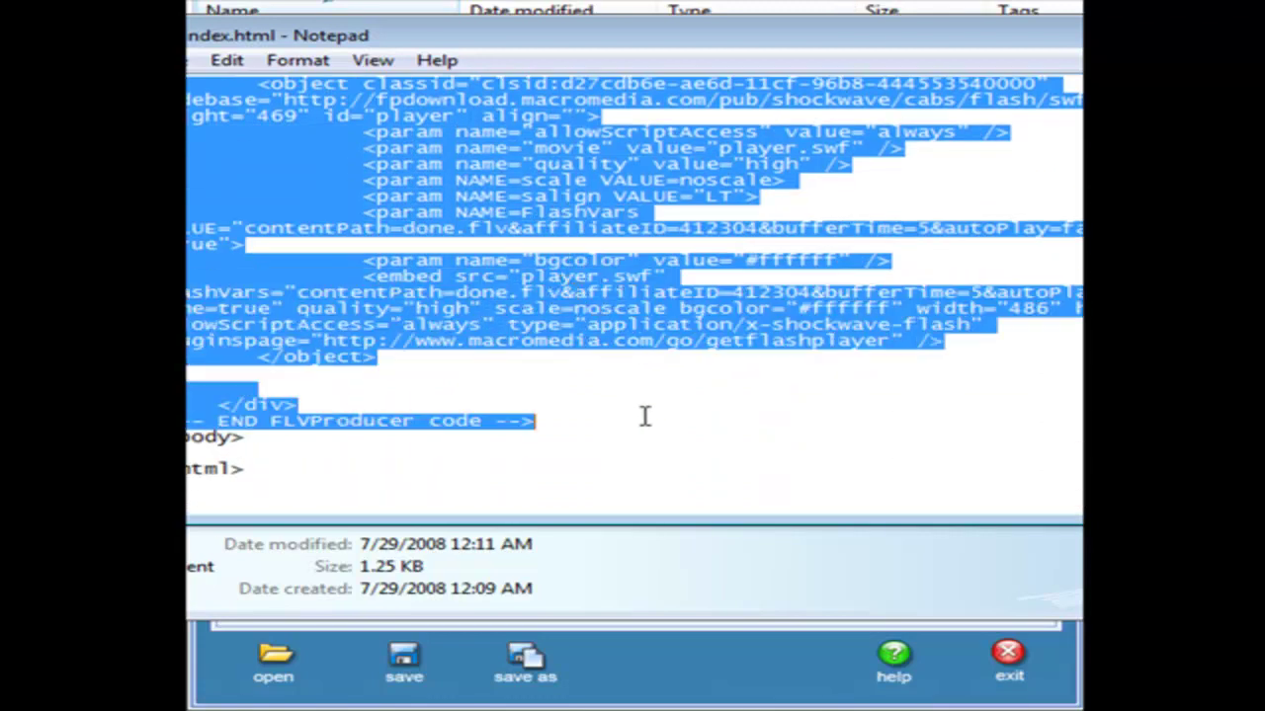
{"action": "scroll", "coordinate": [632, 296], "scroll_direction": "up", "scroll_amount": 4}
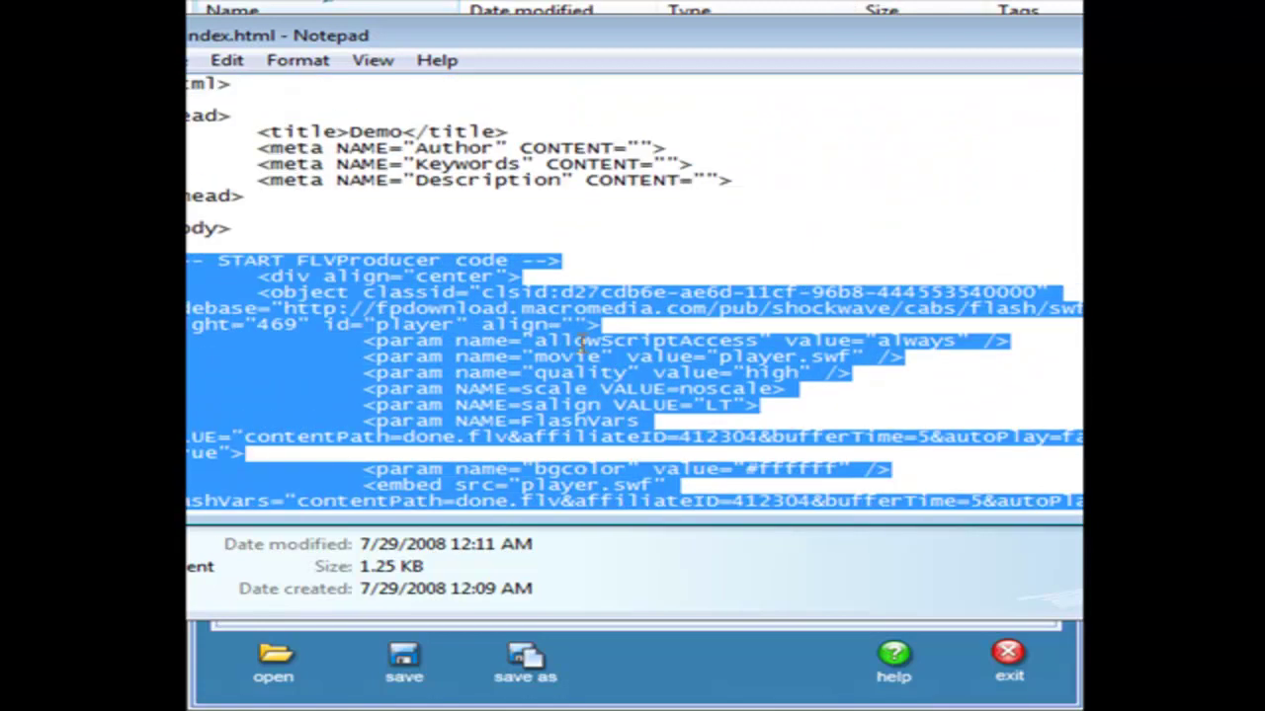
{"action": "scroll", "coordinate": [366, 245], "scroll_direction": "down", "scroll_amount": 3}
{"action": "right_click", "coordinate": [322, 174]}
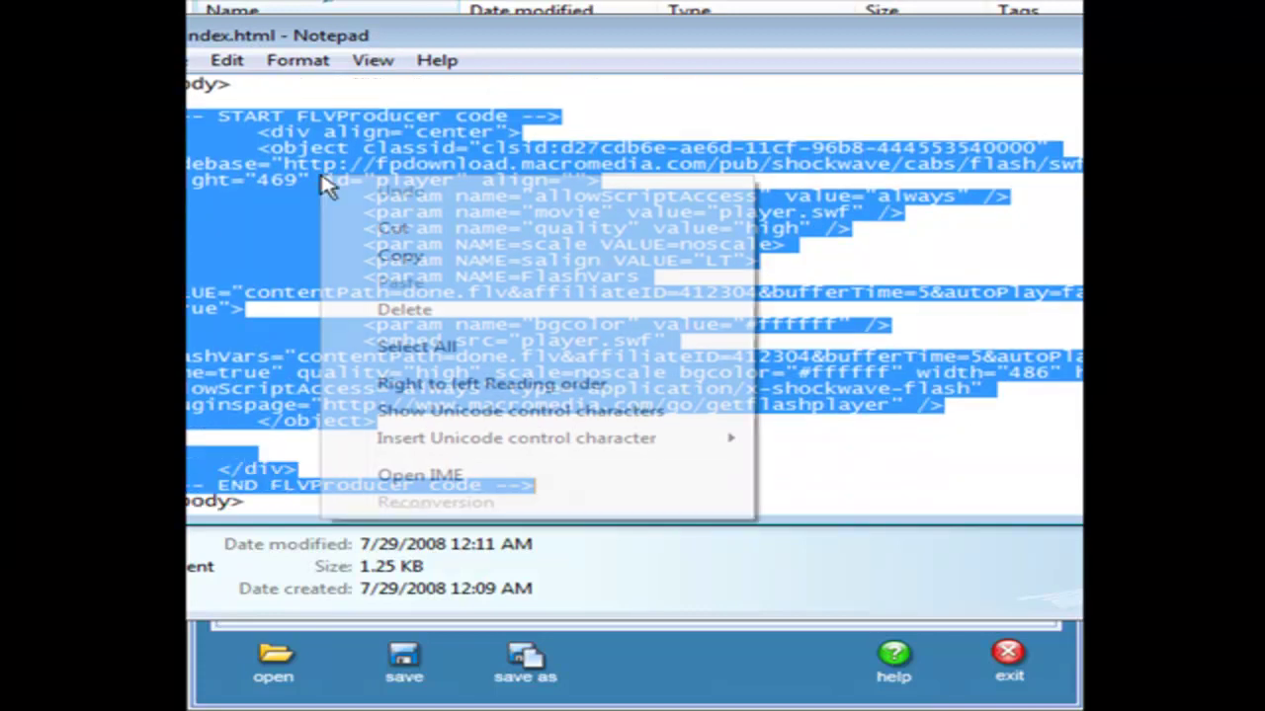
{"action": "left_click", "coordinate": [415, 260]}
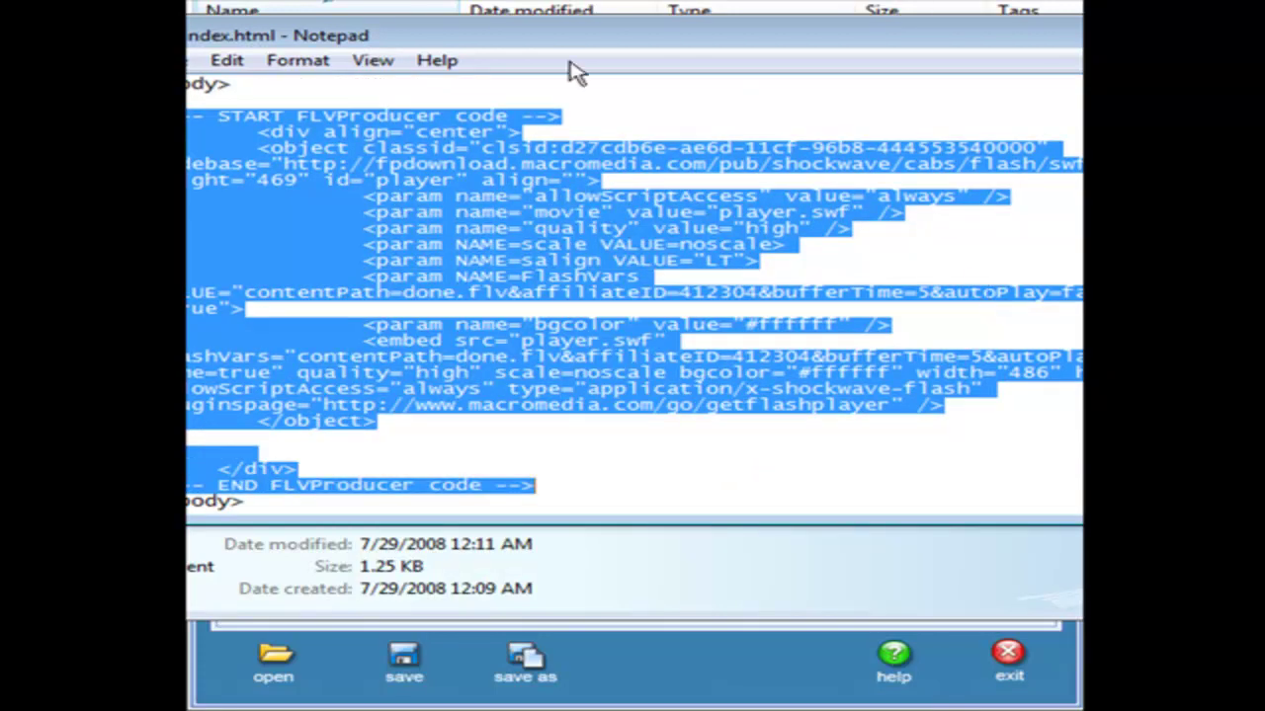
{"action": "key", "text": "alt+F4"}
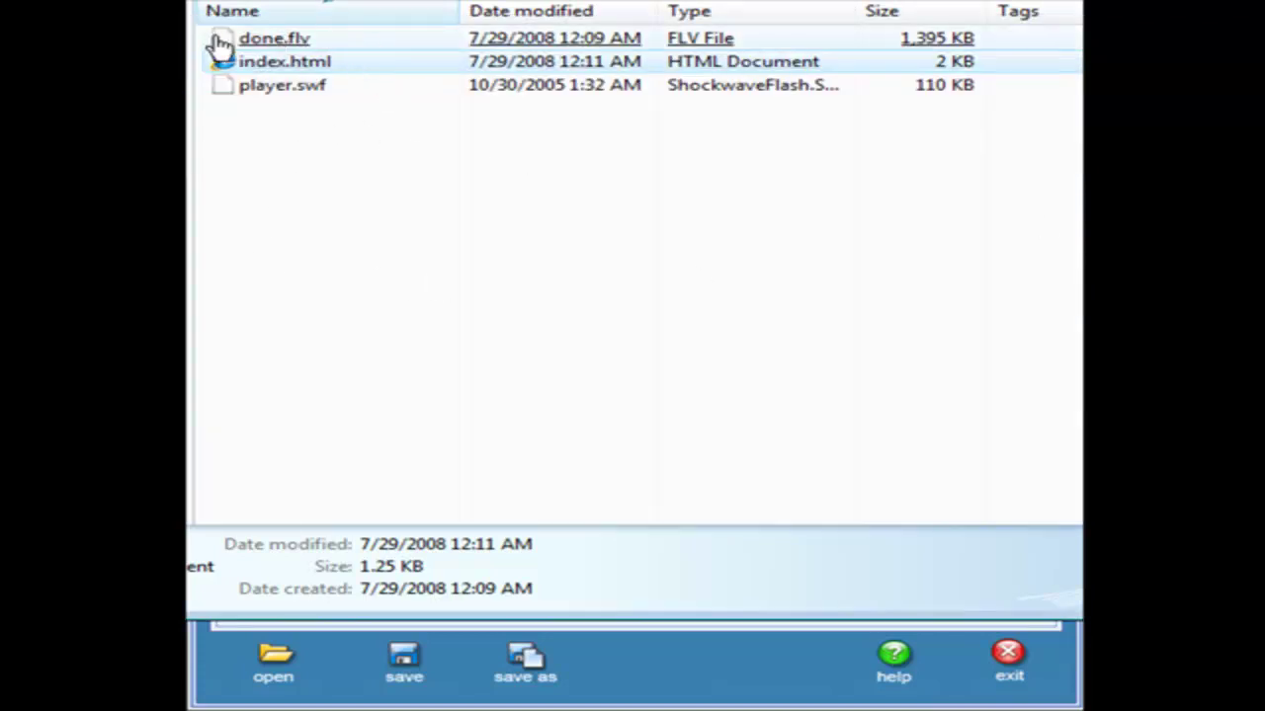
Copy done.flv and player.swf from the done folder into its site folder
{"action": "left_click", "coordinate": [277, 87]}
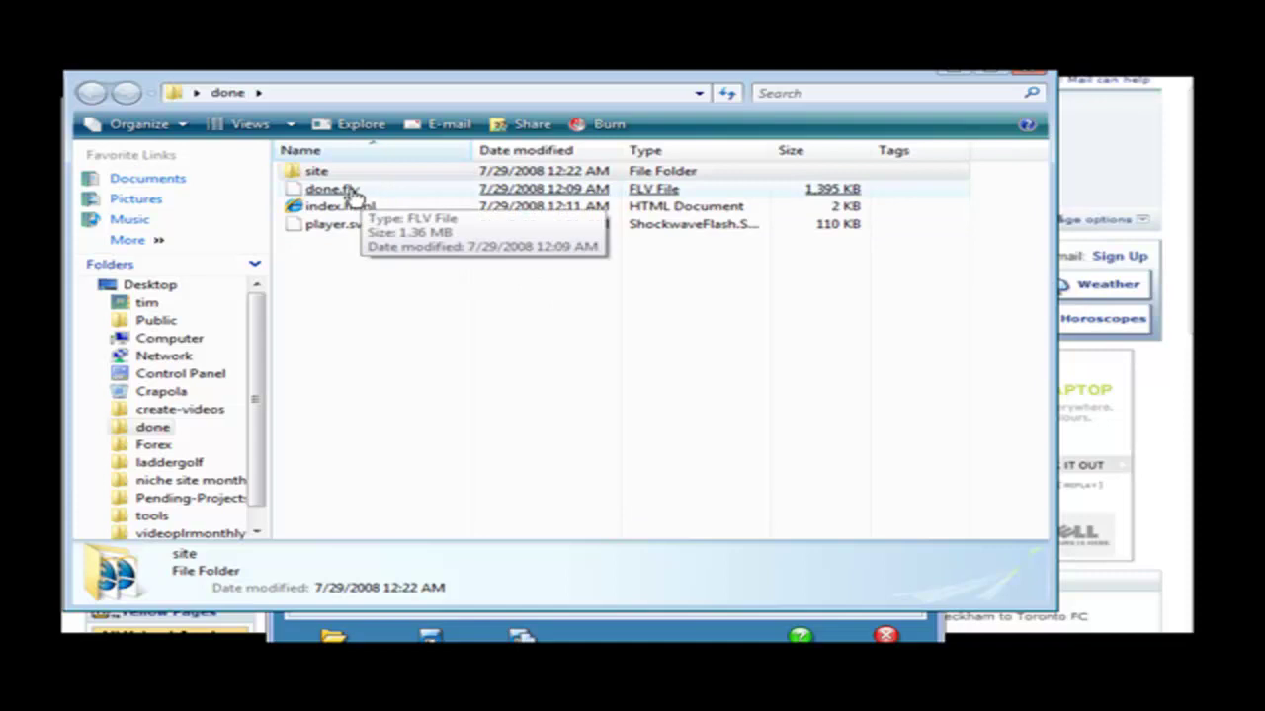
{"action": "mouse_move", "coordinate": [366, 193]}
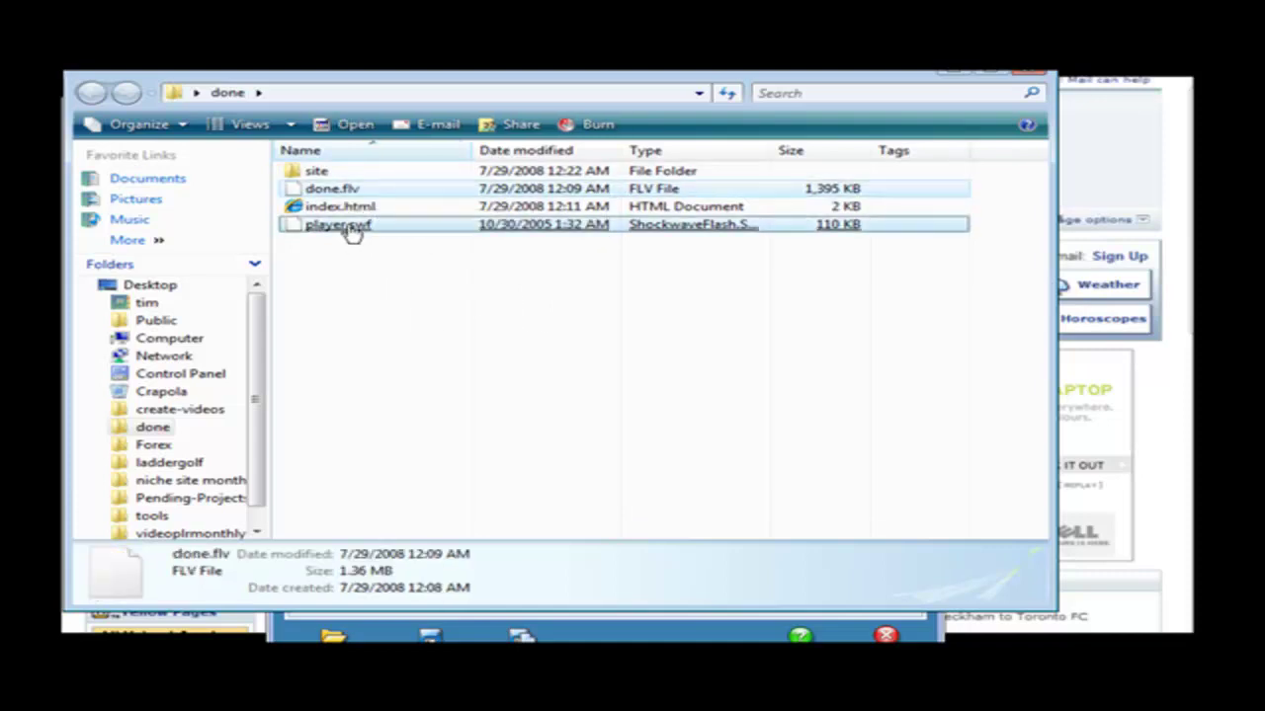
{"action": "left_click", "coordinate": [353, 226], "text": "ctrl"}
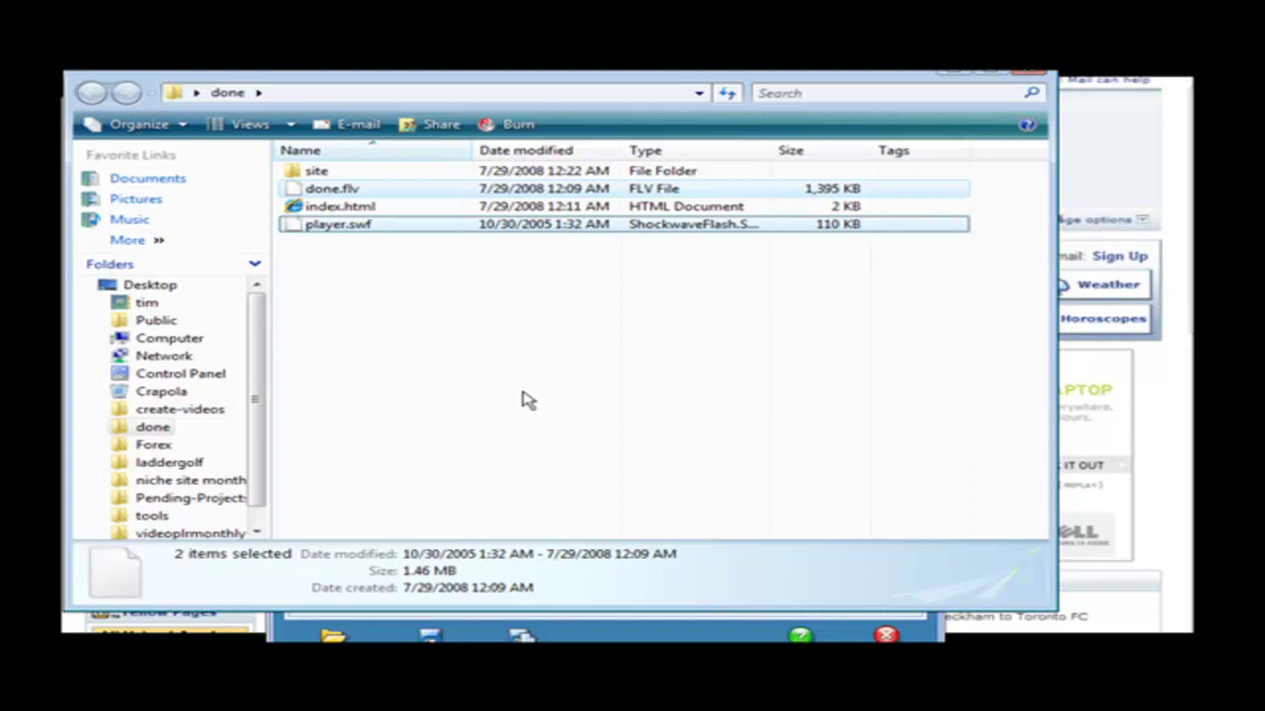
{"action": "double_click", "coordinate": [316, 174]}
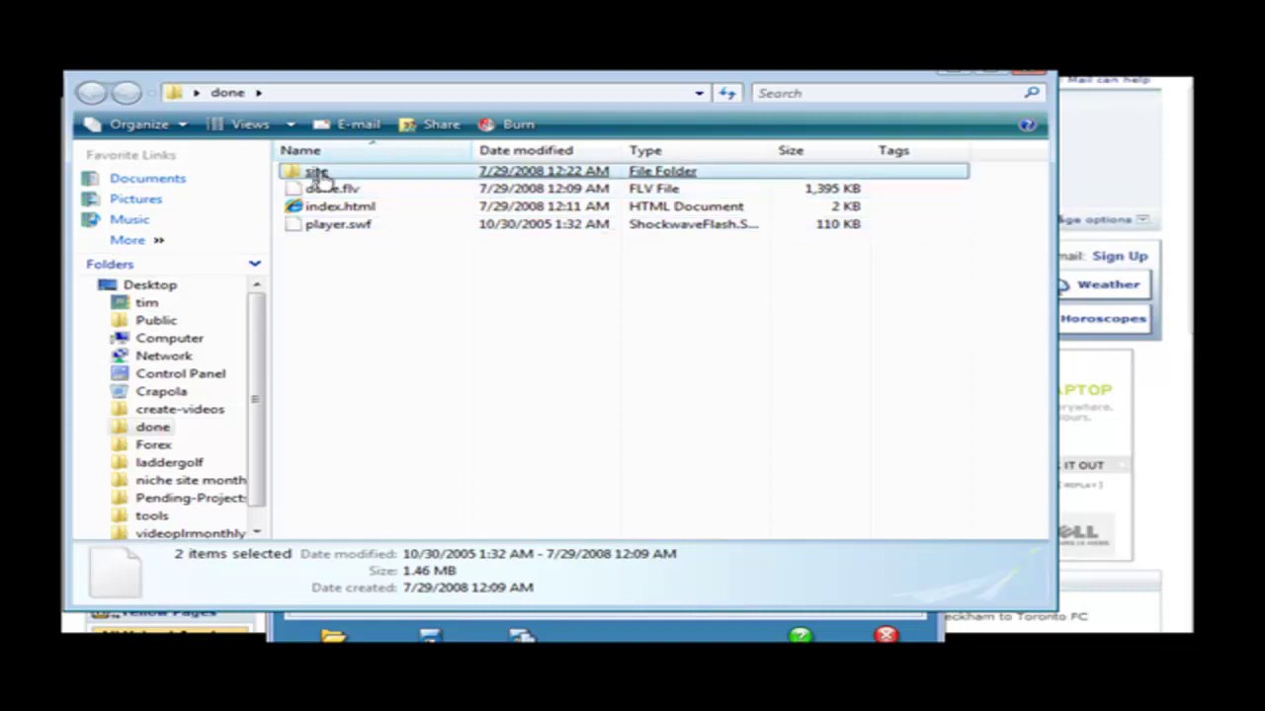
{"action": "right_click", "coordinate": [403, 329]}
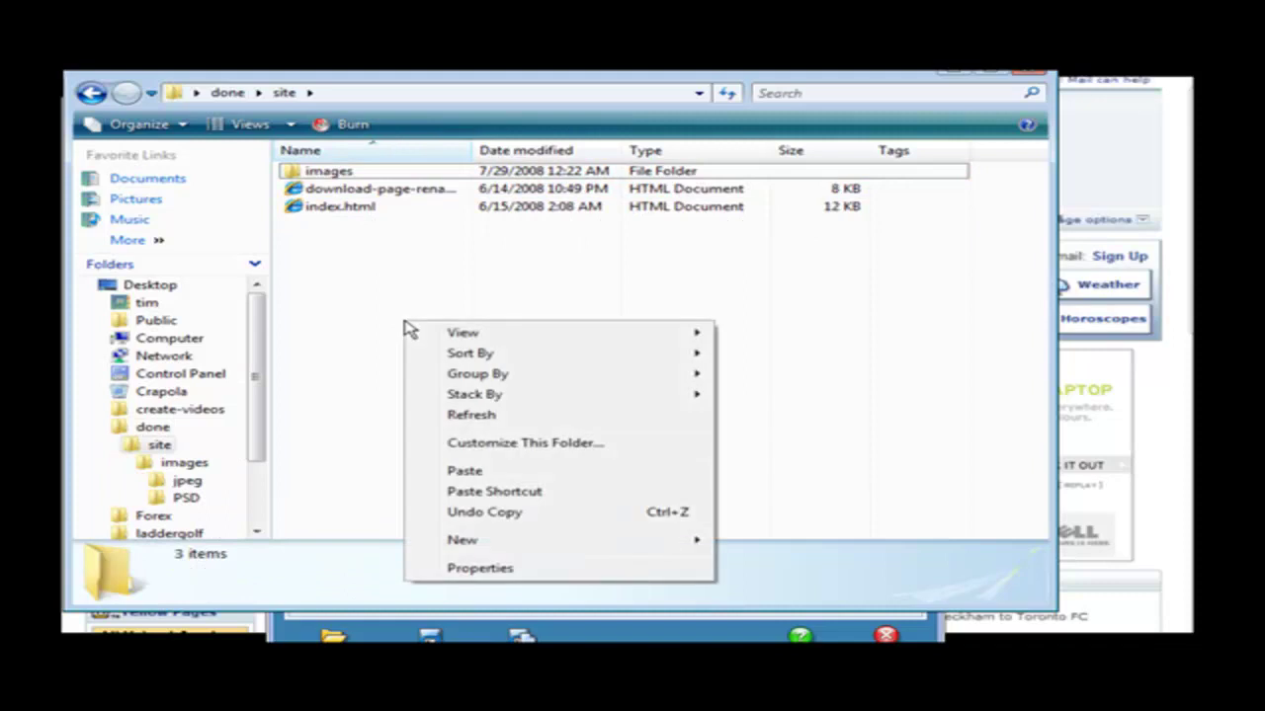
{"action": "left_click", "coordinate": [491, 472]}
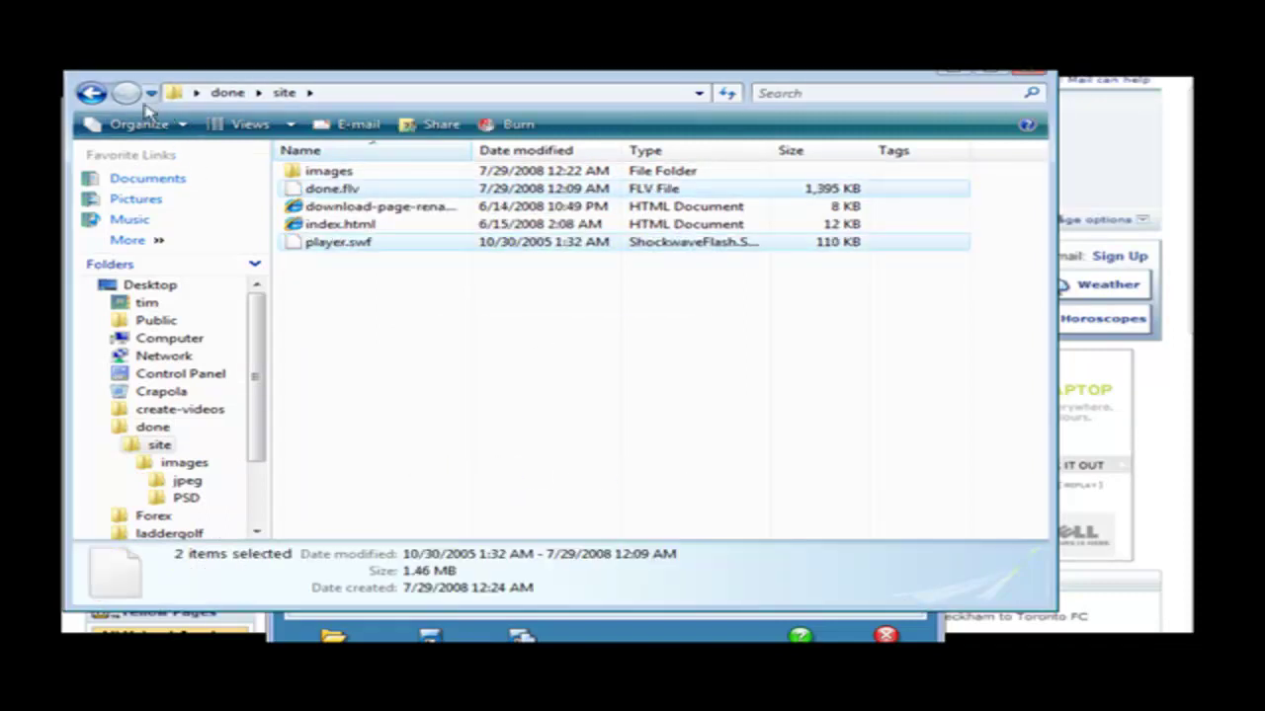
Open the done folder's index.html in Notepad, copy the block from START FLVProducer code through END FLVProducer code, and close the file
{"action": "left_click", "coordinate": [91, 93]}
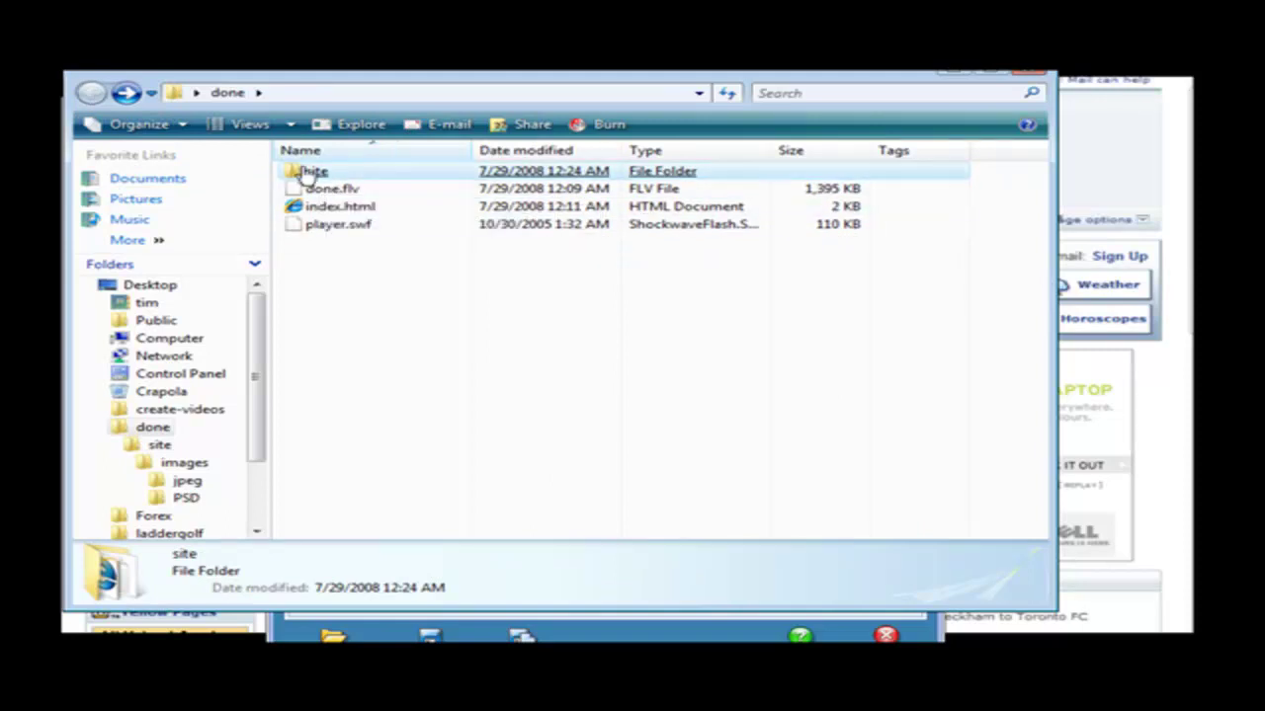
{"action": "mouse_move", "coordinate": [312, 173]}
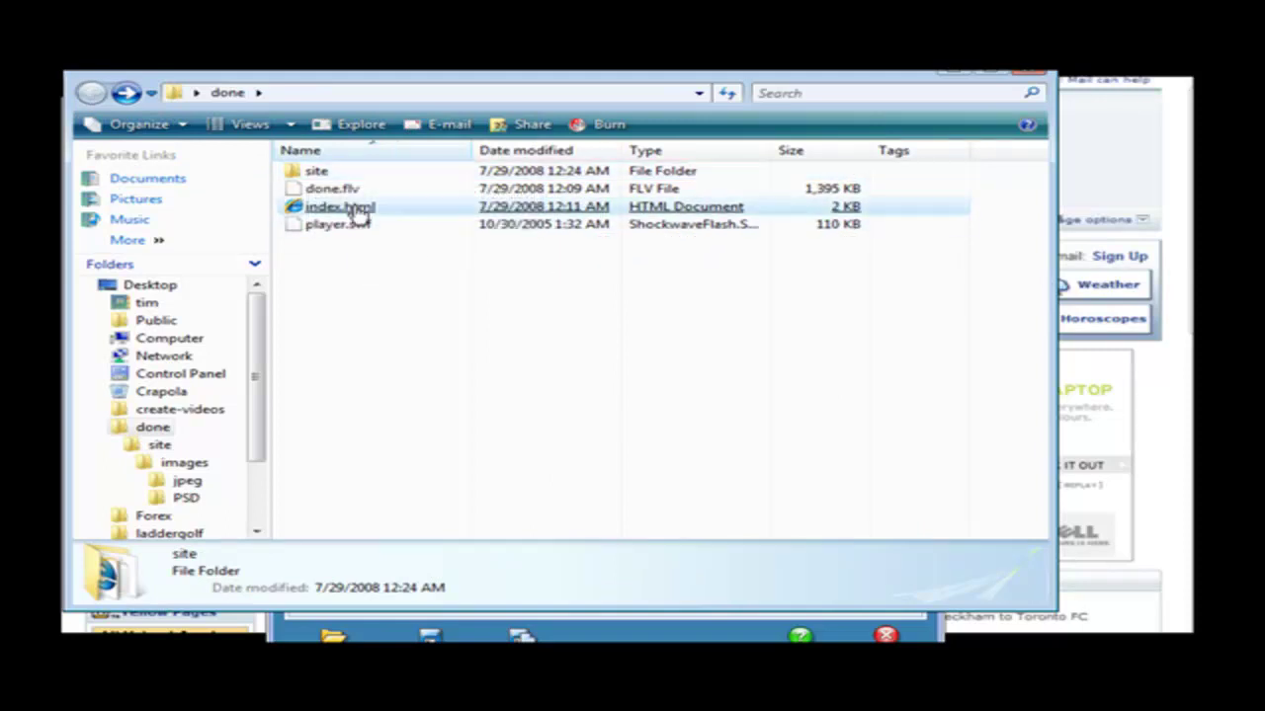
{"action": "right_click", "coordinate": [357, 210]}
{"action": "mouse_move", "coordinate": [437, 322]}
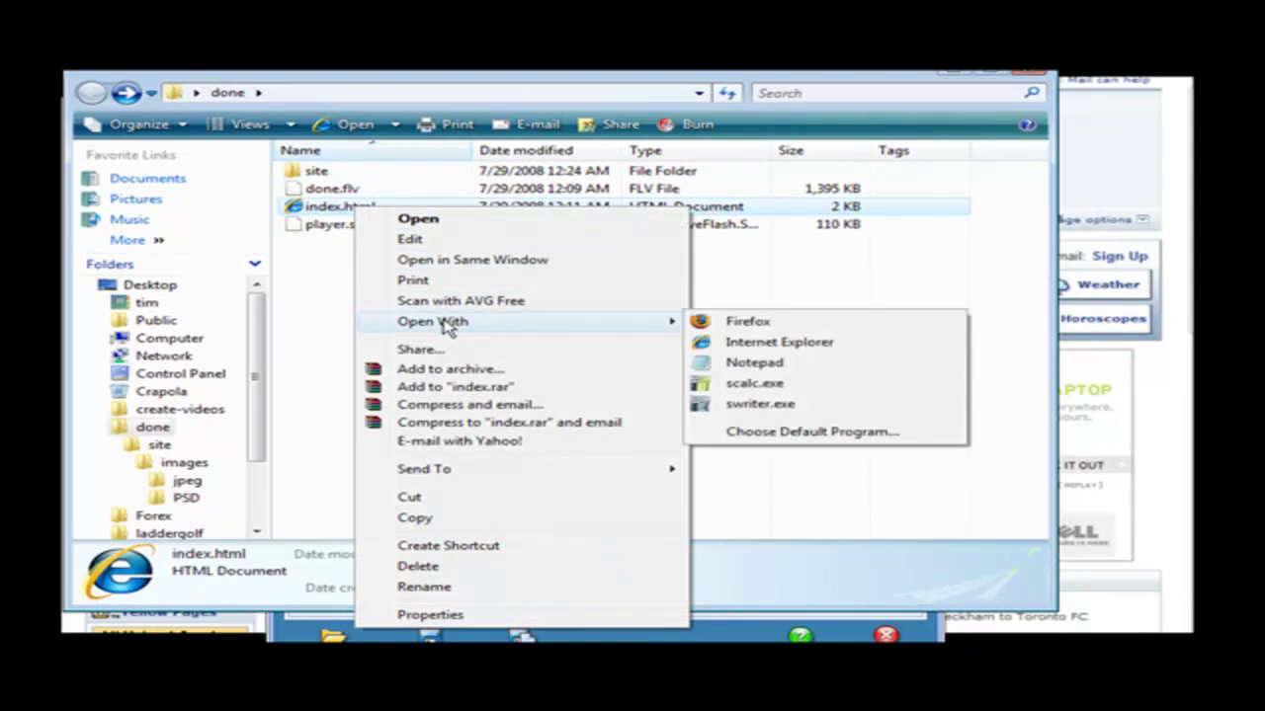
{"action": "left_click", "coordinate": [743, 363]}
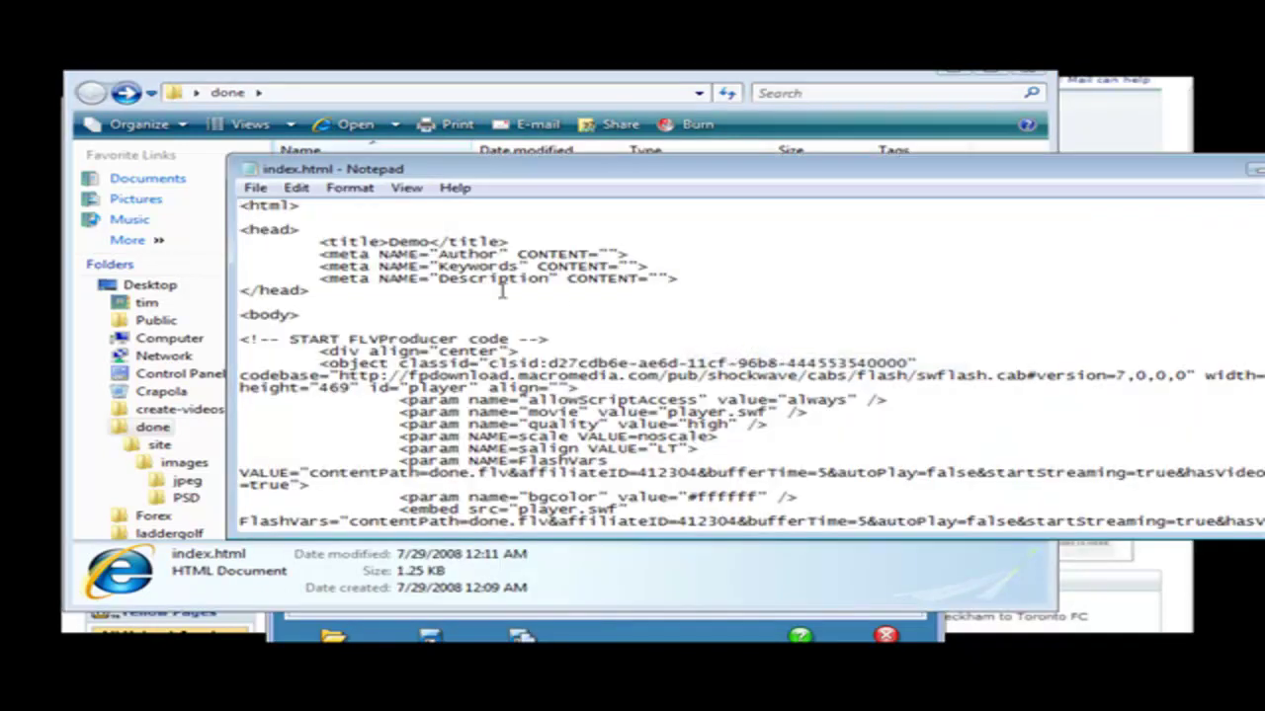
{"action": "scroll", "coordinate": [491, 304], "scroll_direction": "down", "scroll_amount": 2}
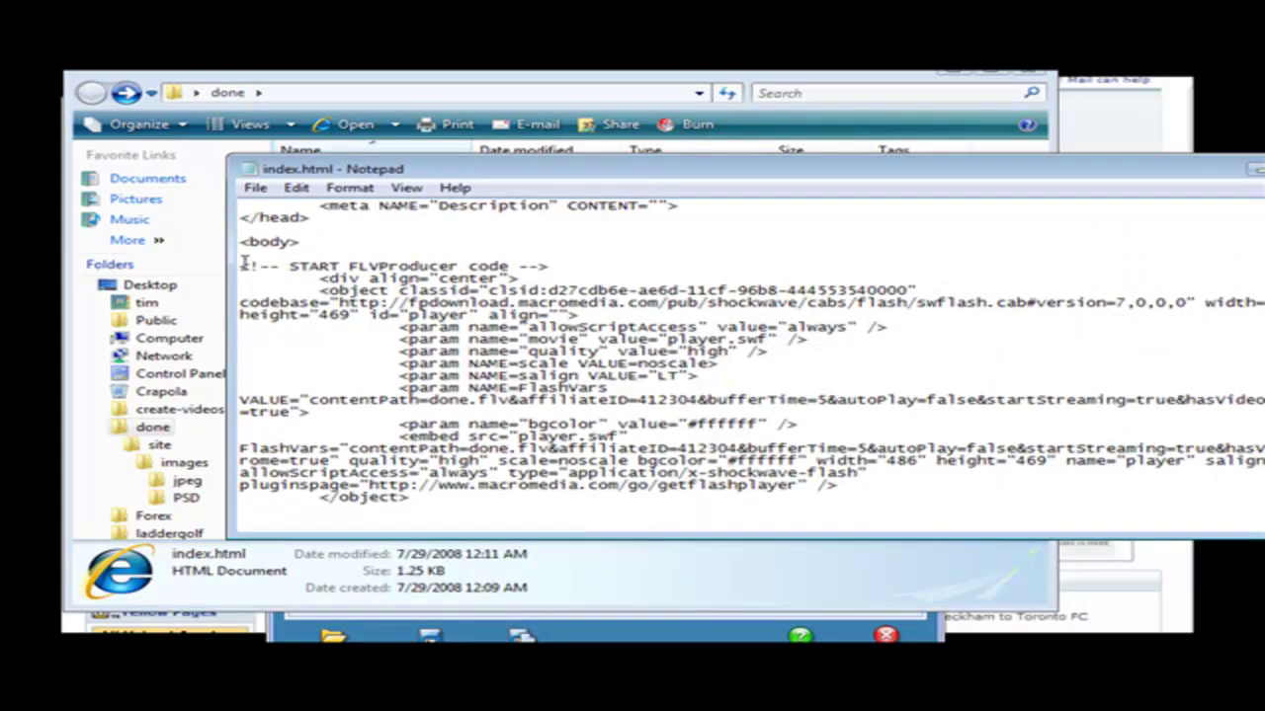
{"action": "left_click_drag", "start_coordinate": [239, 262], "coordinate": [578, 480]}
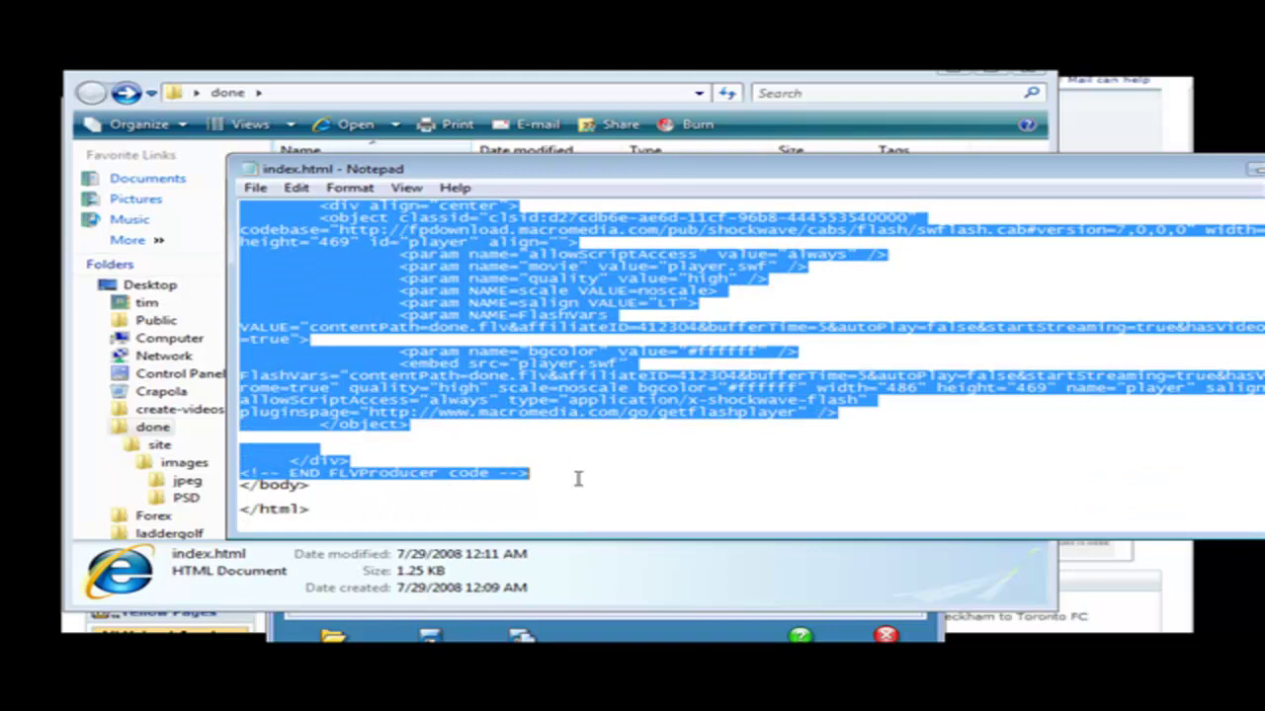
{"action": "right_click", "coordinate": [429, 286]}
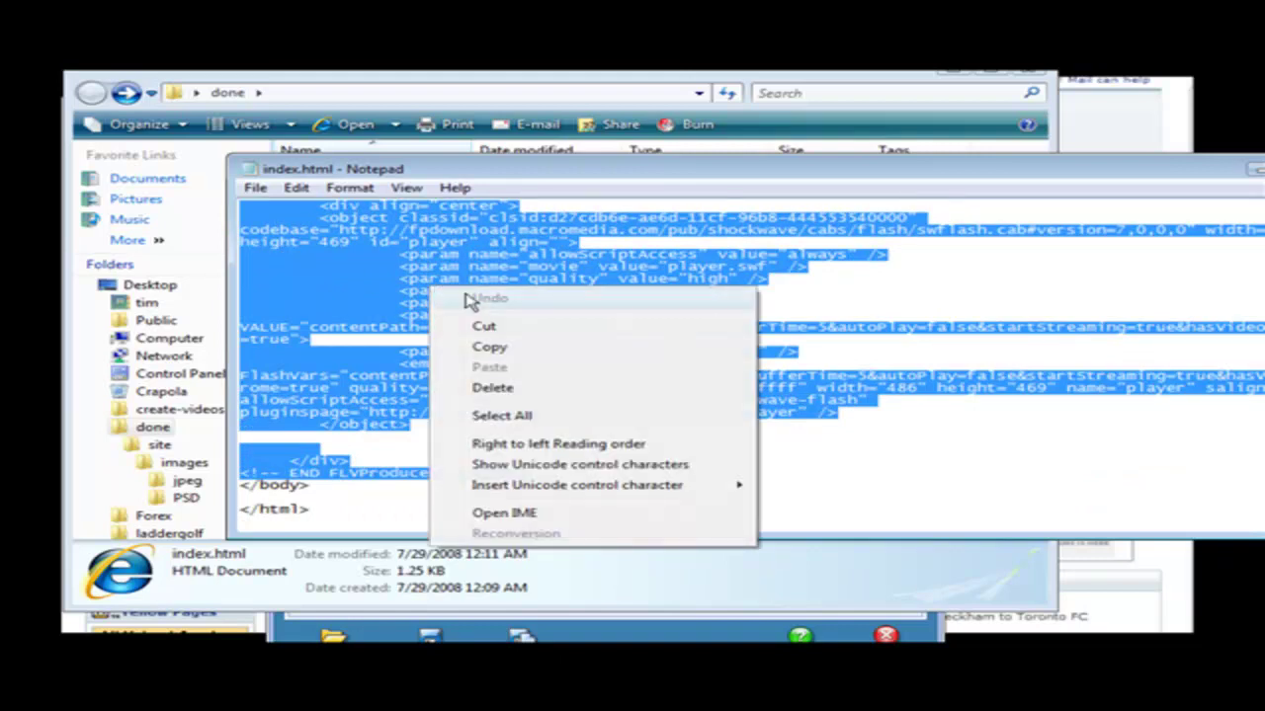
{"action": "left_click", "coordinate": [487, 344]}
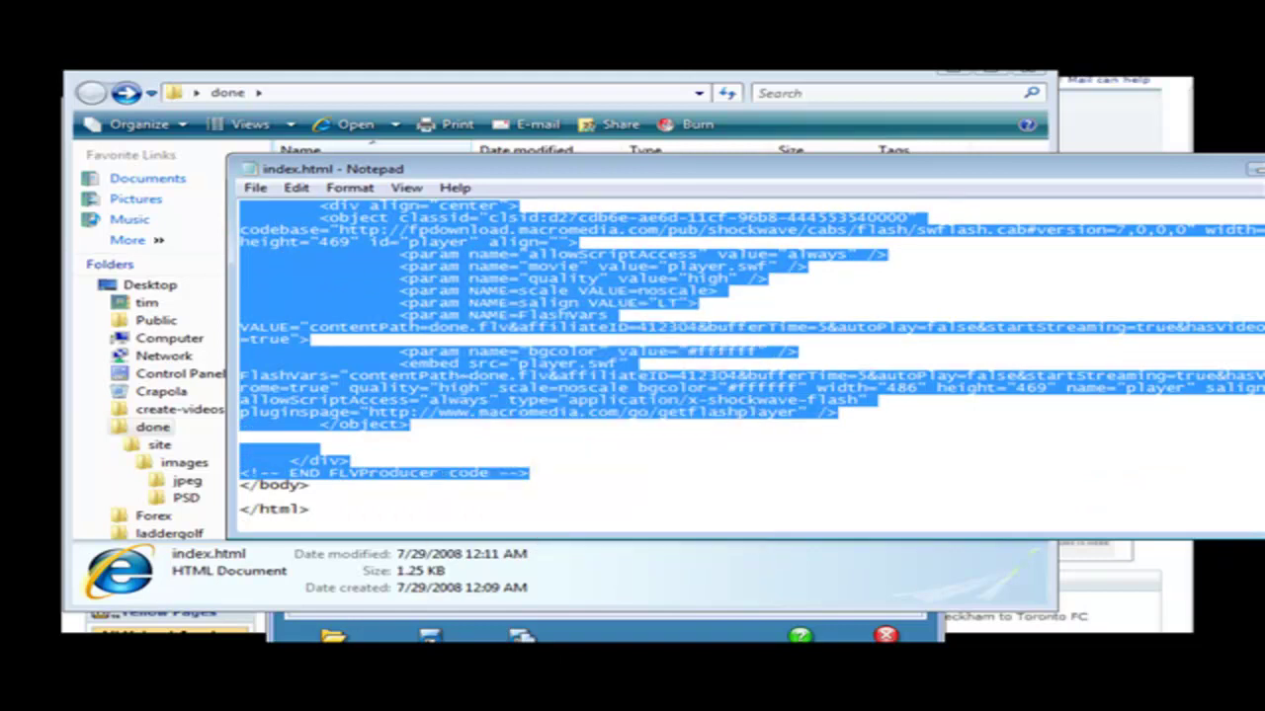
{"action": "key", "text": "alt+F4"}
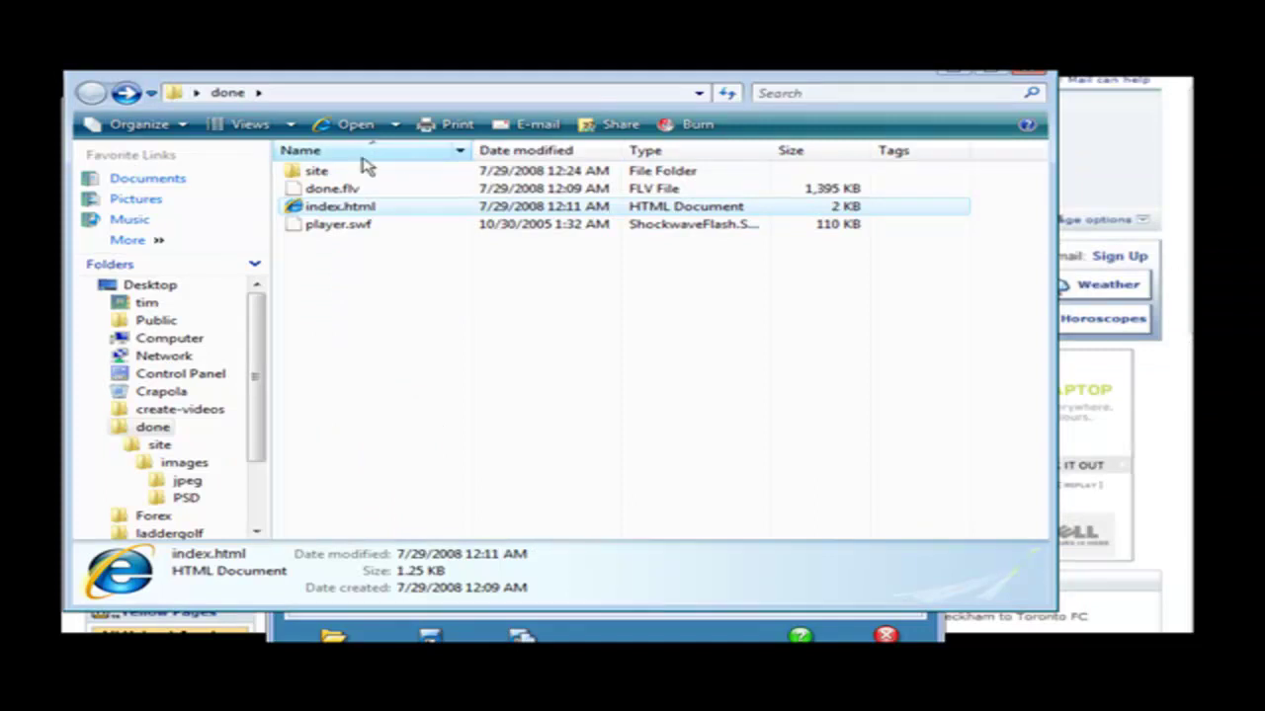
Switch to KompoZer and open index.html from the site folder
{"action": "double_click", "coordinate": [318, 172]}
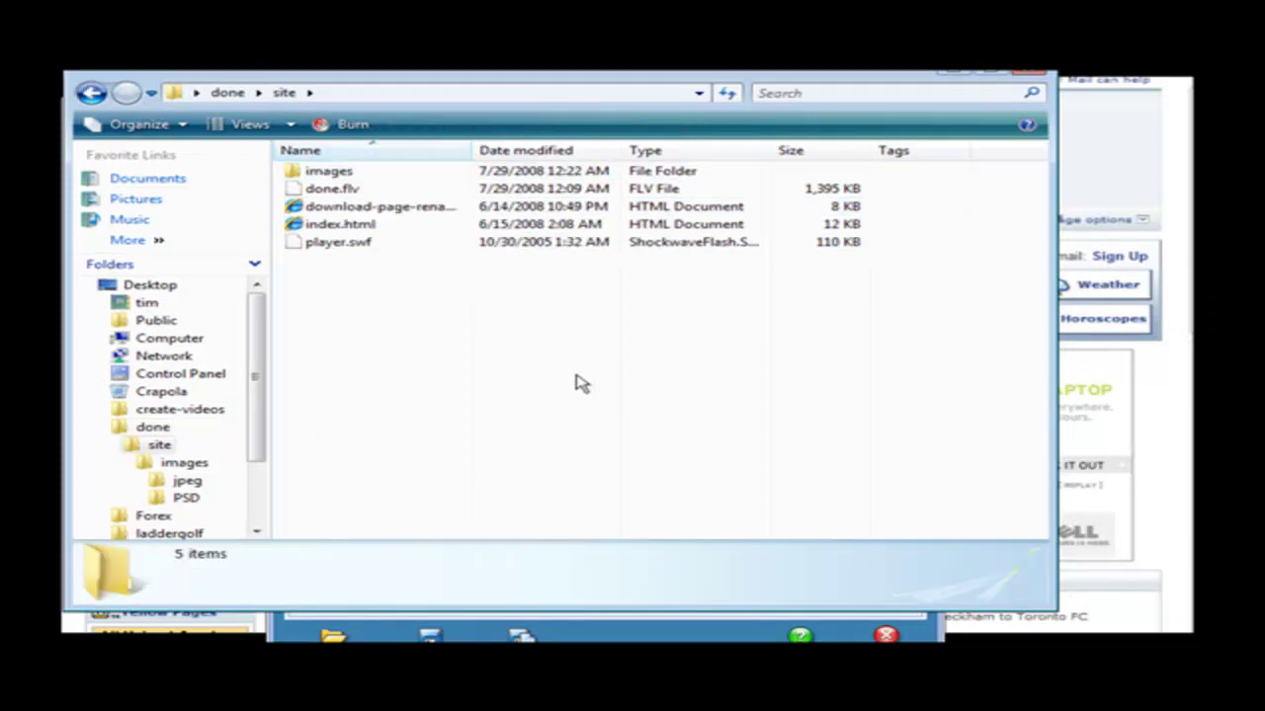
{"action": "left_click", "coordinate": [338, 225]}
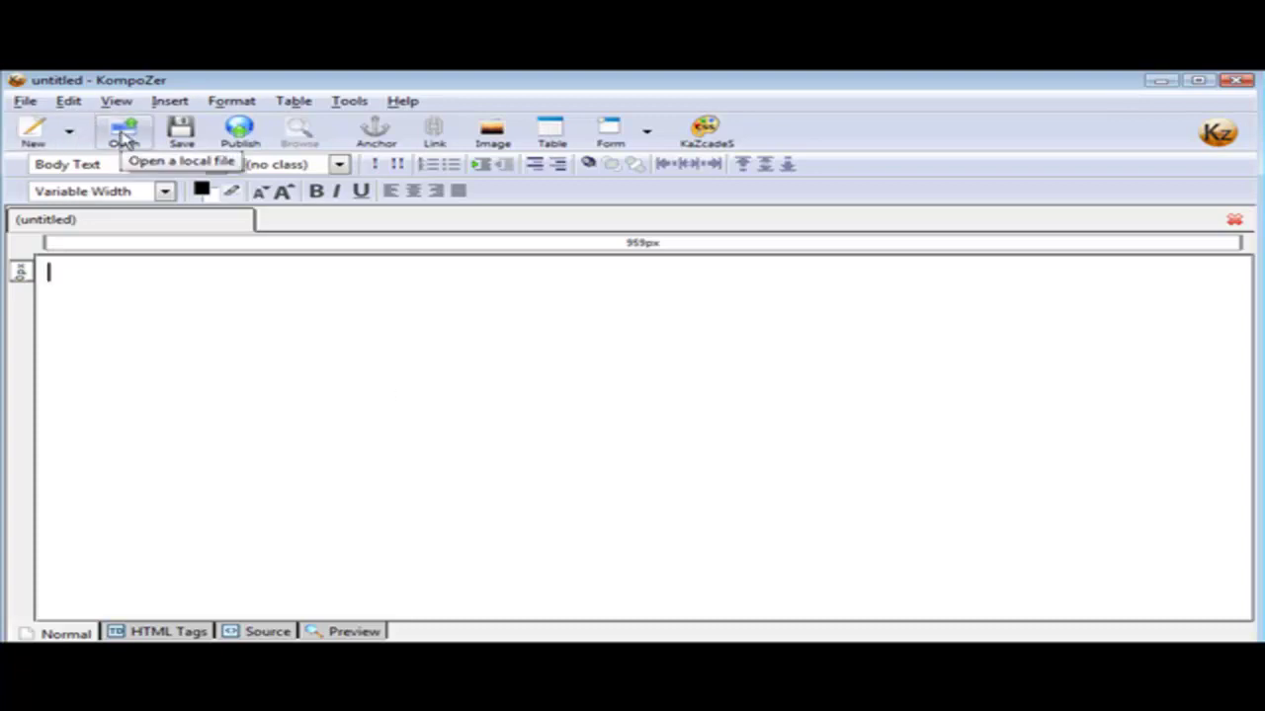
{"action": "left_click", "coordinate": [124, 136]}
{"action": "double_click", "coordinate": [253, 208]}
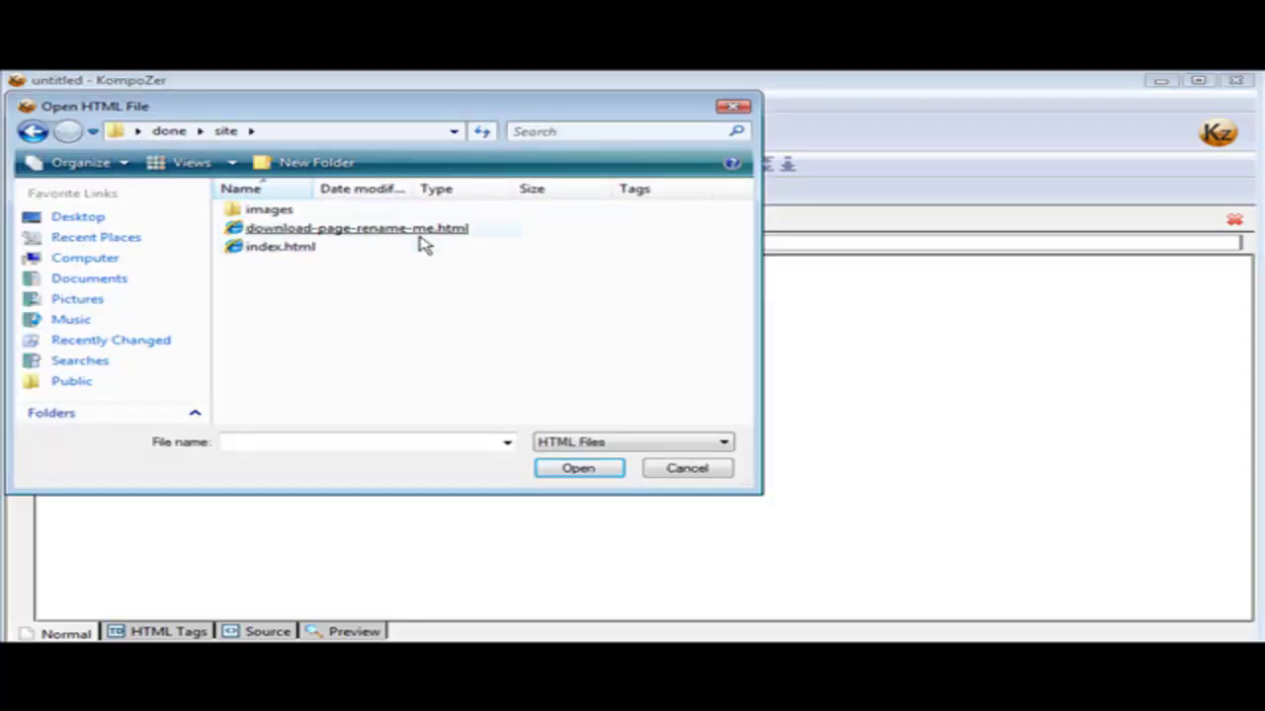
{"action": "left_click", "coordinate": [287, 252]}
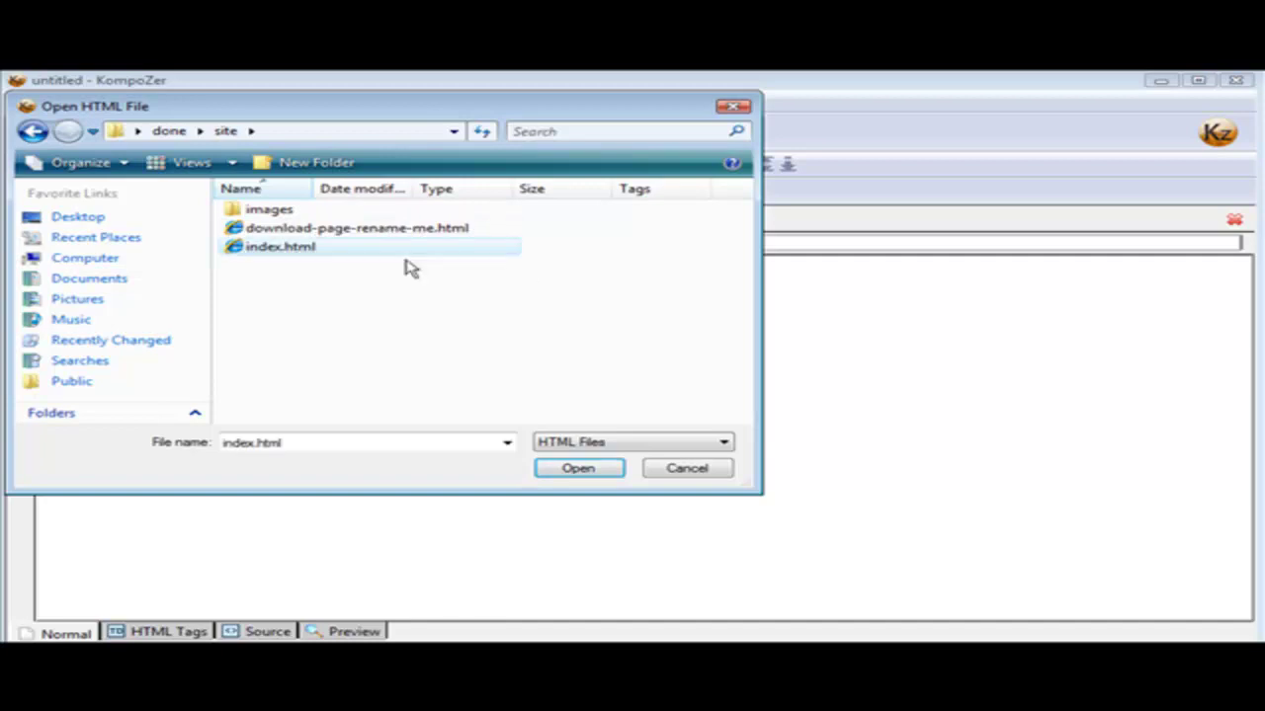
{"action": "double_click", "coordinate": [309, 255]}
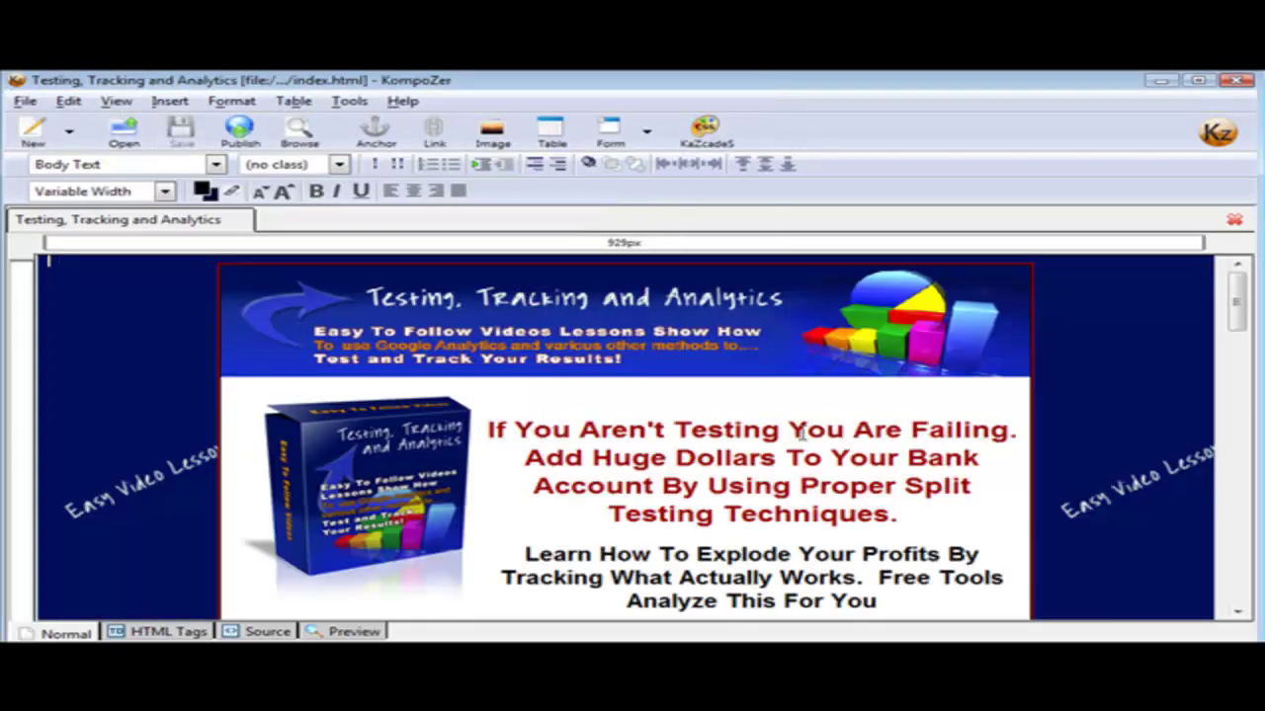
Insert the copied FLVProducer code as centred HTML above the "Don't wait - grab your copy now!" heading, then save and close the page
{"action": "scroll", "coordinate": [780, 429], "scroll_direction": "down", "scroll_amount": 20}
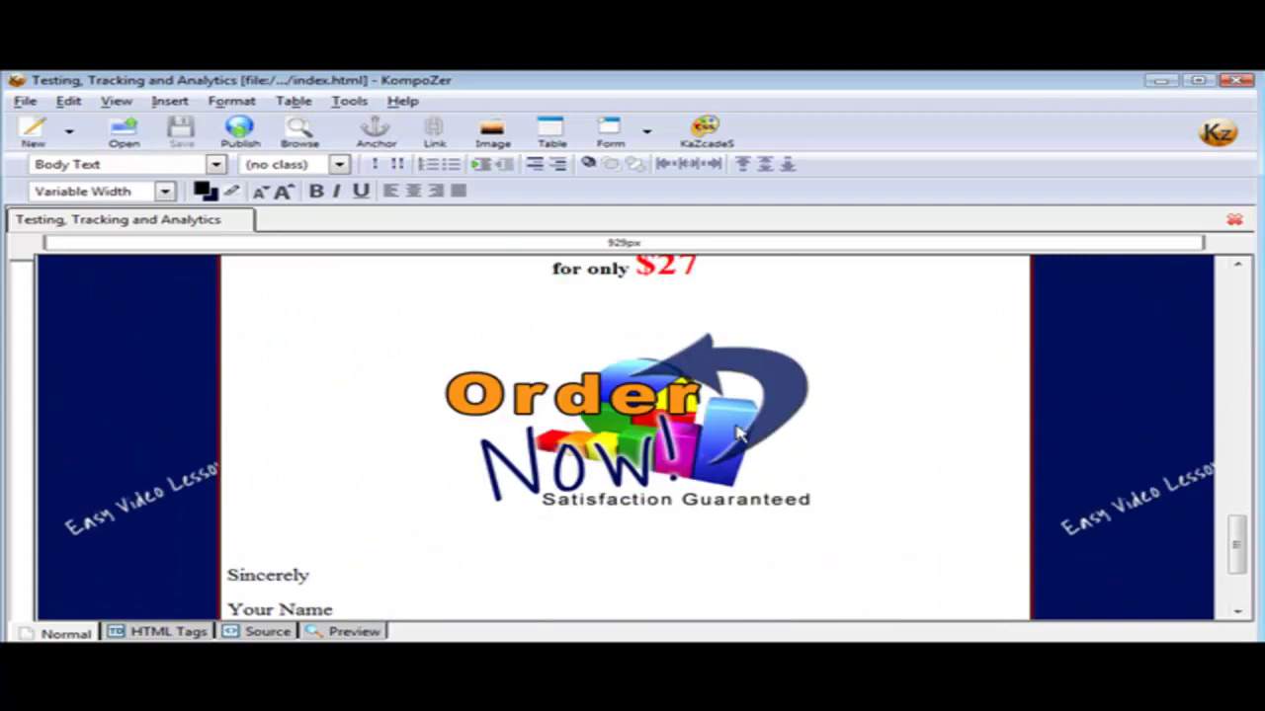
{"action": "scroll", "coordinate": [741, 432], "scroll_direction": "up", "scroll_amount": 4}
{"action": "left_click", "coordinate": [660, 387]}
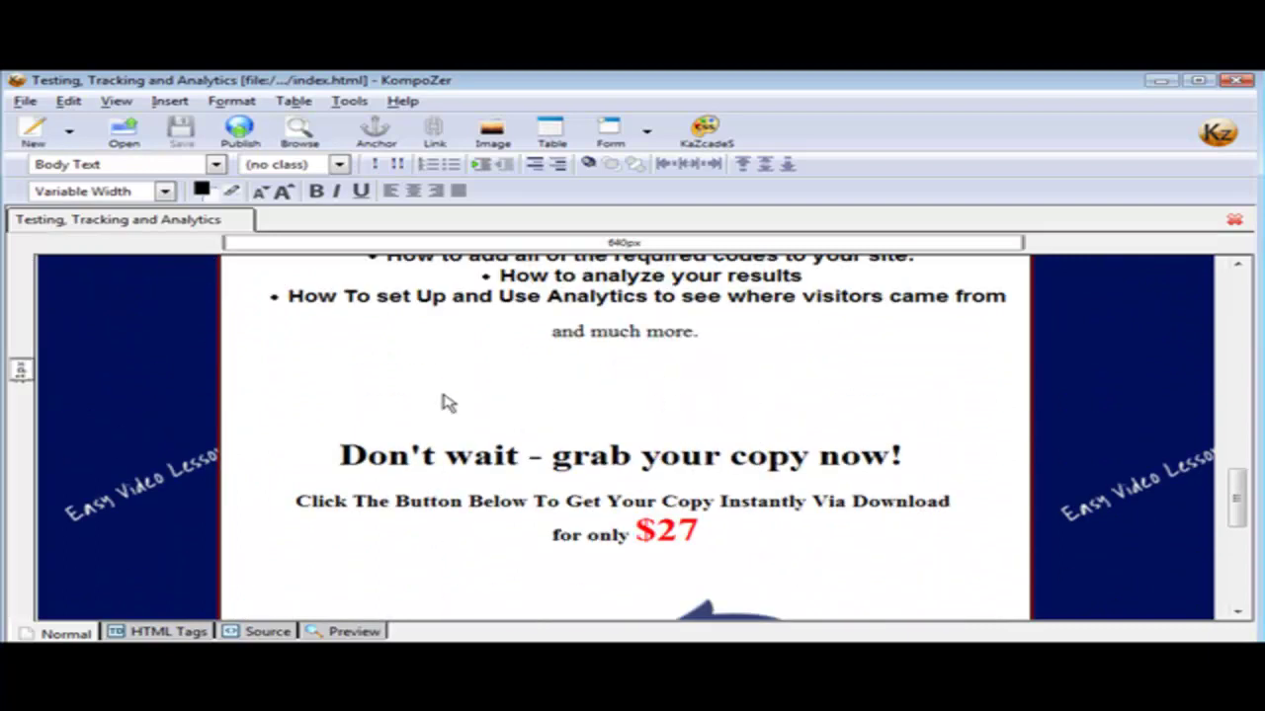
{"action": "key", "text": "ctrl+e"}
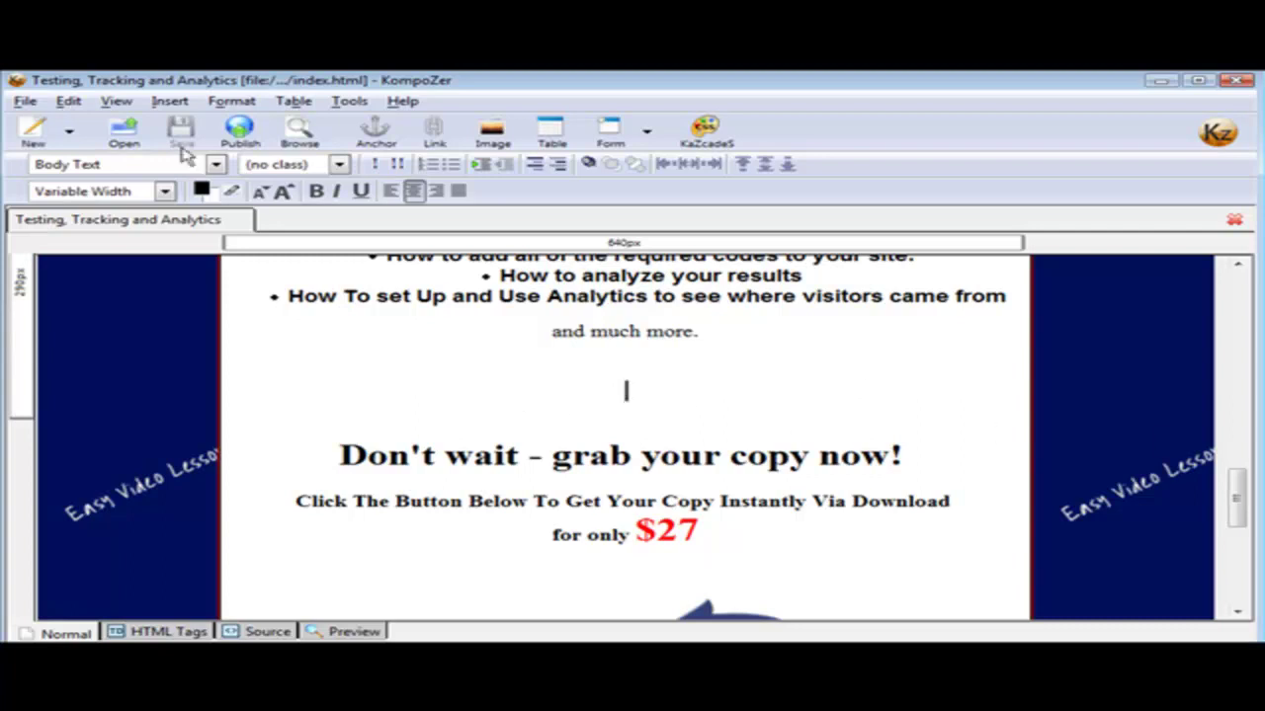
{"action": "left_click", "coordinate": [169, 101]}
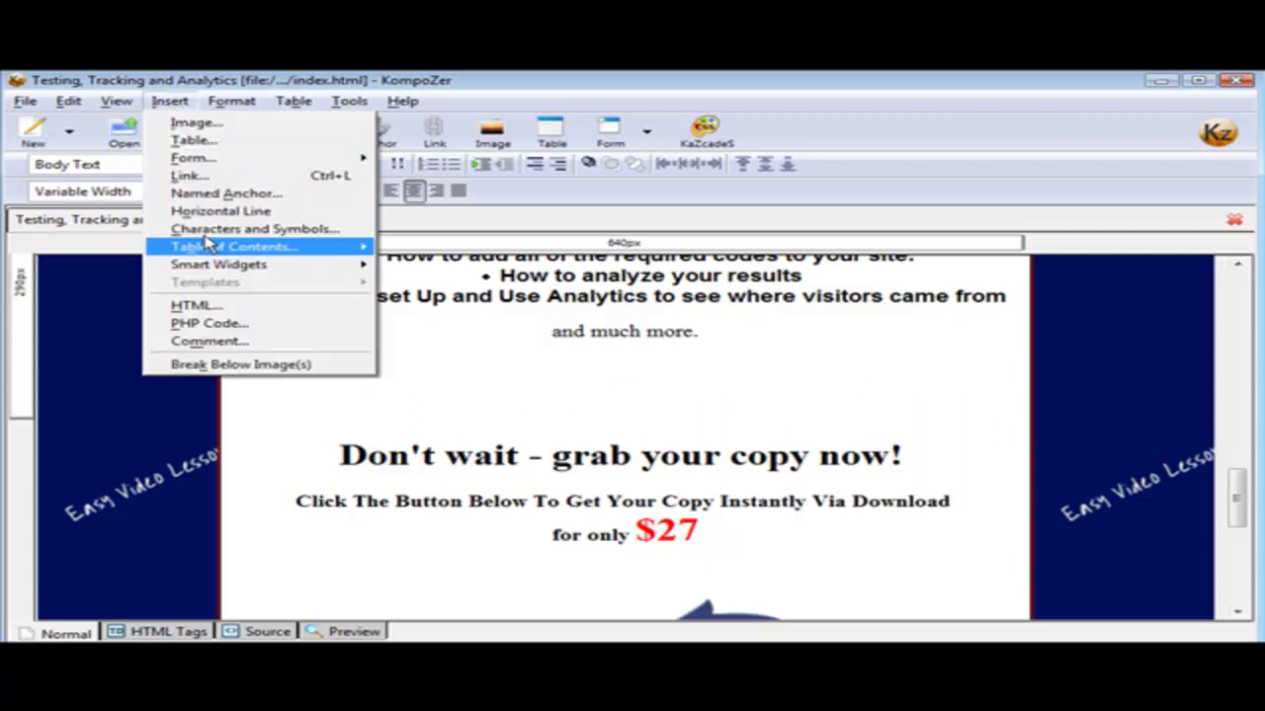
{"action": "left_click", "coordinate": [223, 306]}
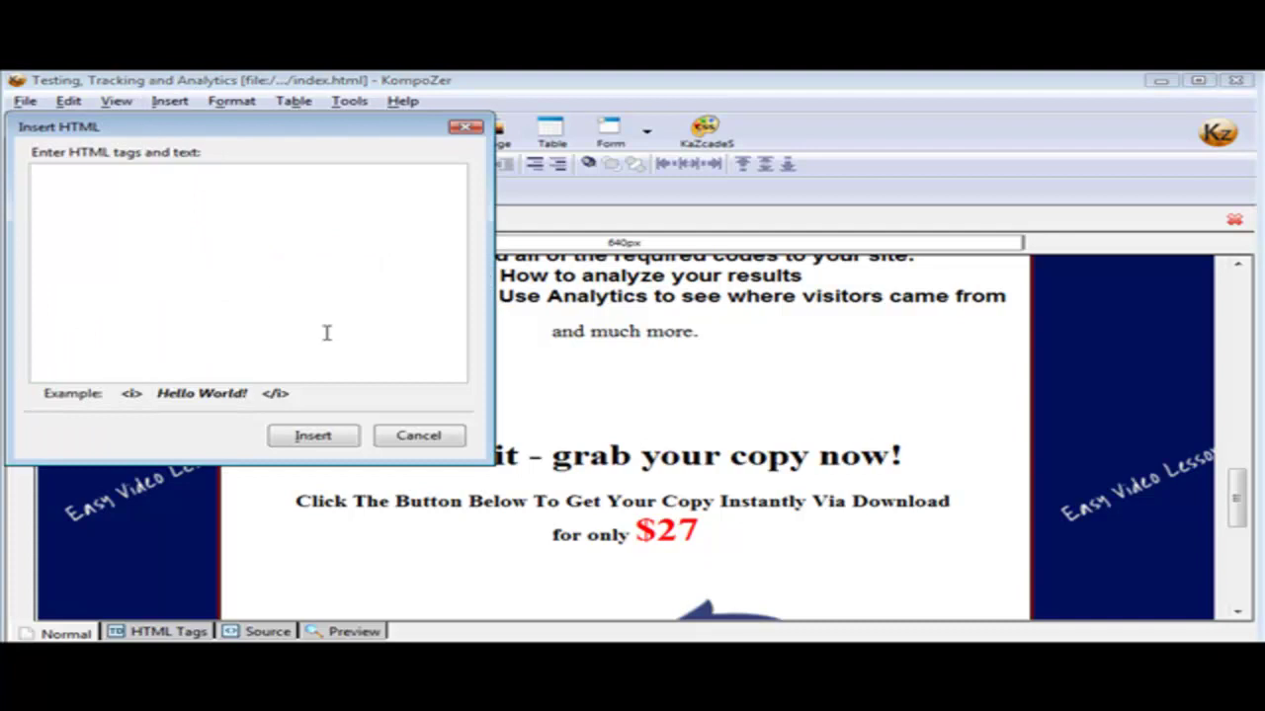
{"action": "key", "text": "ctrl+v"}
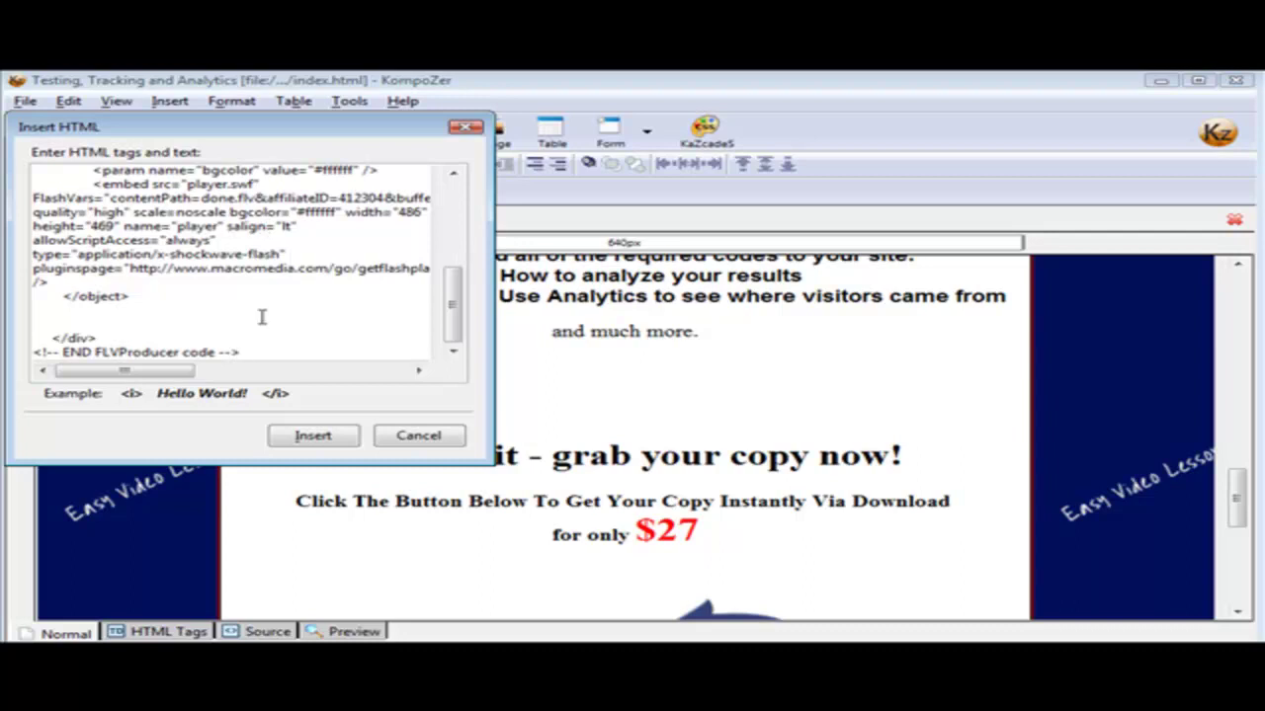
{"action": "left_click", "coordinate": [310, 438]}
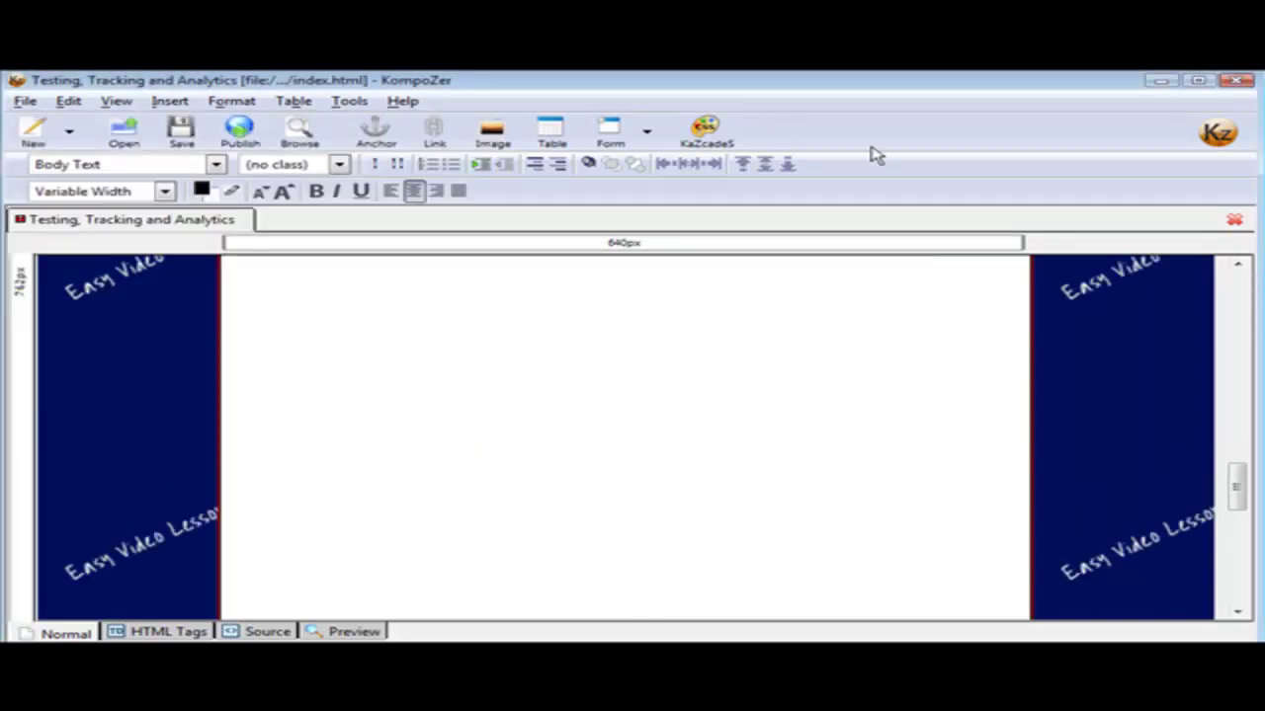
{"action": "left_click", "coordinate": [181, 130]}
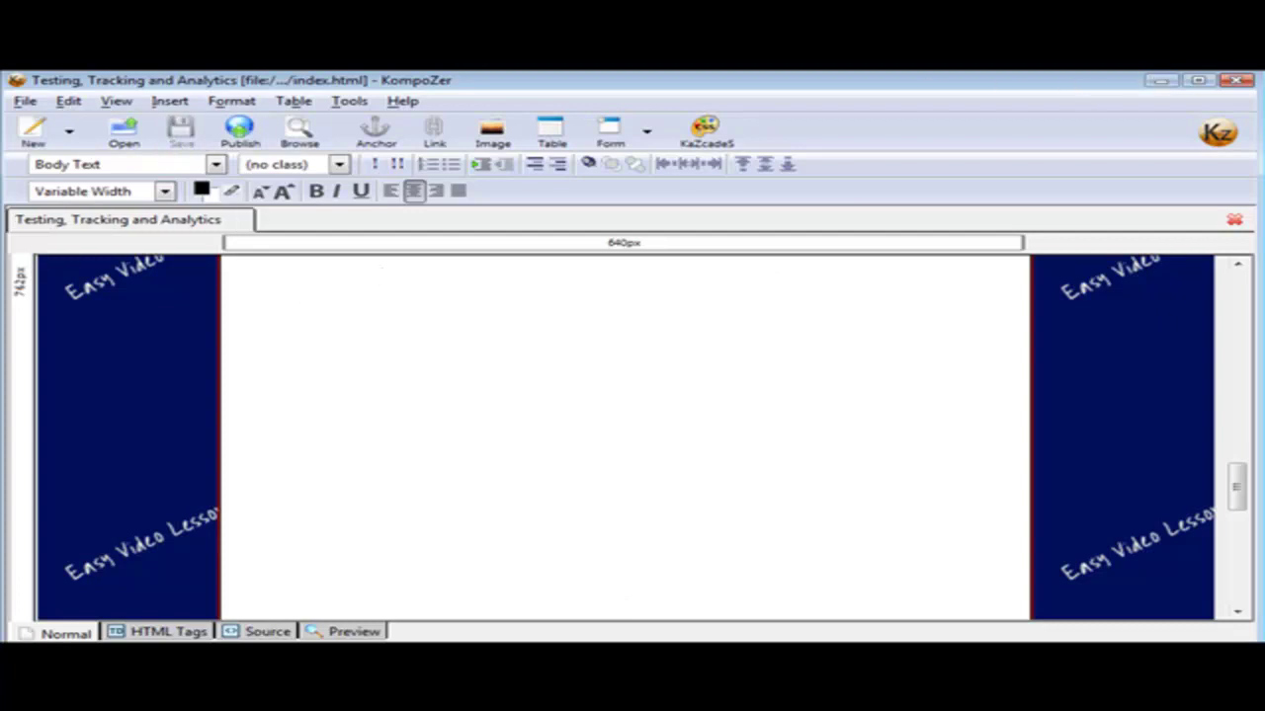
{"action": "left_click", "coordinate": [1235, 79]}
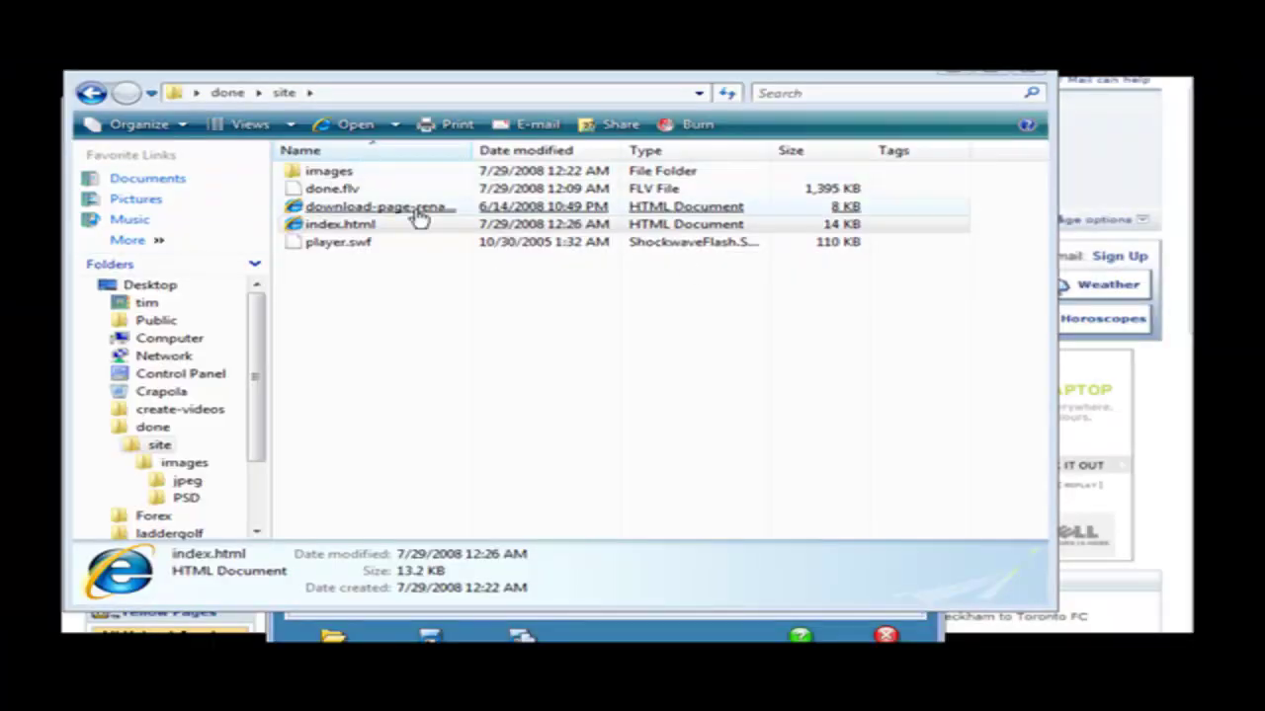
Open the site folder's index.html in Firefox and check the embedded video player above the order section
{"action": "right_click", "coordinate": [337, 226]}
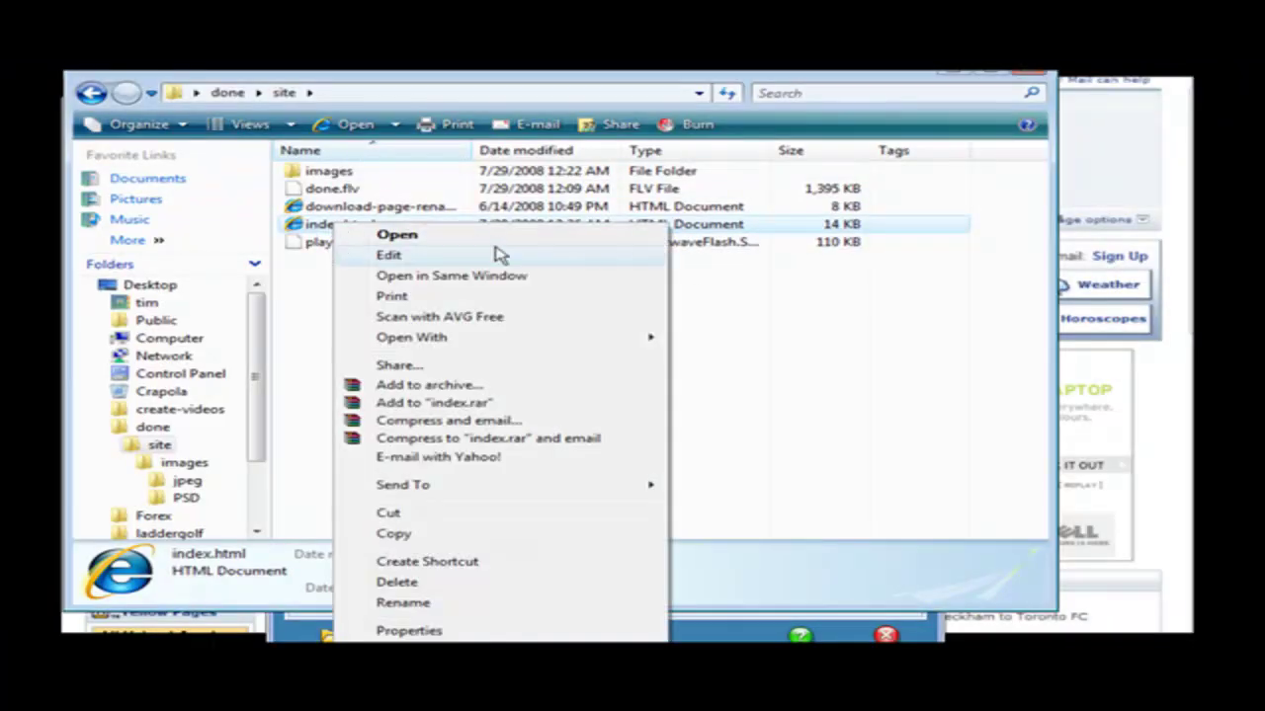
{"action": "mouse_move", "coordinate": [450, 339]}
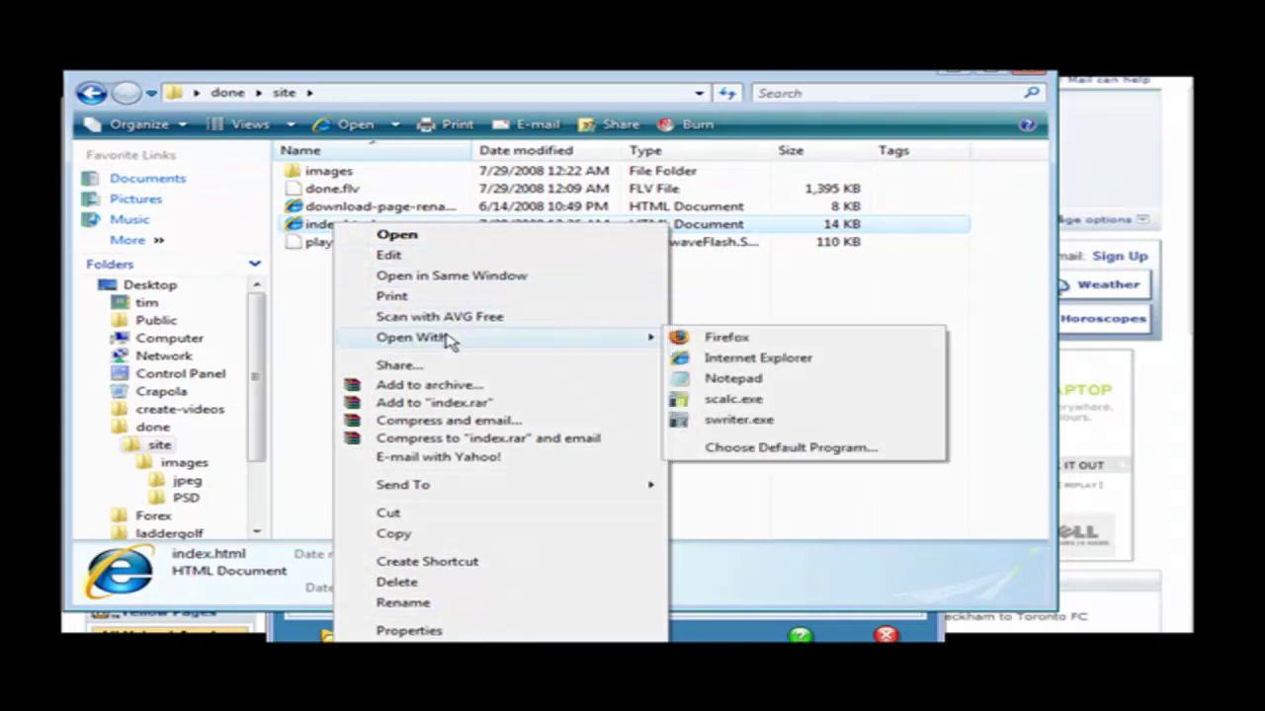
{"action": "left_click", "coordinate": [717, 339]}
{"action": "scroll", "coordinate": [812, 385], "scroll_direction": "down", "scroll_amount": 10}
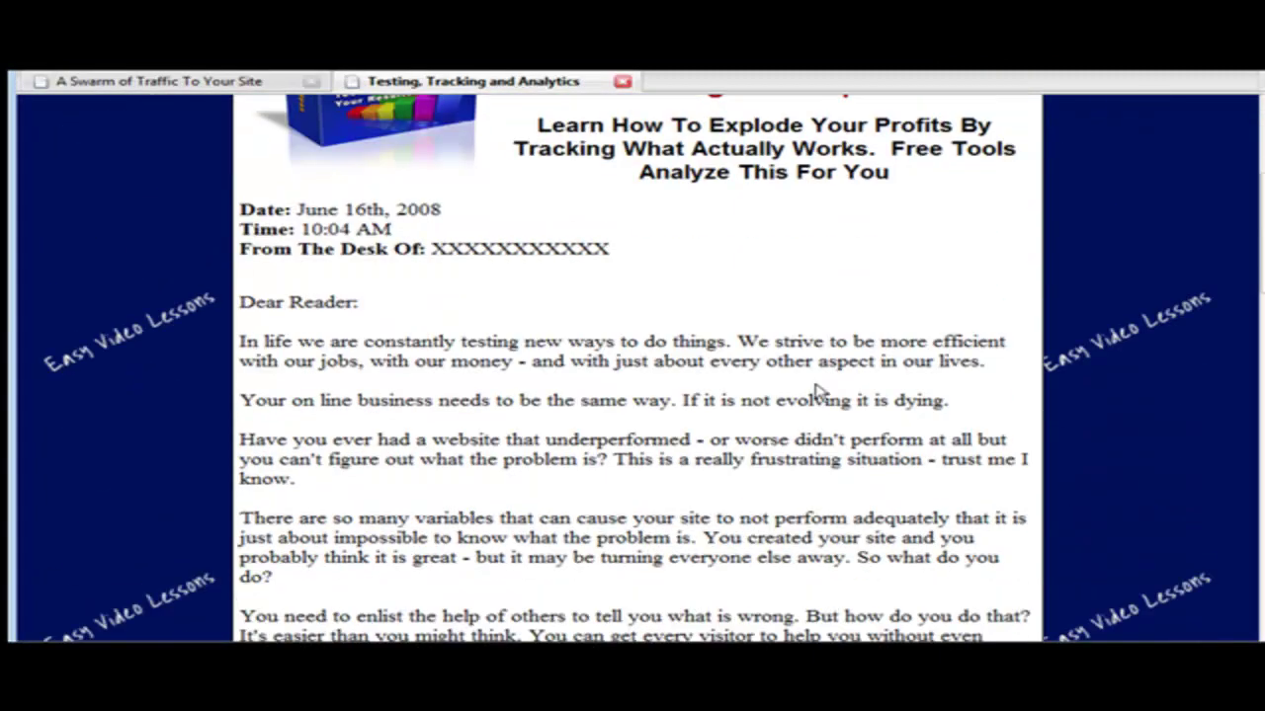
{"action": "scroll", "coordinate": [812, 386], "scroll_direction": "down", "scroll_amount": 2}
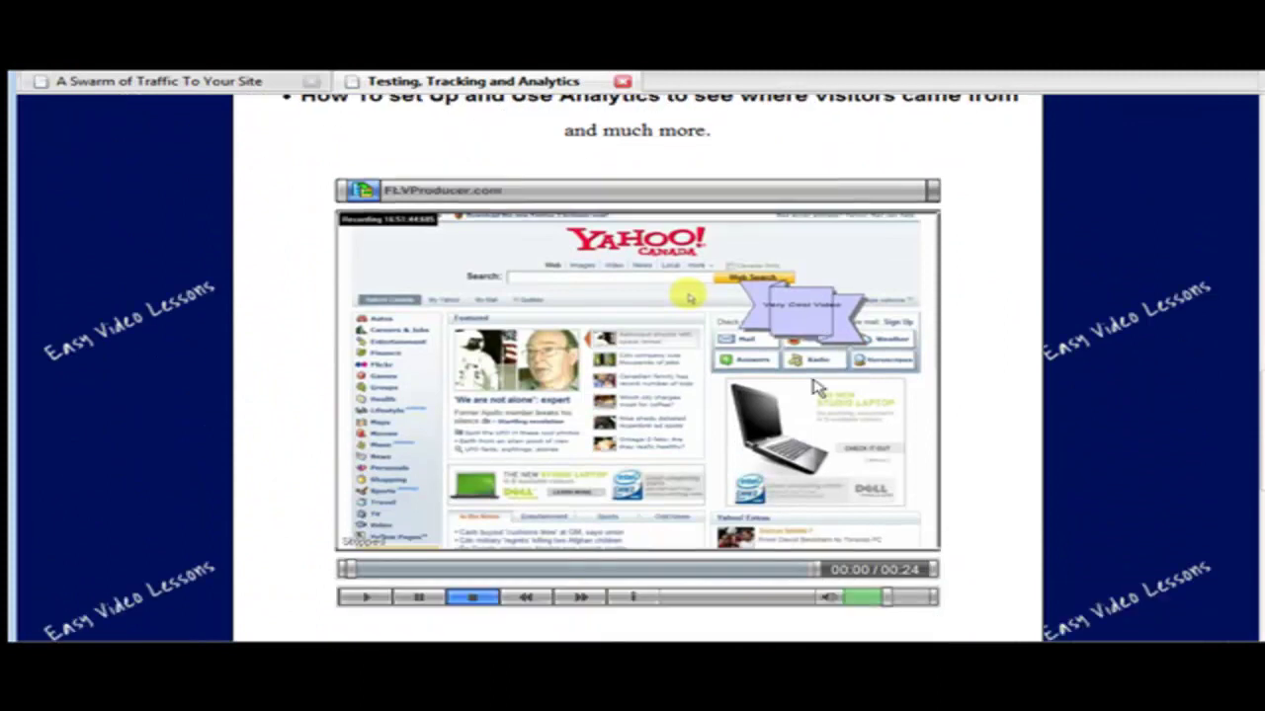
{"action": "scroll", "coordinate": [978, 318], "scroll_direction": "down", "scroll_amount": 4}
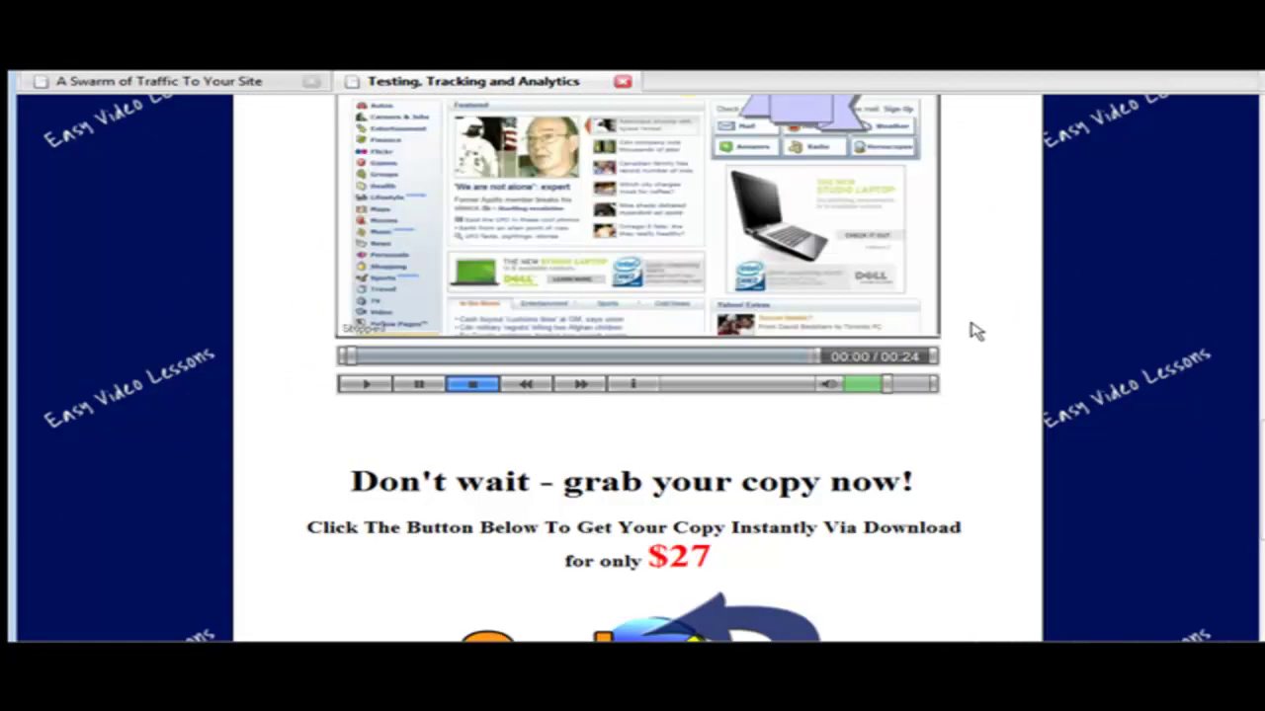
{"action": "scroll", "coordinate": [974, 329], "scroll_direction": "up", "scroll_amount": 2}
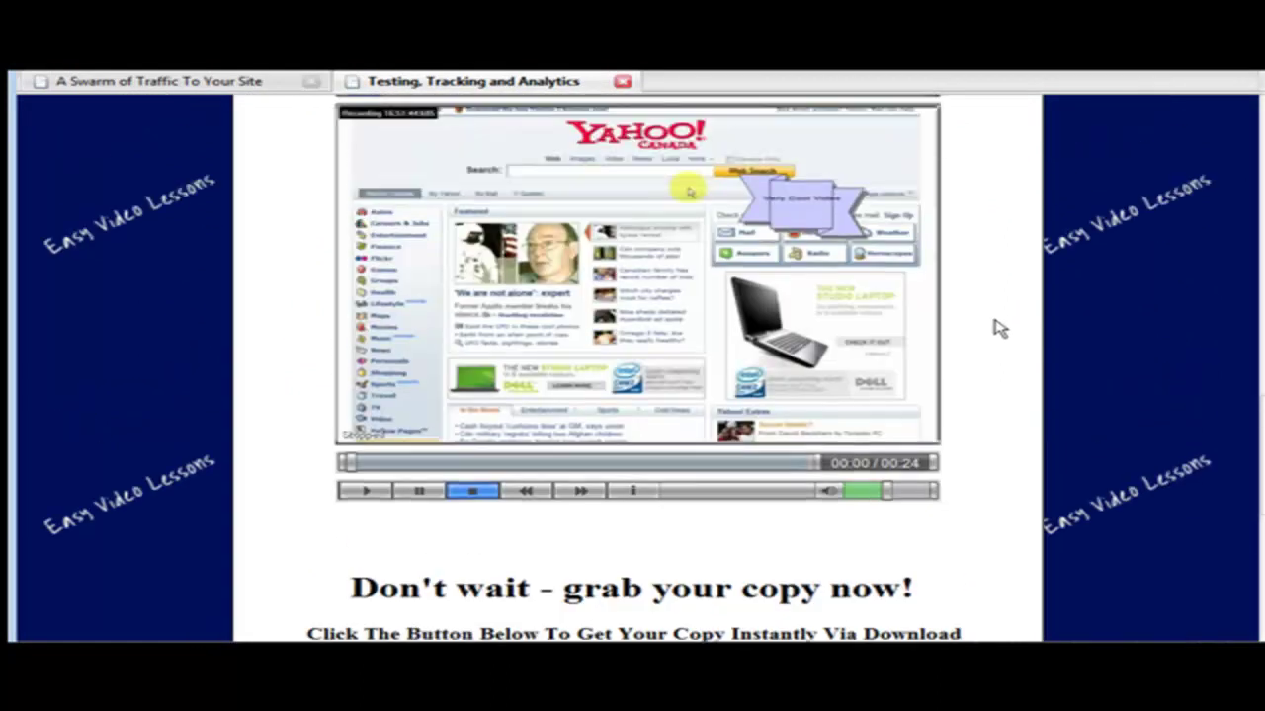
Play the embedded video on the sales page to test it
{"action": "left_click", "coordinate": [364, 496]}
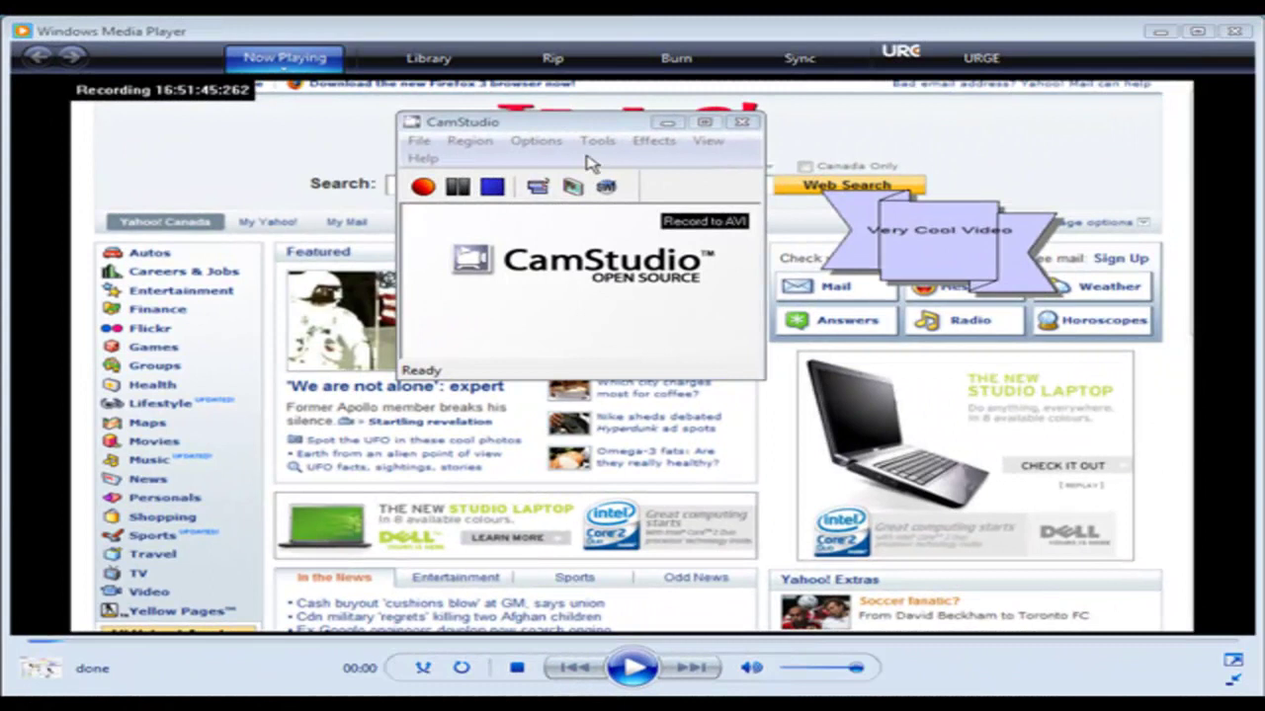
Switch to CamStudio and launch its SWF Producer for converting AVI to Flash
{"action": "left_click", "coordinate": [582, 131]}
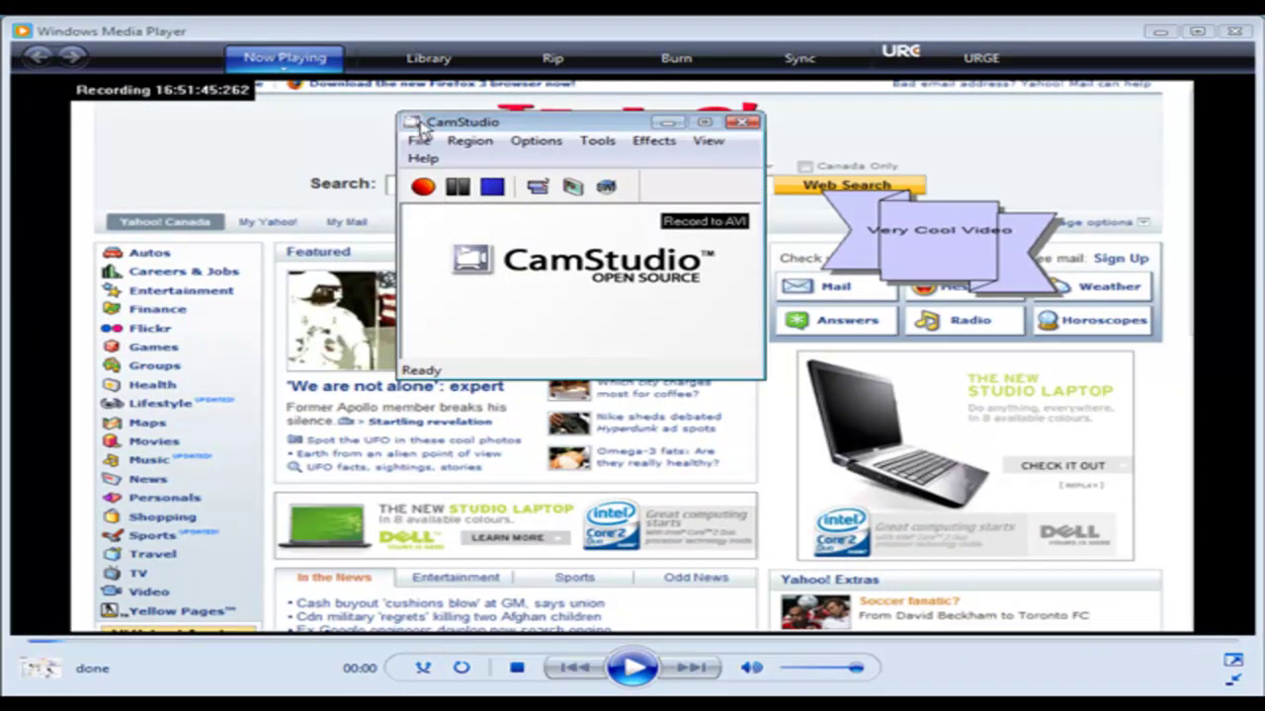
{"action": "left_click", "coordinate": [597, 142]}
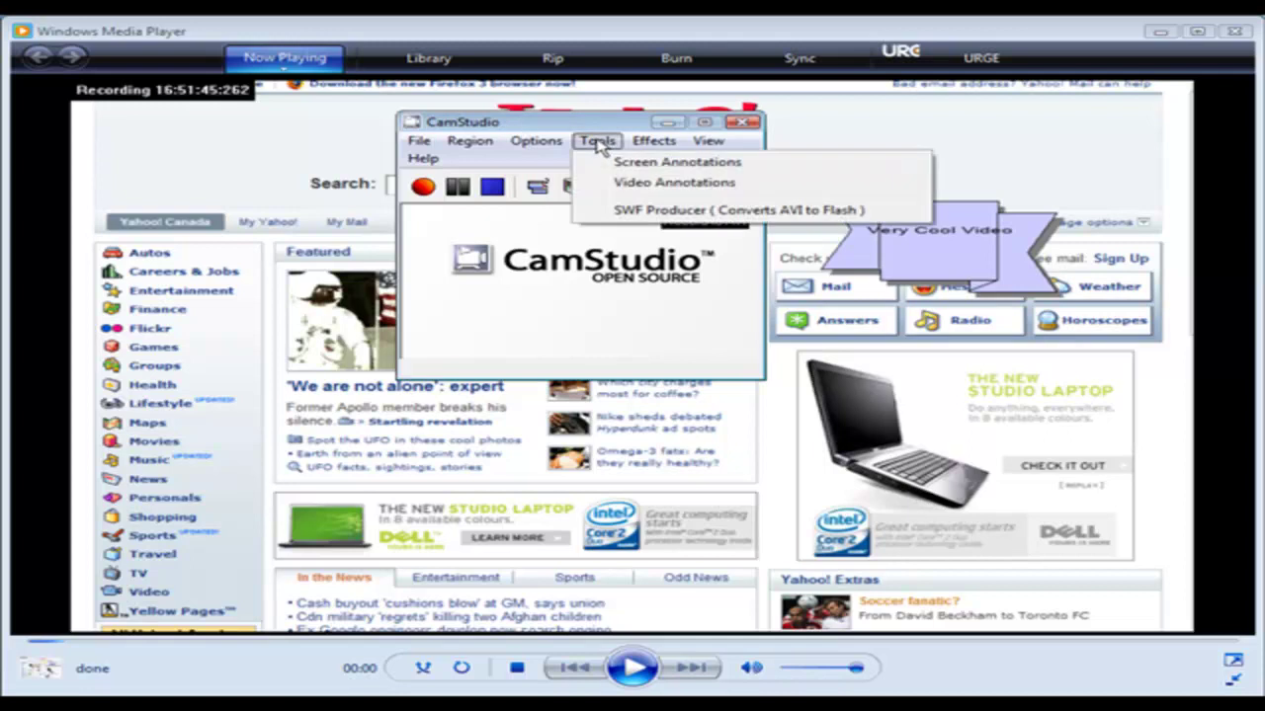
{"action": "left_click", "coordinate": [680, 214]}
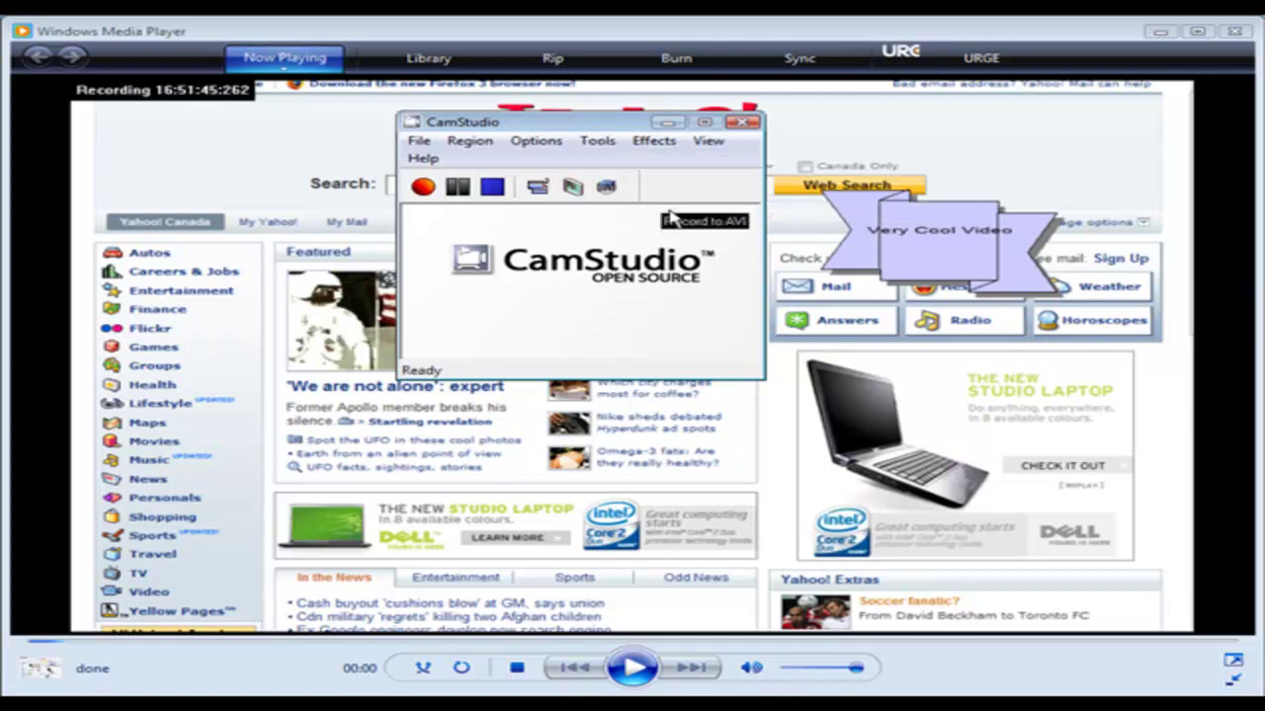
{"action": "left_click_drag", "start_coordinate": [10, 29], "coordinate": [355, 125]}
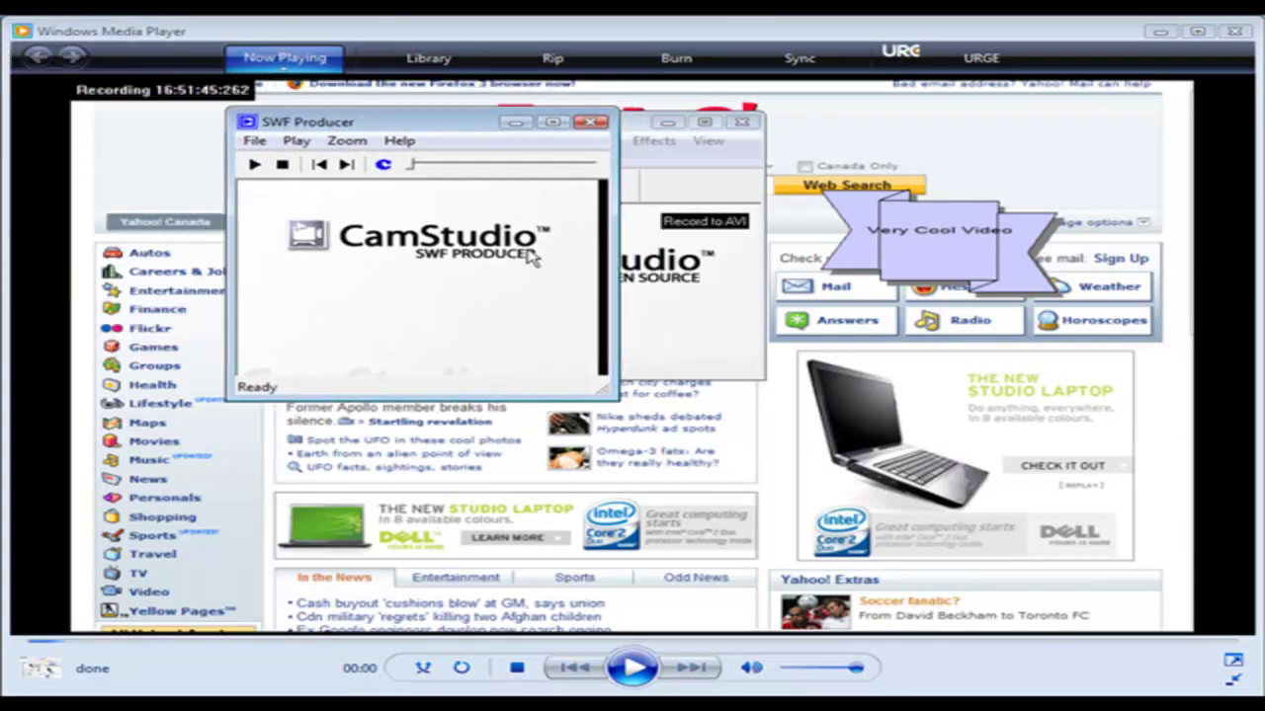
Open done.avi from the Desktop in SWF Producer and reposition the window so the movie is in view
{"action": "left_click", "coordinate": [254, 140]}
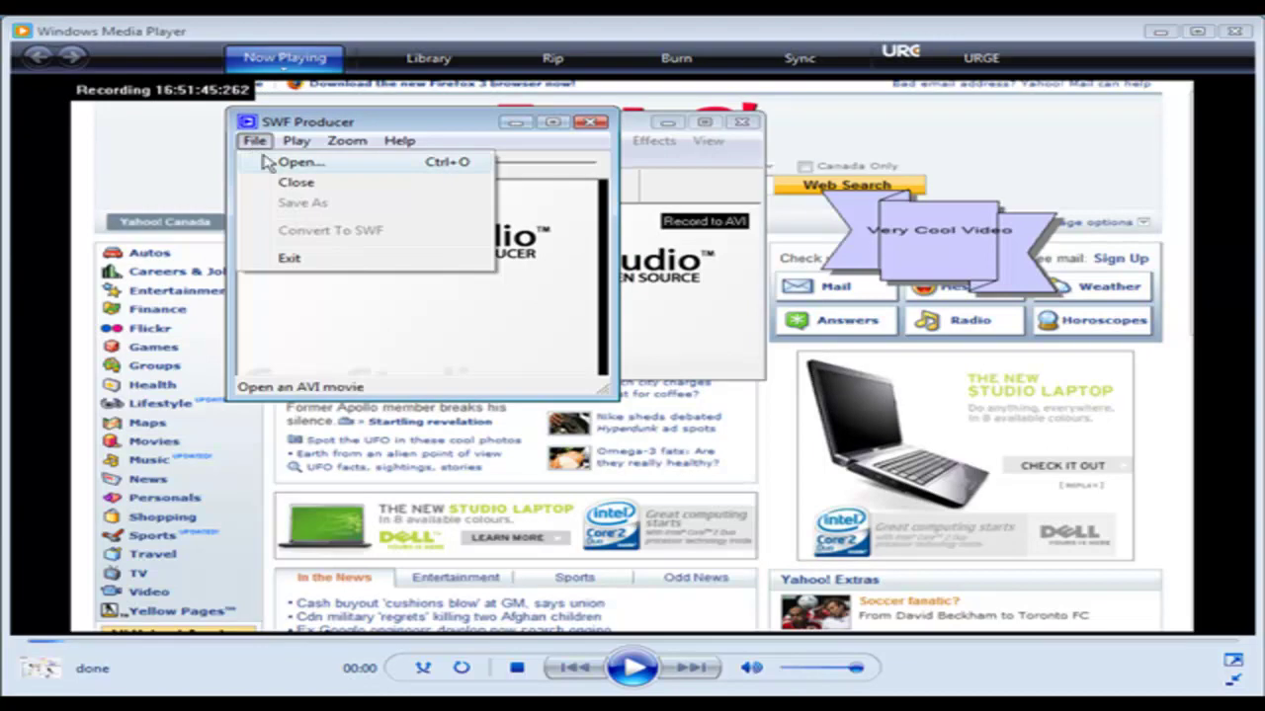
{"action": "left_click", "coordinate": [286, 162]}
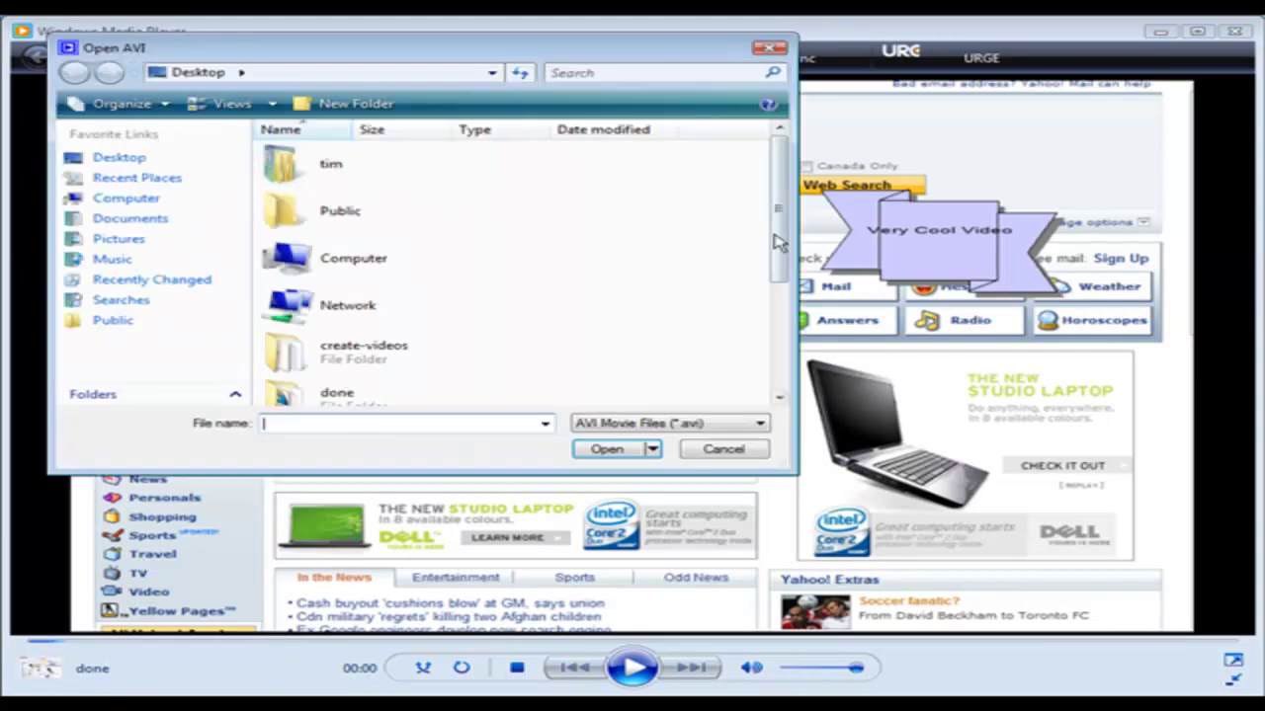
{"action": "left_click_drag", "start_coordinate": [777, 176], "coordinate": [802, 321]}
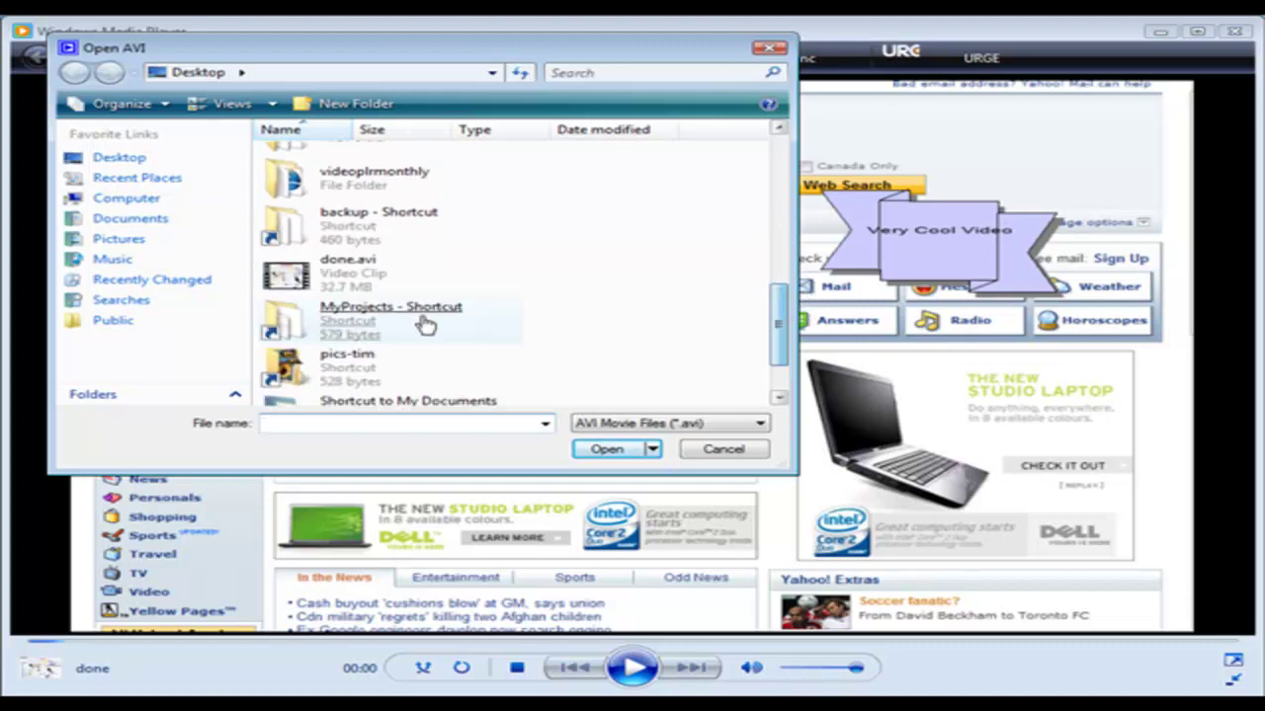
{"action": "double_click", "coordinate": [332, 284]}
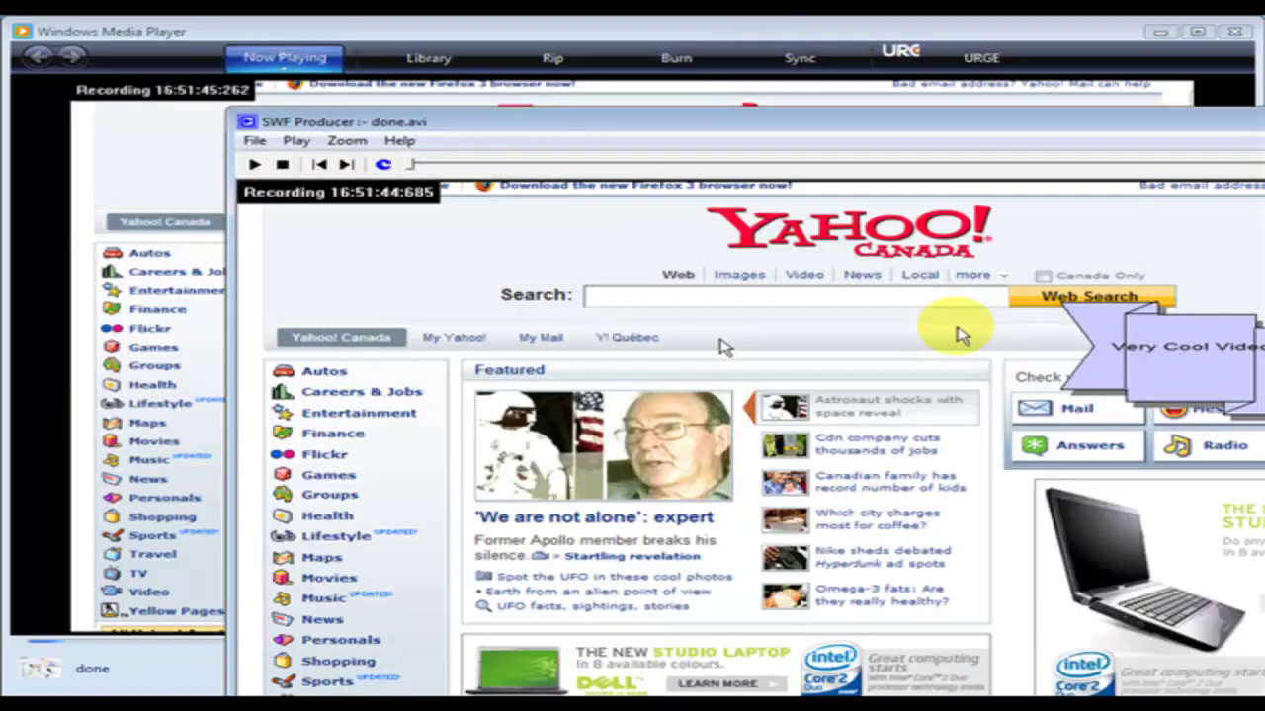
{"action": "left_click_drag", "start_coordinate": [775, 138], "coordinate": [575, 54]}
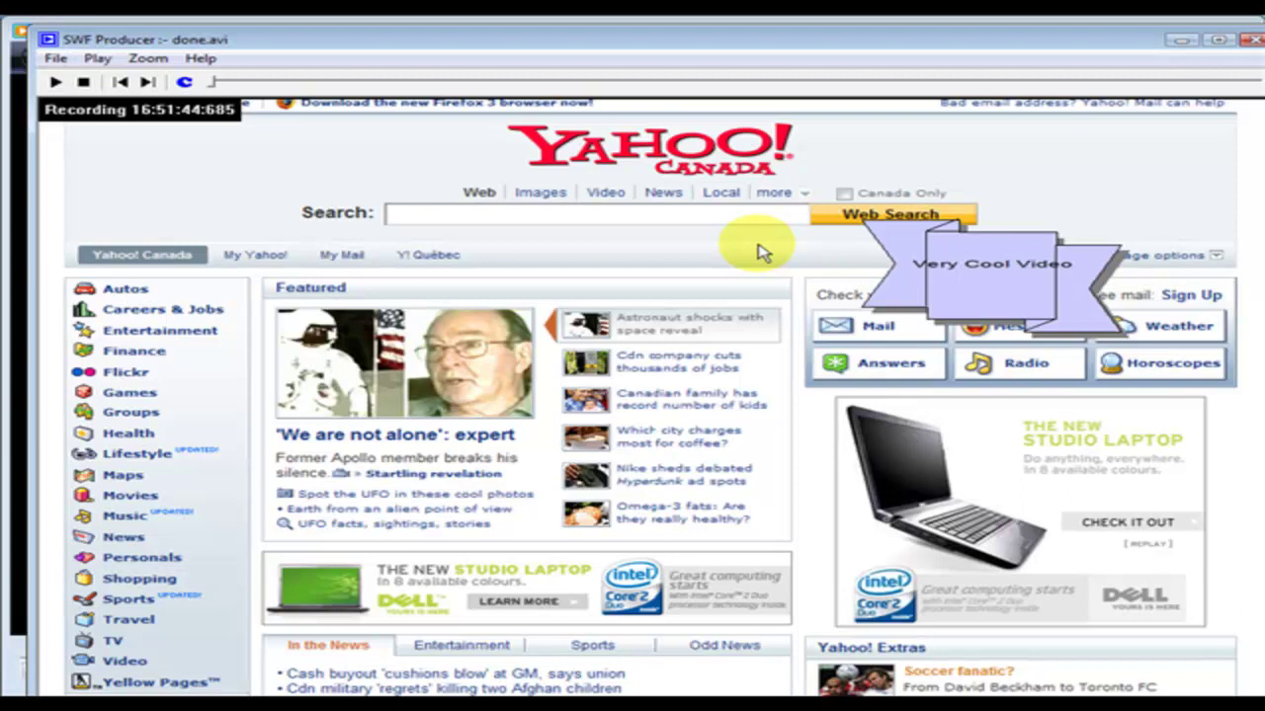
Start converting the movie to SWF and set the output to test.swf in a new Desktop folder named test
{"action": "left_click", "coordinate": [55, 58]}
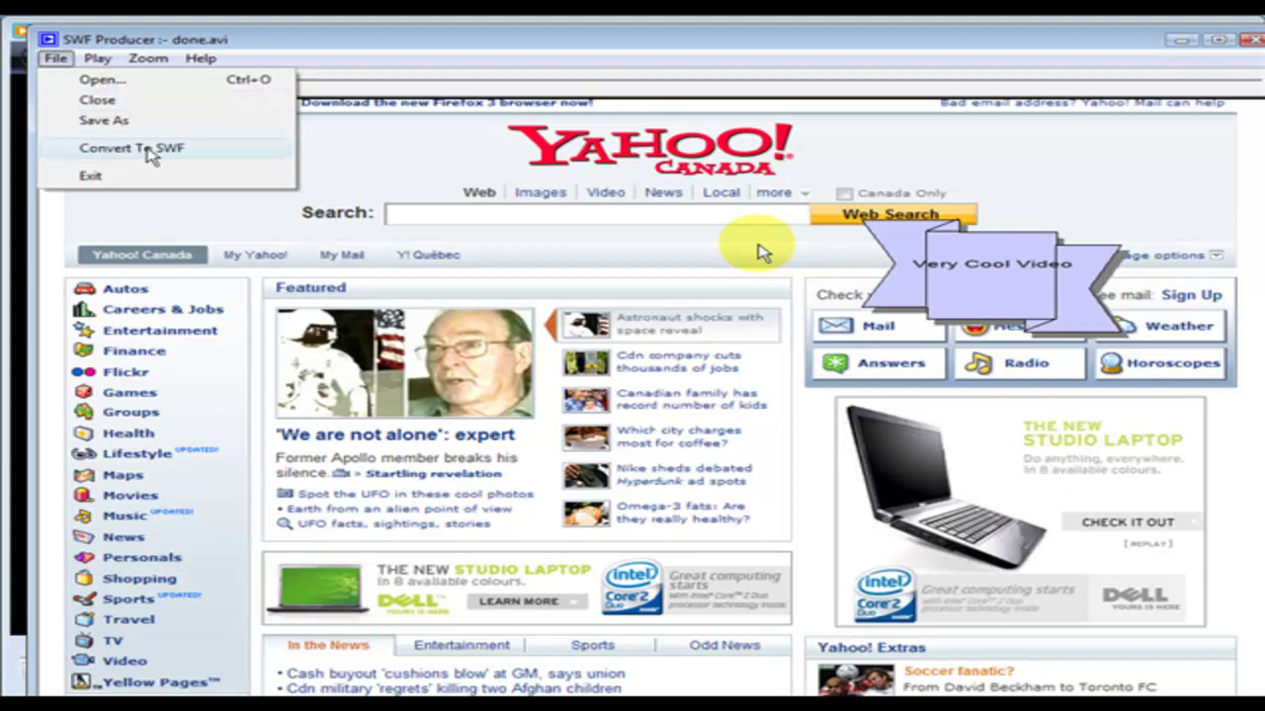
{"action": "left_click", "coordinate": [150, 150]}
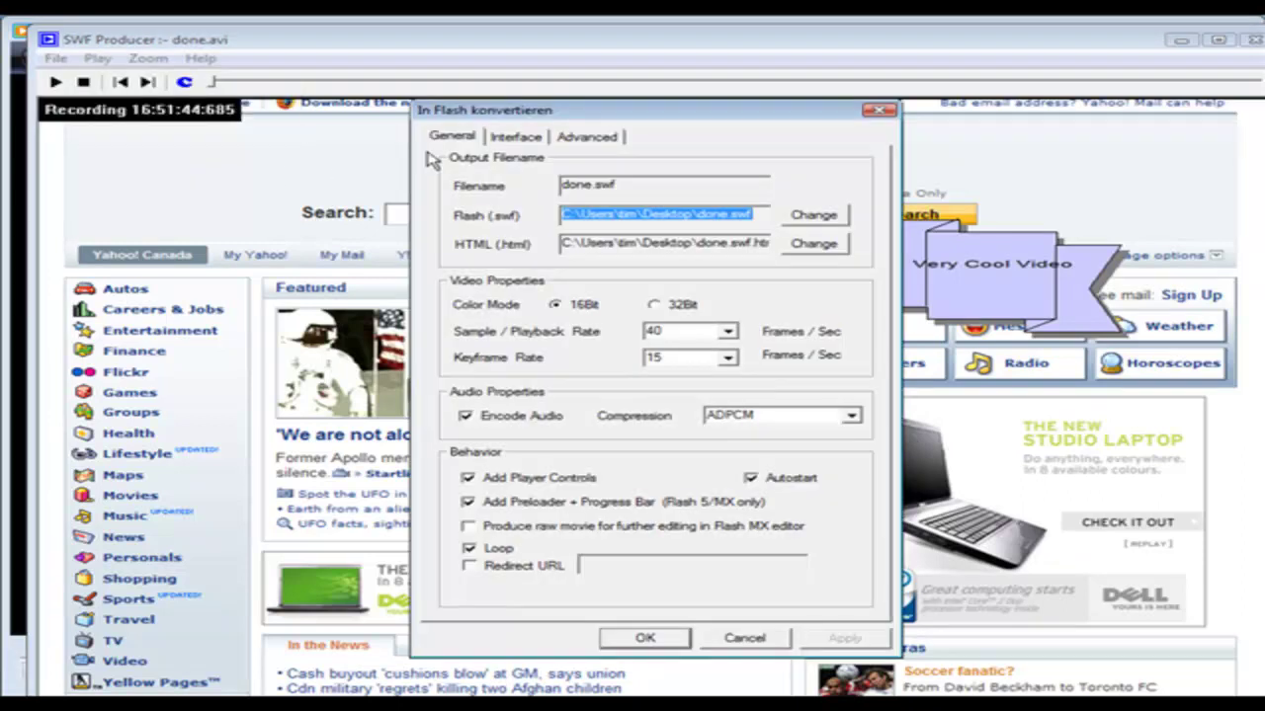
{"action": "left_click_drag", "start_coordinate": [588, 119], "coordinate": [422, 142]}
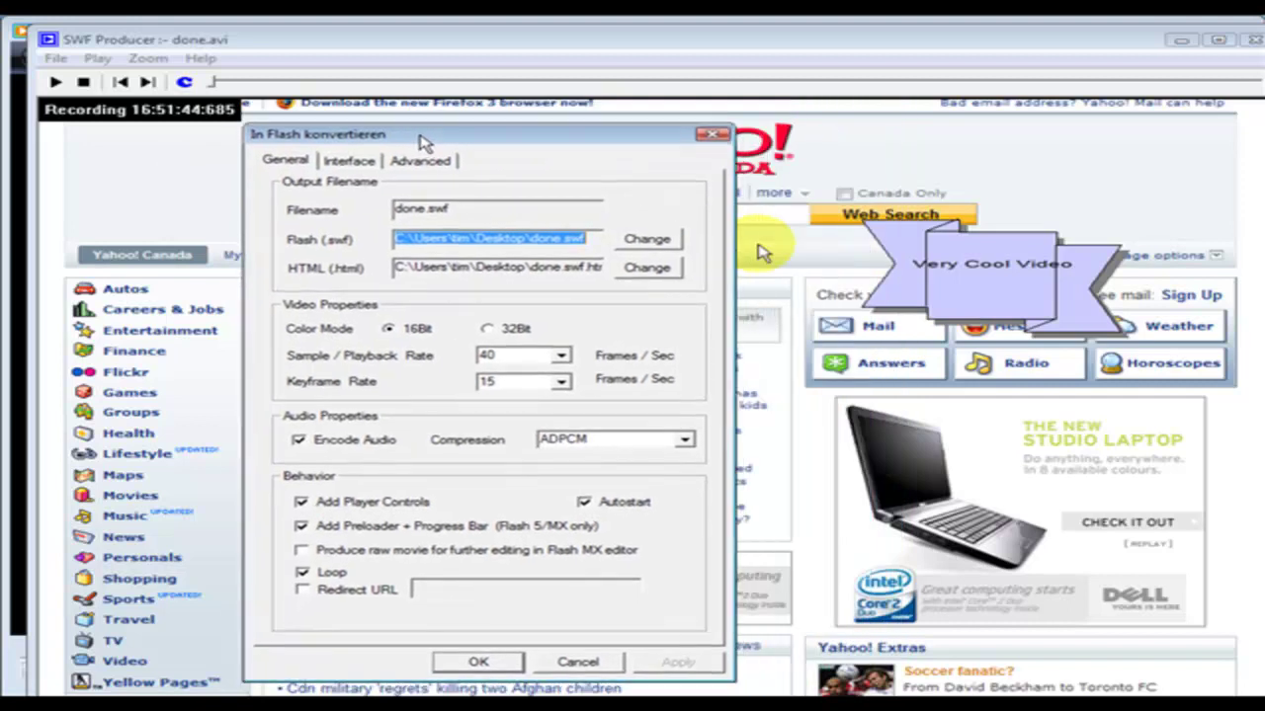
{"action": "left_click", "coordinate": [544, 191]}
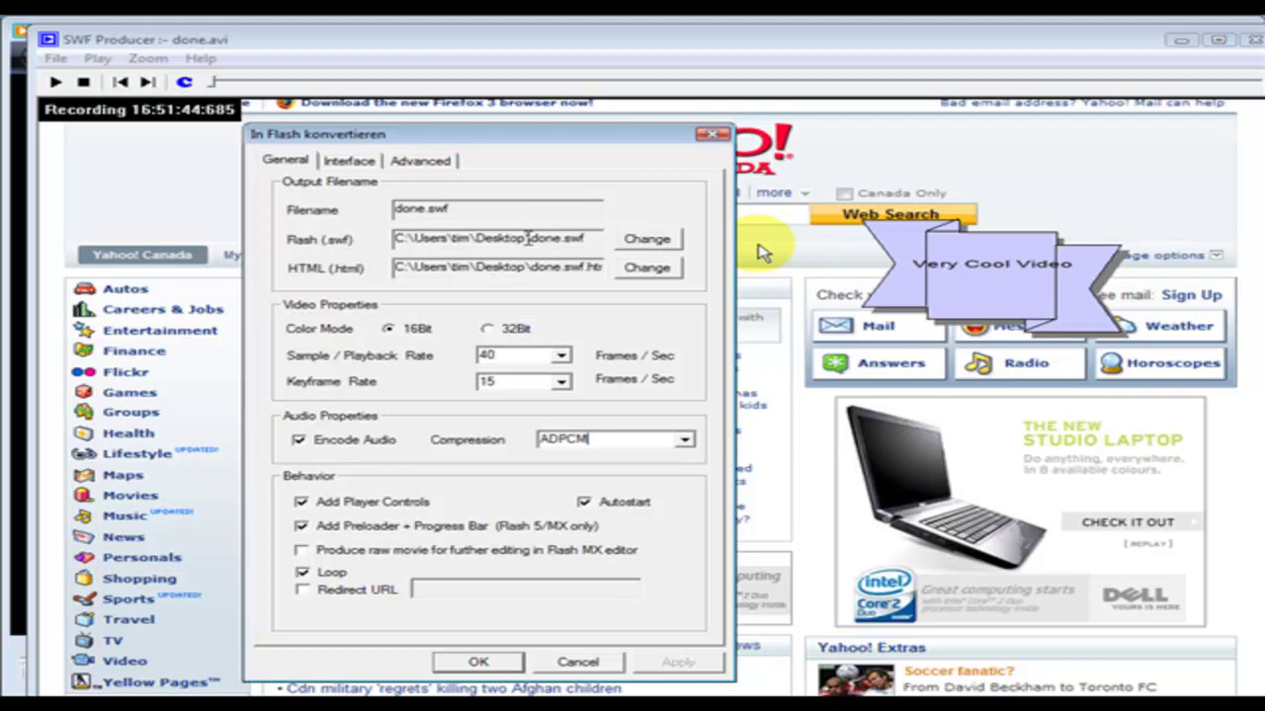
{"action": "left_click", "coordinate": [660, 240]}
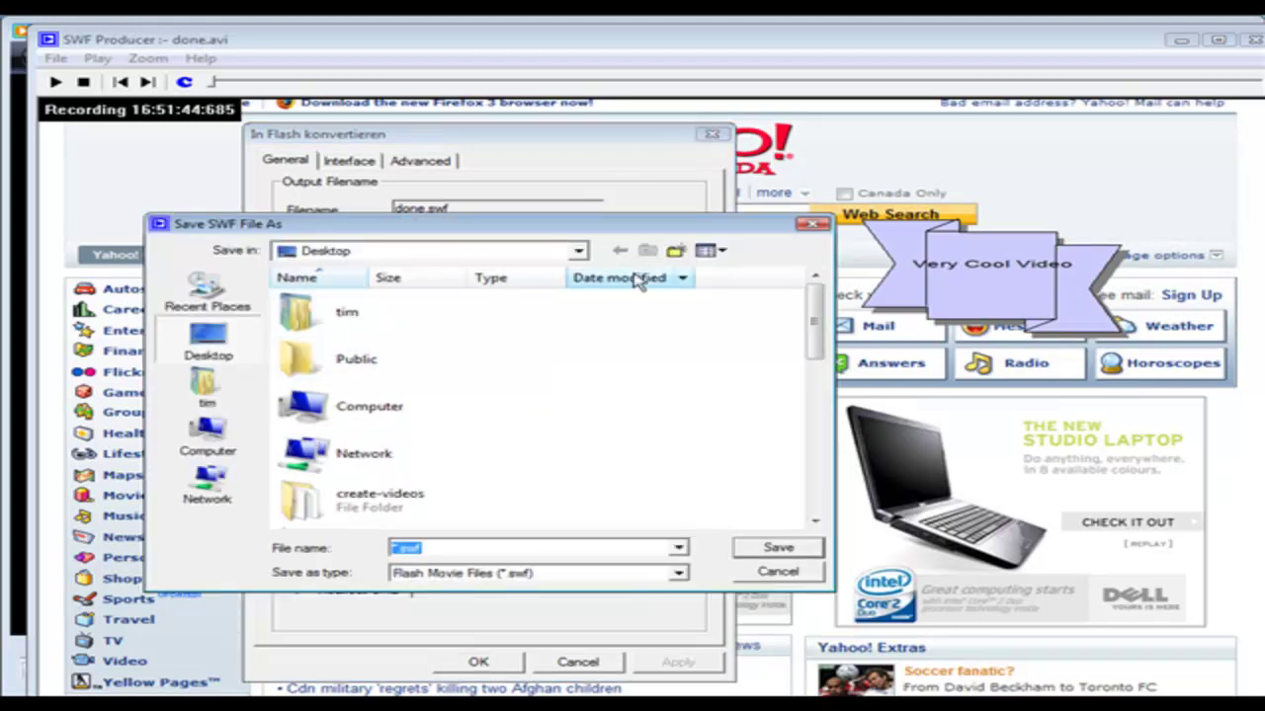
{"action": "left_click", "coordinate": [675, 251]}
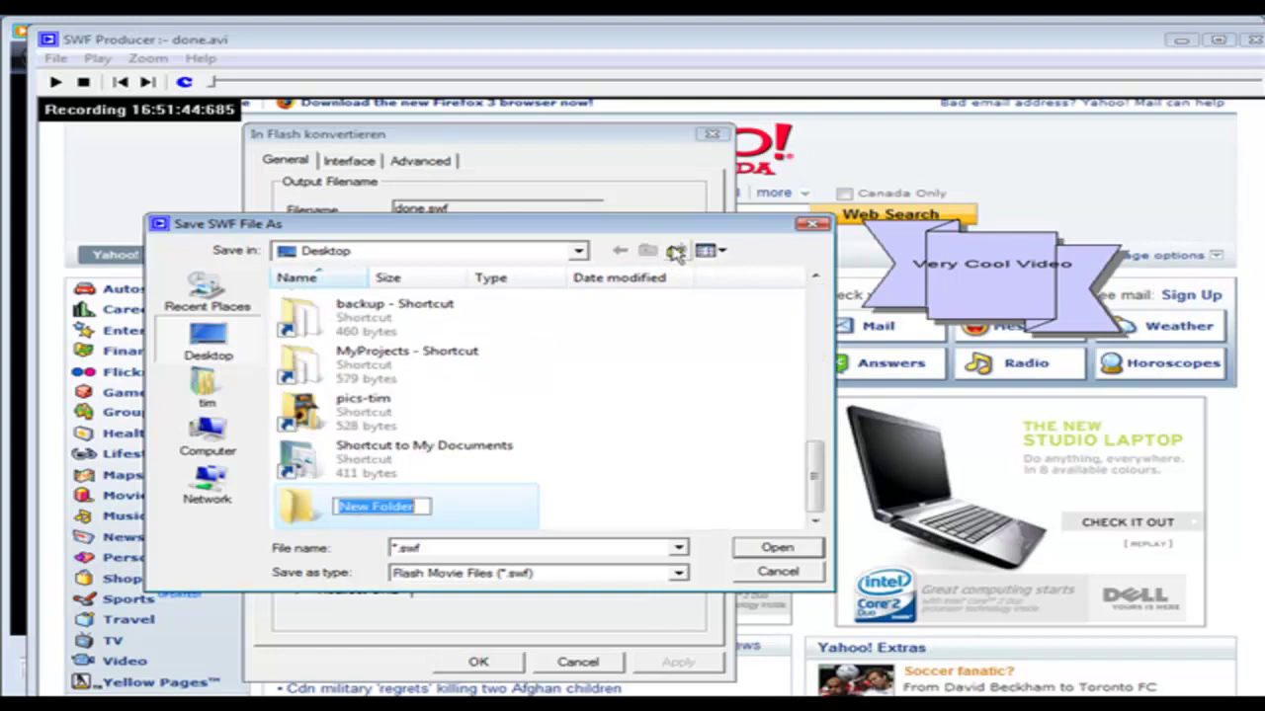
{"action": "type", "text": "test"}
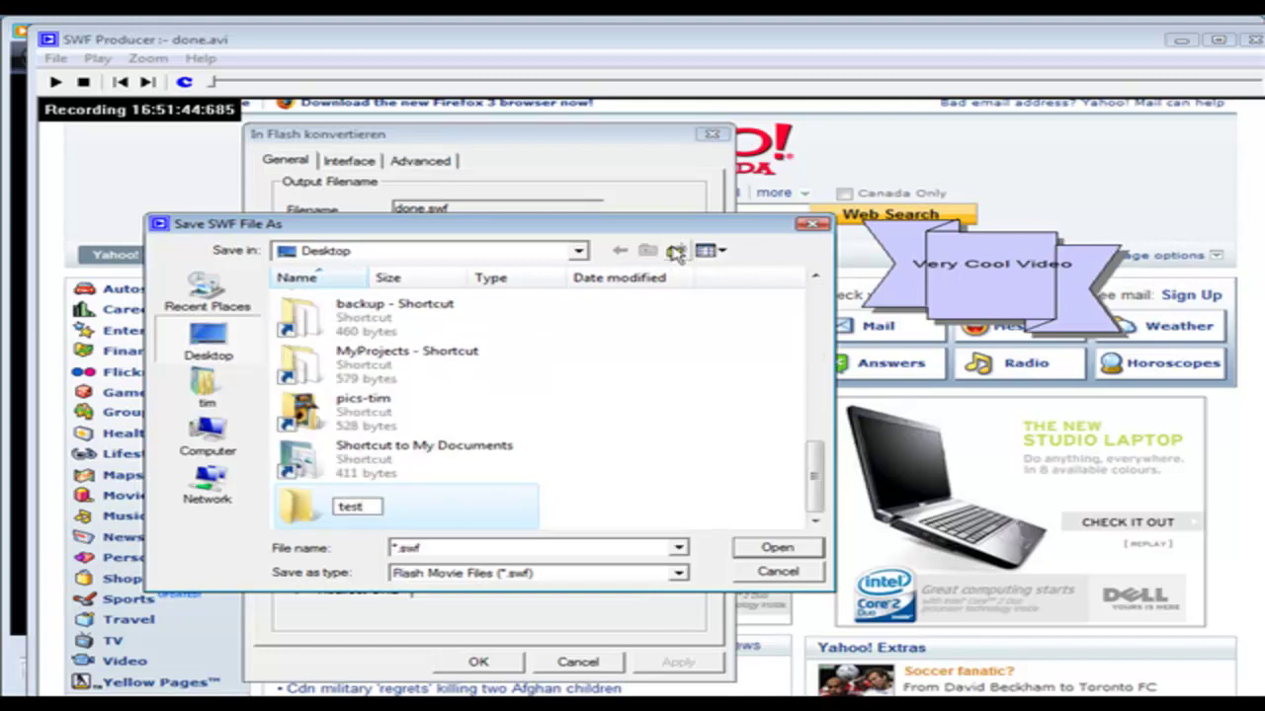
{"action": "key", "text": "Return"}
{"action": "key", "text": "Return"}
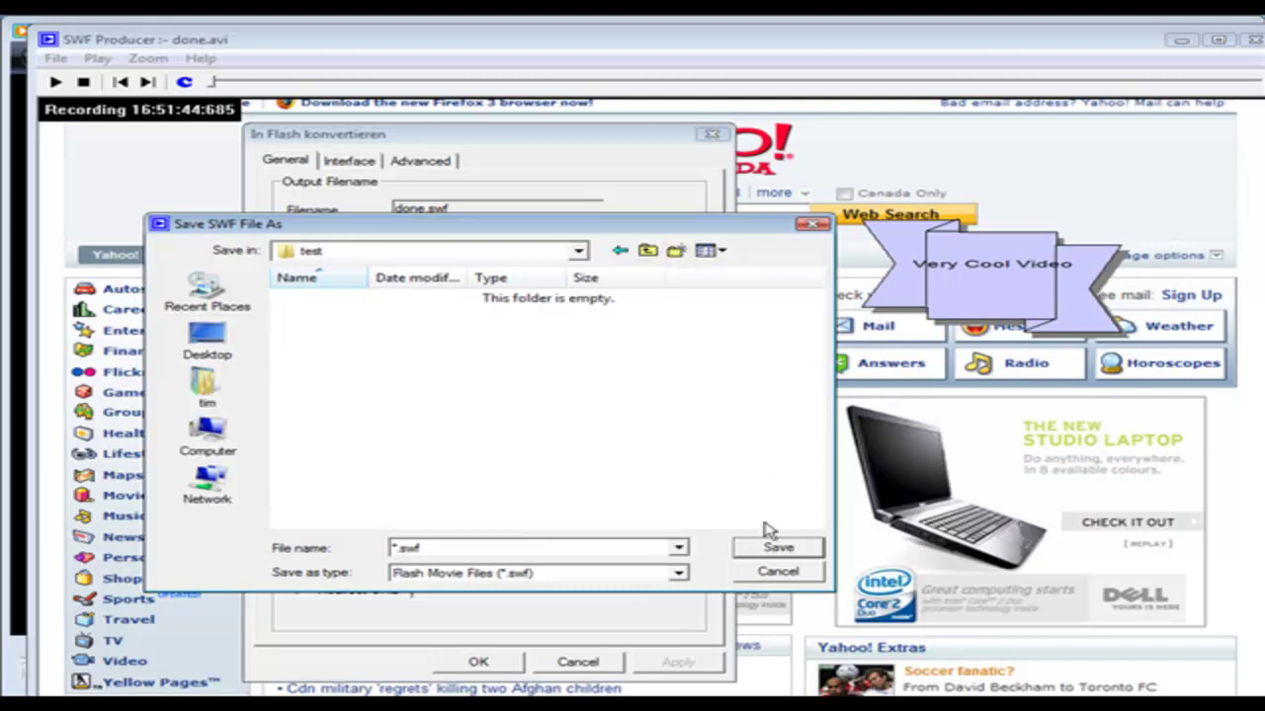
{"action": "left_click", "coordinate": [780, 551]}
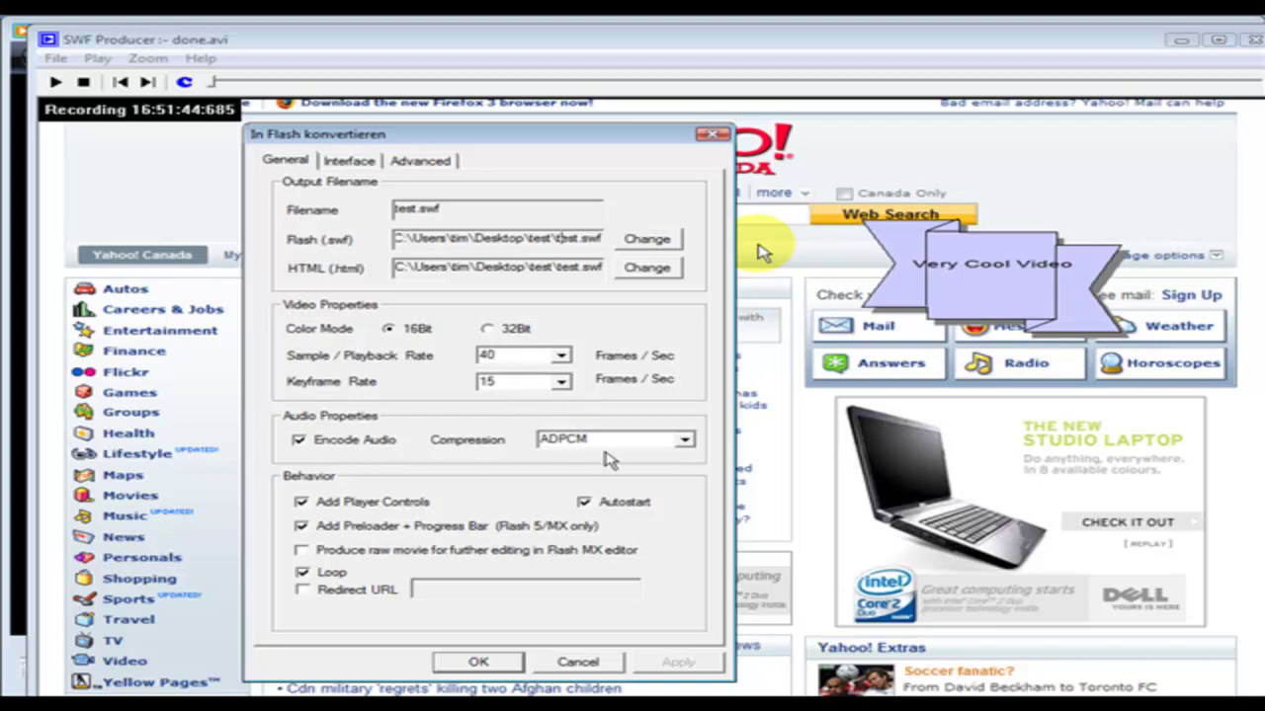
Keep ADPCM audio compression, turn off Autostart and Loop, and enable Redirect URL
{"action": "left_click", "coordinate": [684, 440]}
{"action": "left_click", "coordinate": [628, 477]}
{"action": "left_click", "coordinate": [586, 504]}
{"action": "left_click", "coordinate": [303, 574]}
{"action": "left_click", "coordinate": [303, 591]}
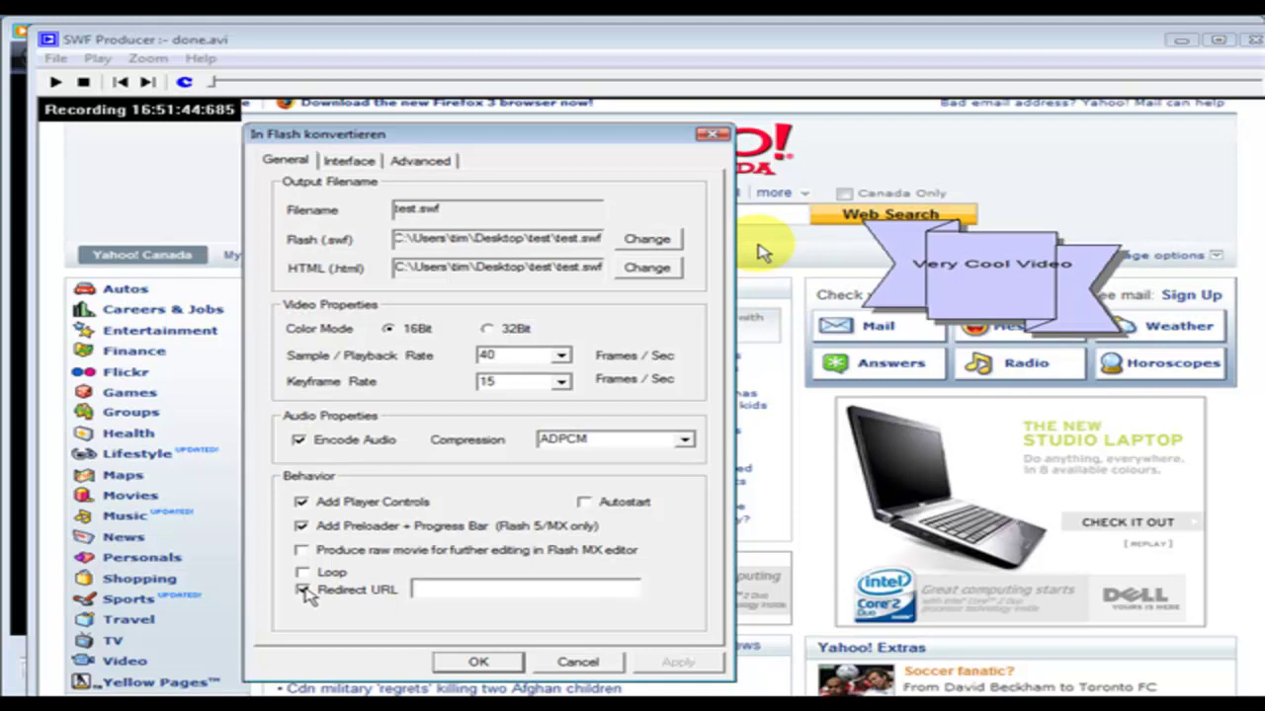
Lower the percent of movie to preload, and review the border, memory management and SWF chaining options
{"action": "left_click", "coordinate": [349, 161]}
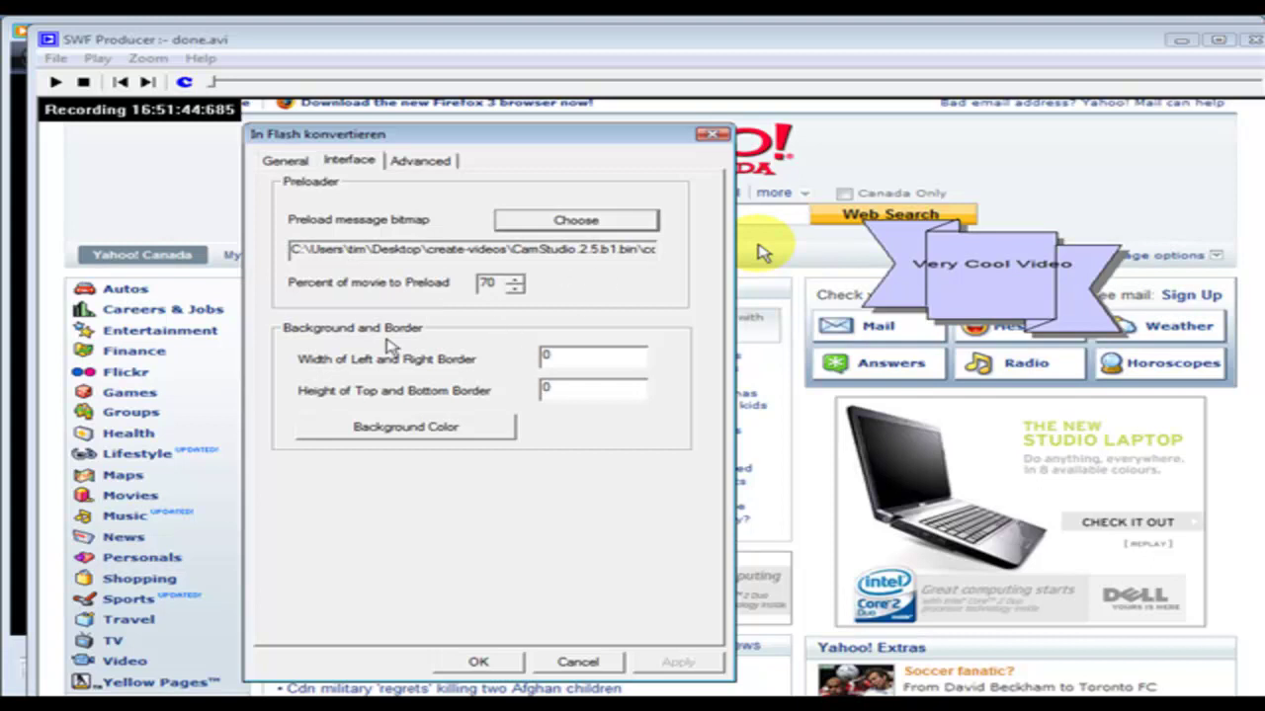
{"action": "left_click", "coordinate": [515, 290]}
{"action": "left_click", "coordinate": [514, 291]}
{"action": "left_click", "coordinate": [514, 291]}
{"action": "double_click", "coordinate": [578, 364]}
{"action": "left_click", "coordinate": [425, 163]}
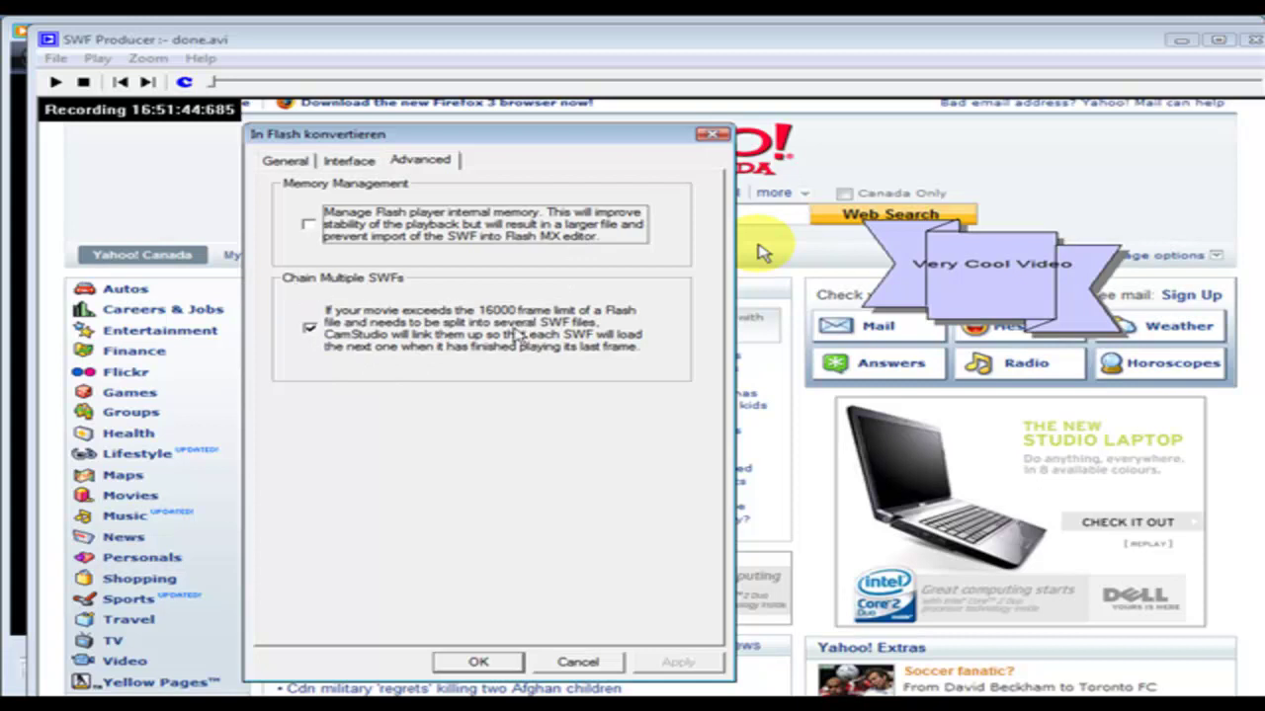
Return to the general conversion settings and run the conversion to Flash
{"action": "left_click", "coordinate": [284, 161]}
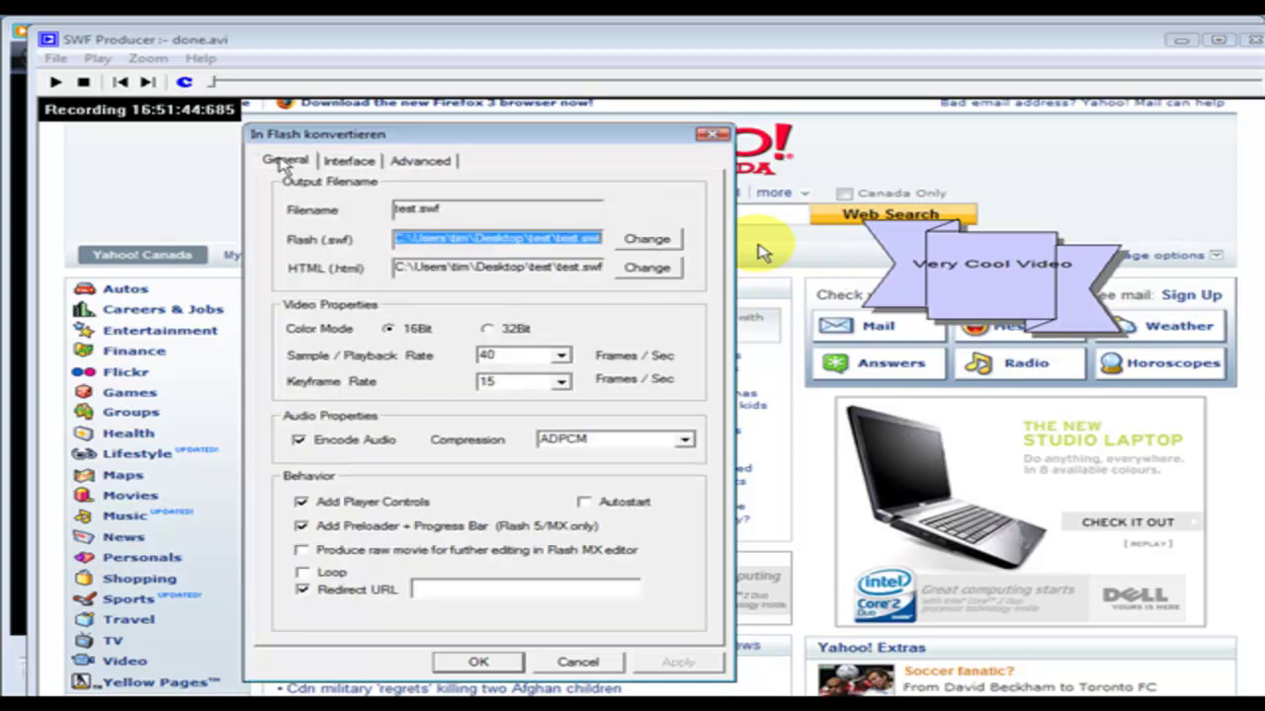
{"action": "left_click", "coordinate": [464, 661]}
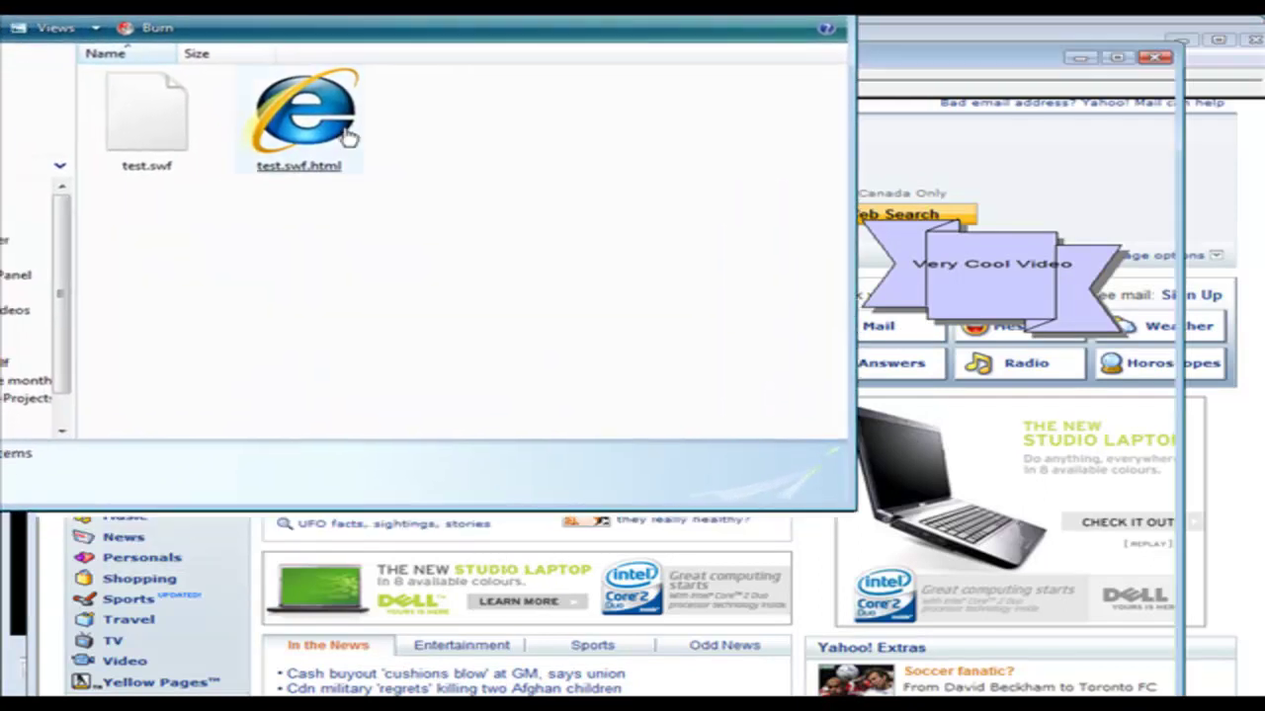
Open test.swf.html from the test folder in Firefox and play the converted video
{"action": "right_click", "coordinate": [294, 125]}
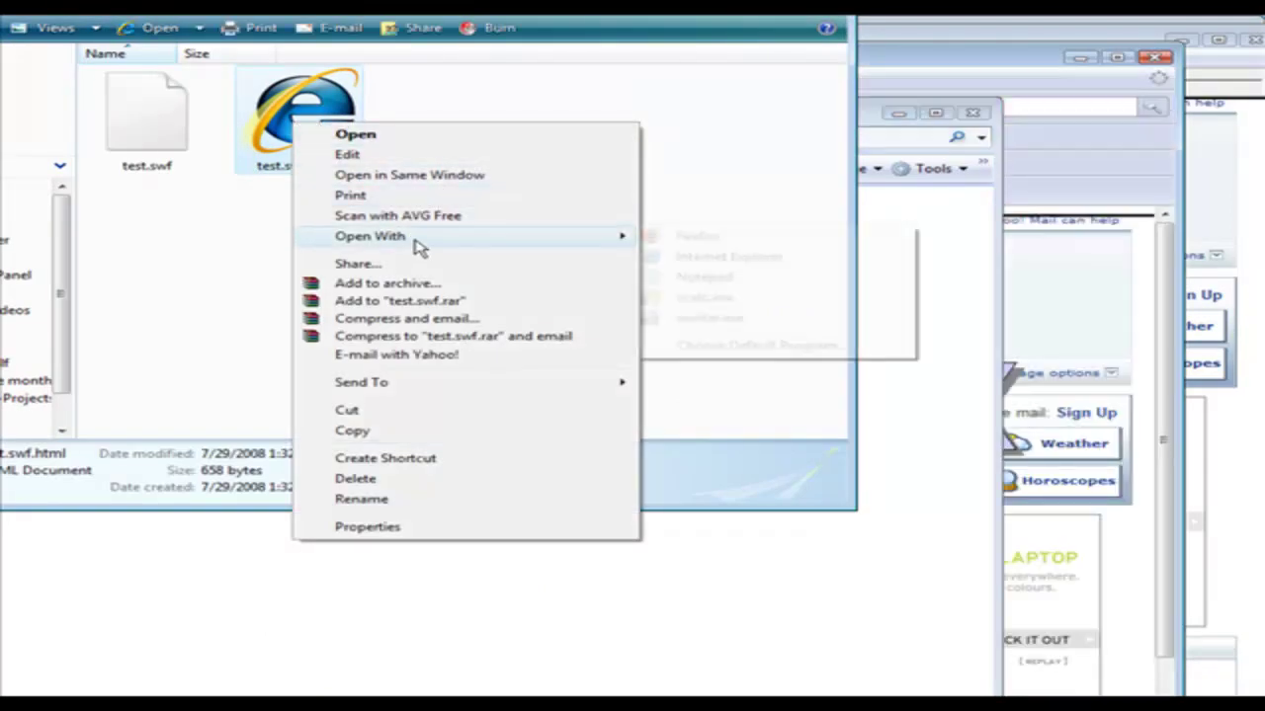
{"action": "mouse_move", "coordinate": [419, 243]}
{"action": "left_click", "coordinate": [736, 247]}
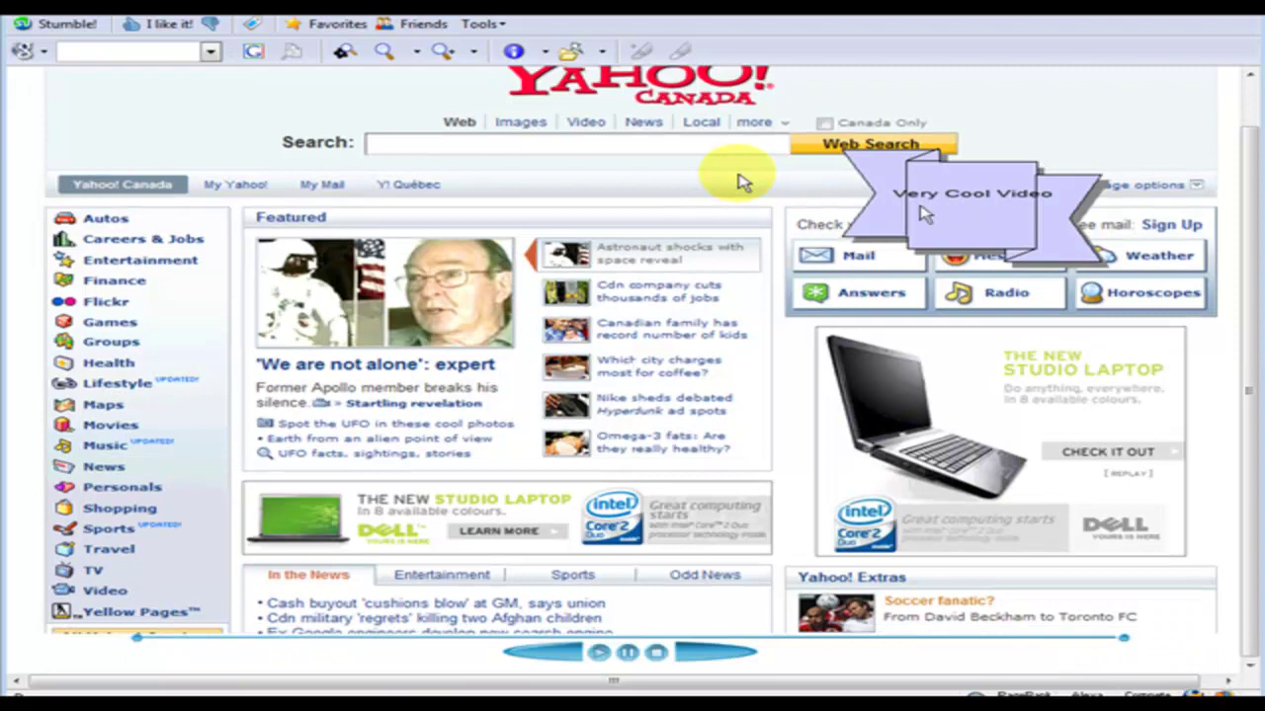
{"action": "left_click", "coordinate": [598, 657]}
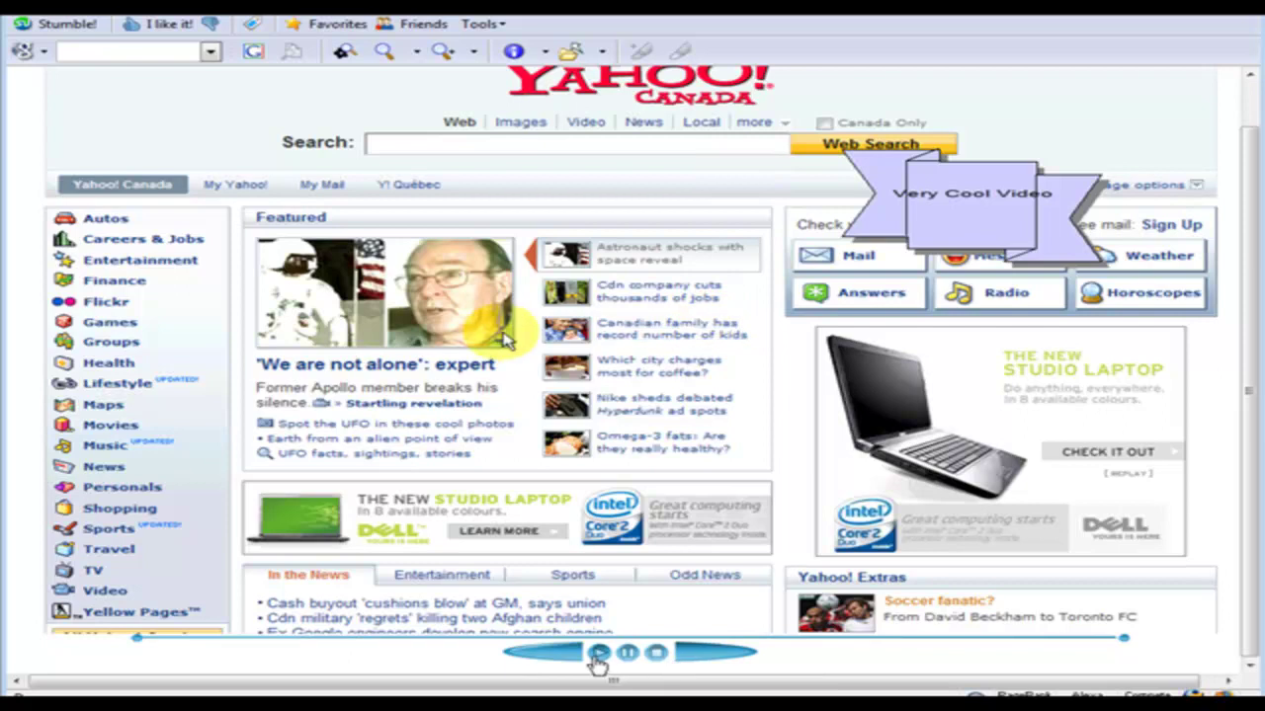